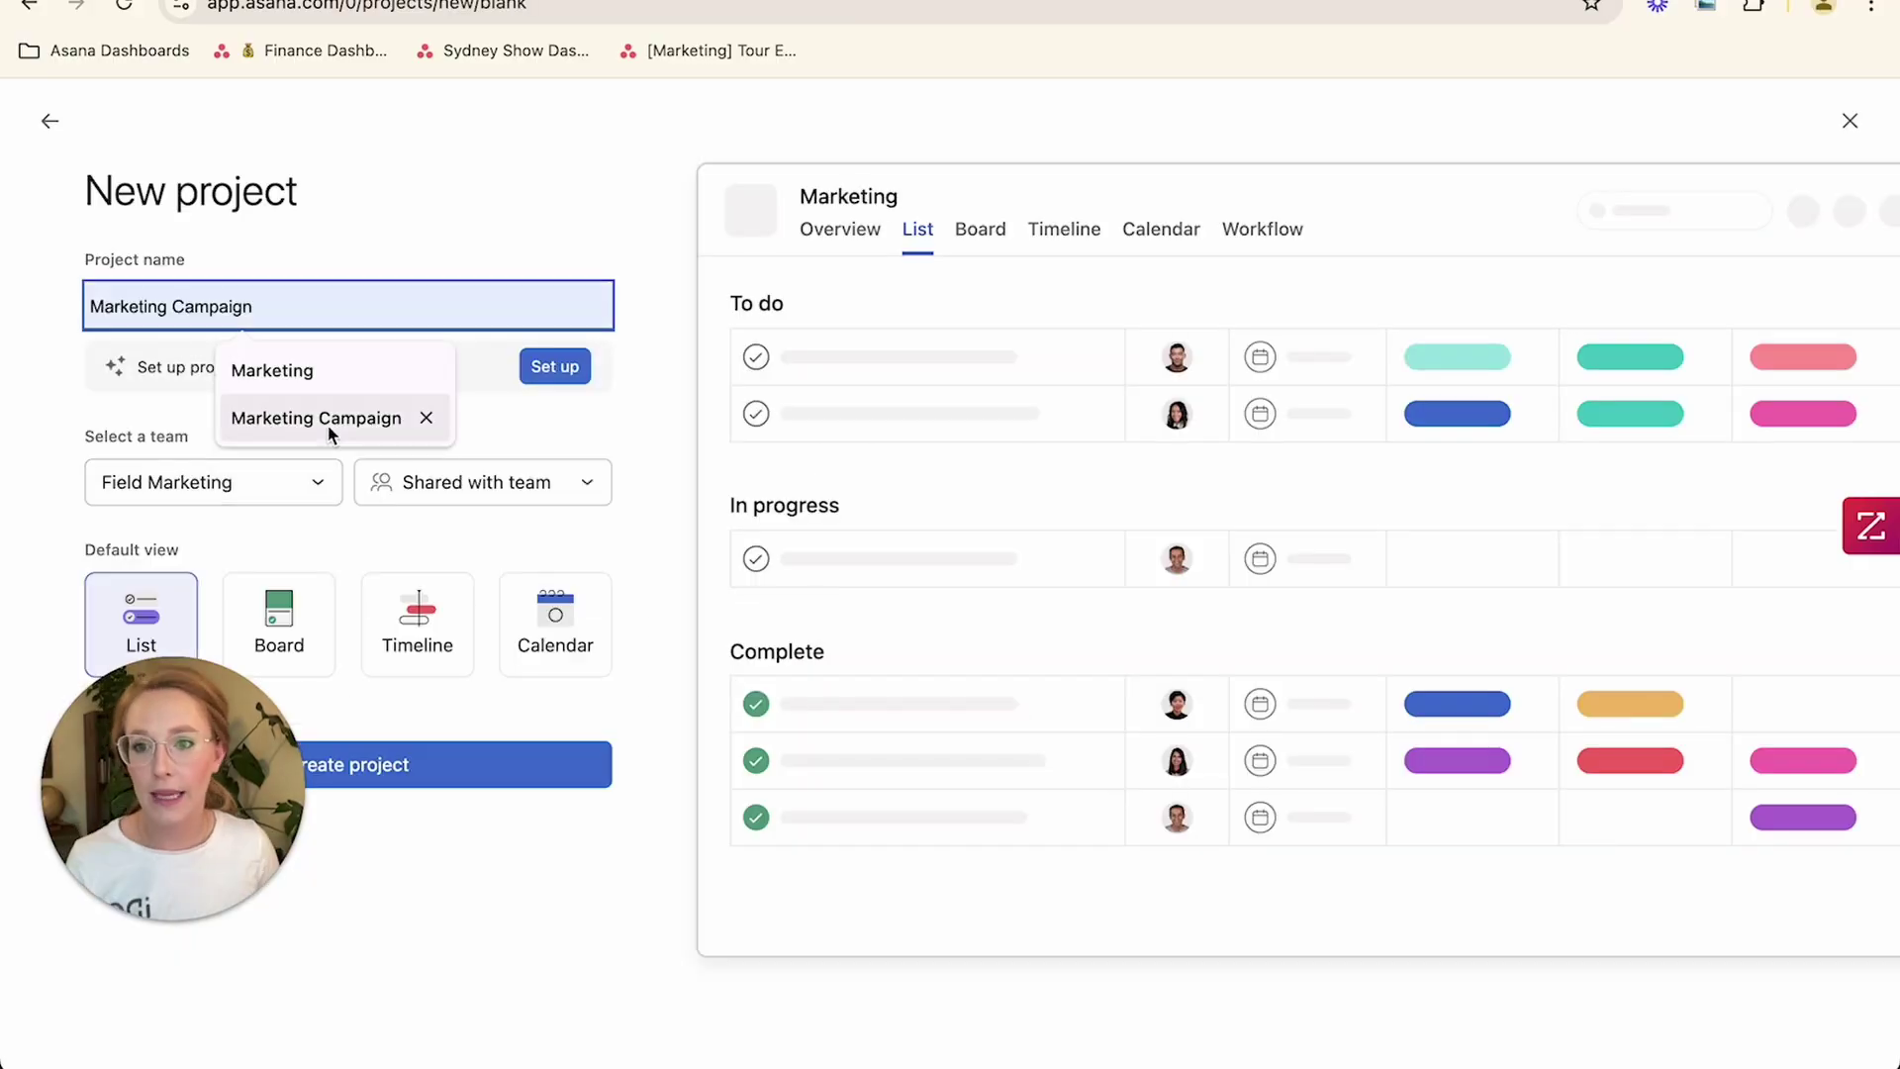
Step: Let Asana AI set up the new Marketing Campaign project's structure
left_click_drag(137, 367, 350, 368)
left_click(563, 374)
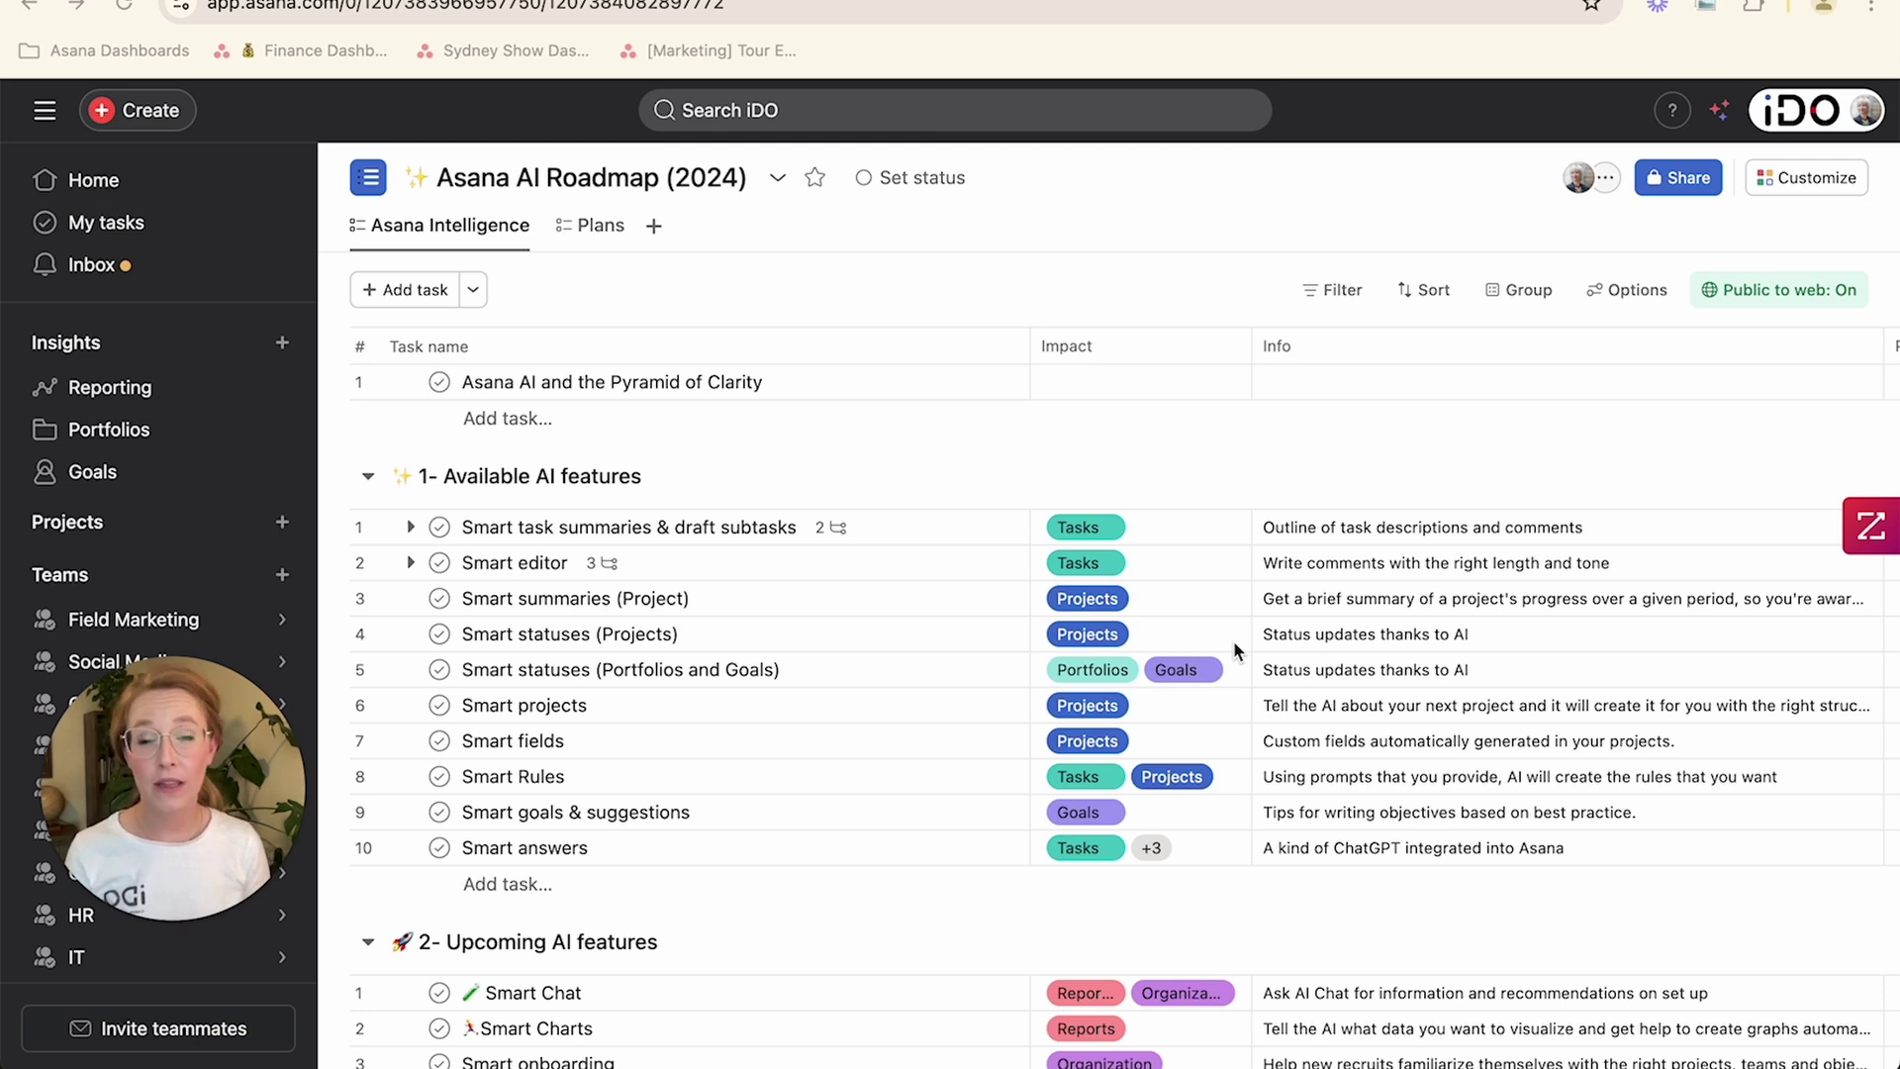
left_click(818, 385)
scroll(1468, 560, "down", 5)
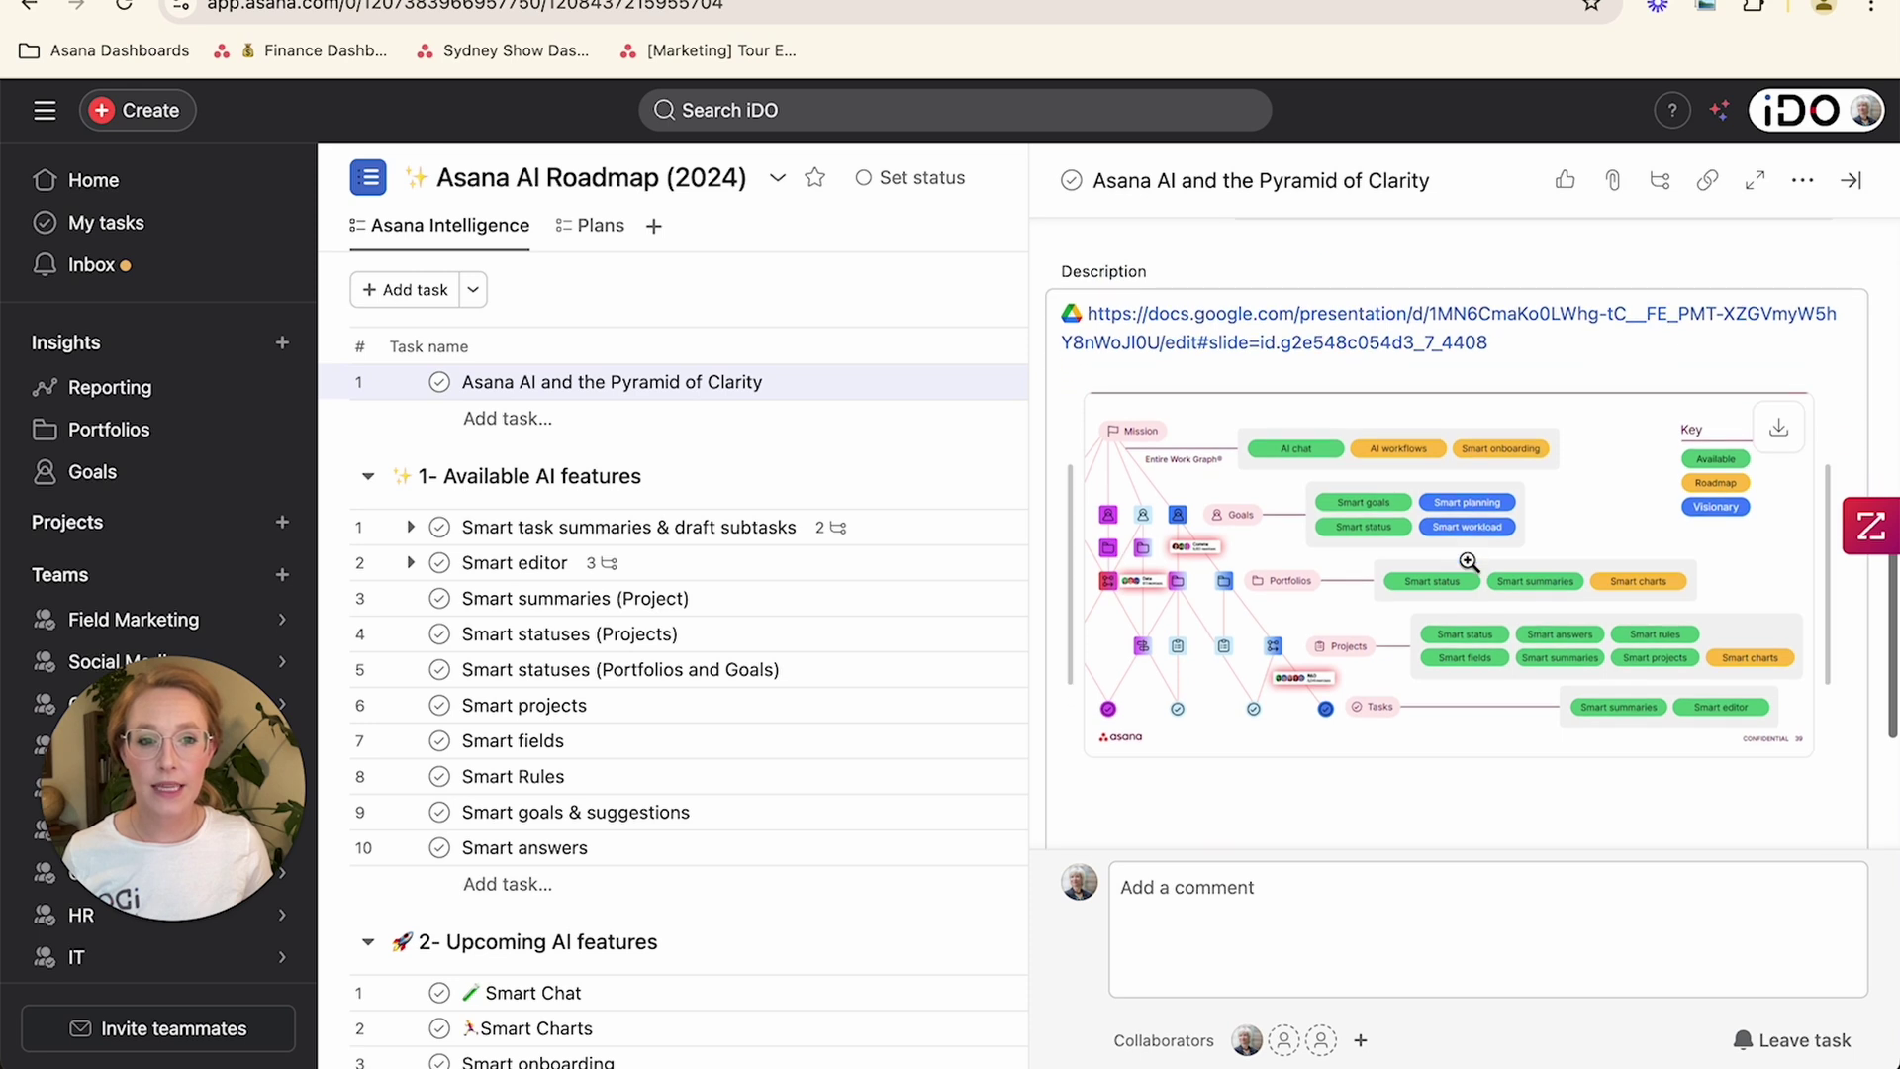
left_click(1468, 560)
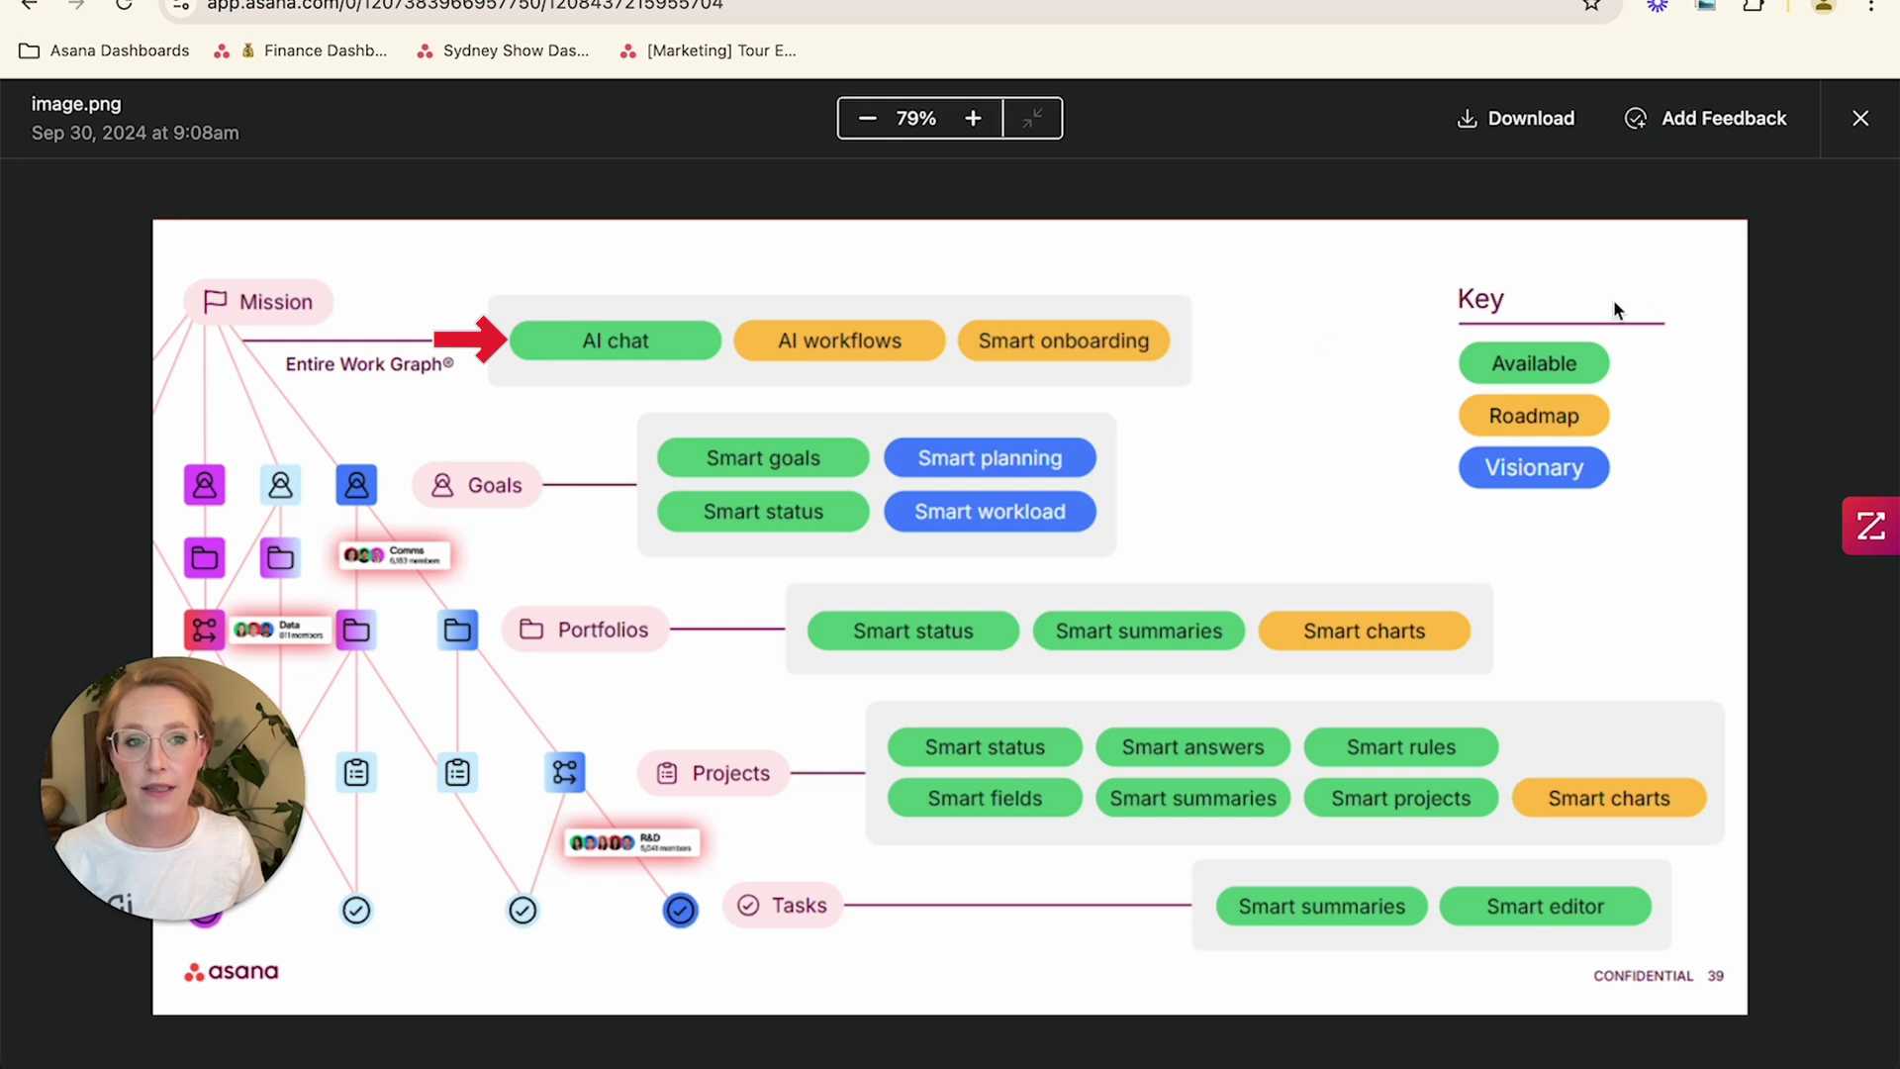
left_click(1859, 122)
key("Escape")
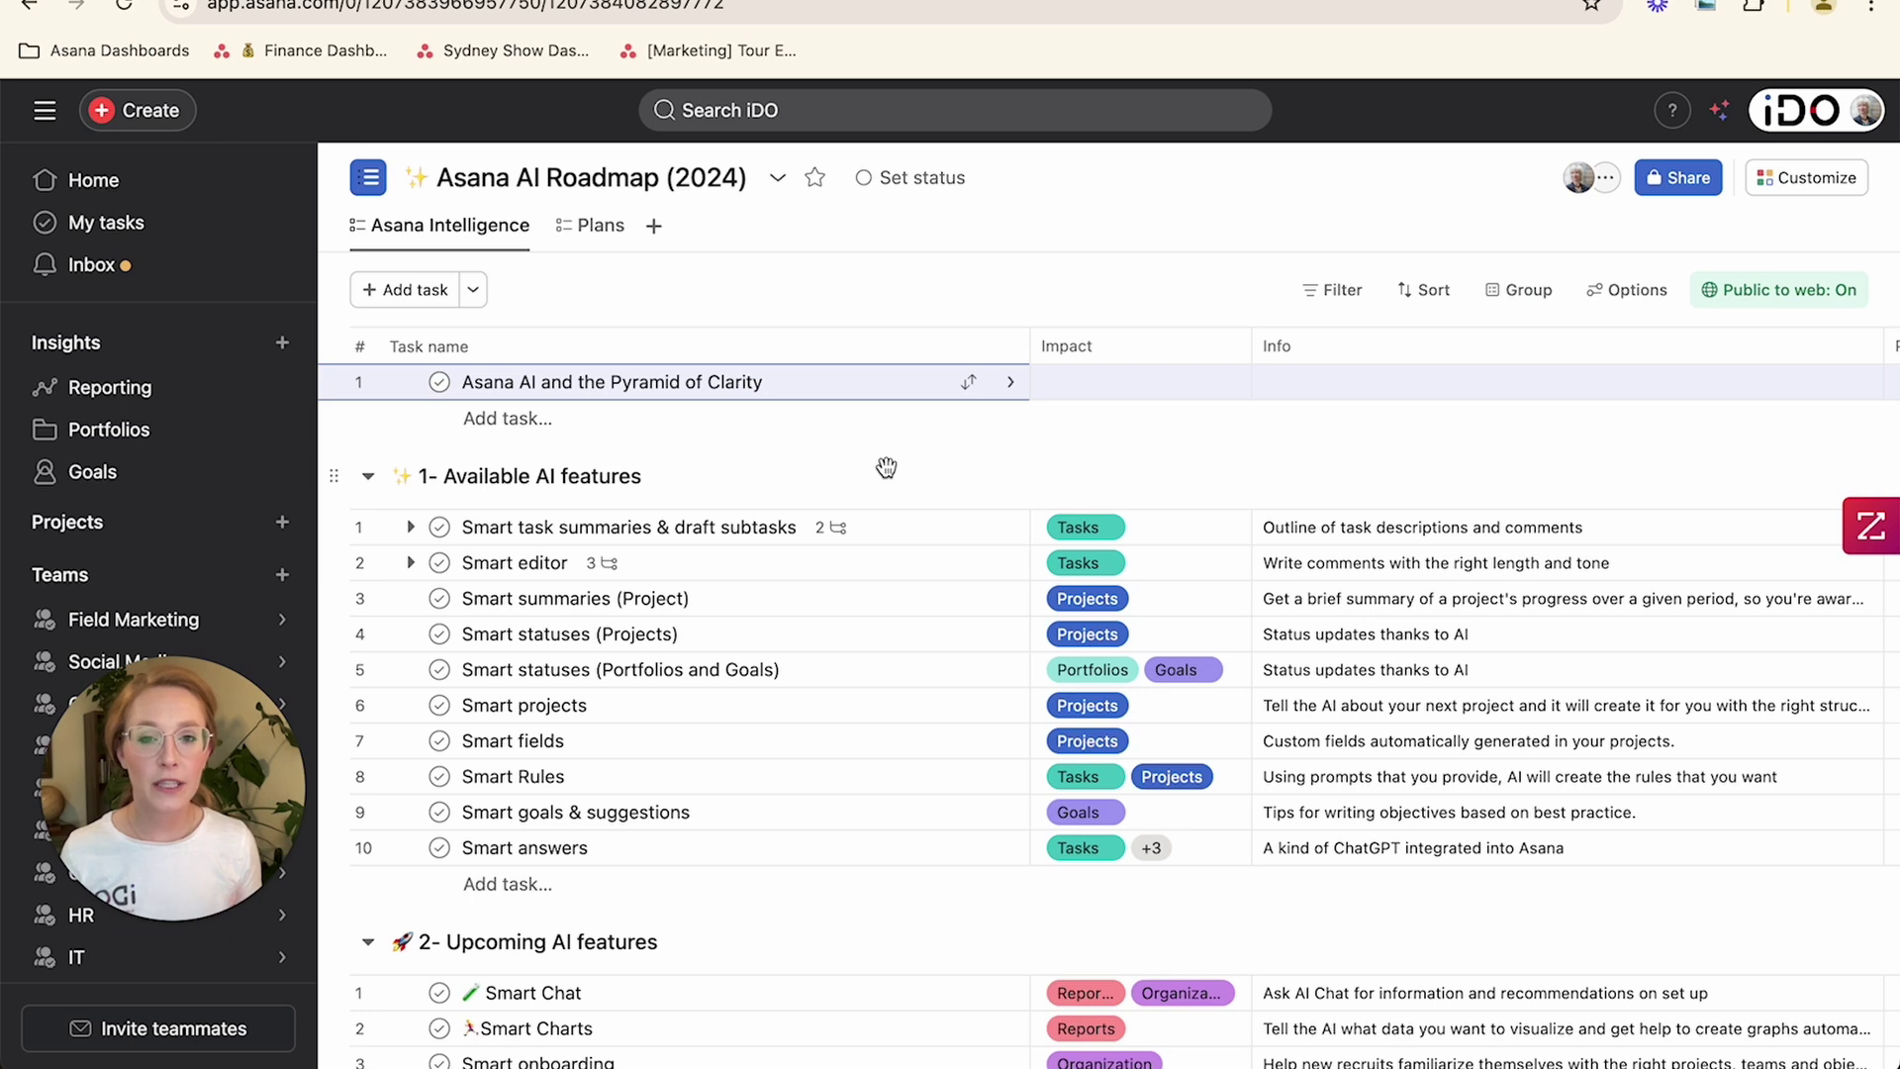
Step: Open the Smart task summaries task and follow its link to the unique tracking URLs task
key("Down")
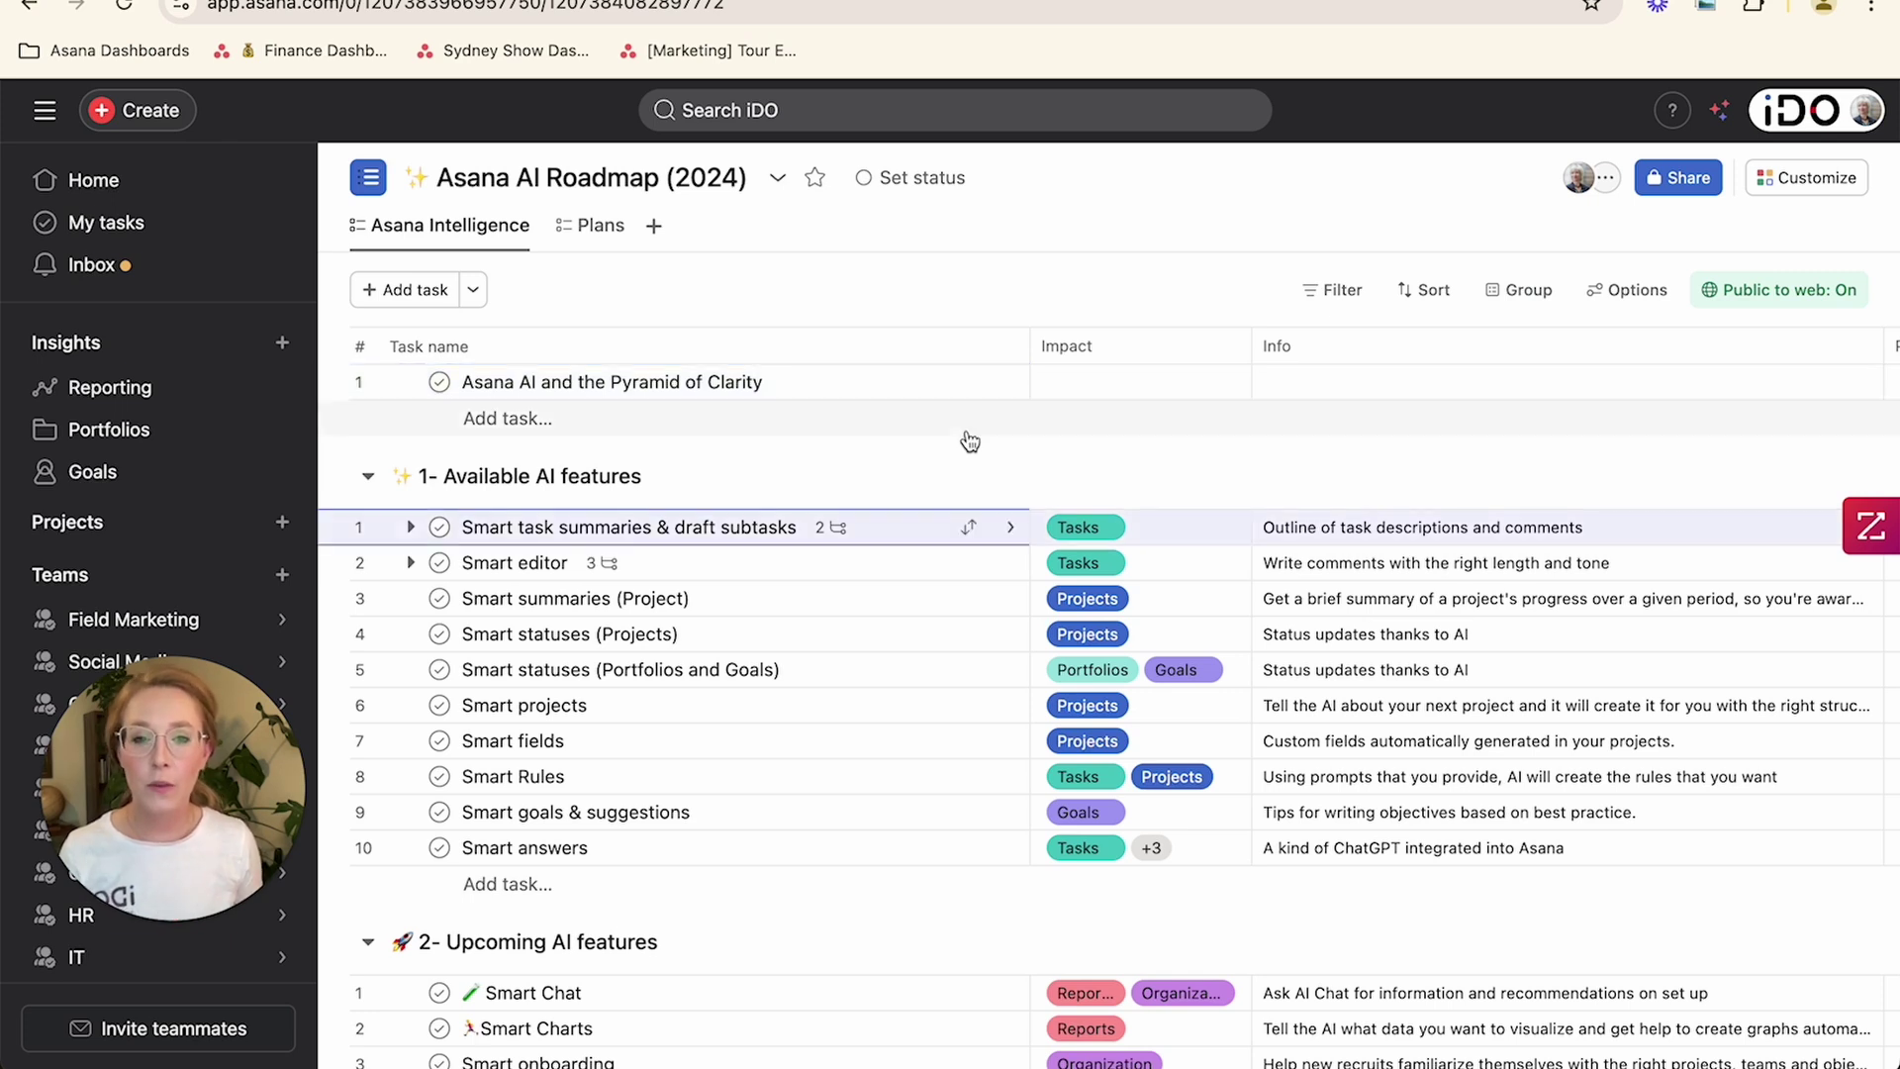
left_click(894, 529)
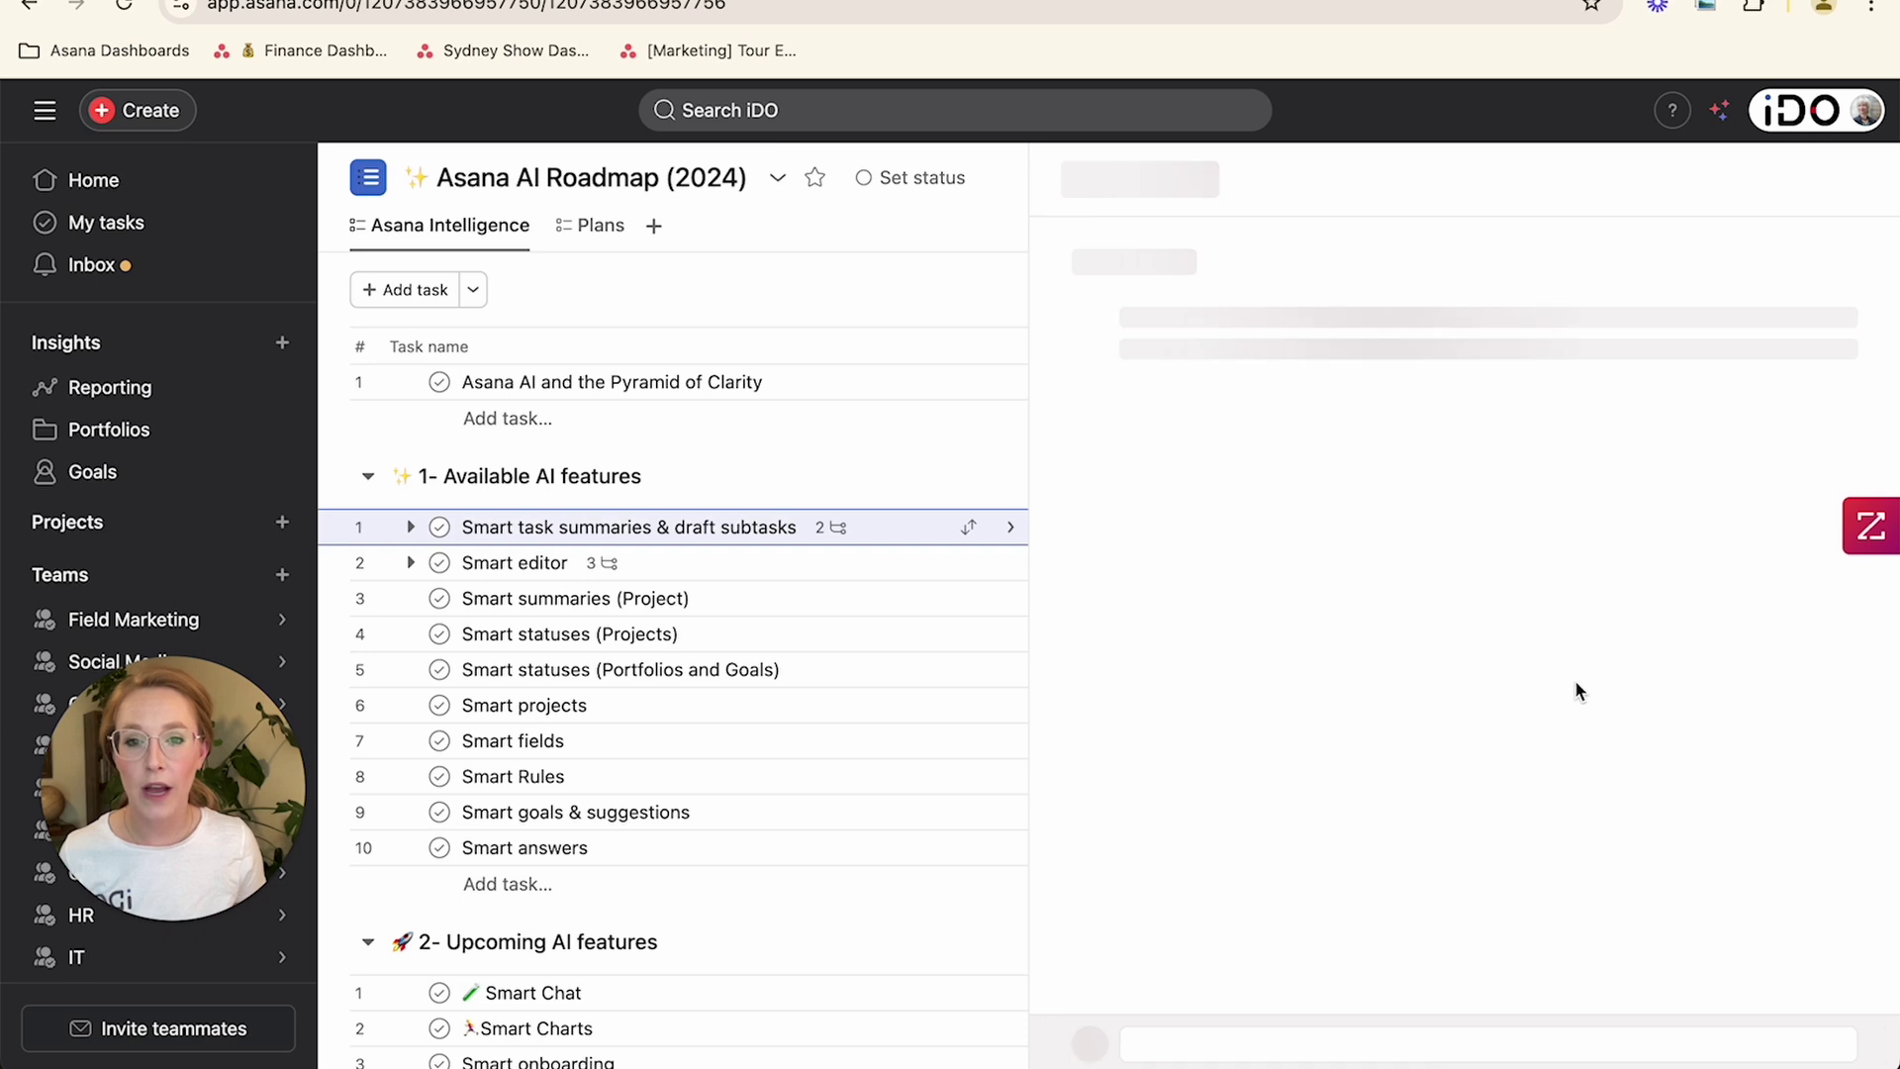
scroll(1576, 682, "down", 4)
scroll(1576, 682, "down", 4)
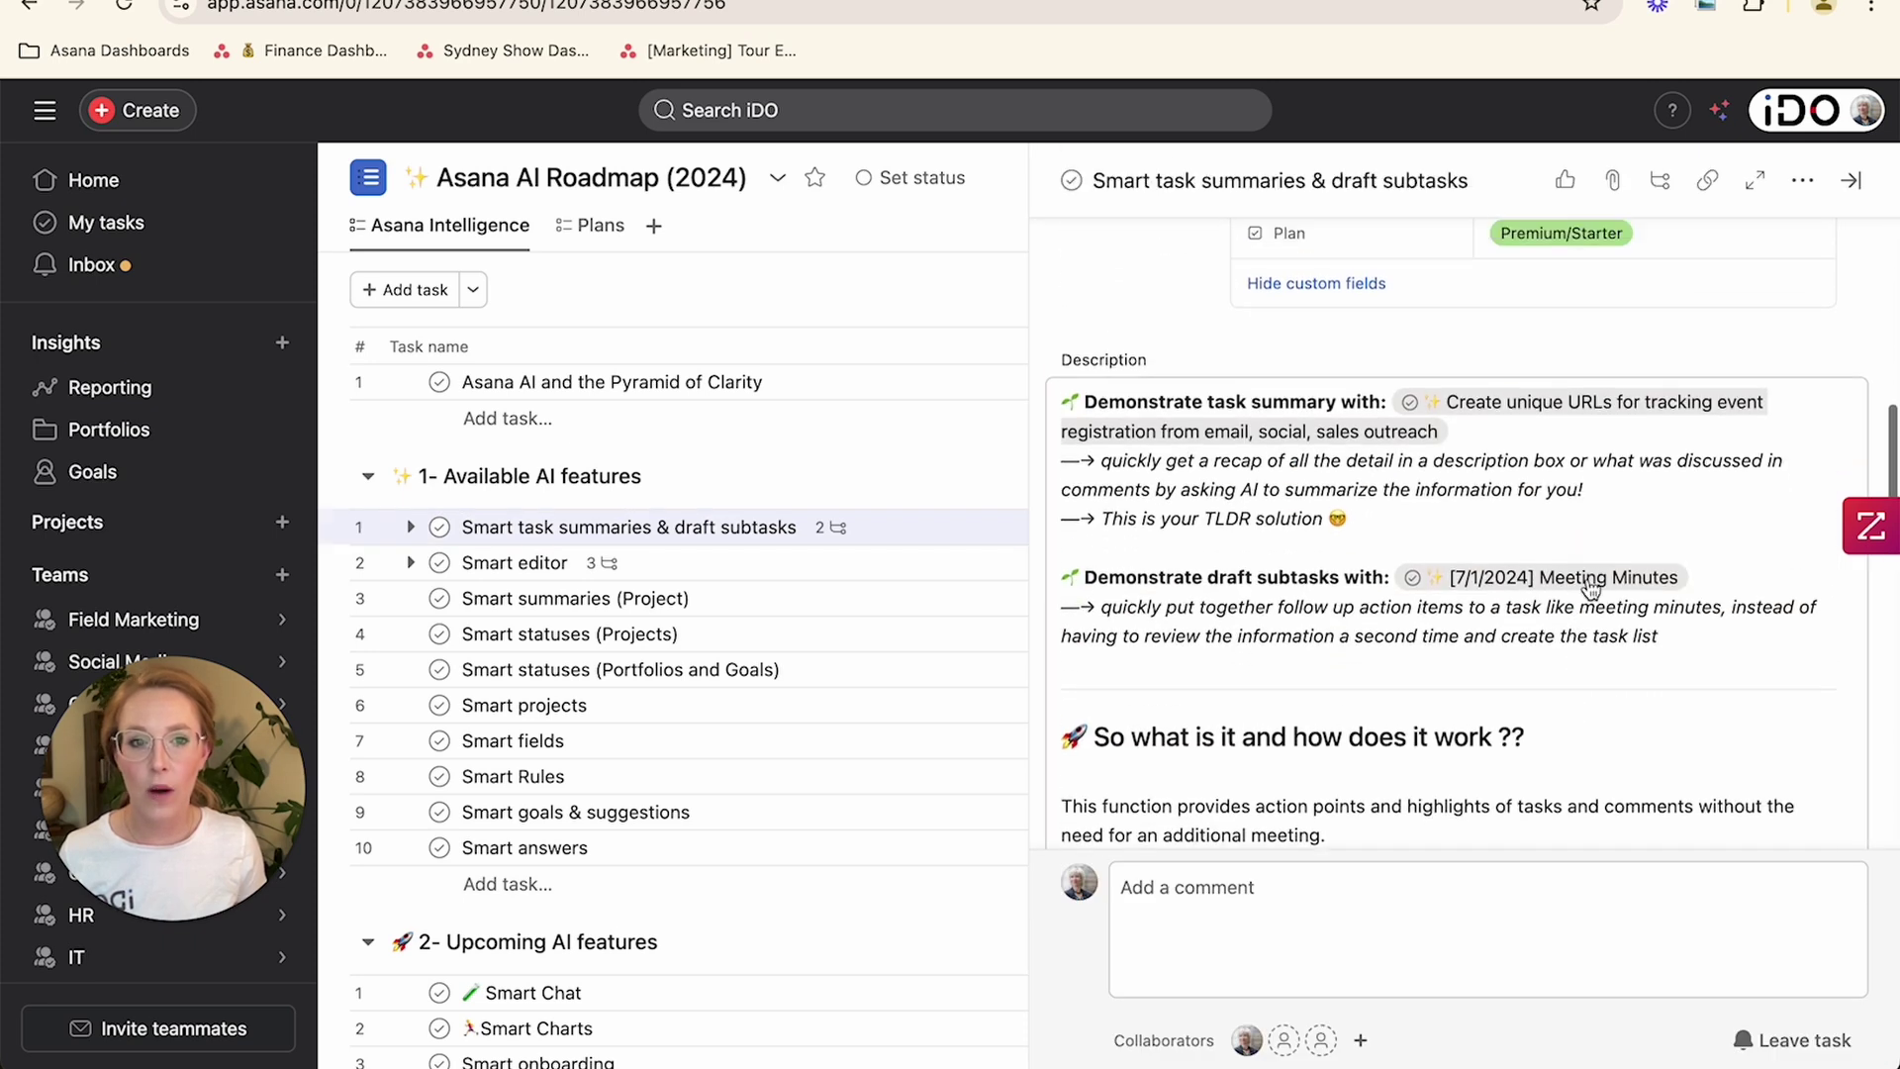
left_click(1571, 413)
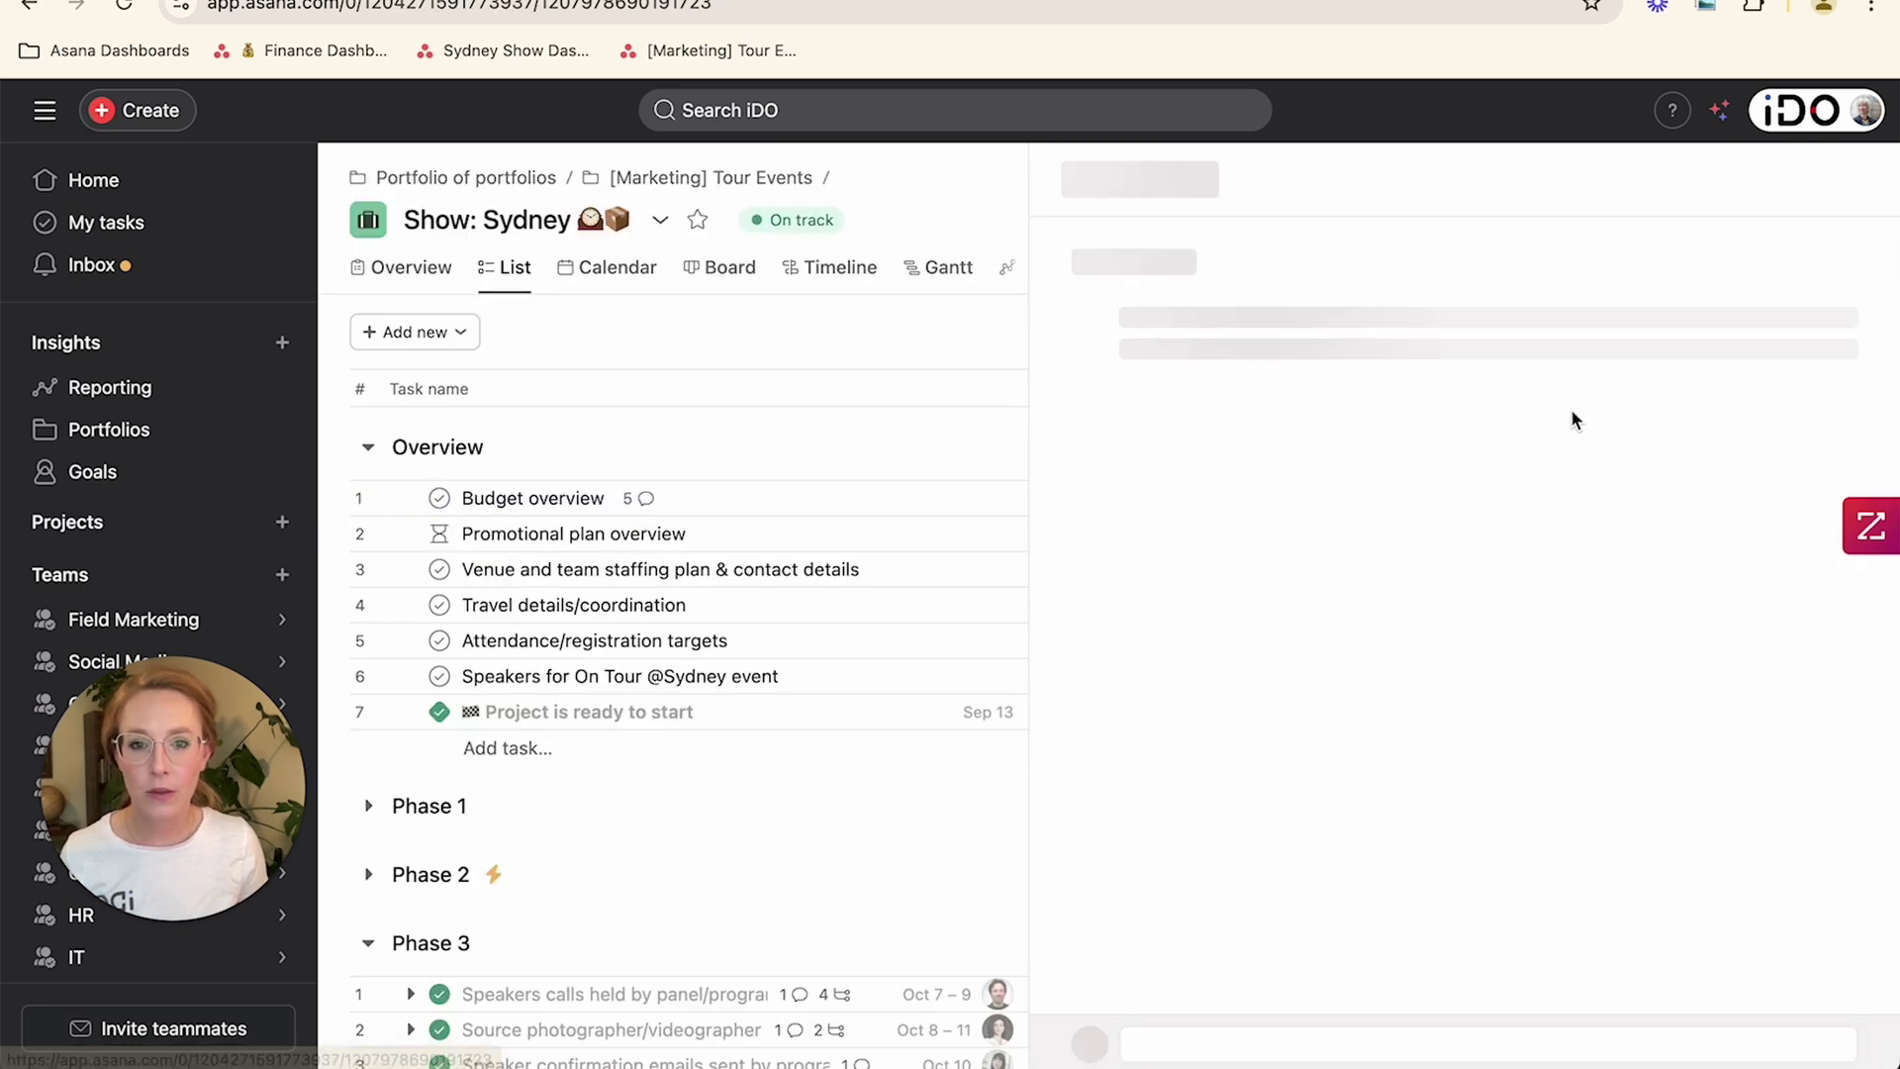
Step: Reveal the earlier hidden comments on the unique URLs task
scroll(1576, 661, "down", 5)
scroll(1572, 649, "down", 10)
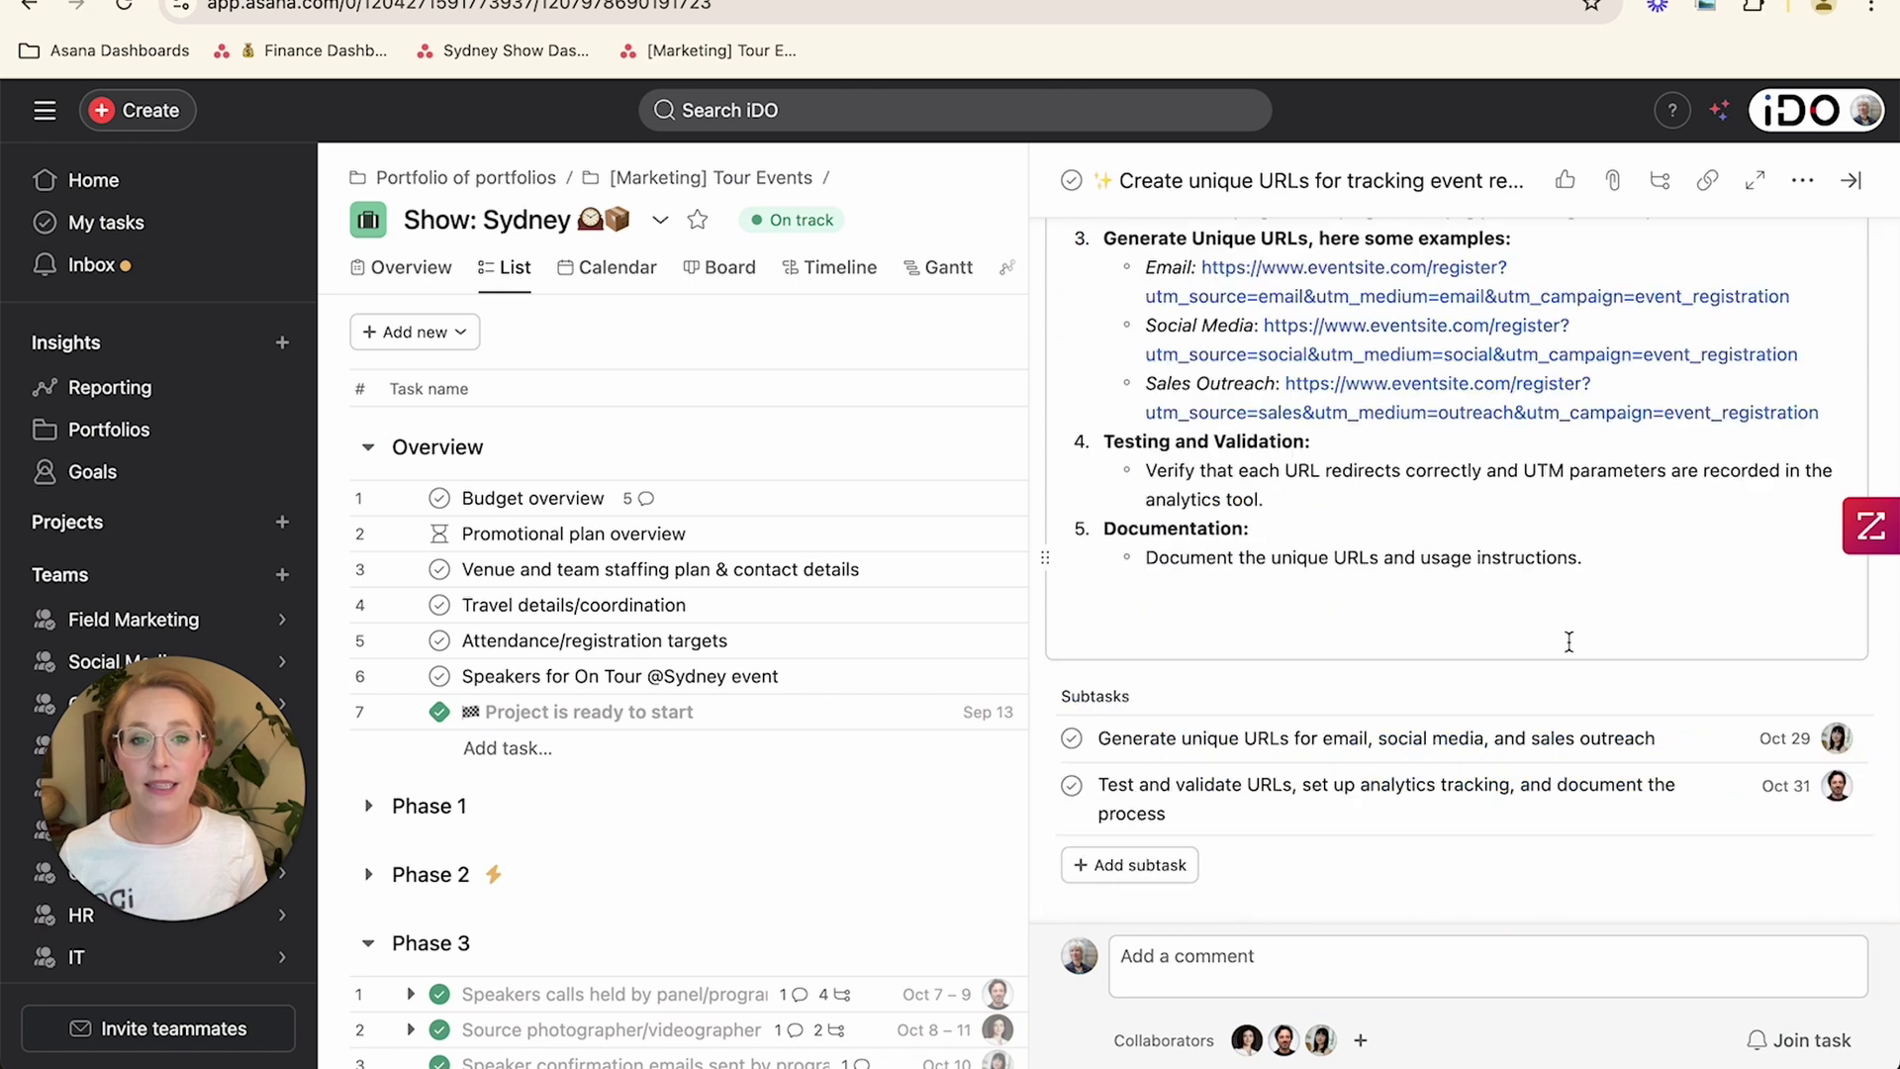
scroll(1571, 650, "down", 3)
scroll(1533, 613, "up", 5)
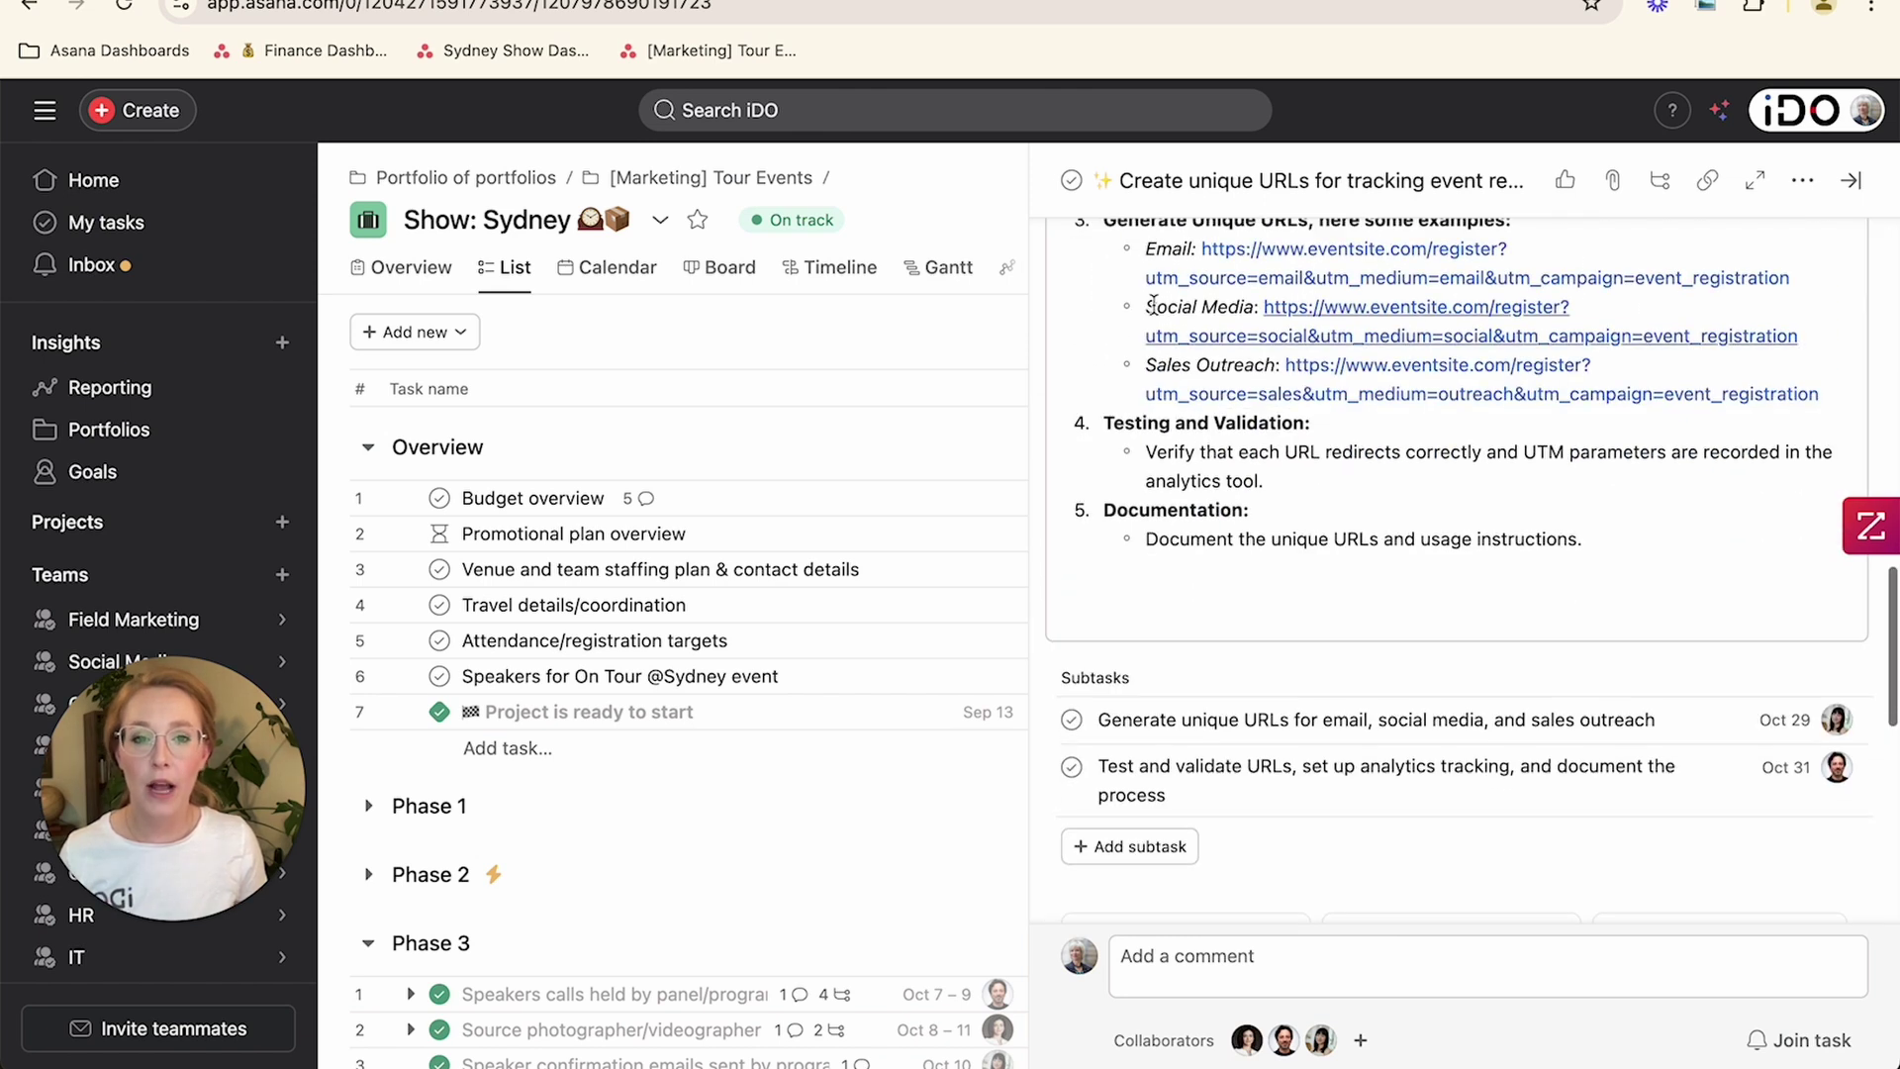
scroll(1504, 552, "down", 8)
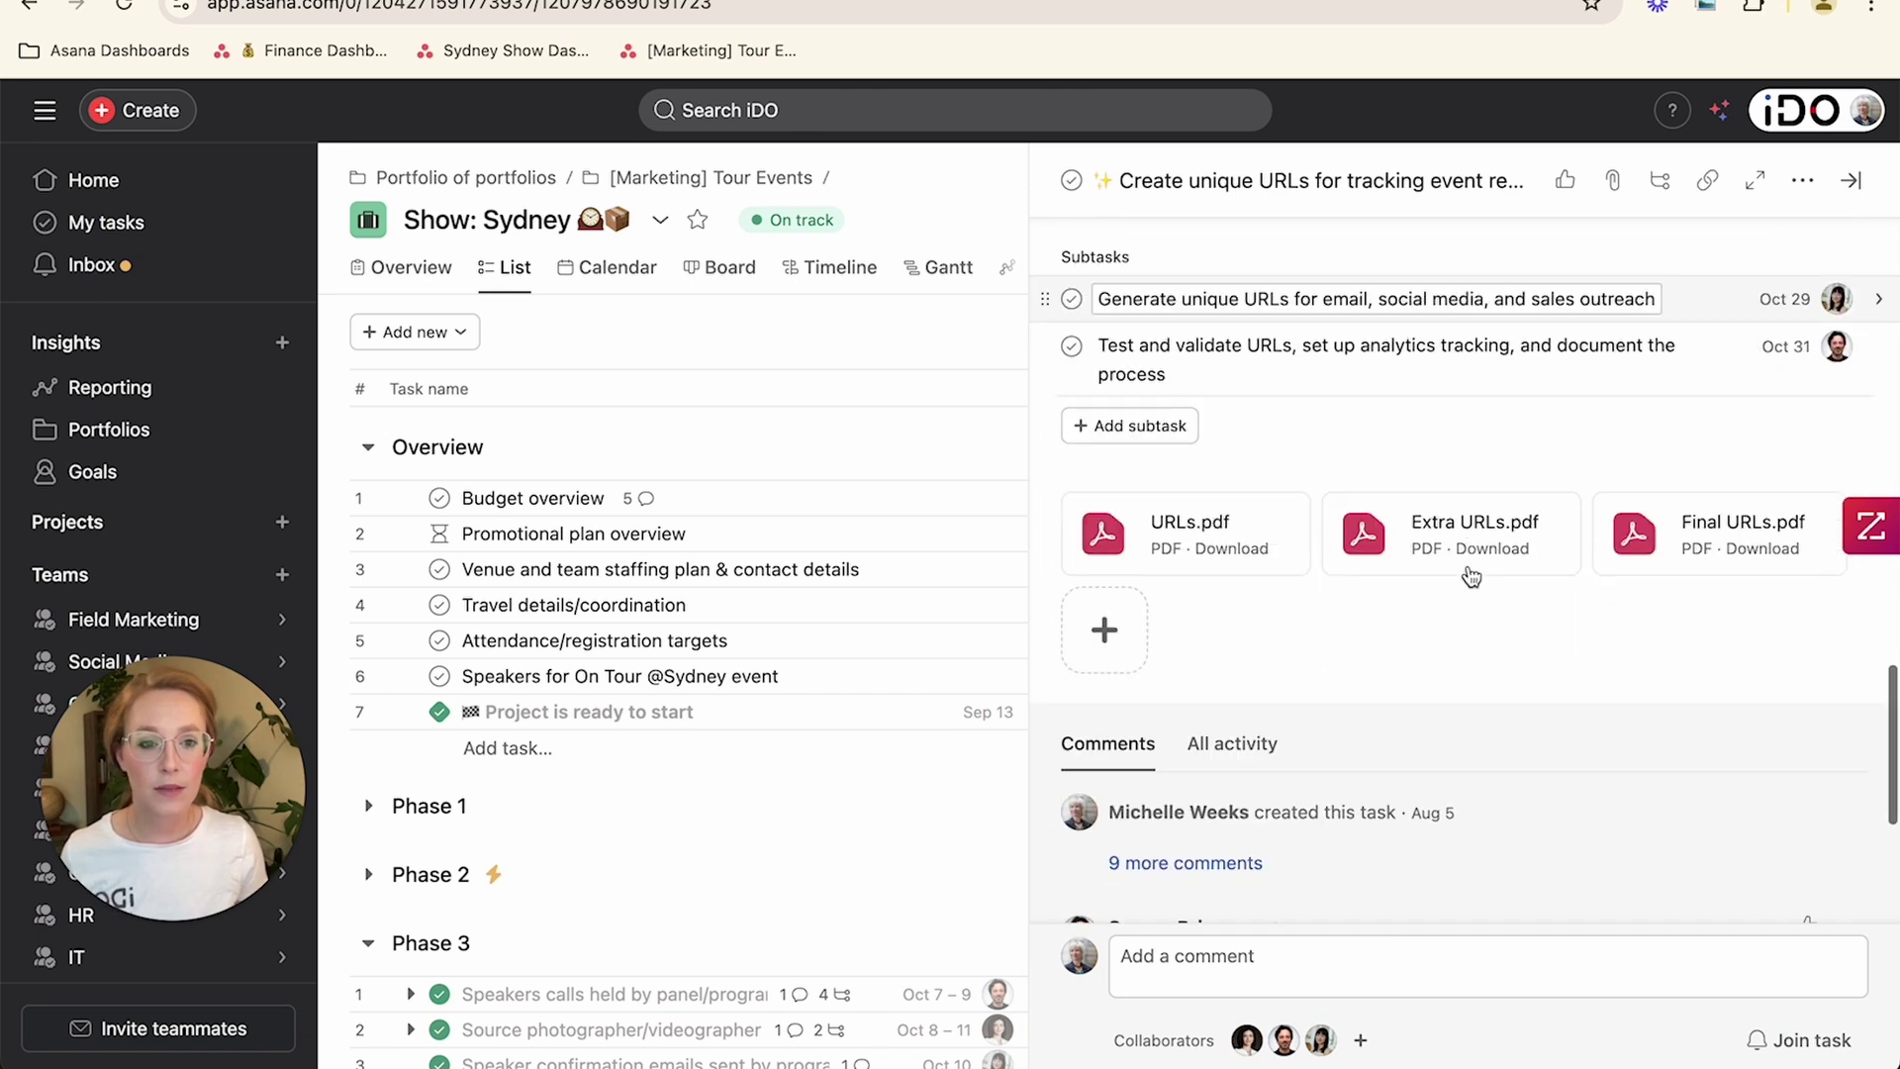
left_click(1236, 457)
scroll(1426, 557, "up", 10)
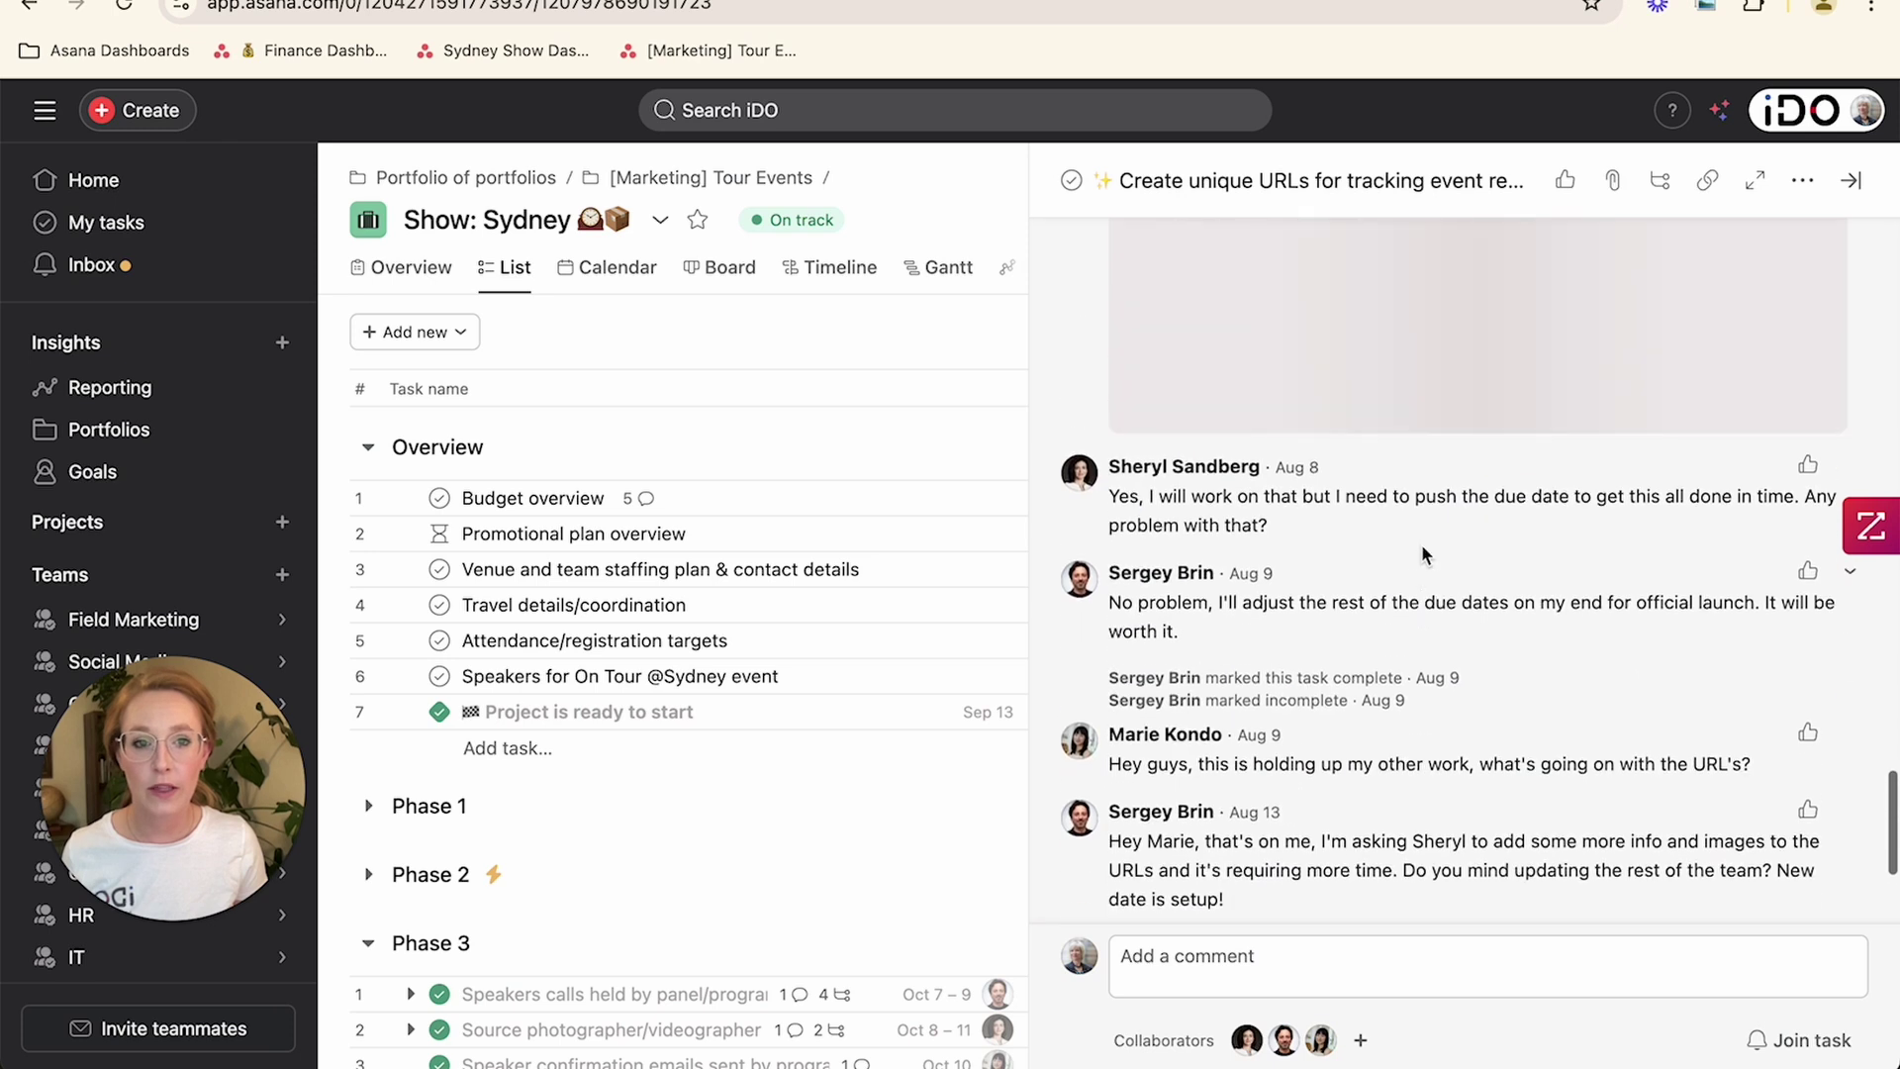
scroll(1426, 558, "up", 3)
scroll(1426, 551, "down", 15)
Step: Use the comment box's AI menu to summarize the whole task
left_click(1415, 953)
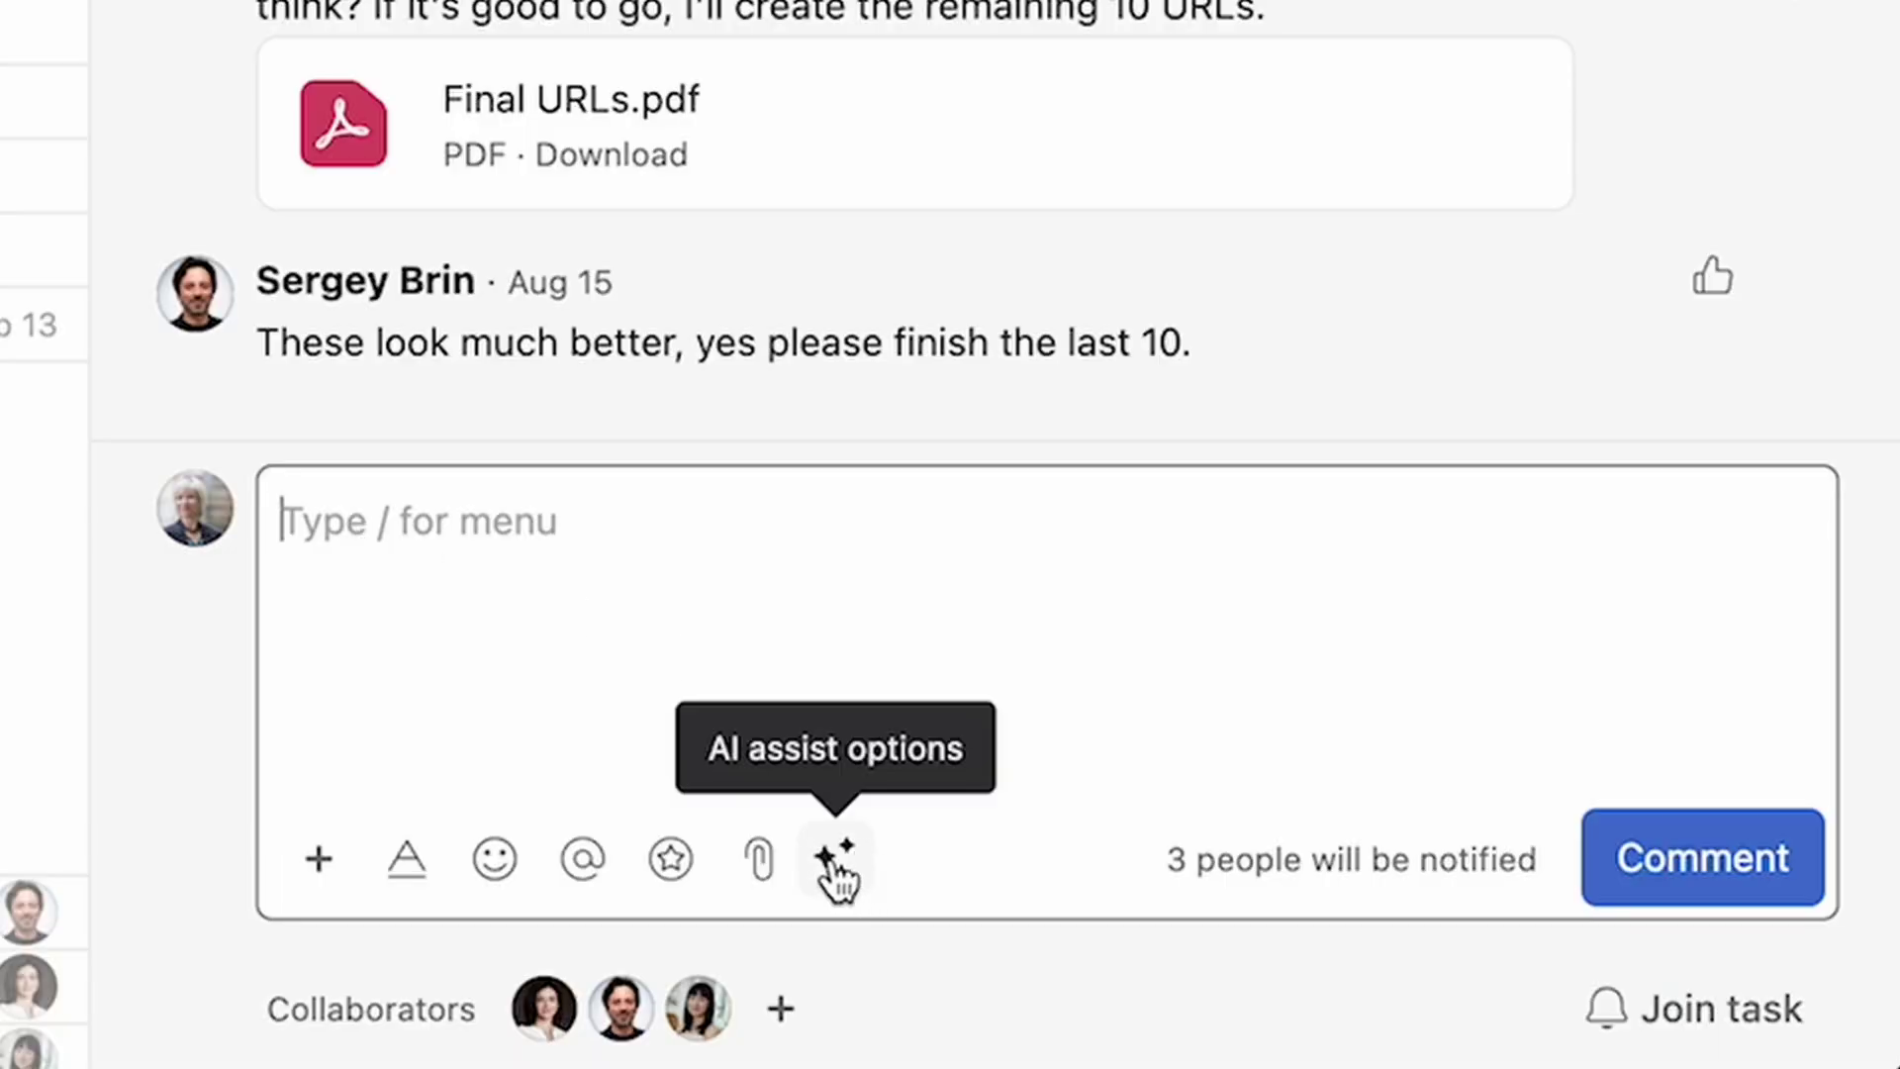
left_click(839, 861)
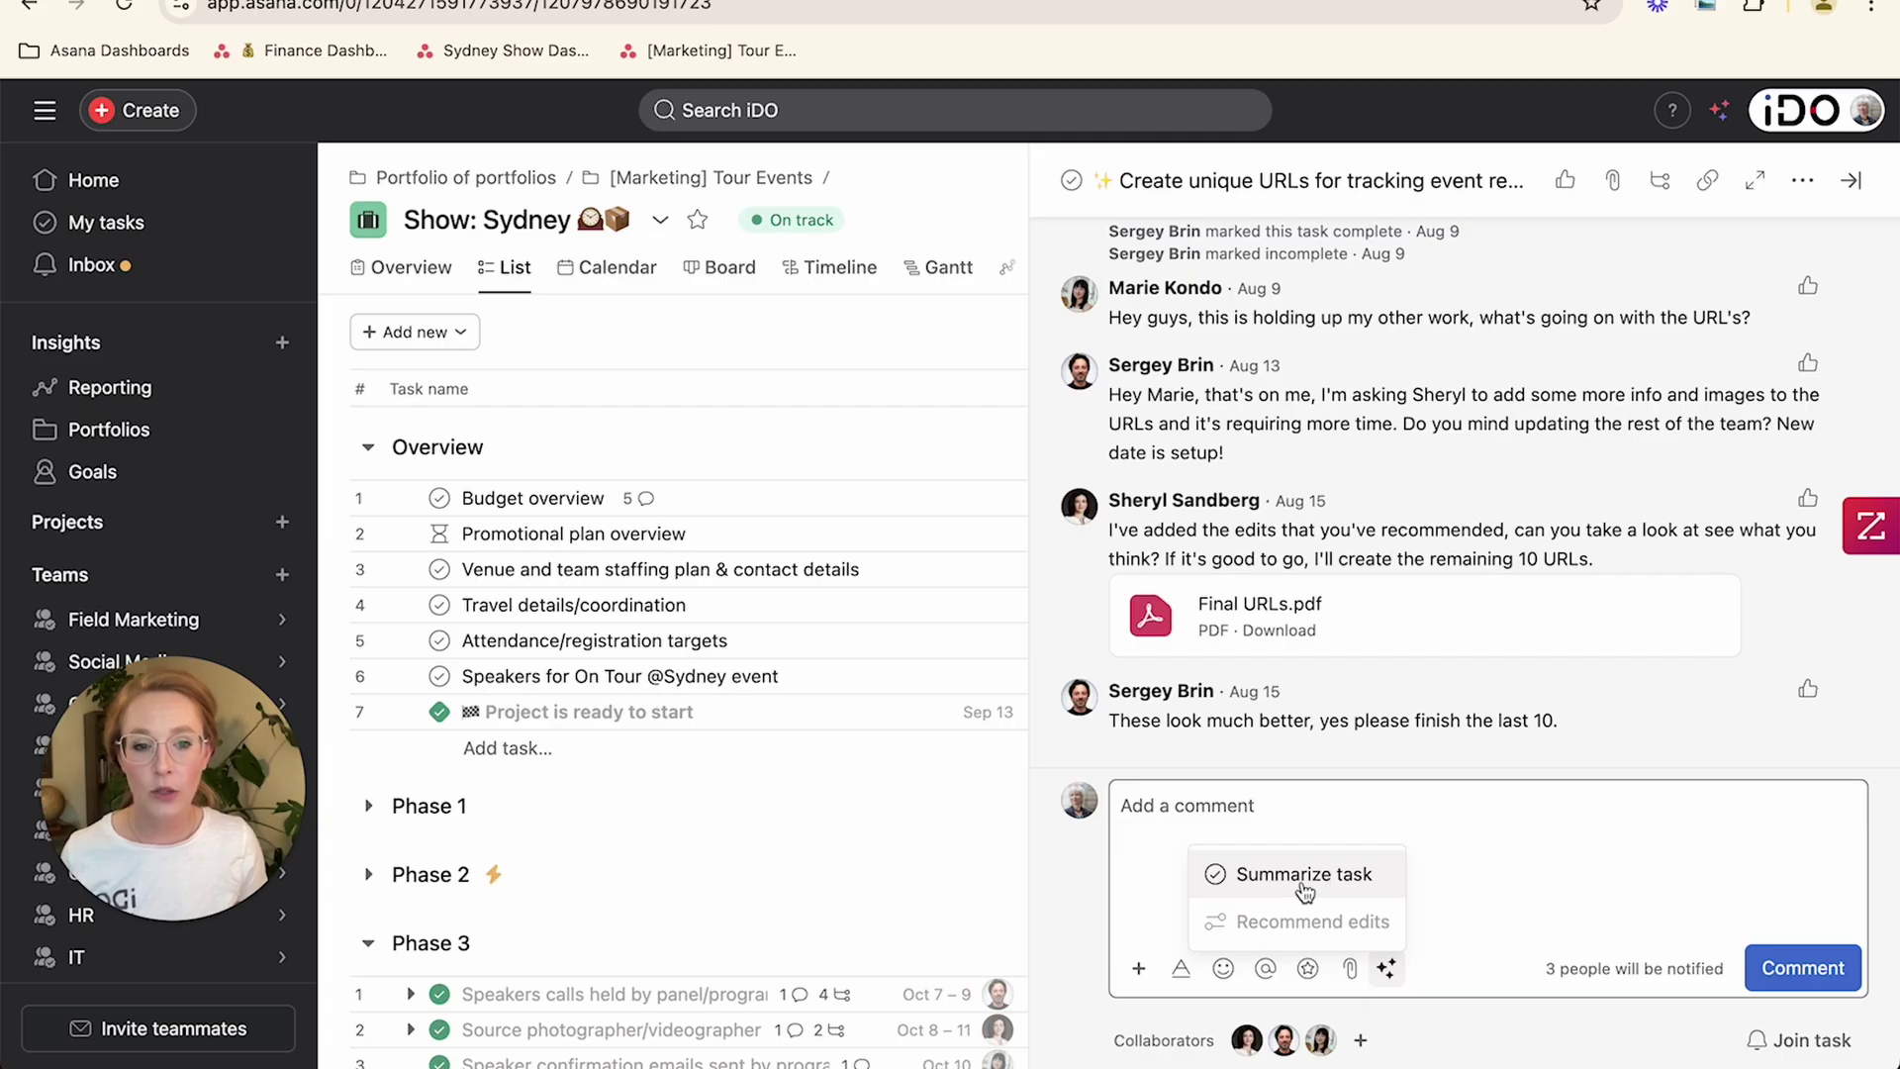
left_click(1304, 876)
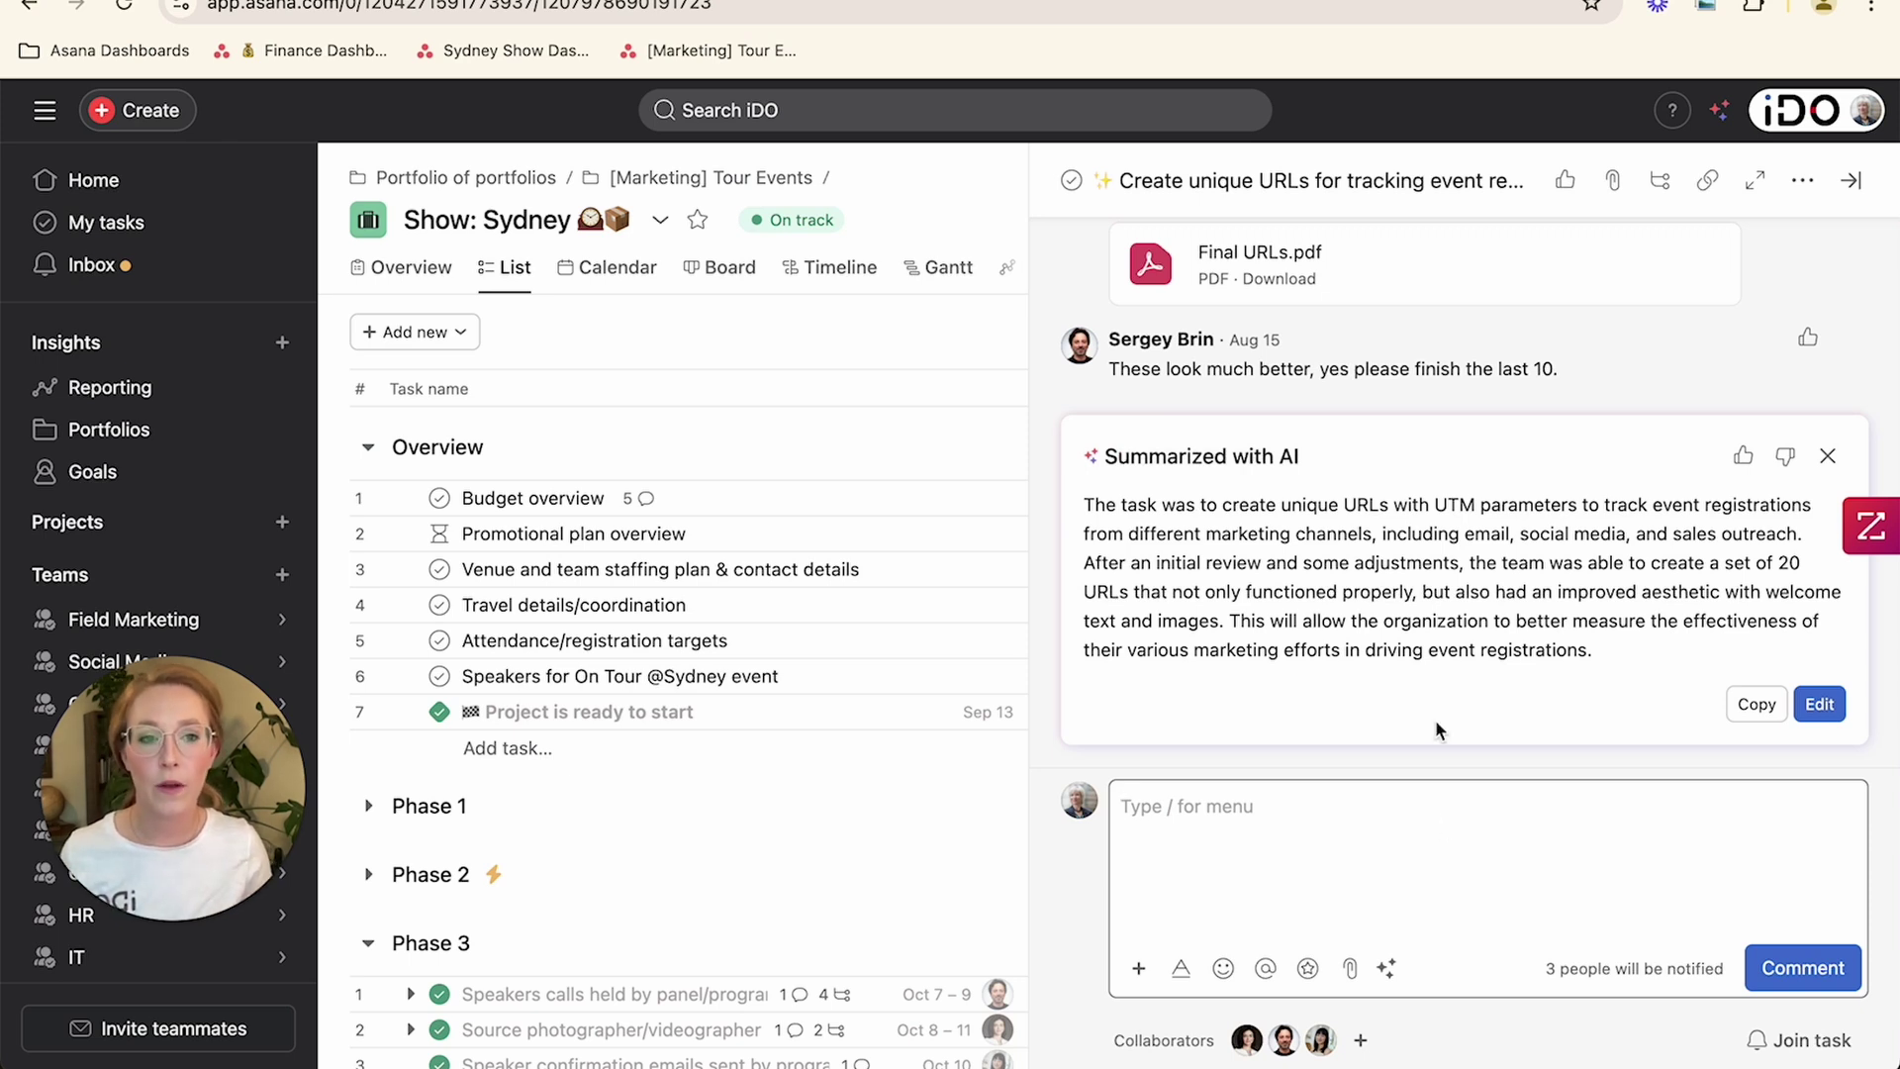
left_click_drag(1084, 506, 1553, 641)
Step: Open the linked [7/1/2024] Meeting Minutes task and scroll to its notes
left_click(1617, 661)
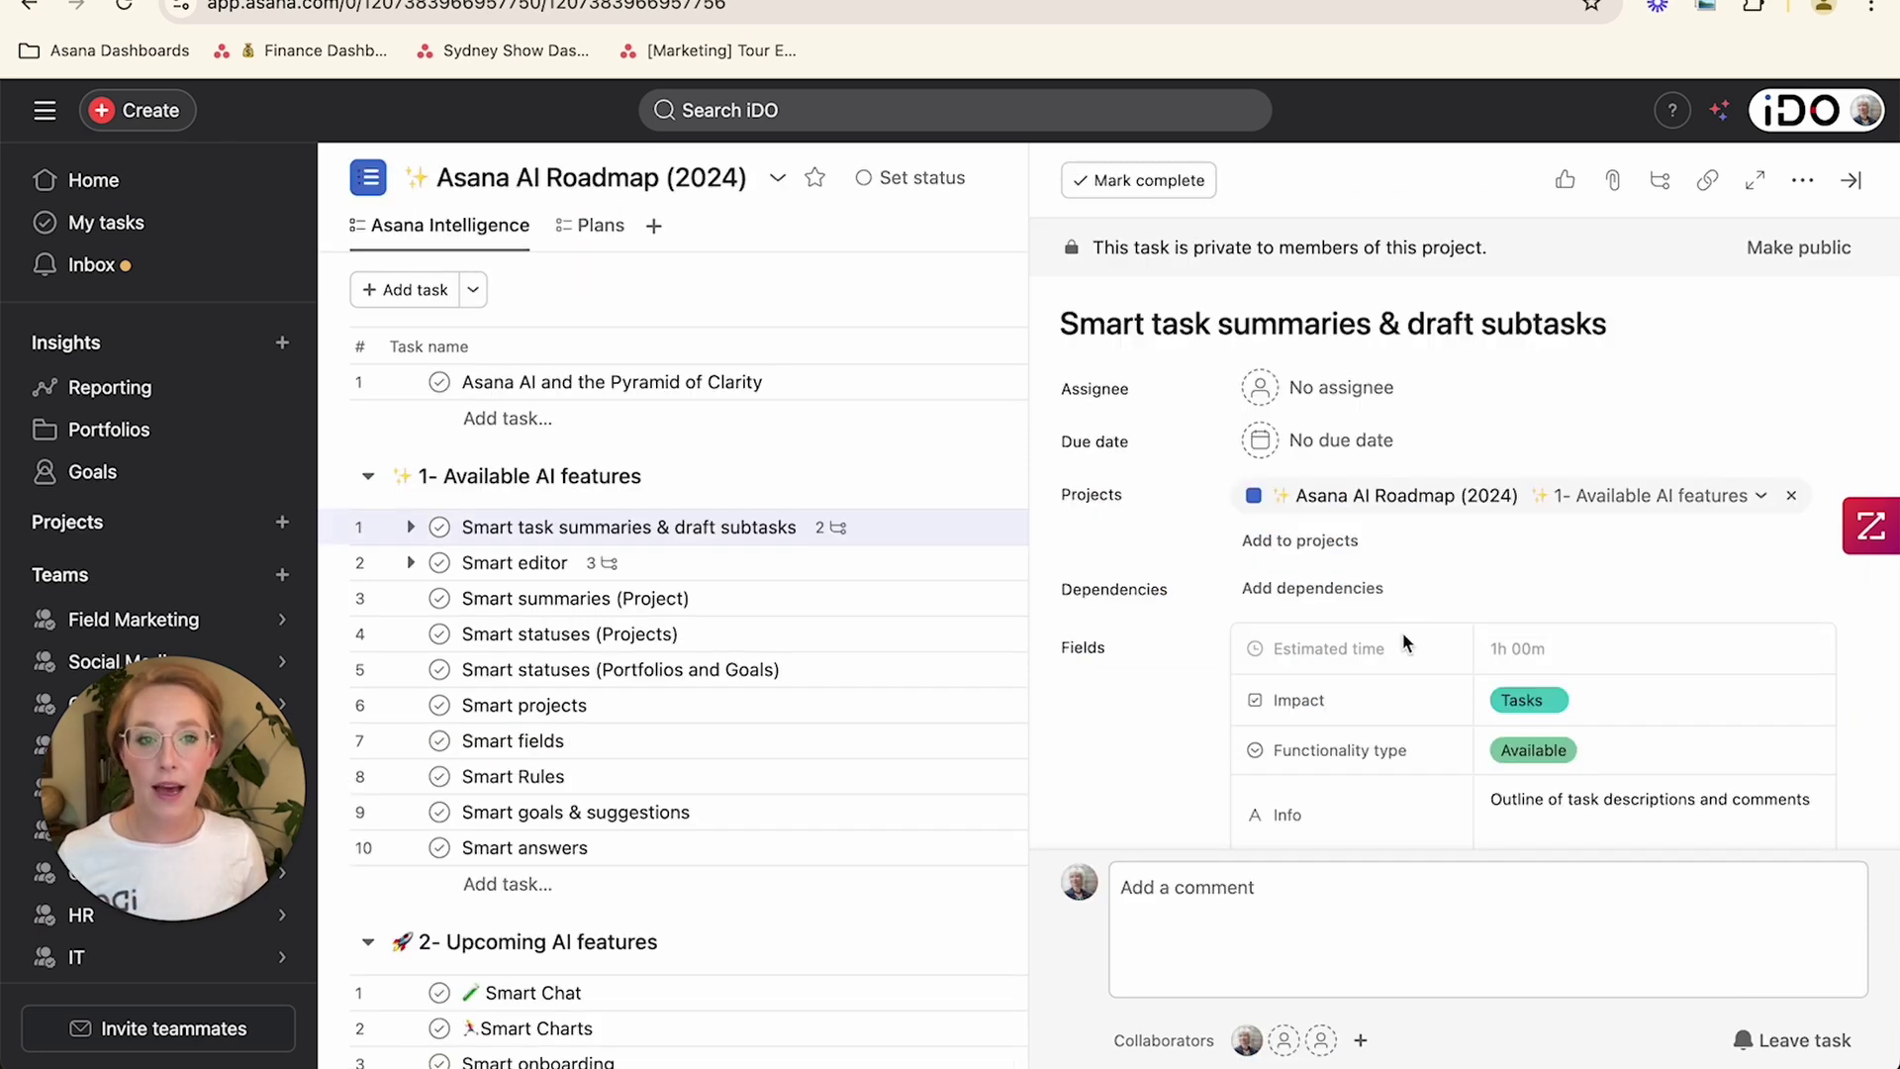
scroll(1403, 642, "down", 8)
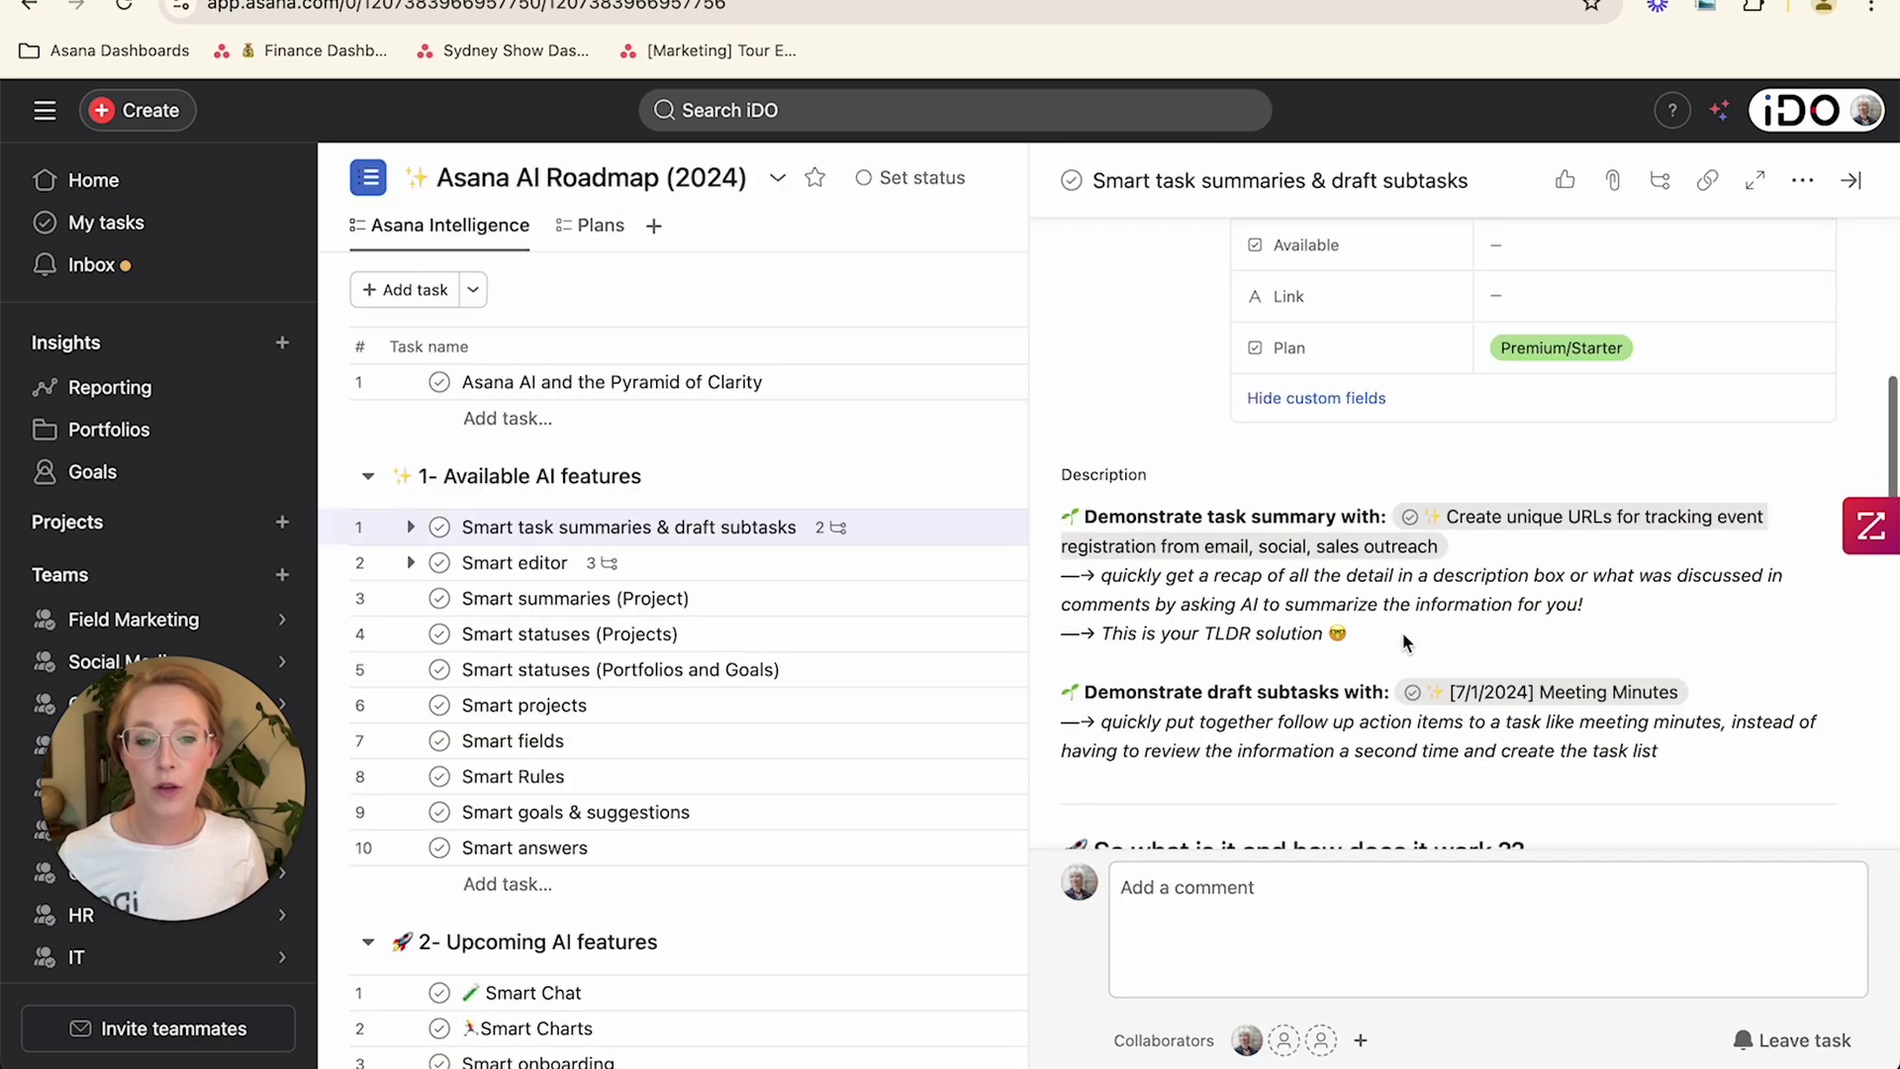
left_click(1481, 523)
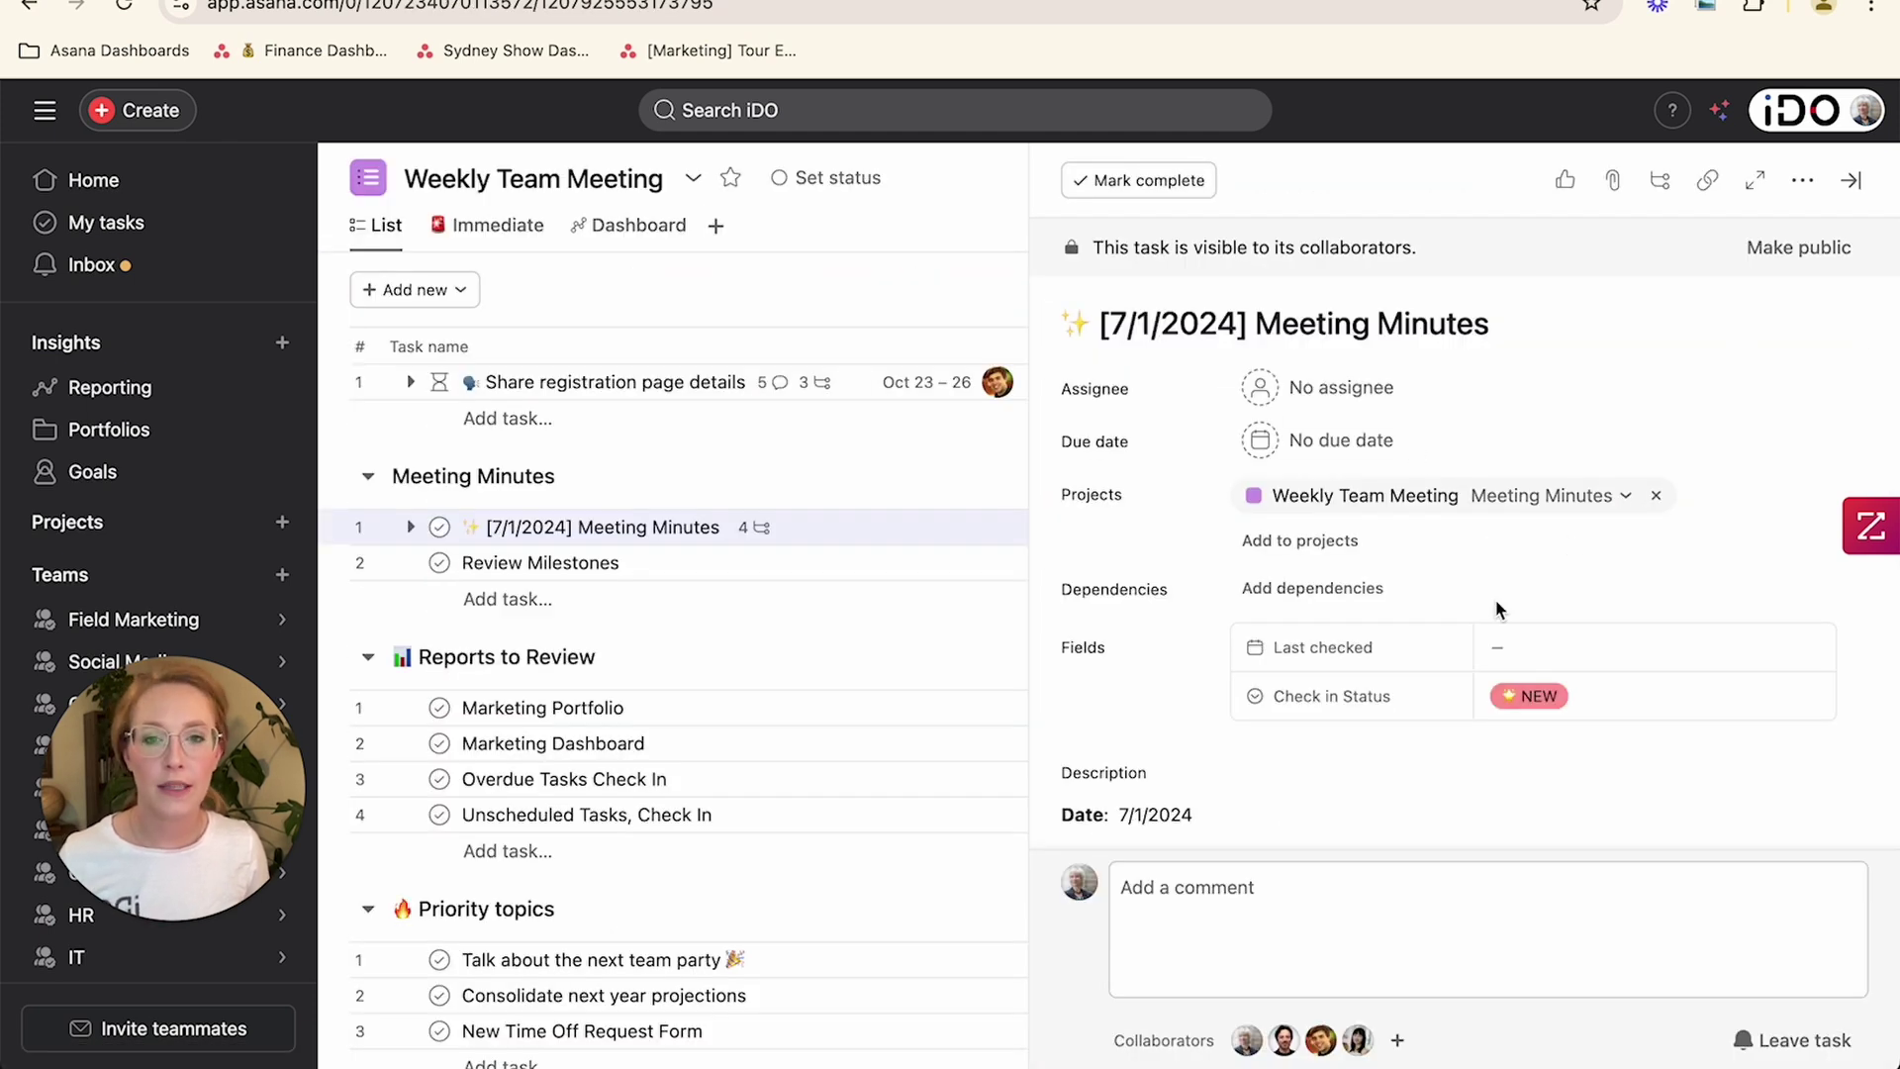
scroll(1499, 608, "down", 10)
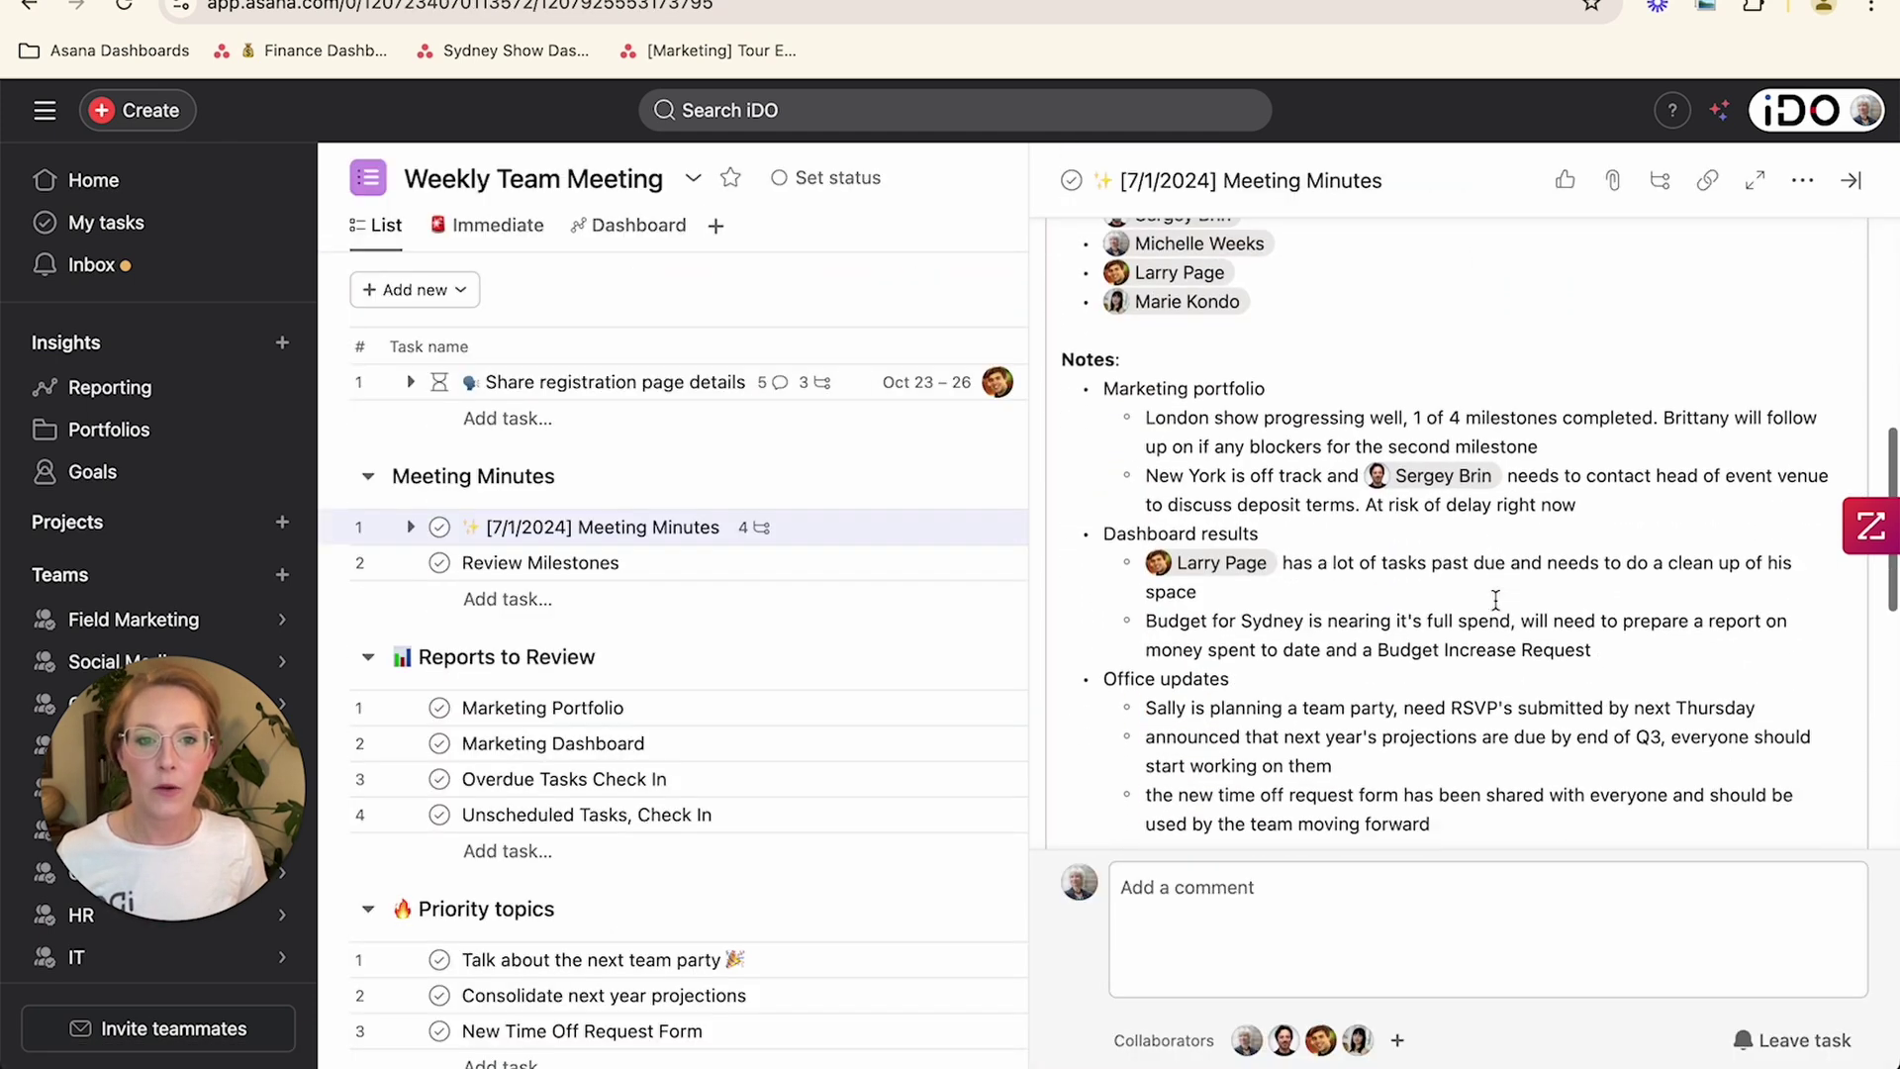
scroll(1360, 620, "down", 3)
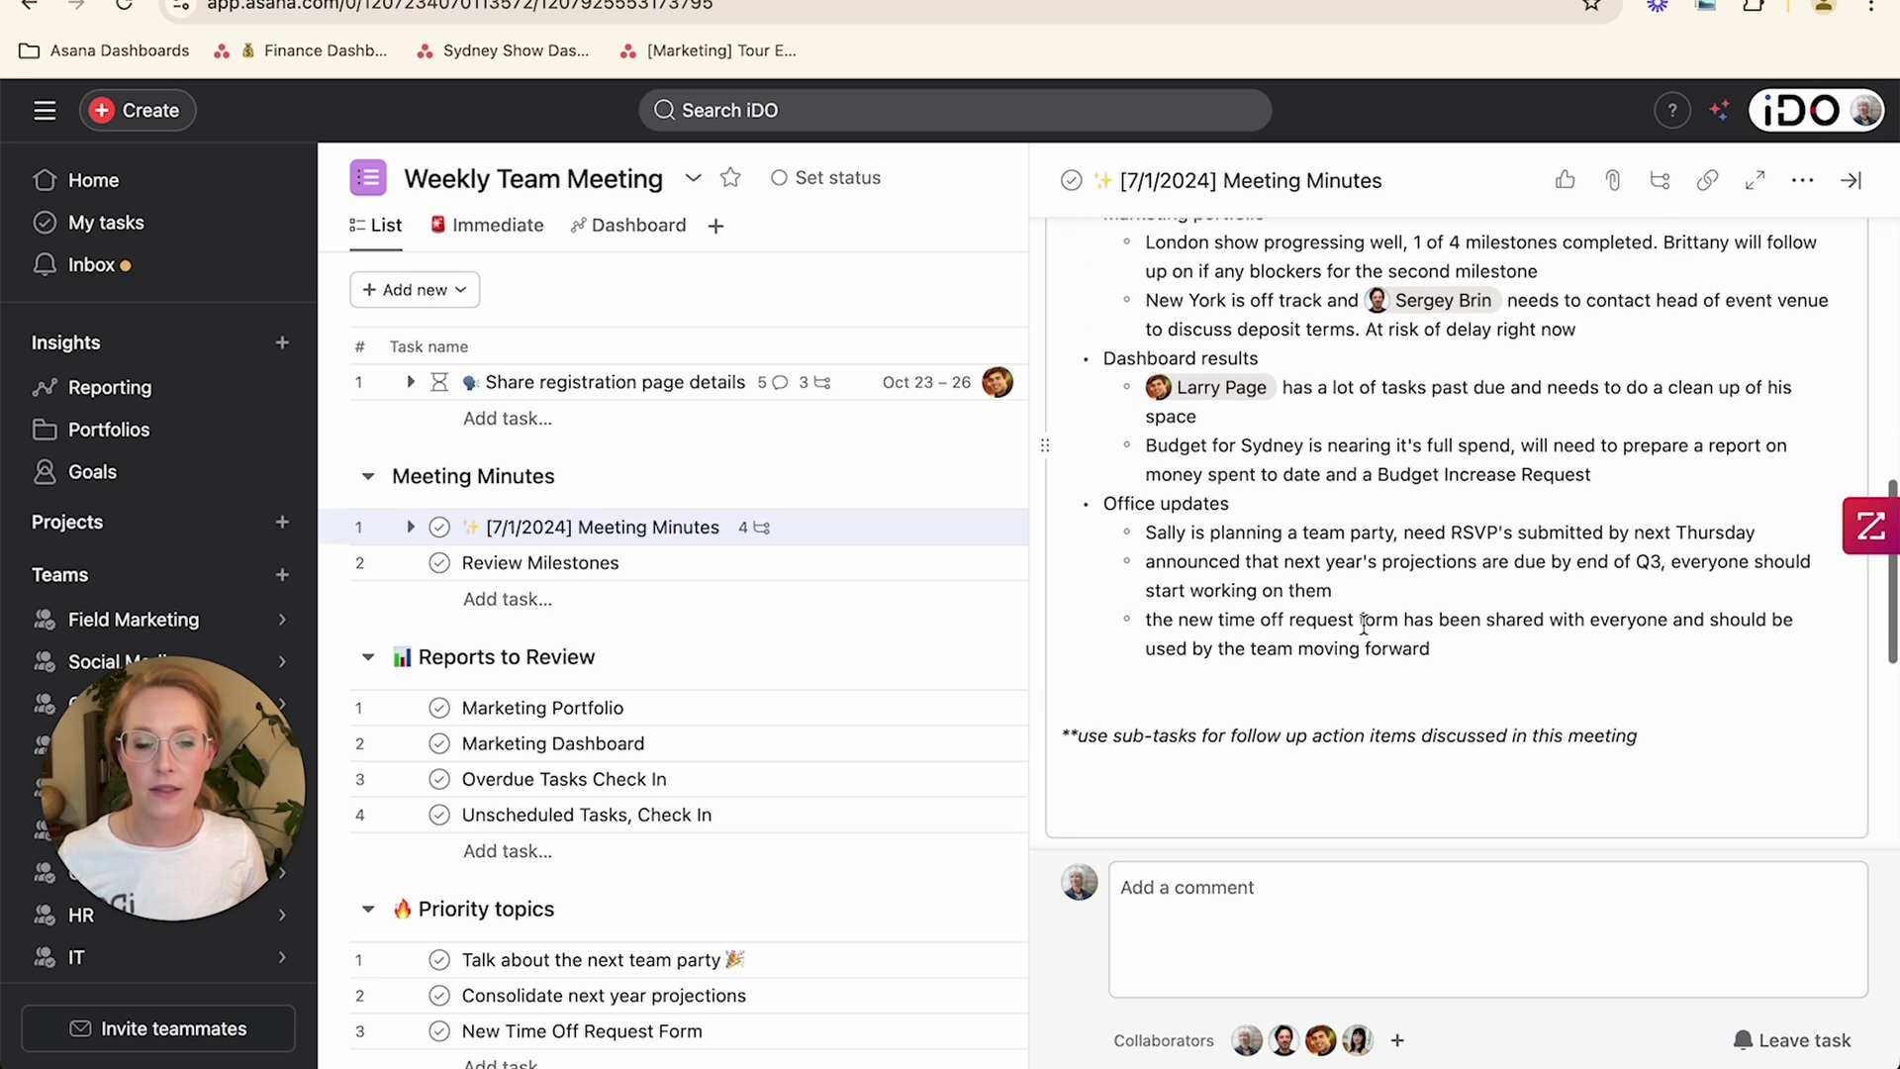
Step: Draft subtasks from the notes with AI, drop the party RSVPs and budget report suggestions, and add the rest
left_click(1362, 638)
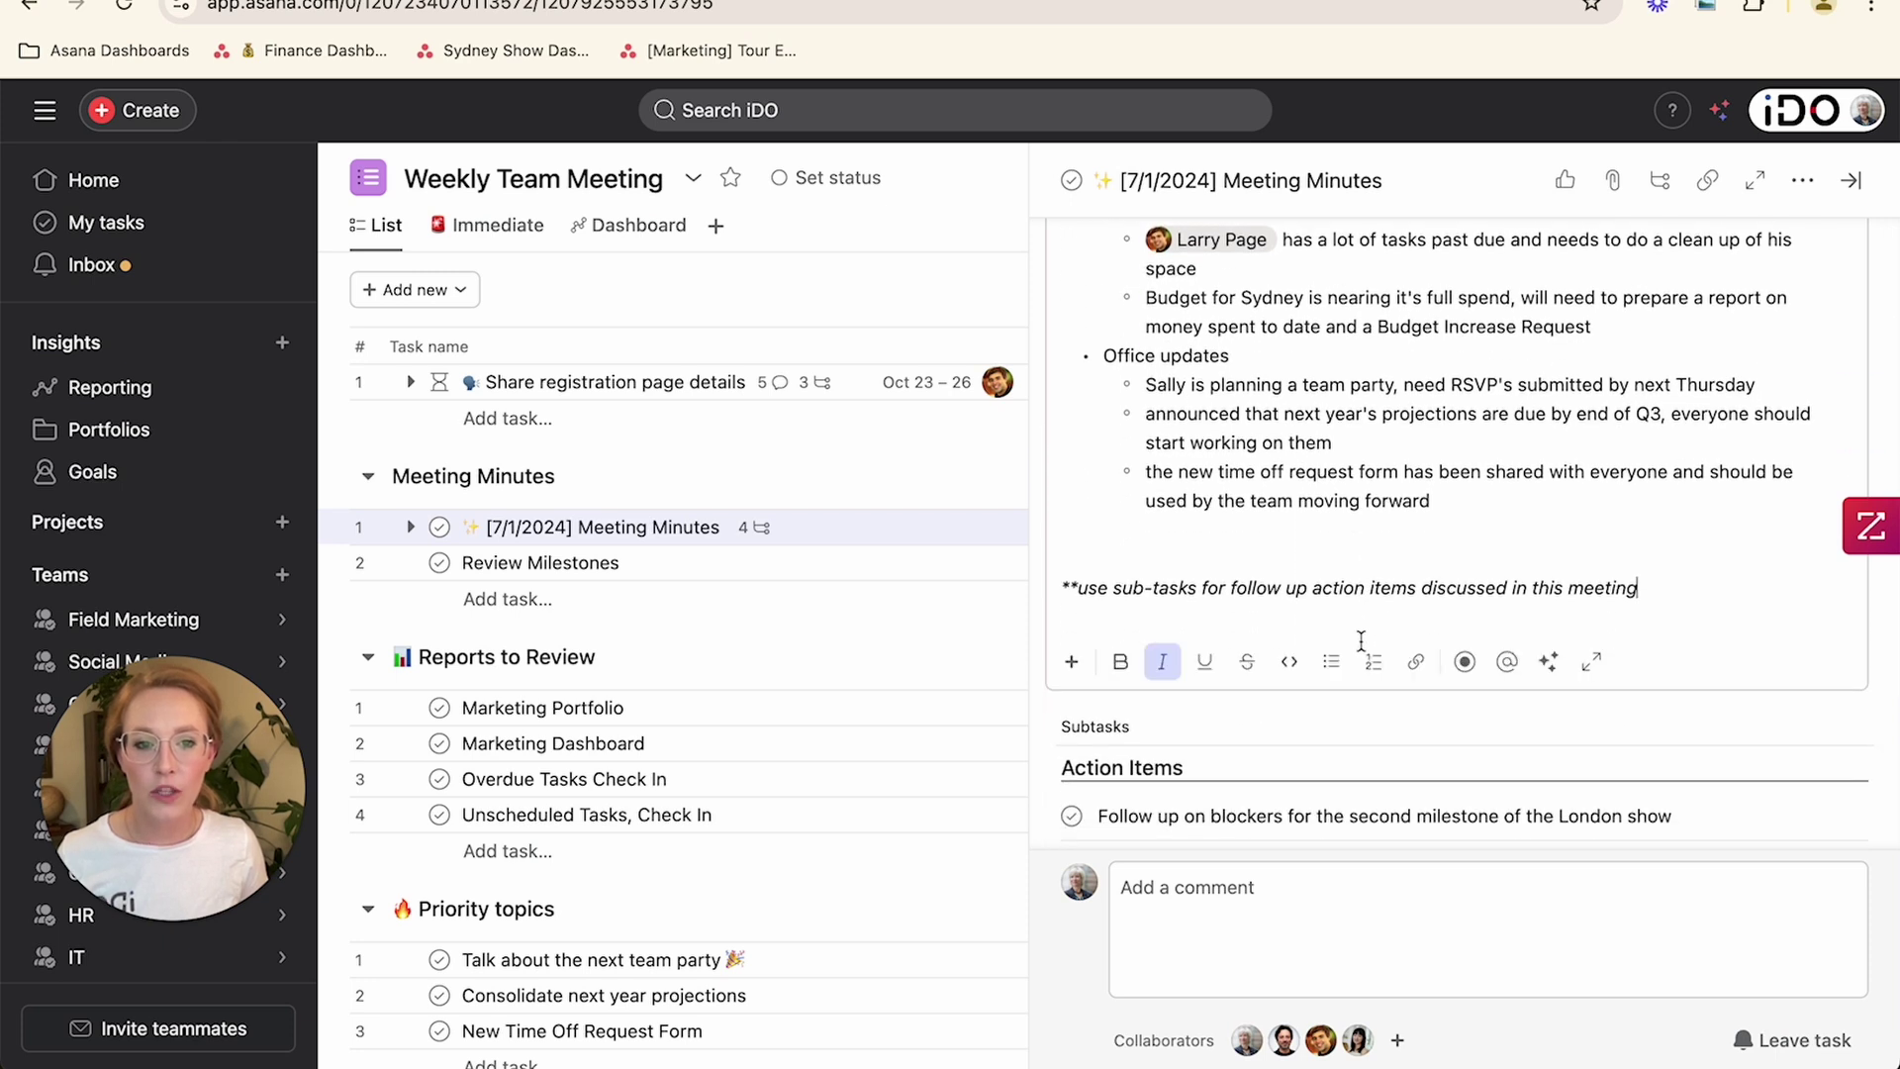
left_click(1550, 665)
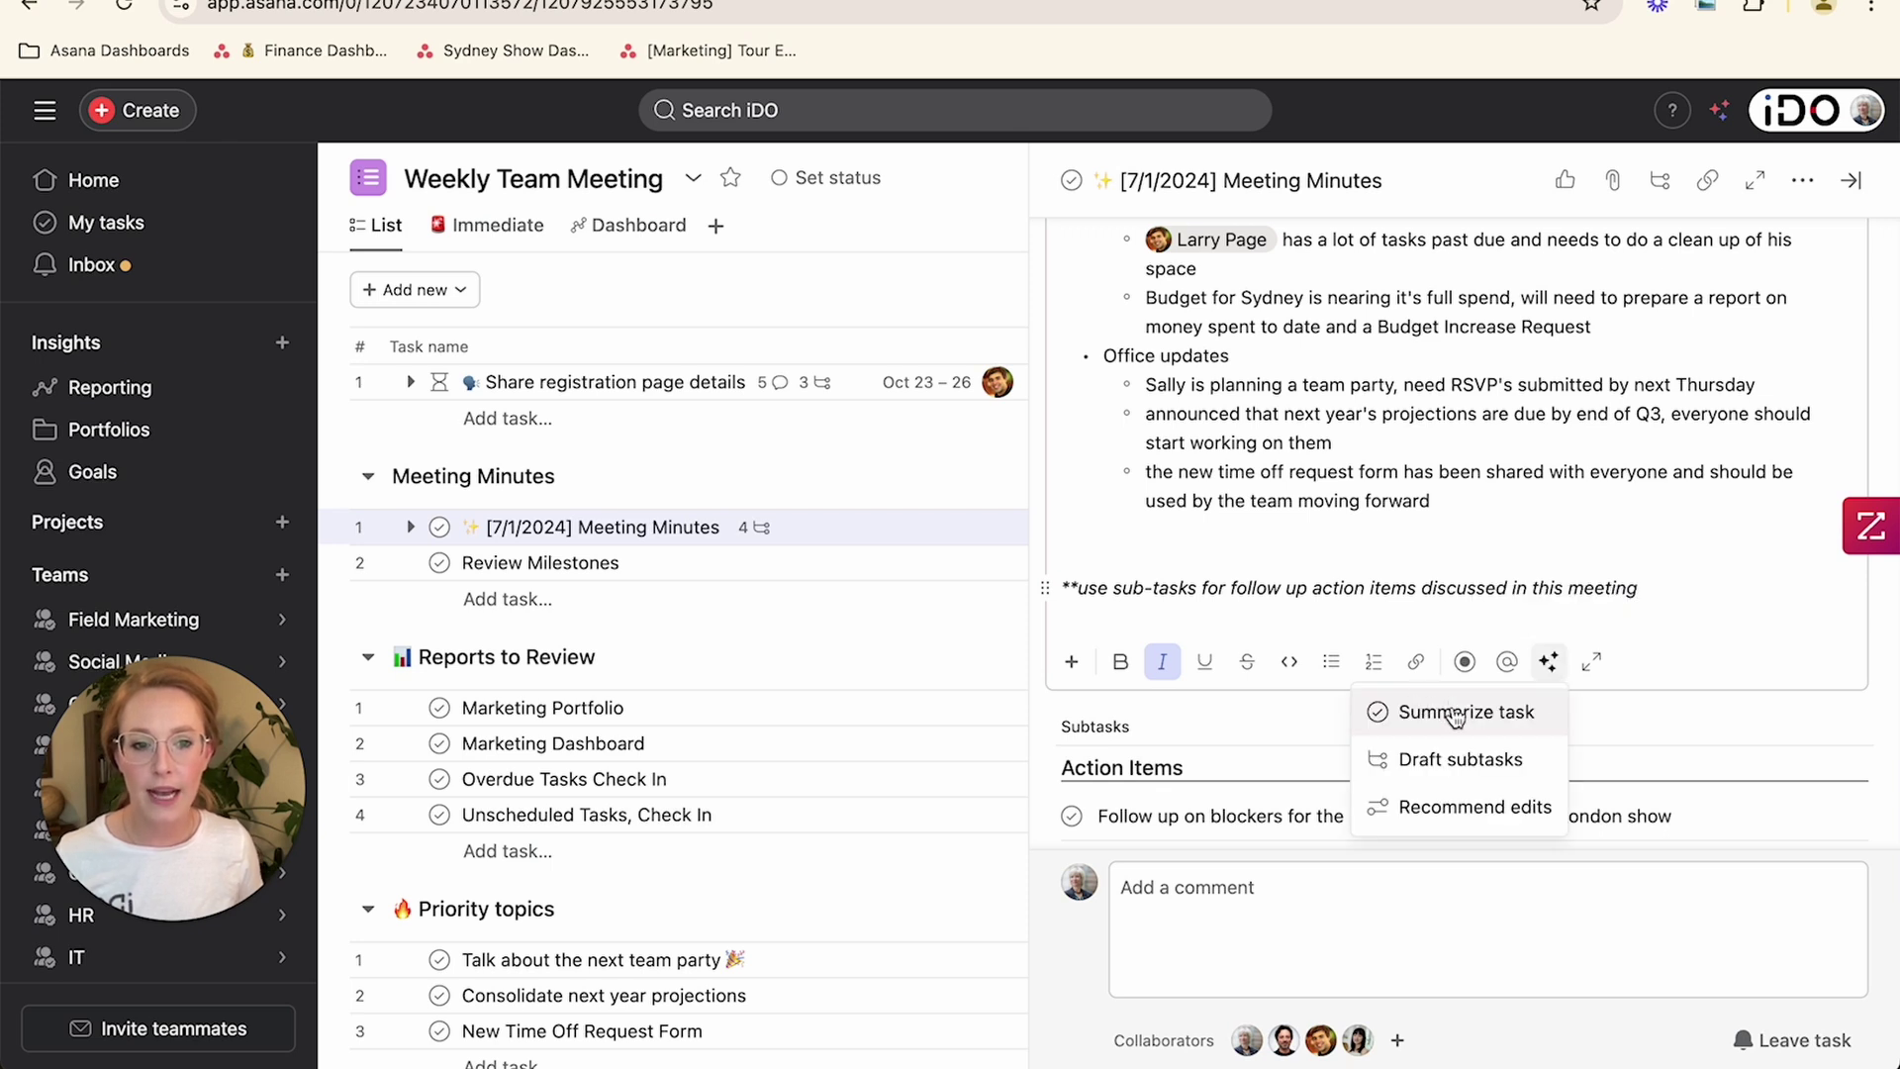
left_click(1457, 768)
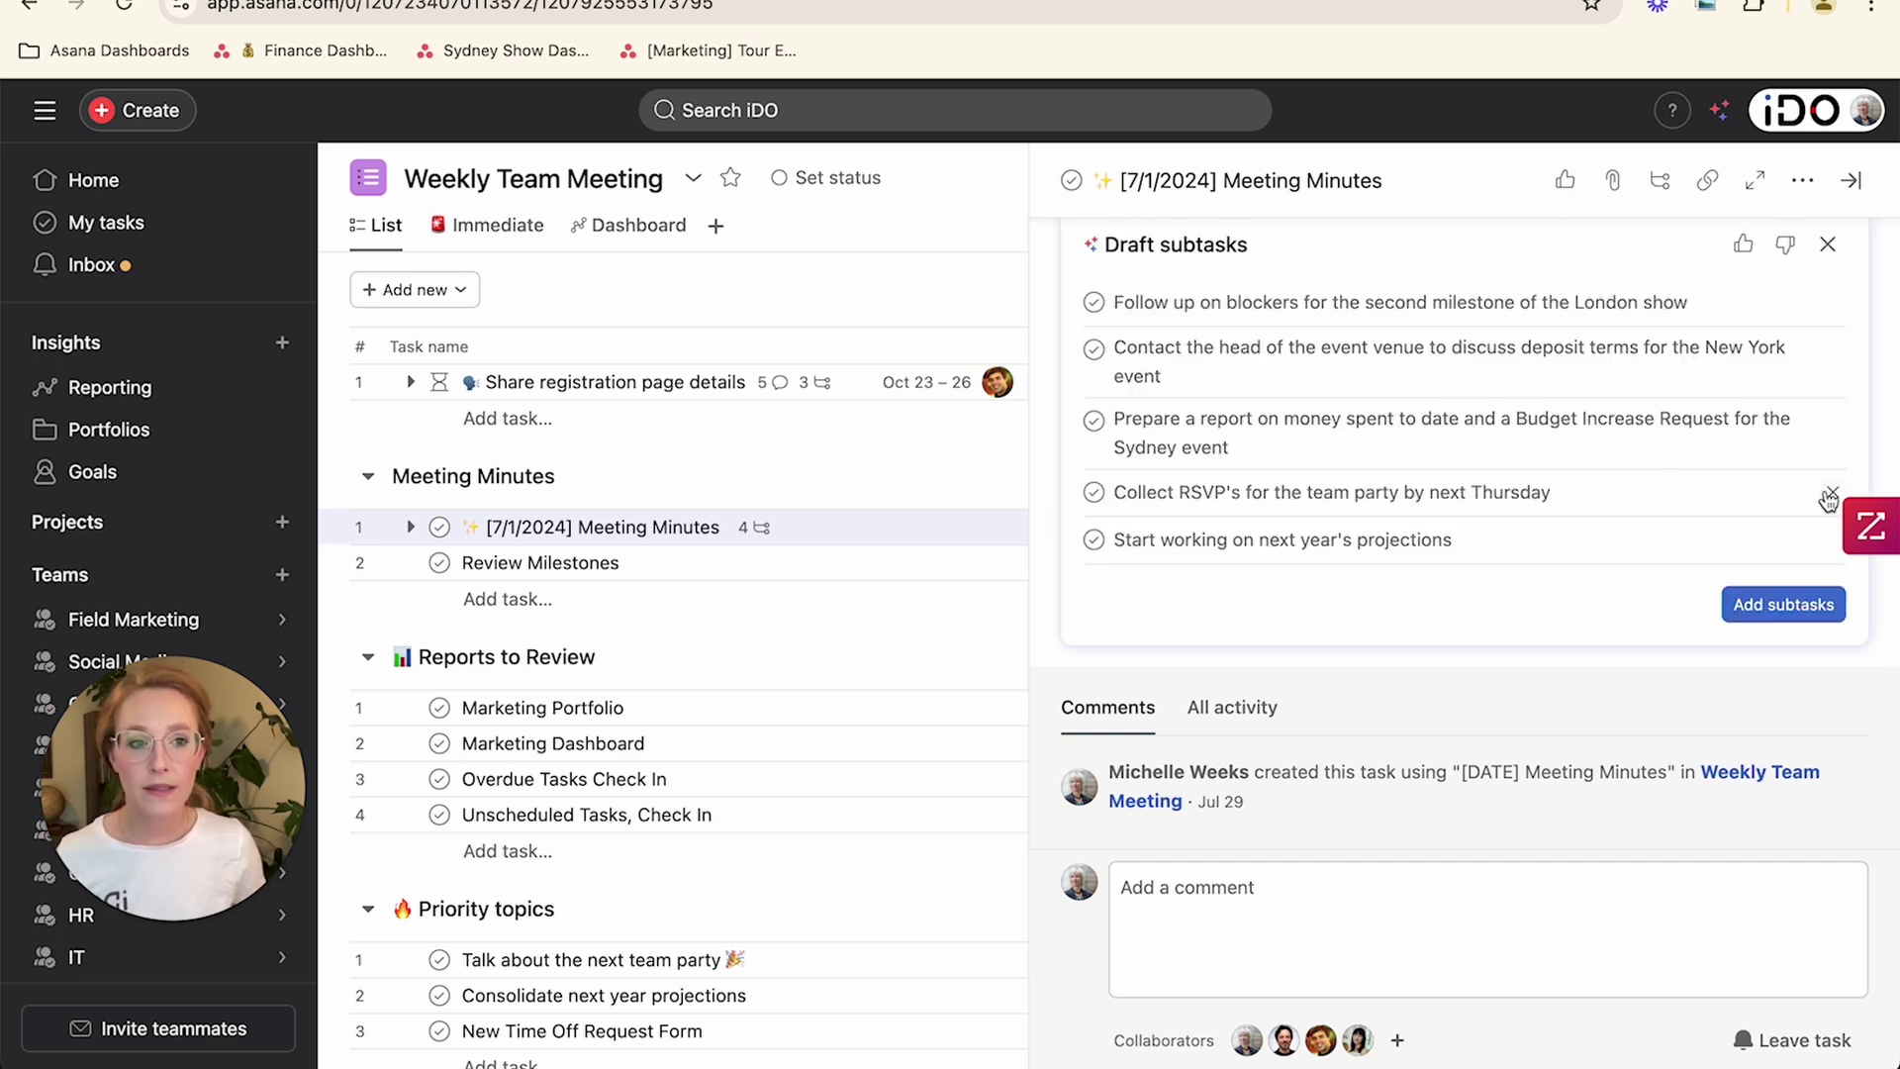
left_click(1832, 492)
left_click(1833, 485)
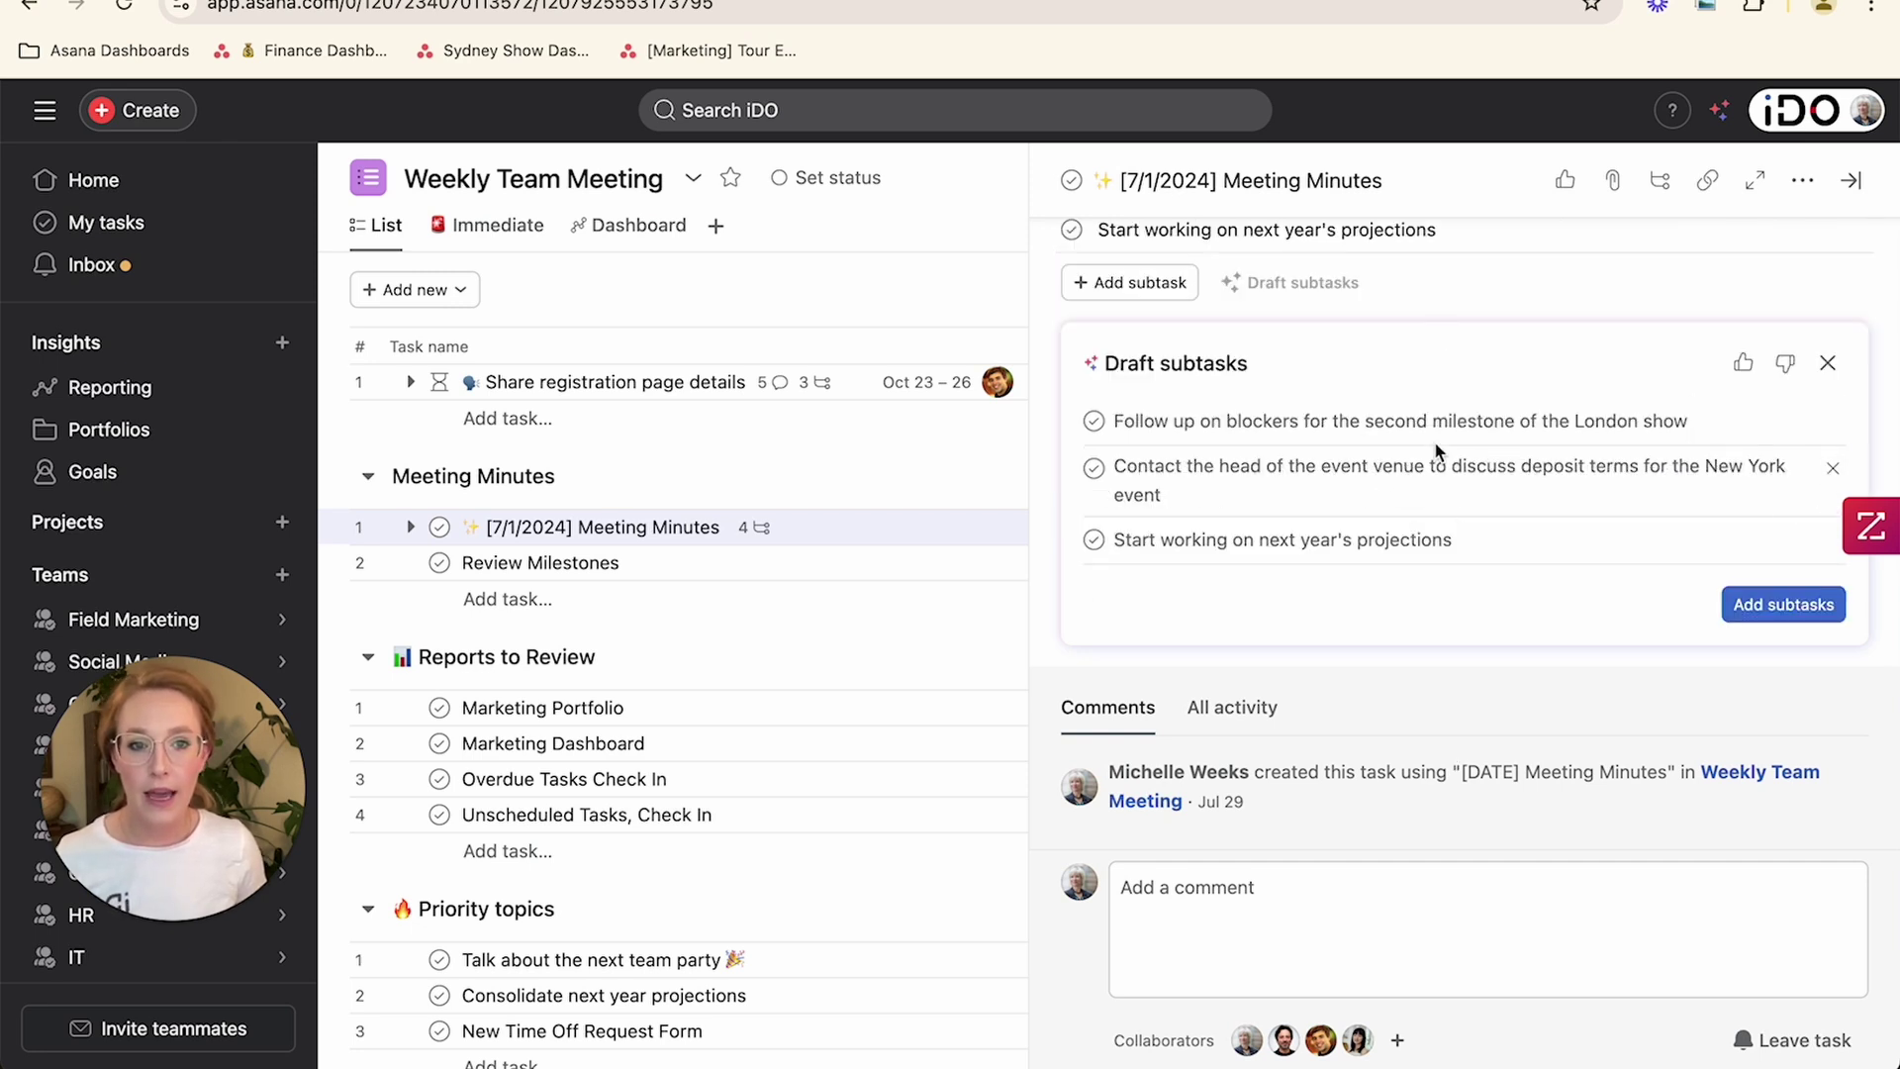
left_click(1771, 605)
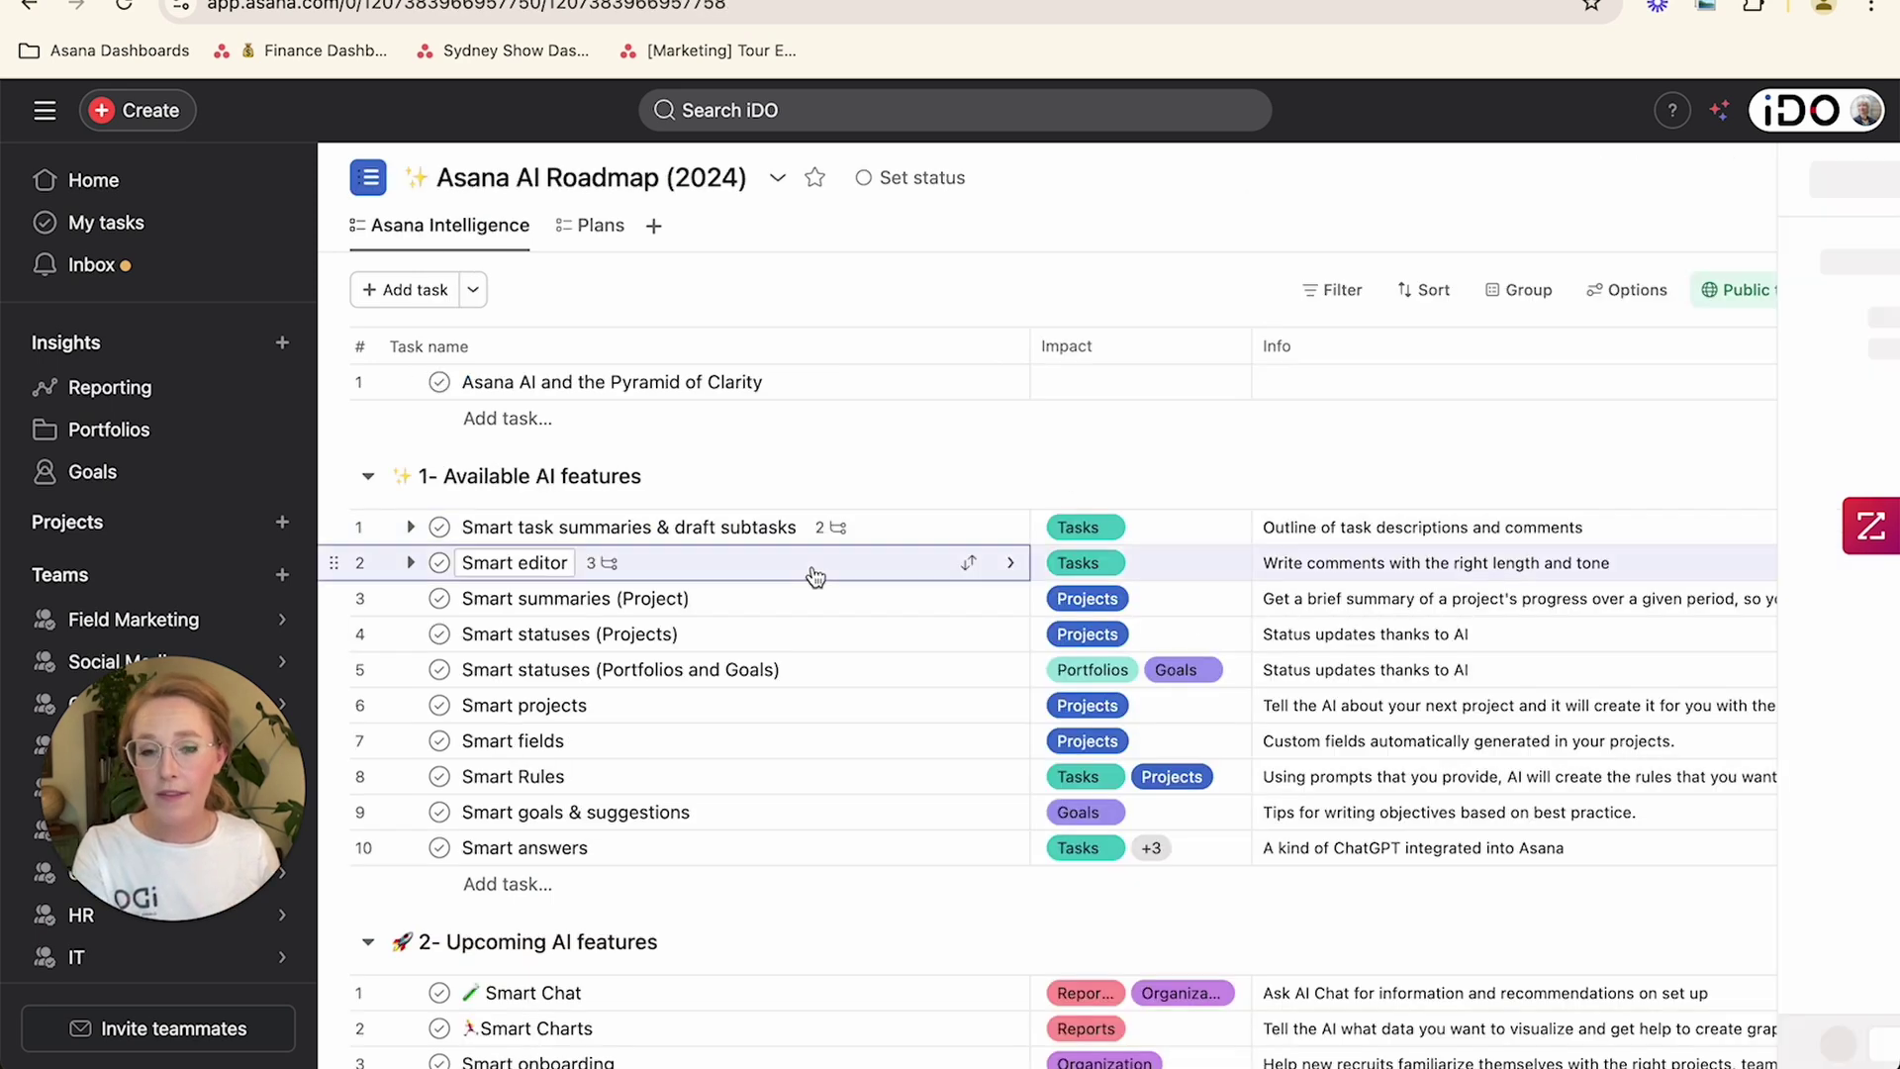
Step: Have AI recommend edits to the Smart editor task's description
left_click(805, 562)
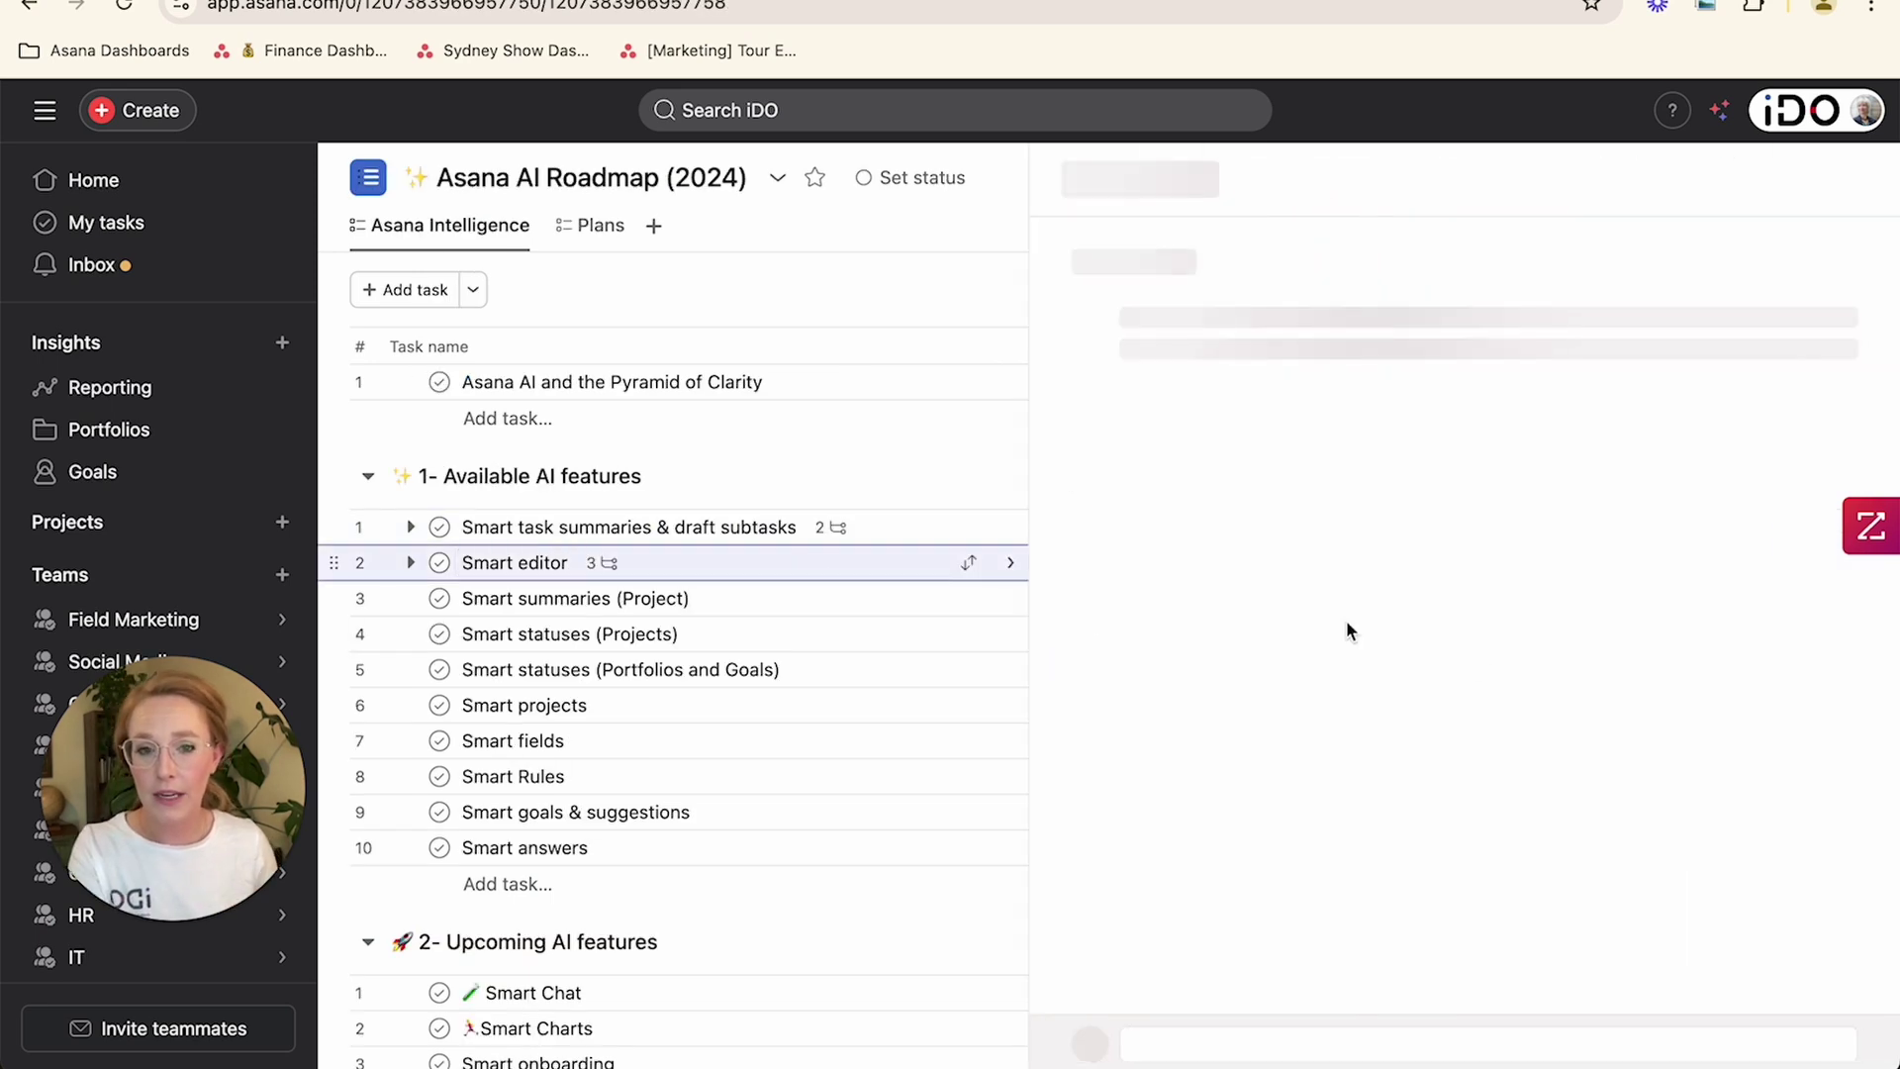
scroll(1436, 643, "down", 15)
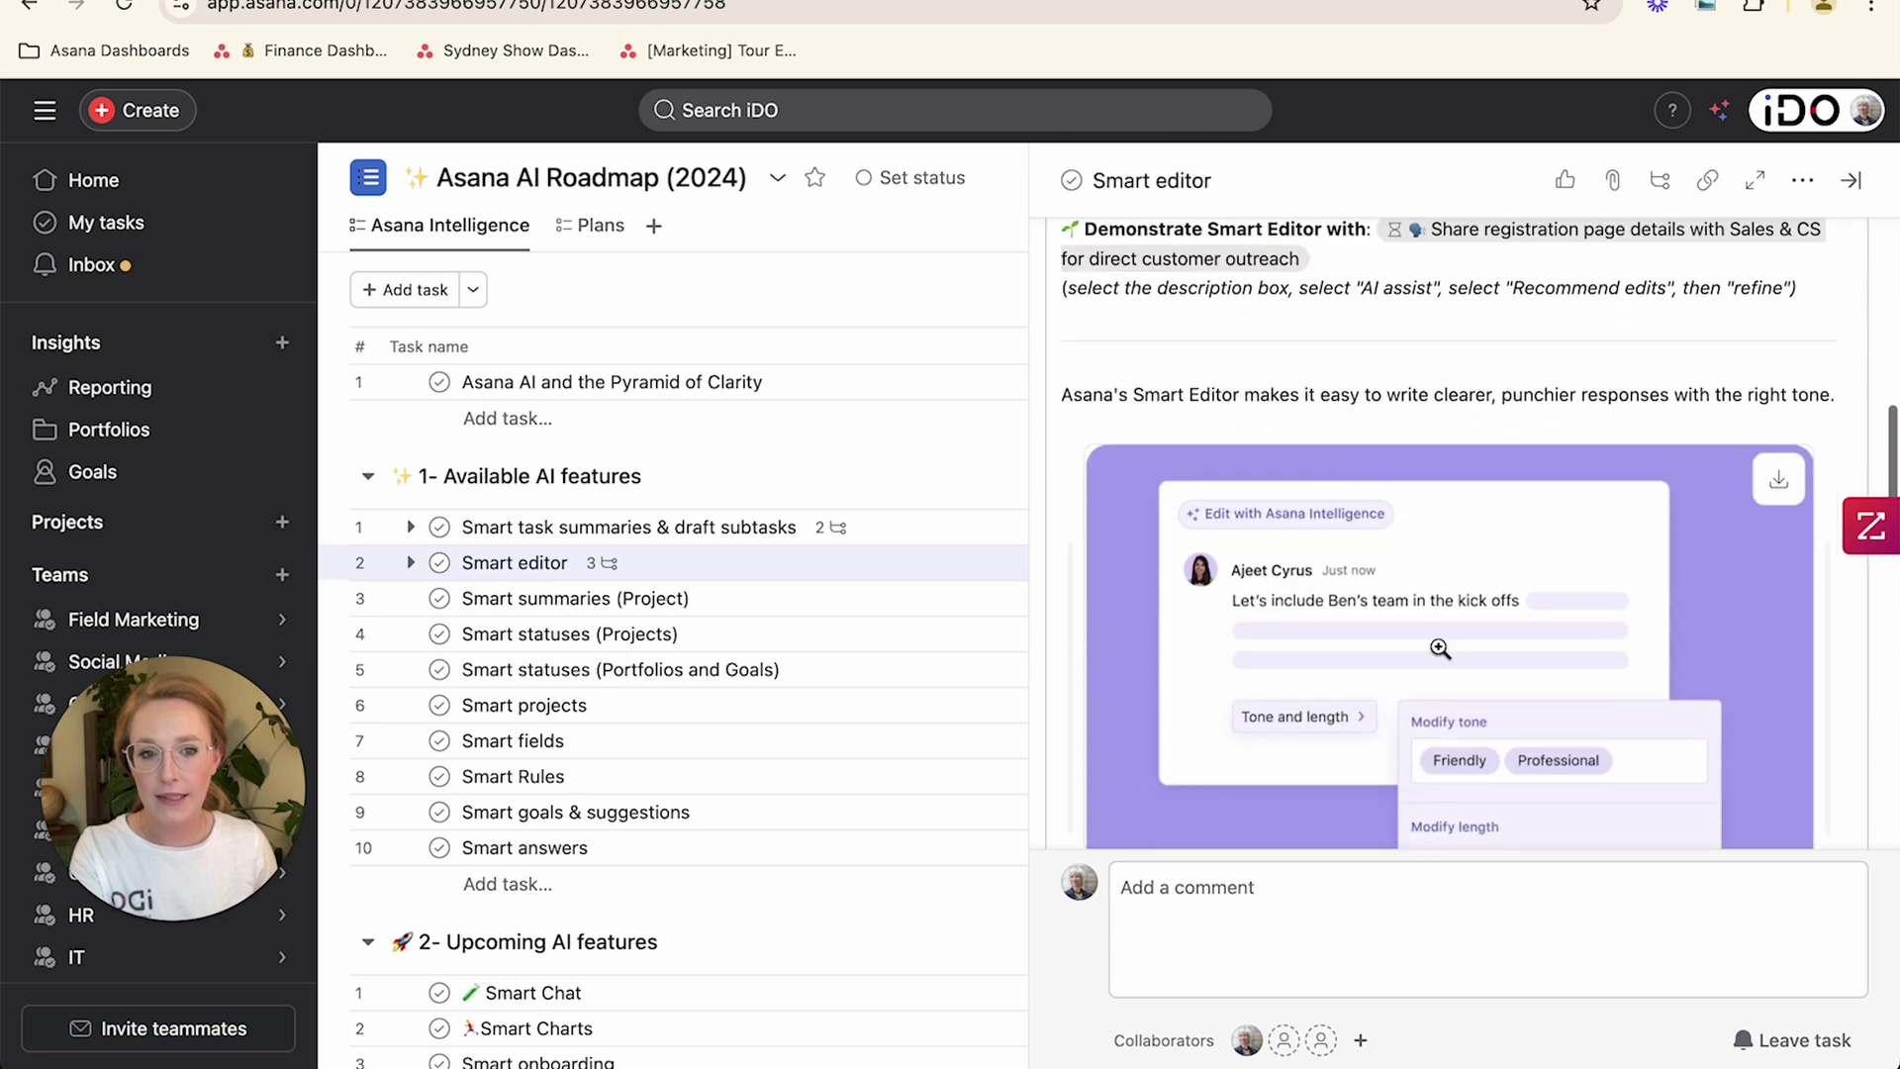
scroll(1438, 646, "down", 5)
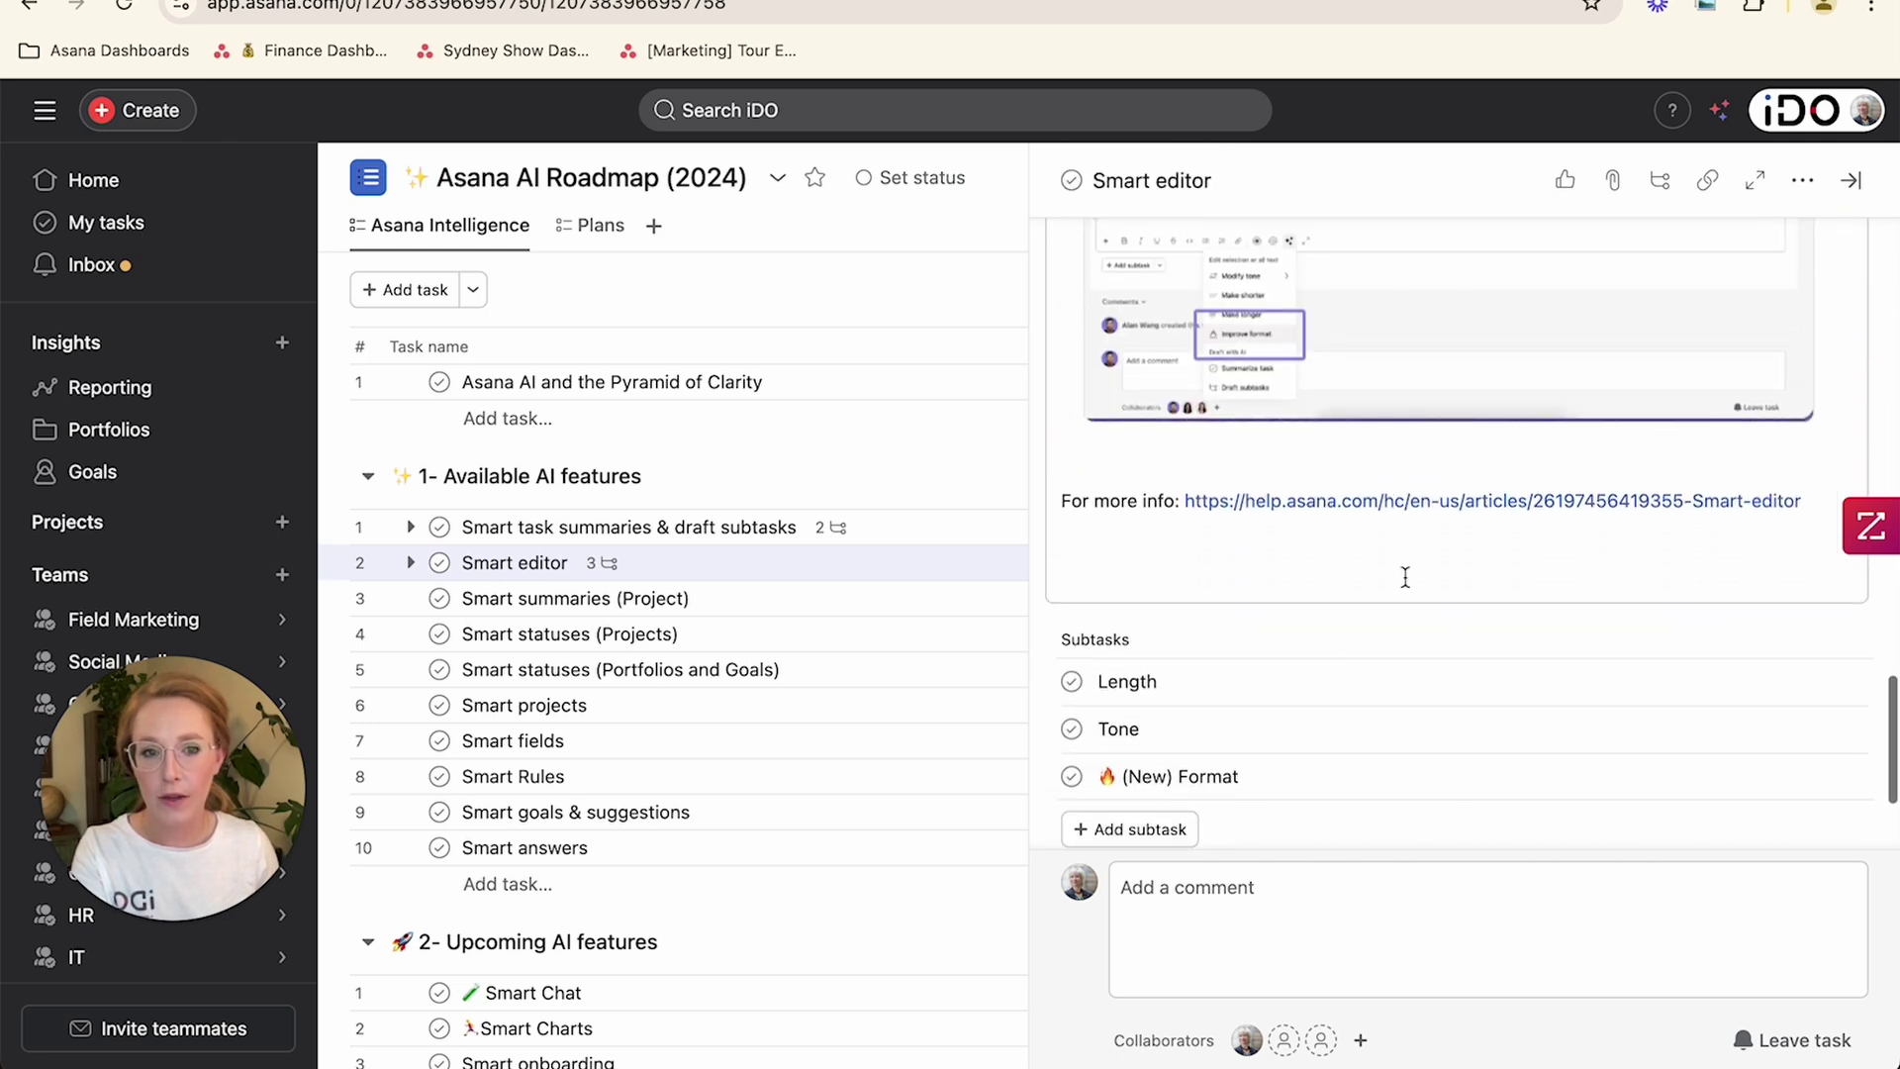
left_click(1549, 582)
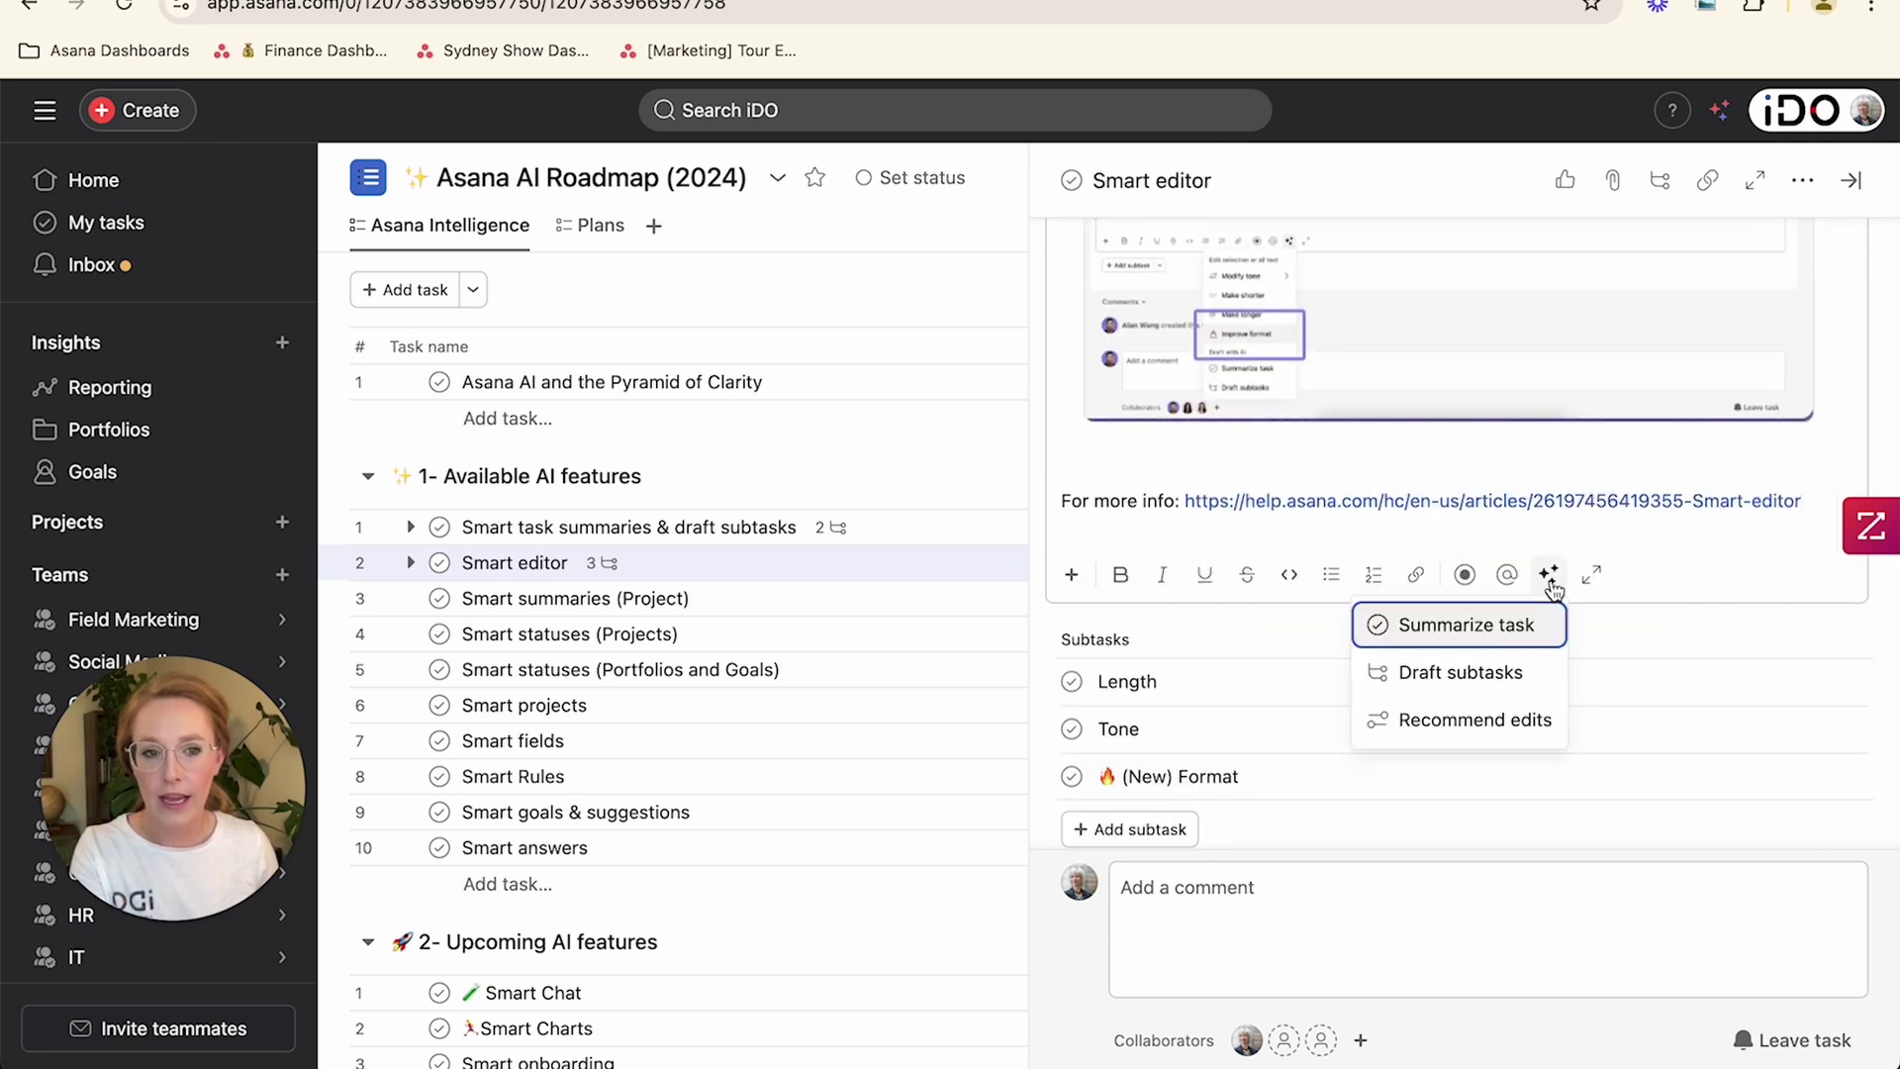
left_click(1498, 732)
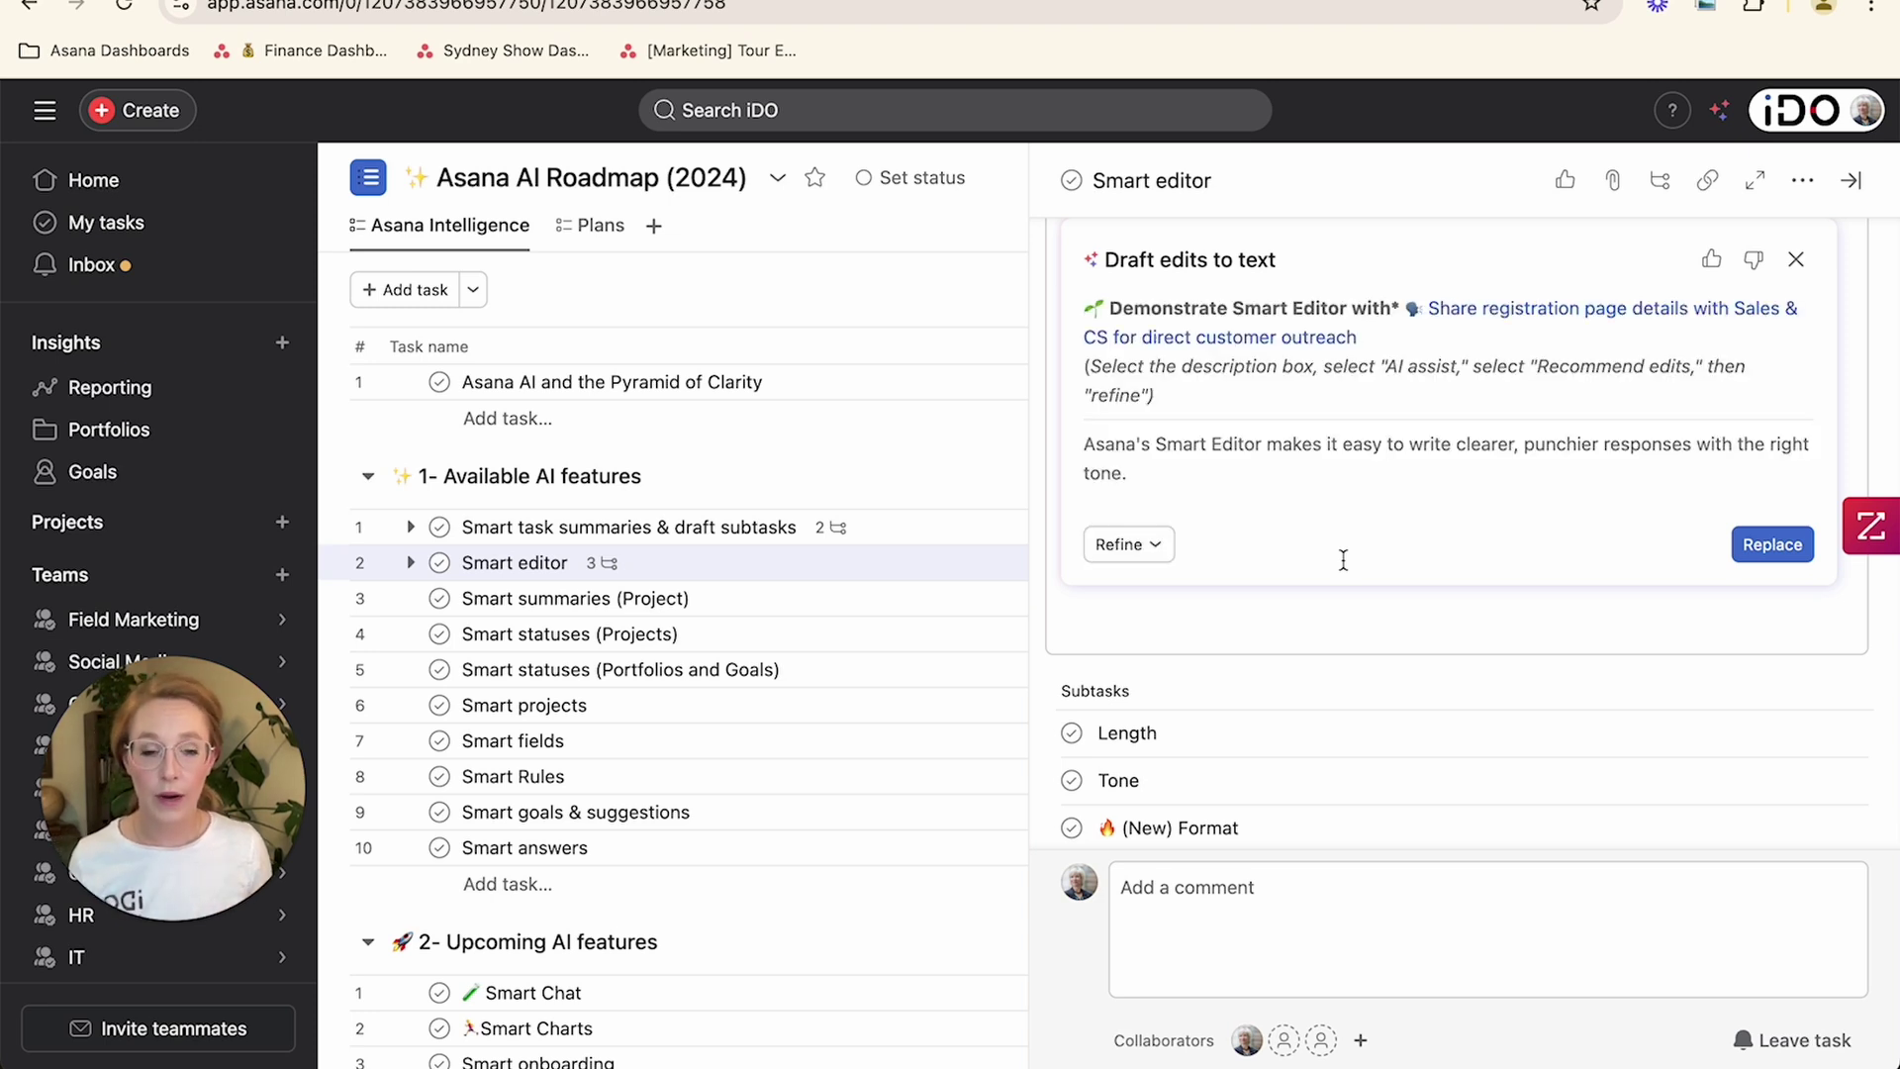
Step: Review the Refine options for the edits, then open the Smart summaries (Project) task
scroll(1345, 557, "up", 3)
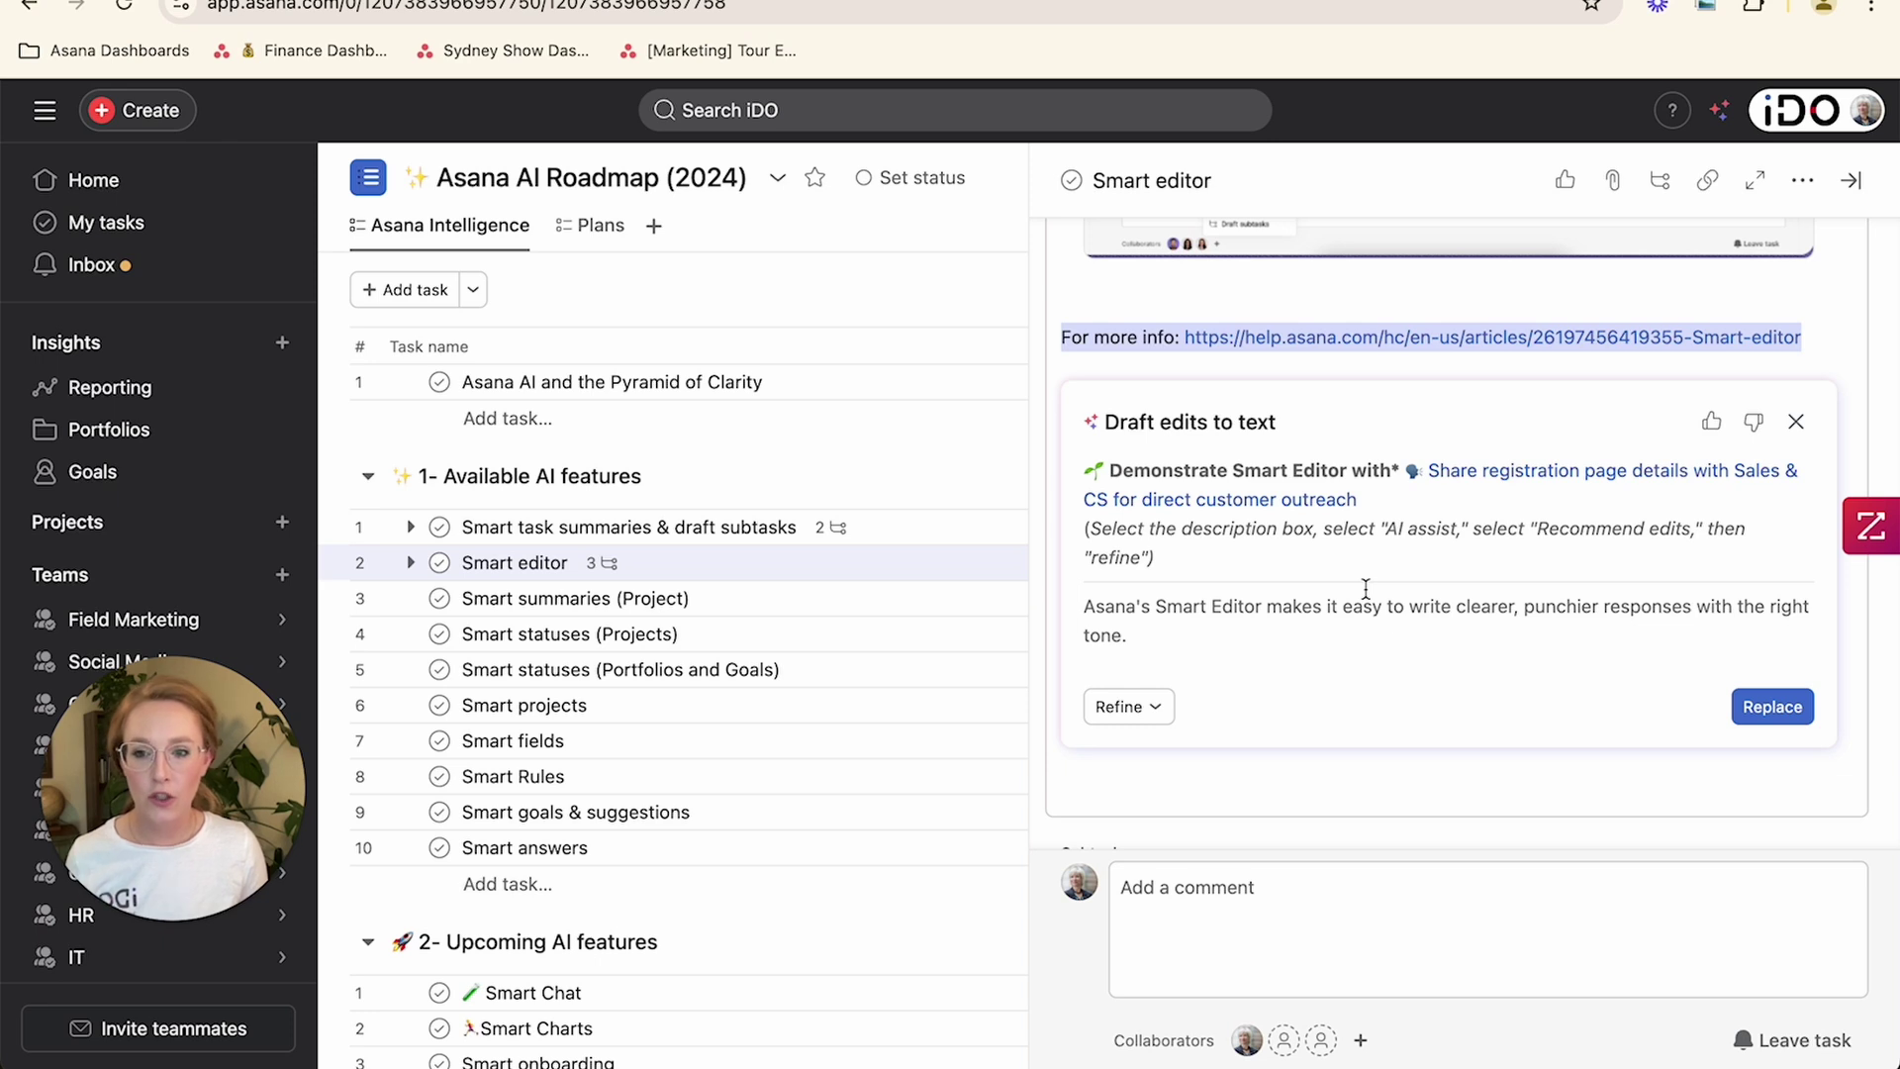
left_click(1148, 707)
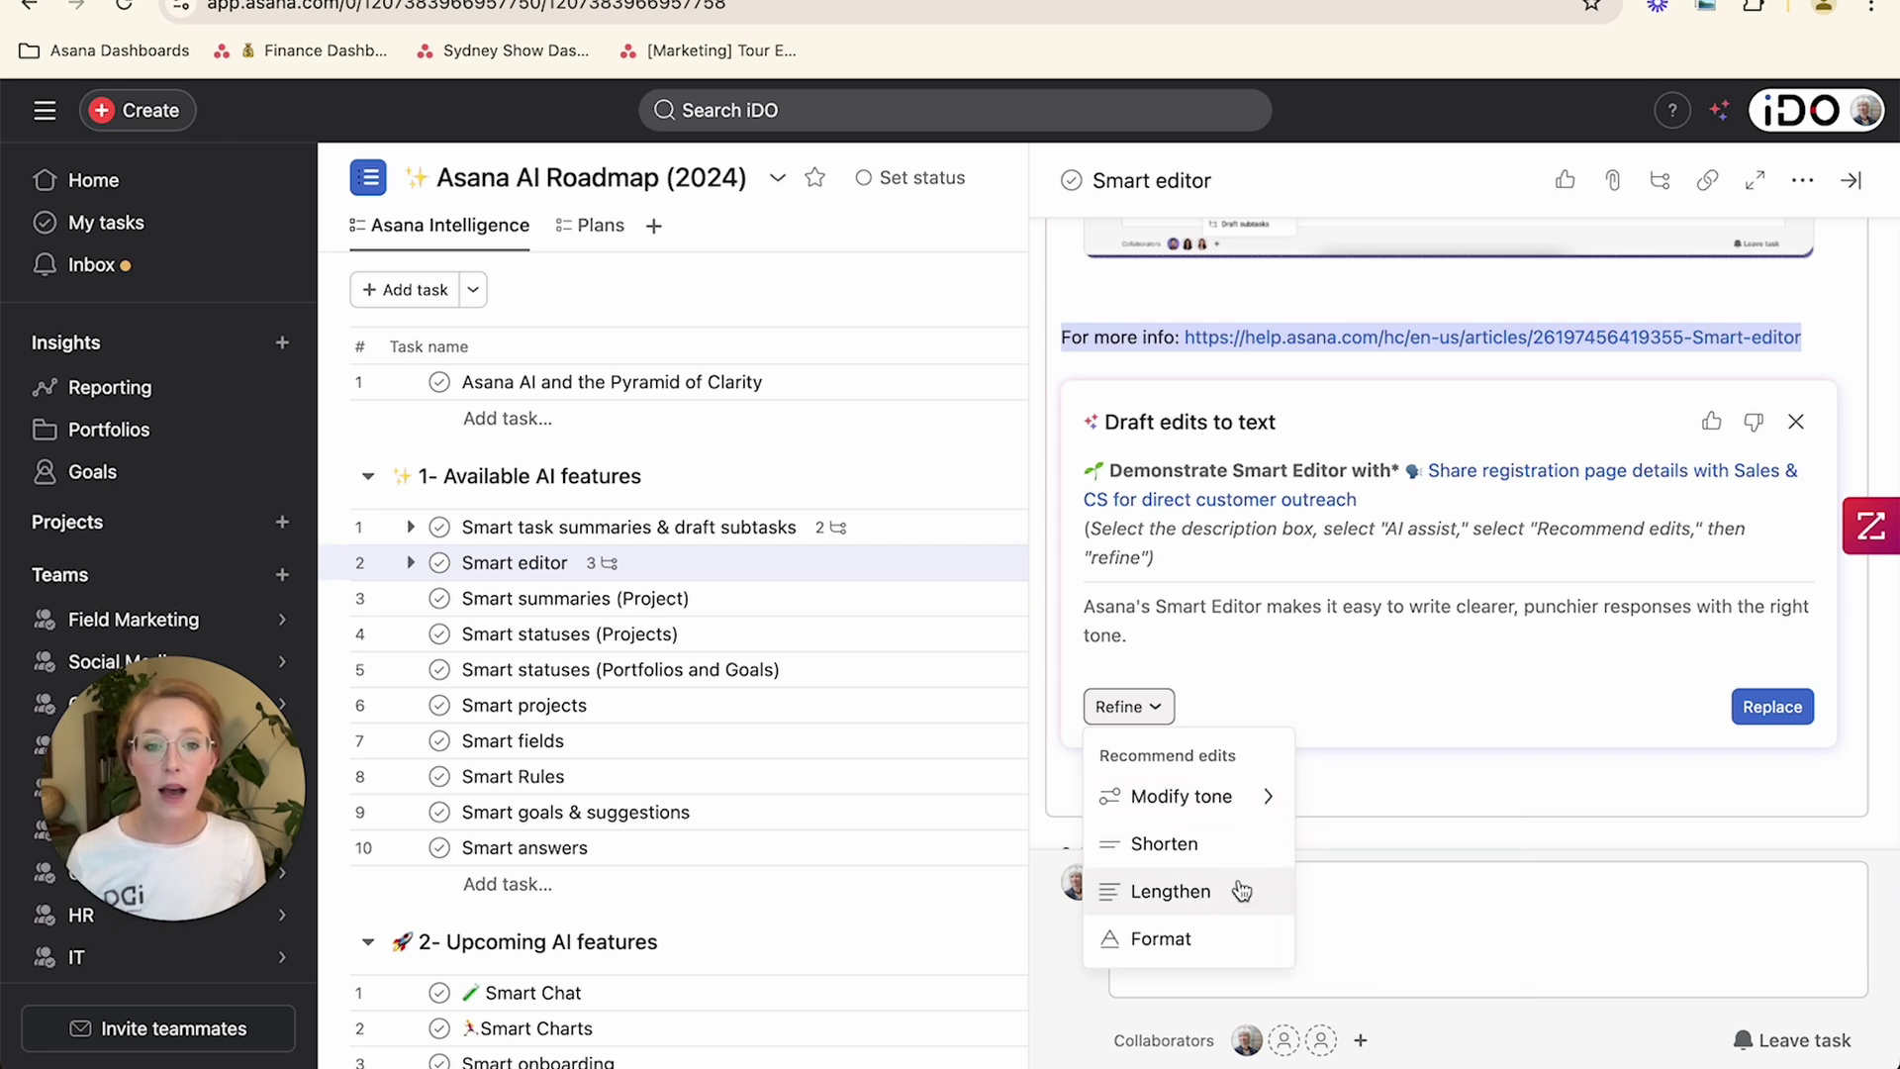
mouse_move(1219, 803)
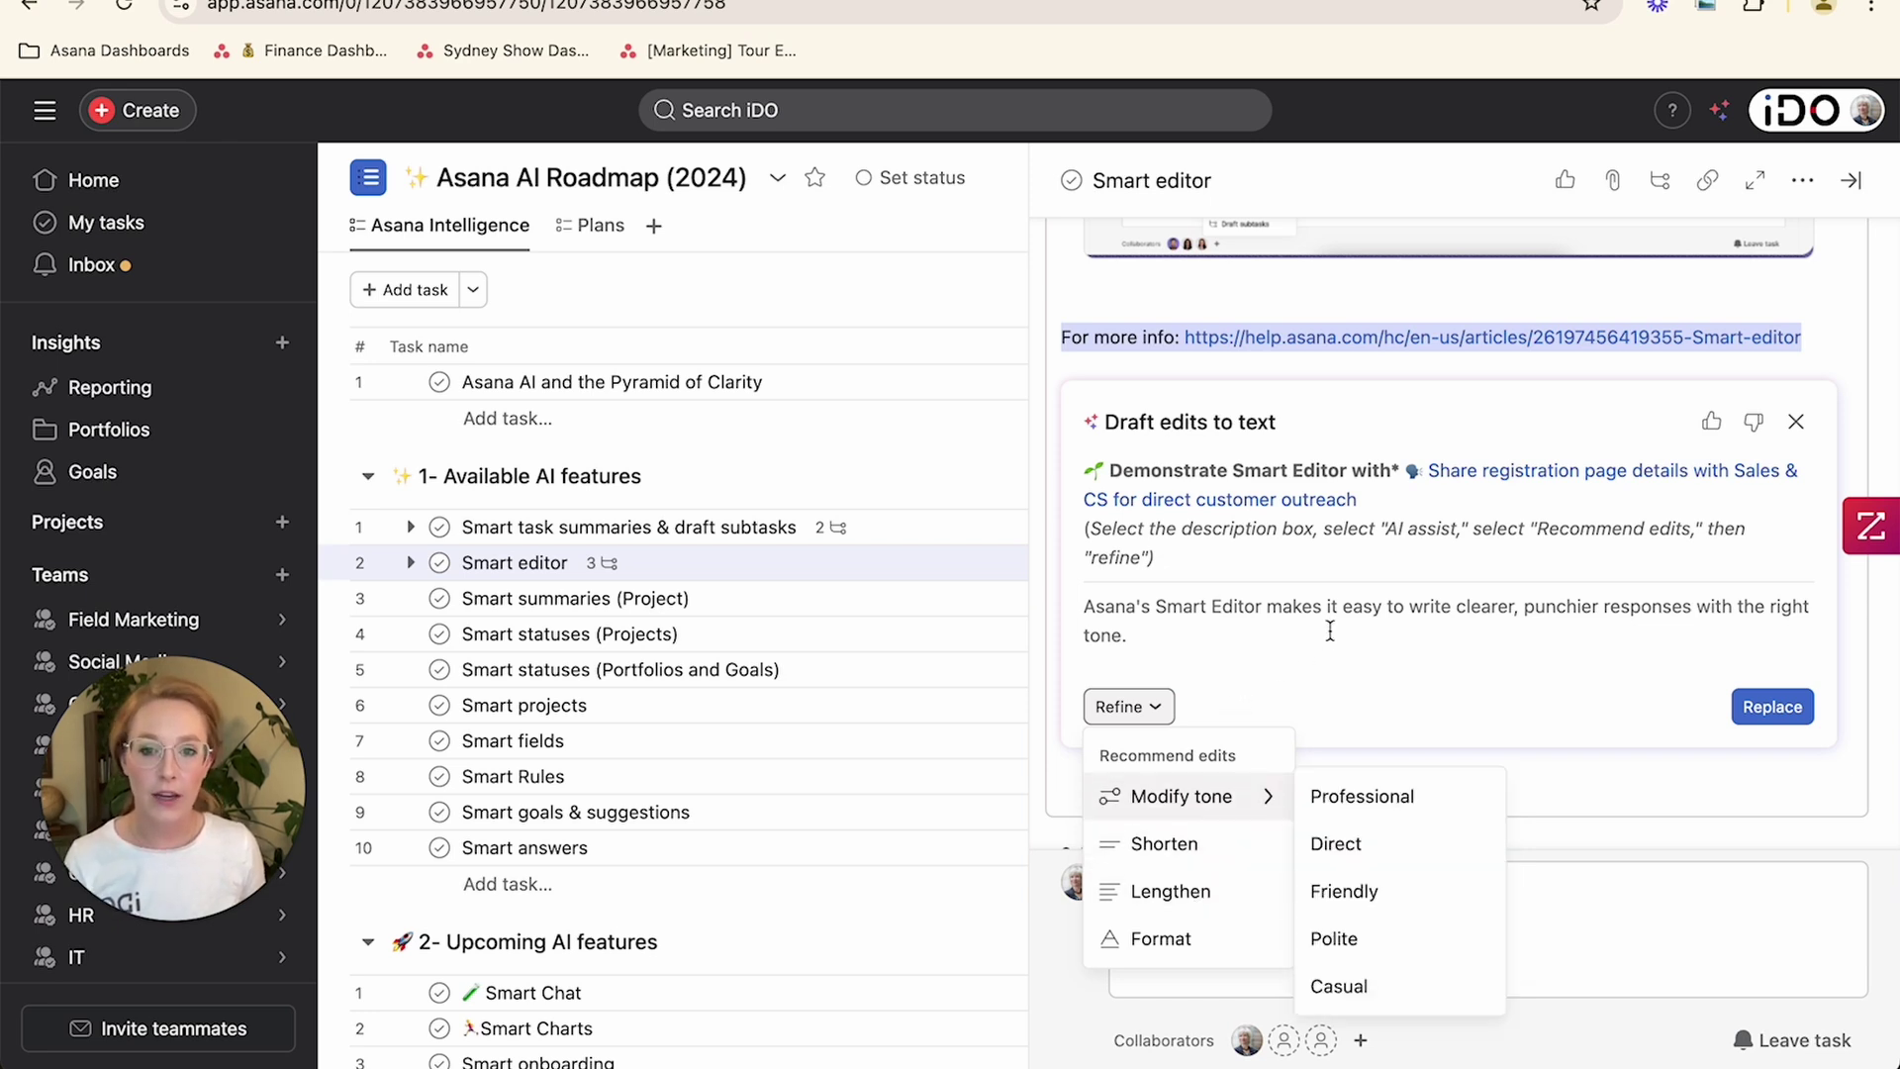
left_click(766, 600)
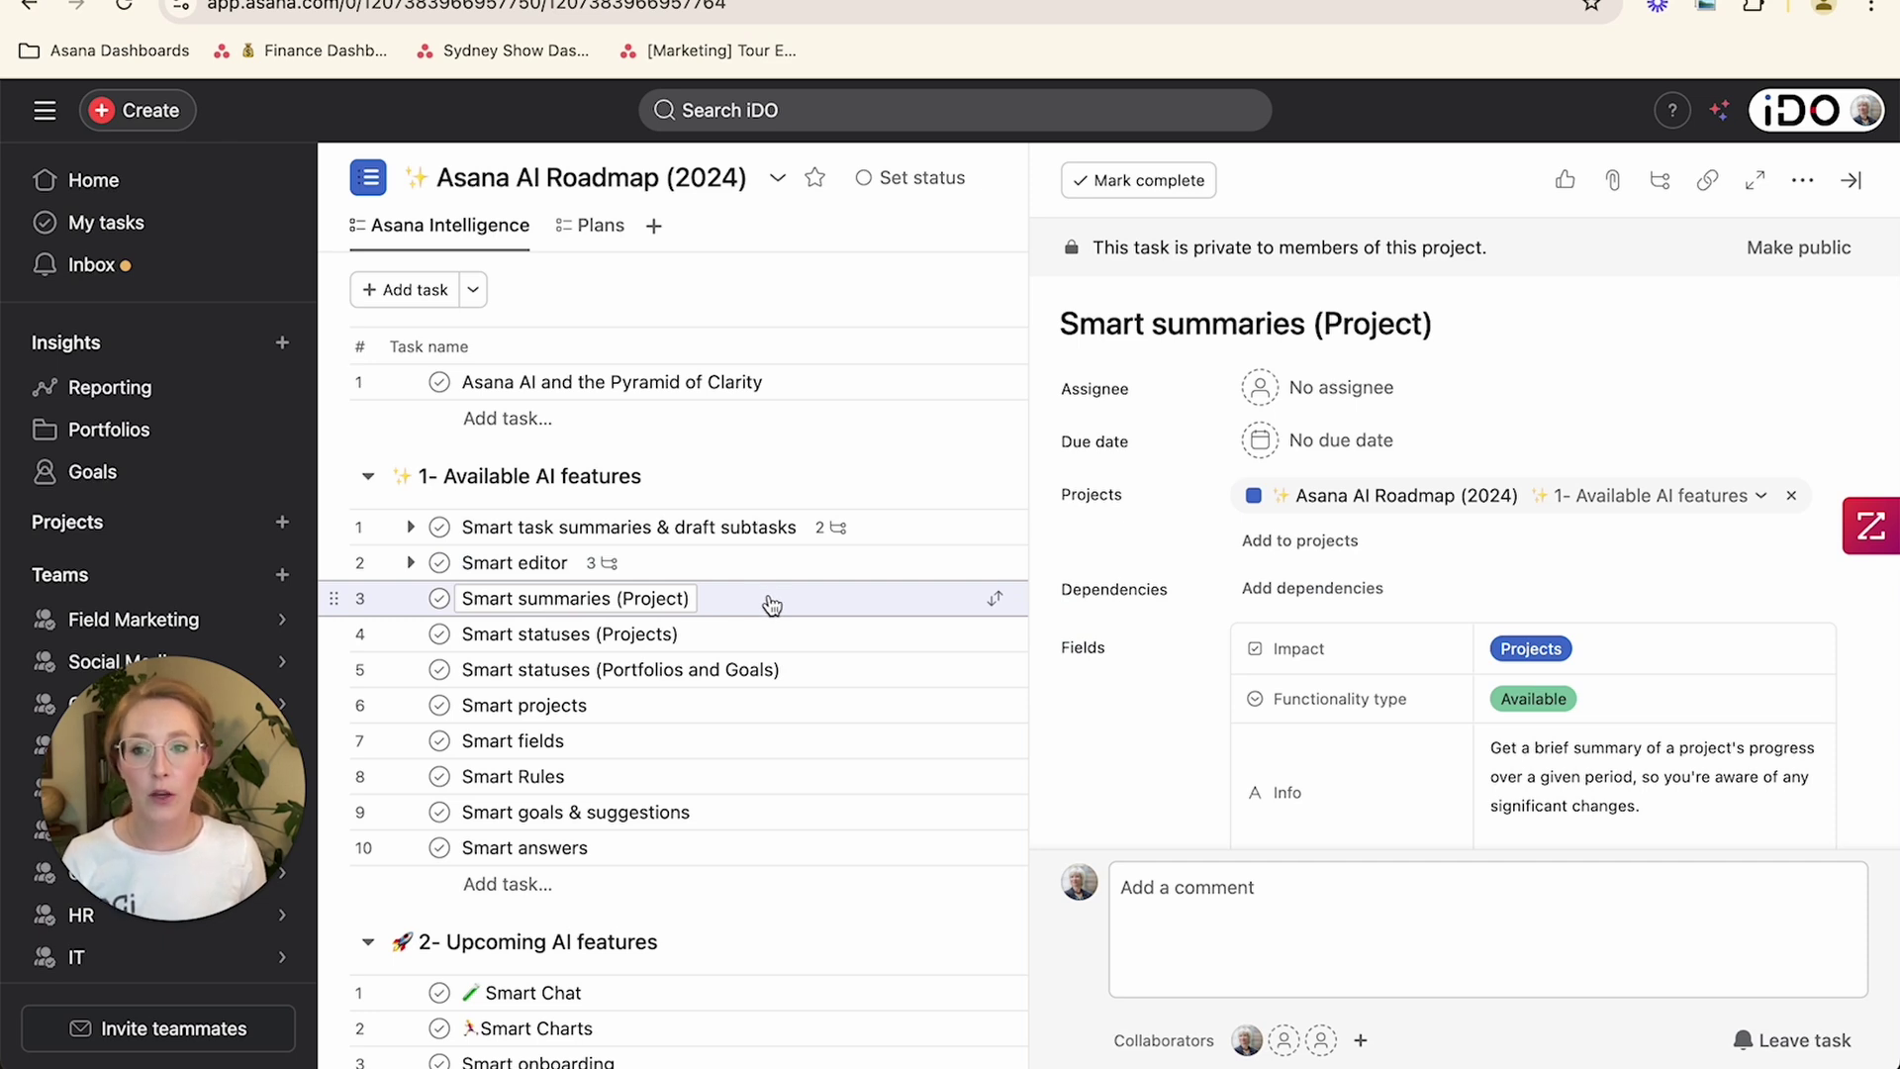
Step: Review the Show: Sydney AI summary for Sep 20 – Sep 27, then open Smart statuses (Projects)
left_click(133, 619)
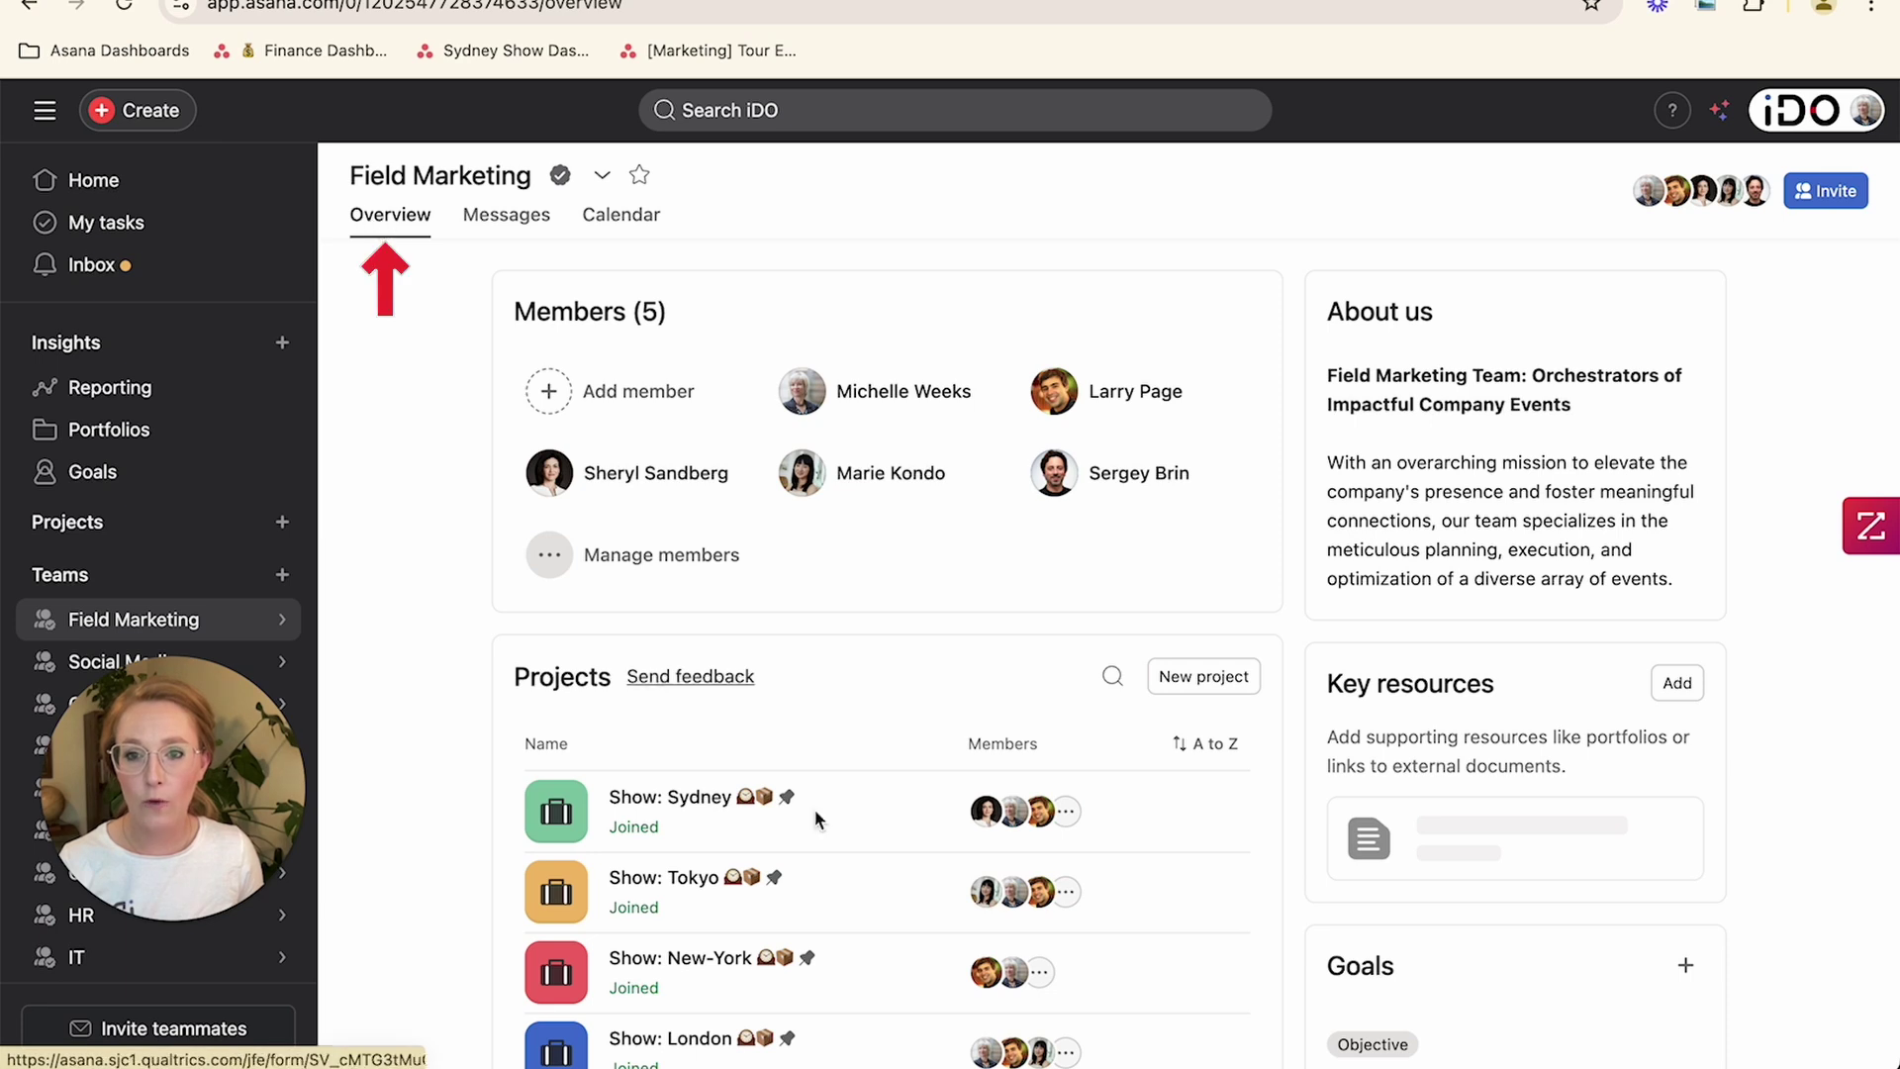
left_click(633, 798)
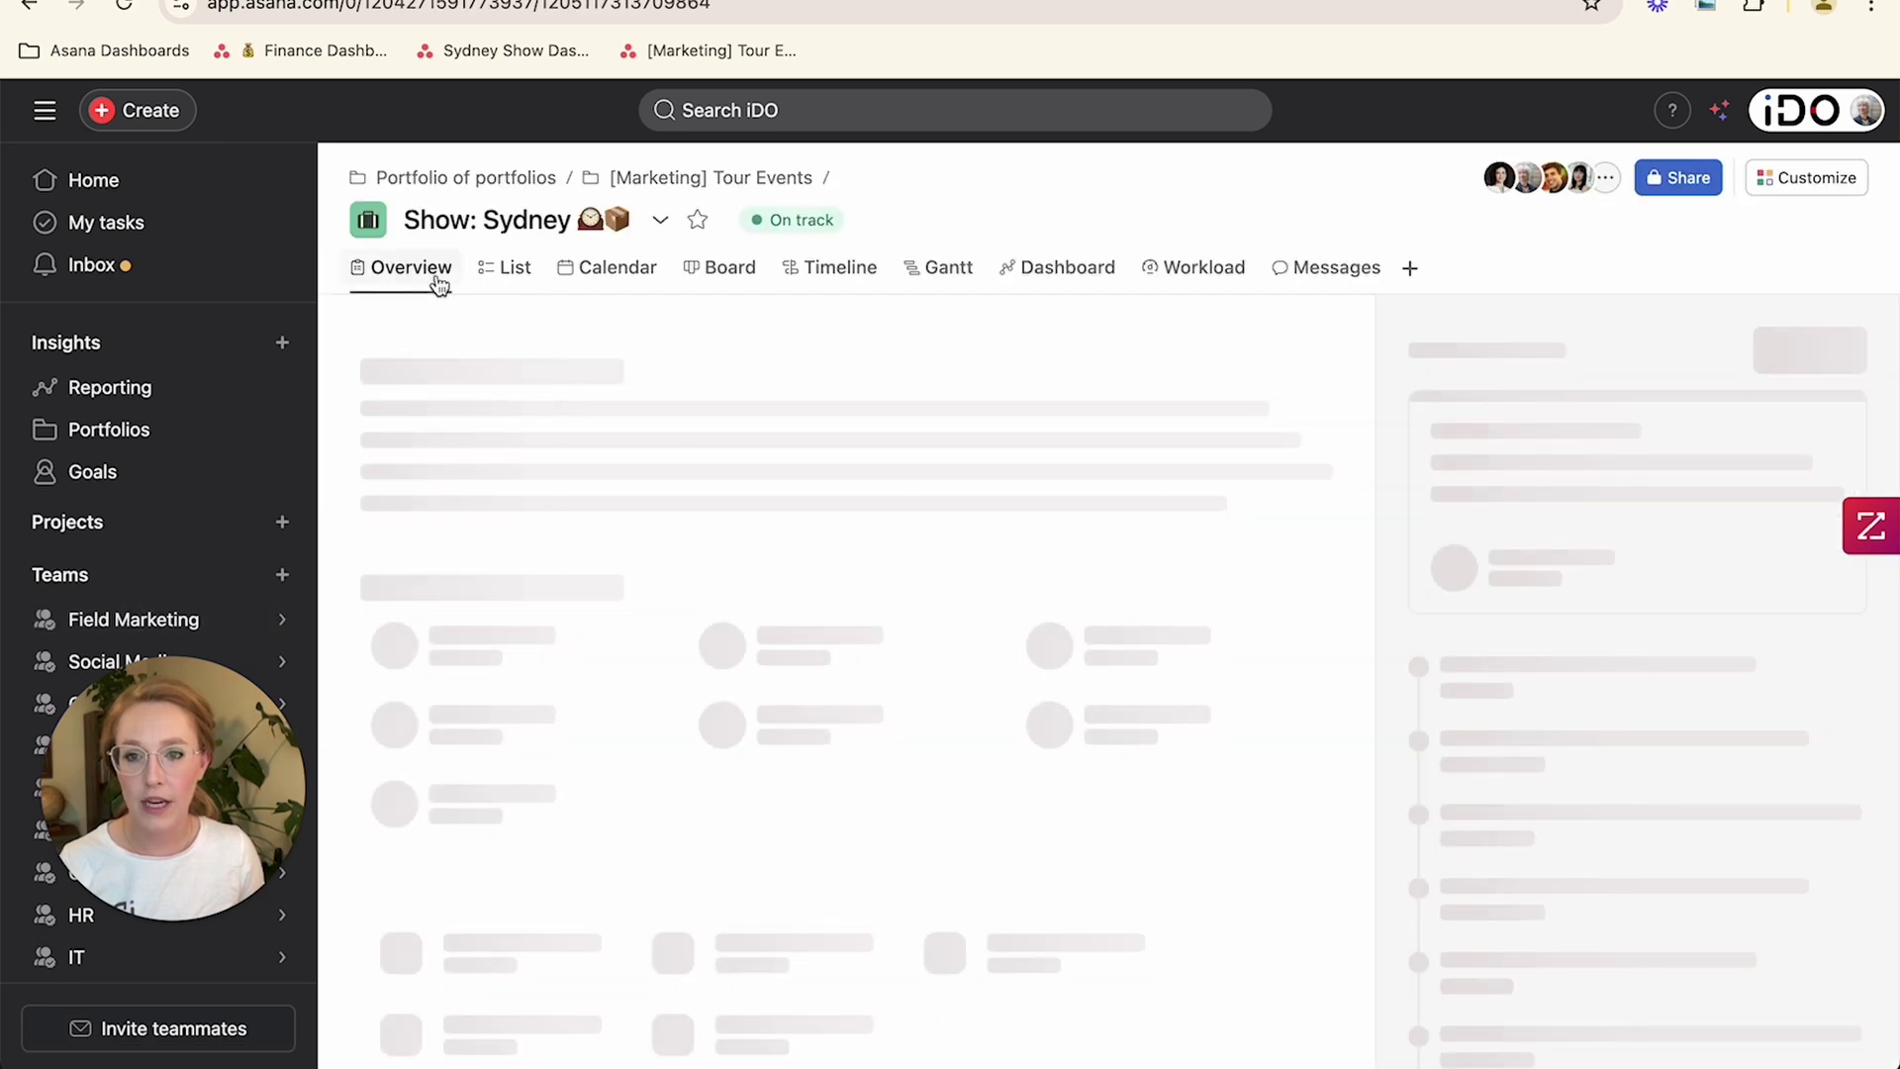
scroll(1535, 786, "down", 3)
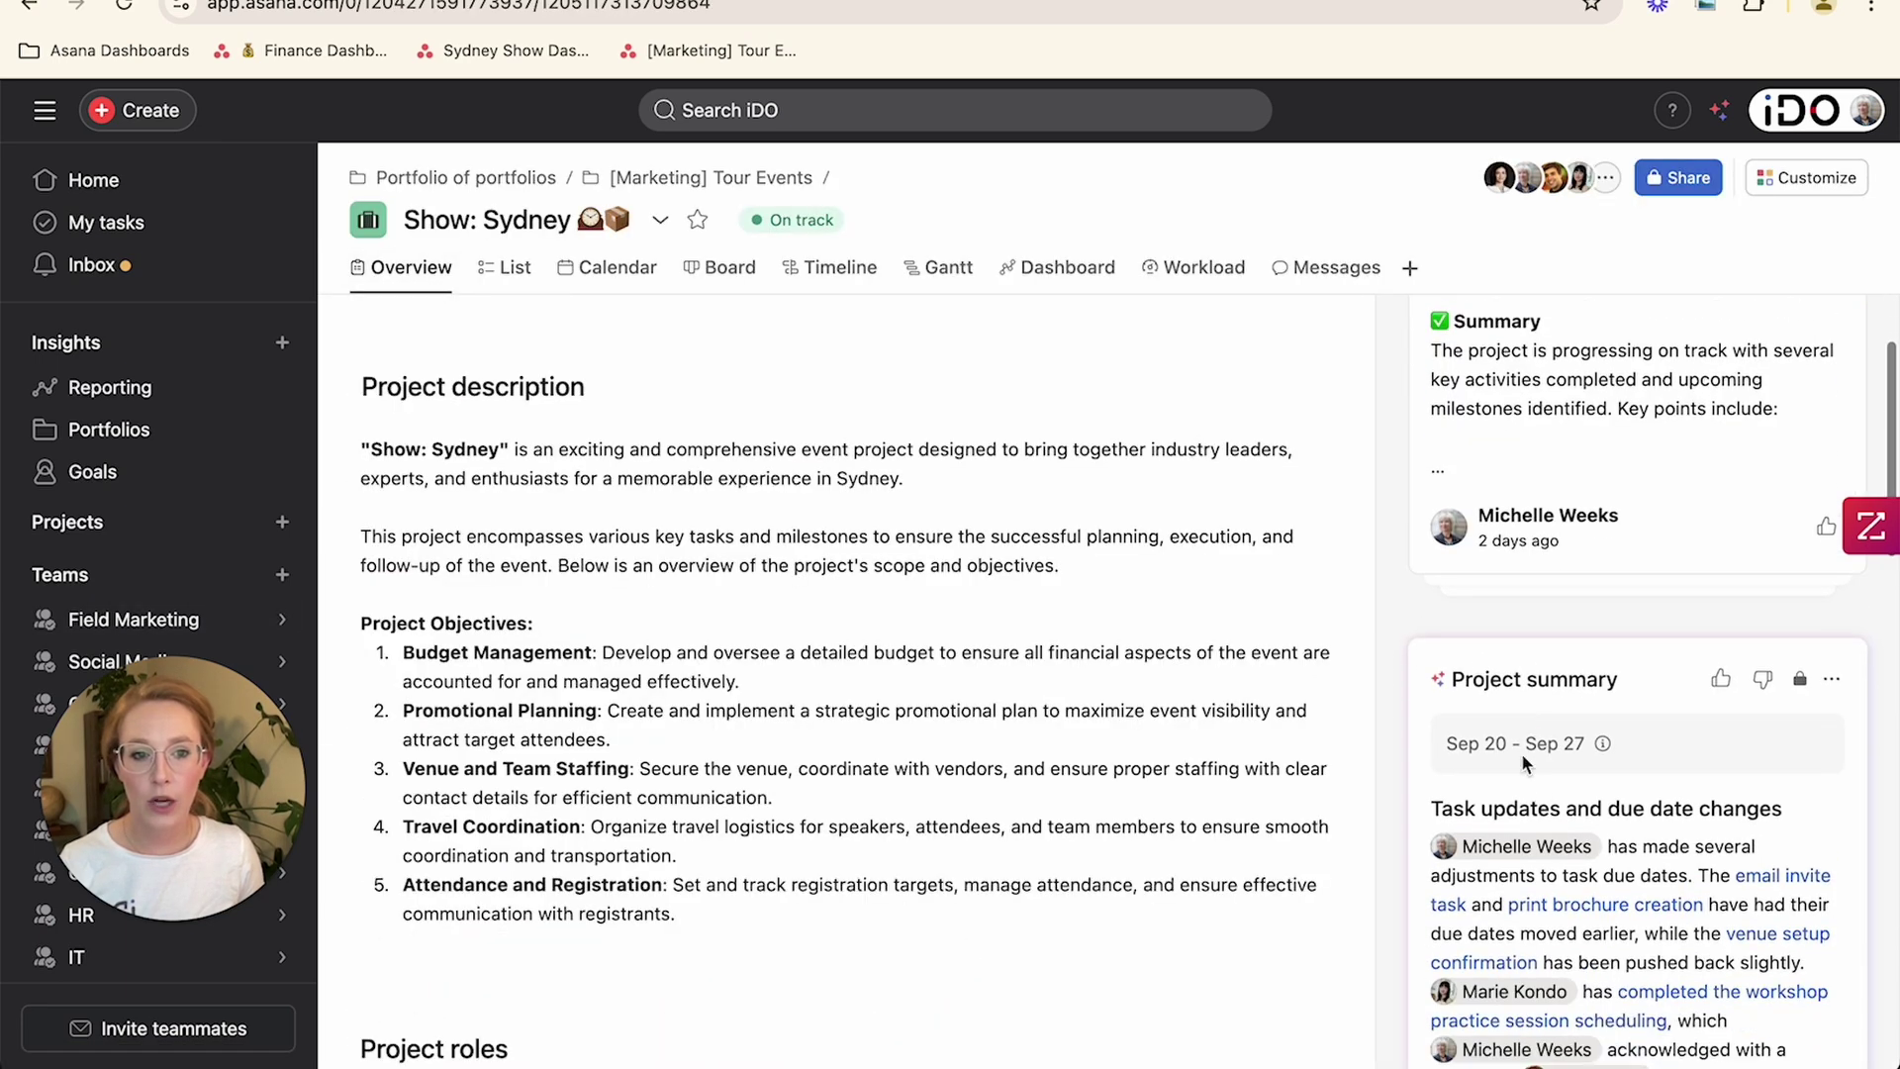
scroll(1583, 688, "down", 4)
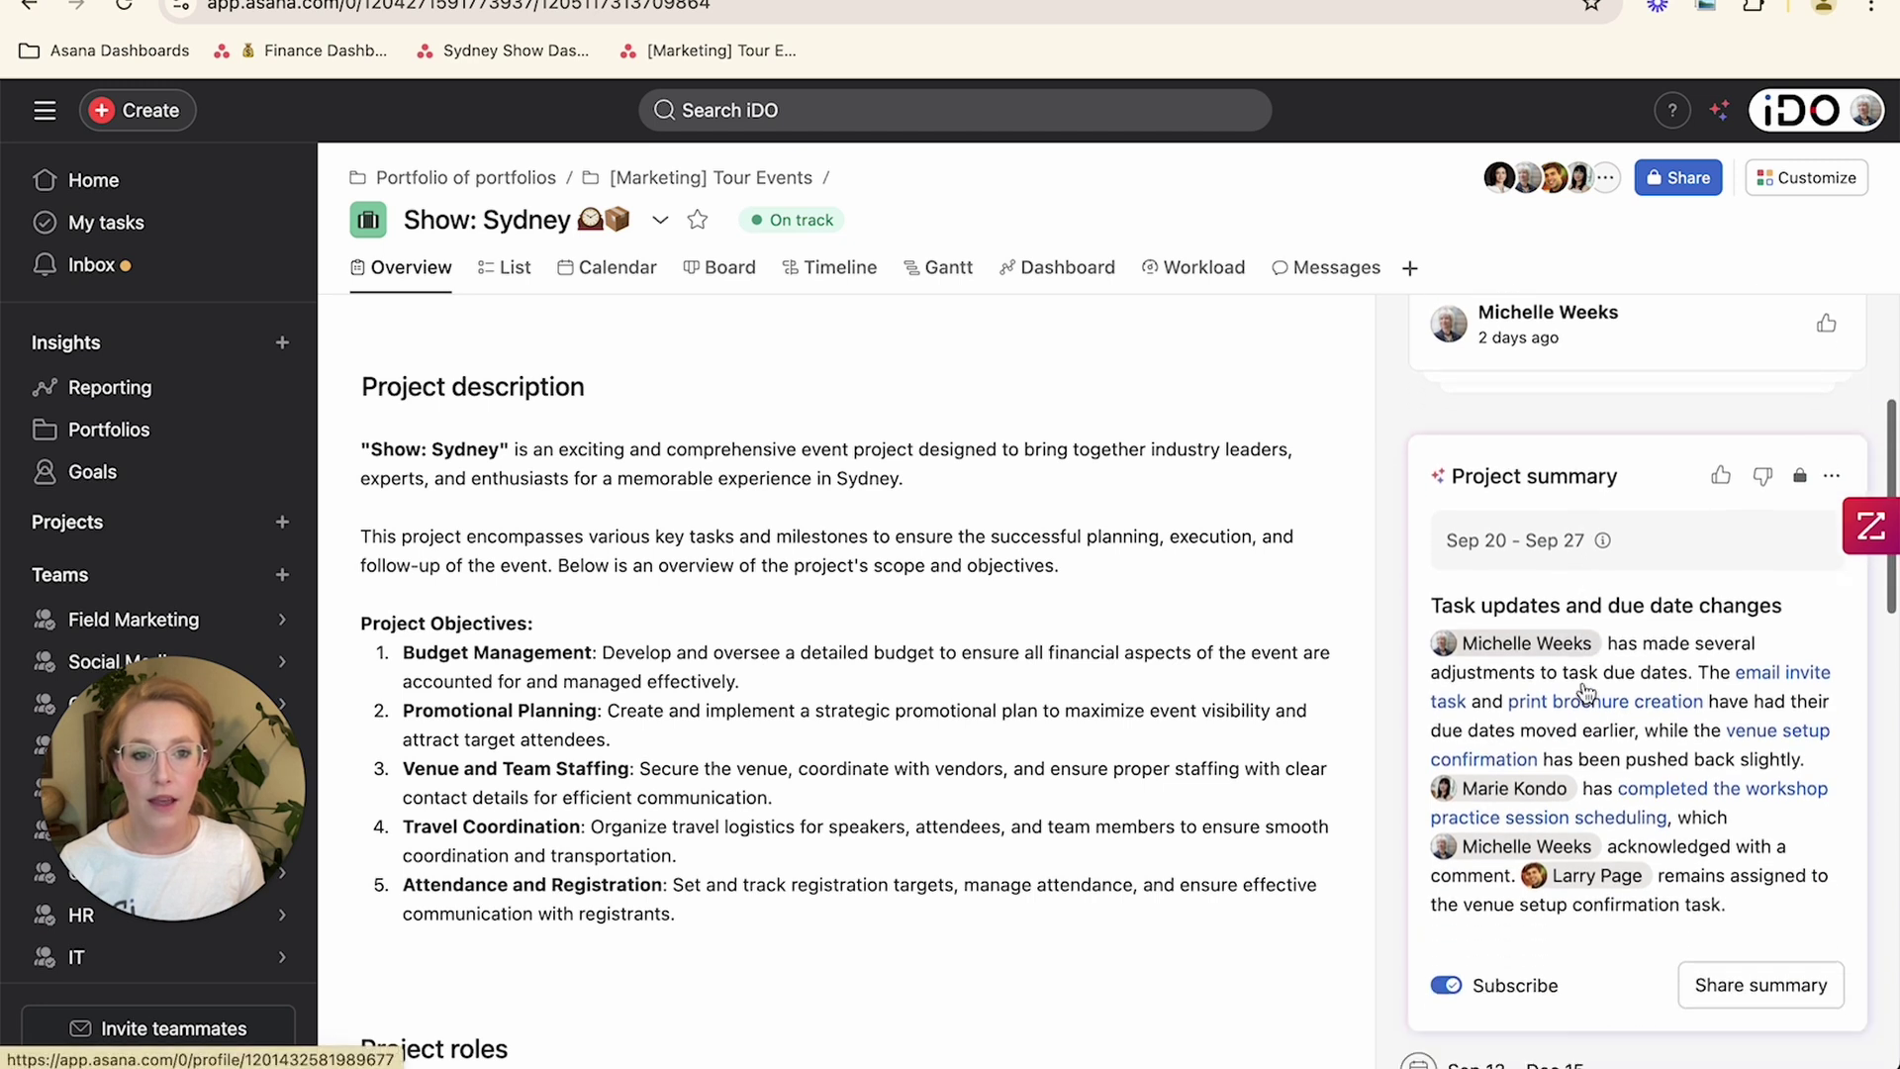
left_click_drag(1457, 521, 1584, 520)
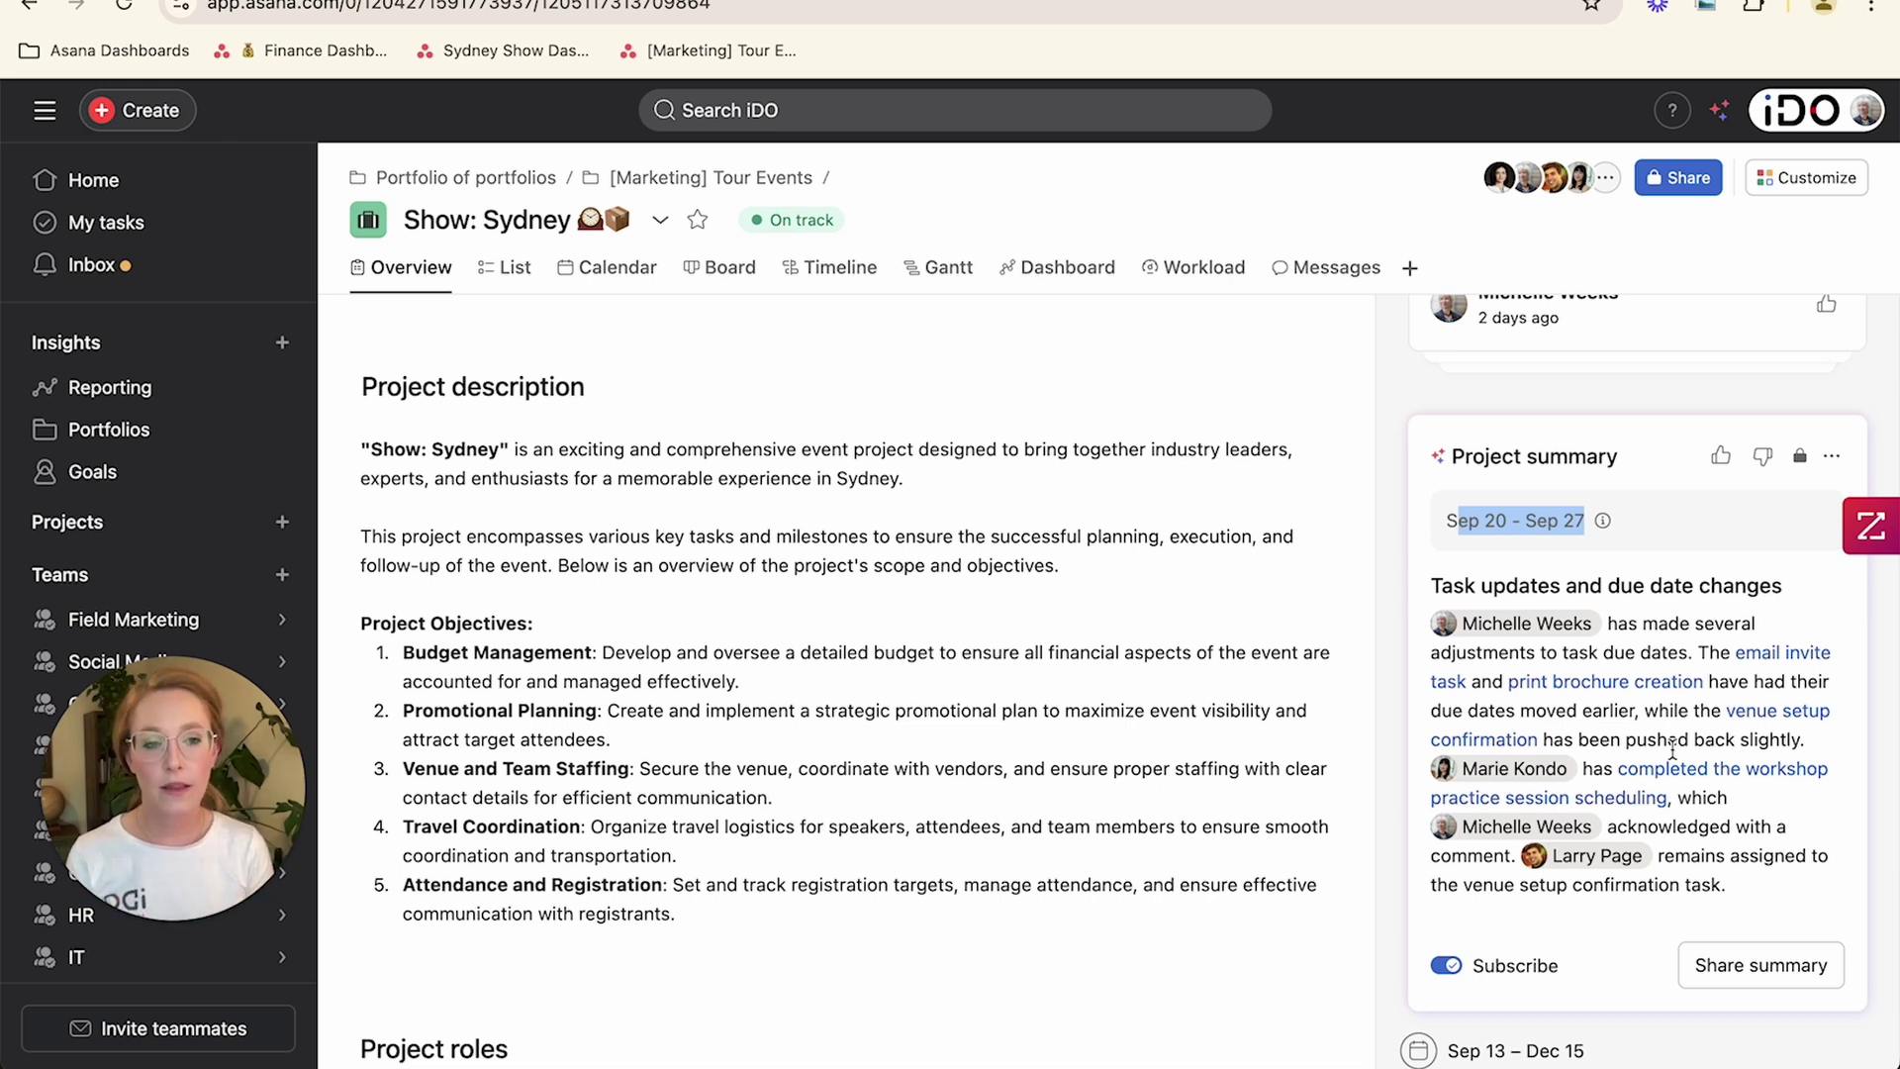
left_click(827, 640)
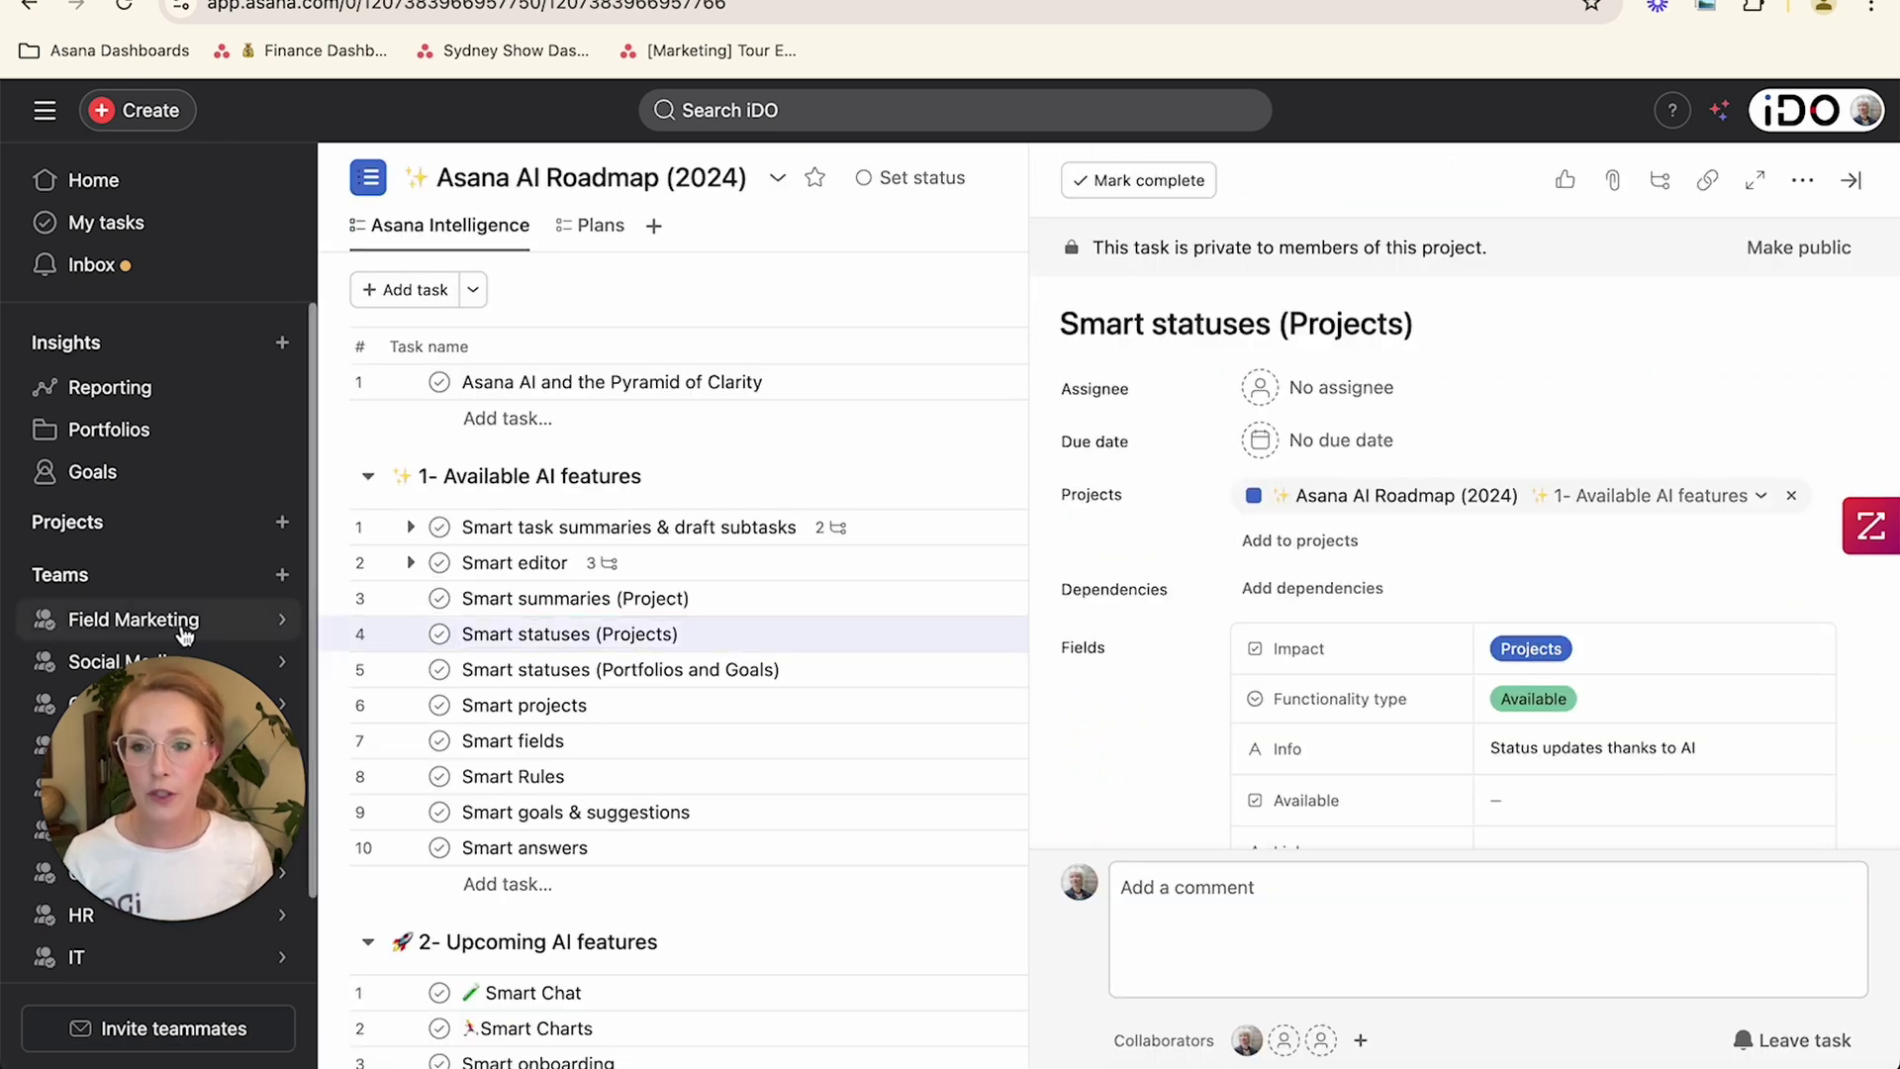
Step: Start an On track status update for Show: Sydney drafted with AI
left_click(133, 619)
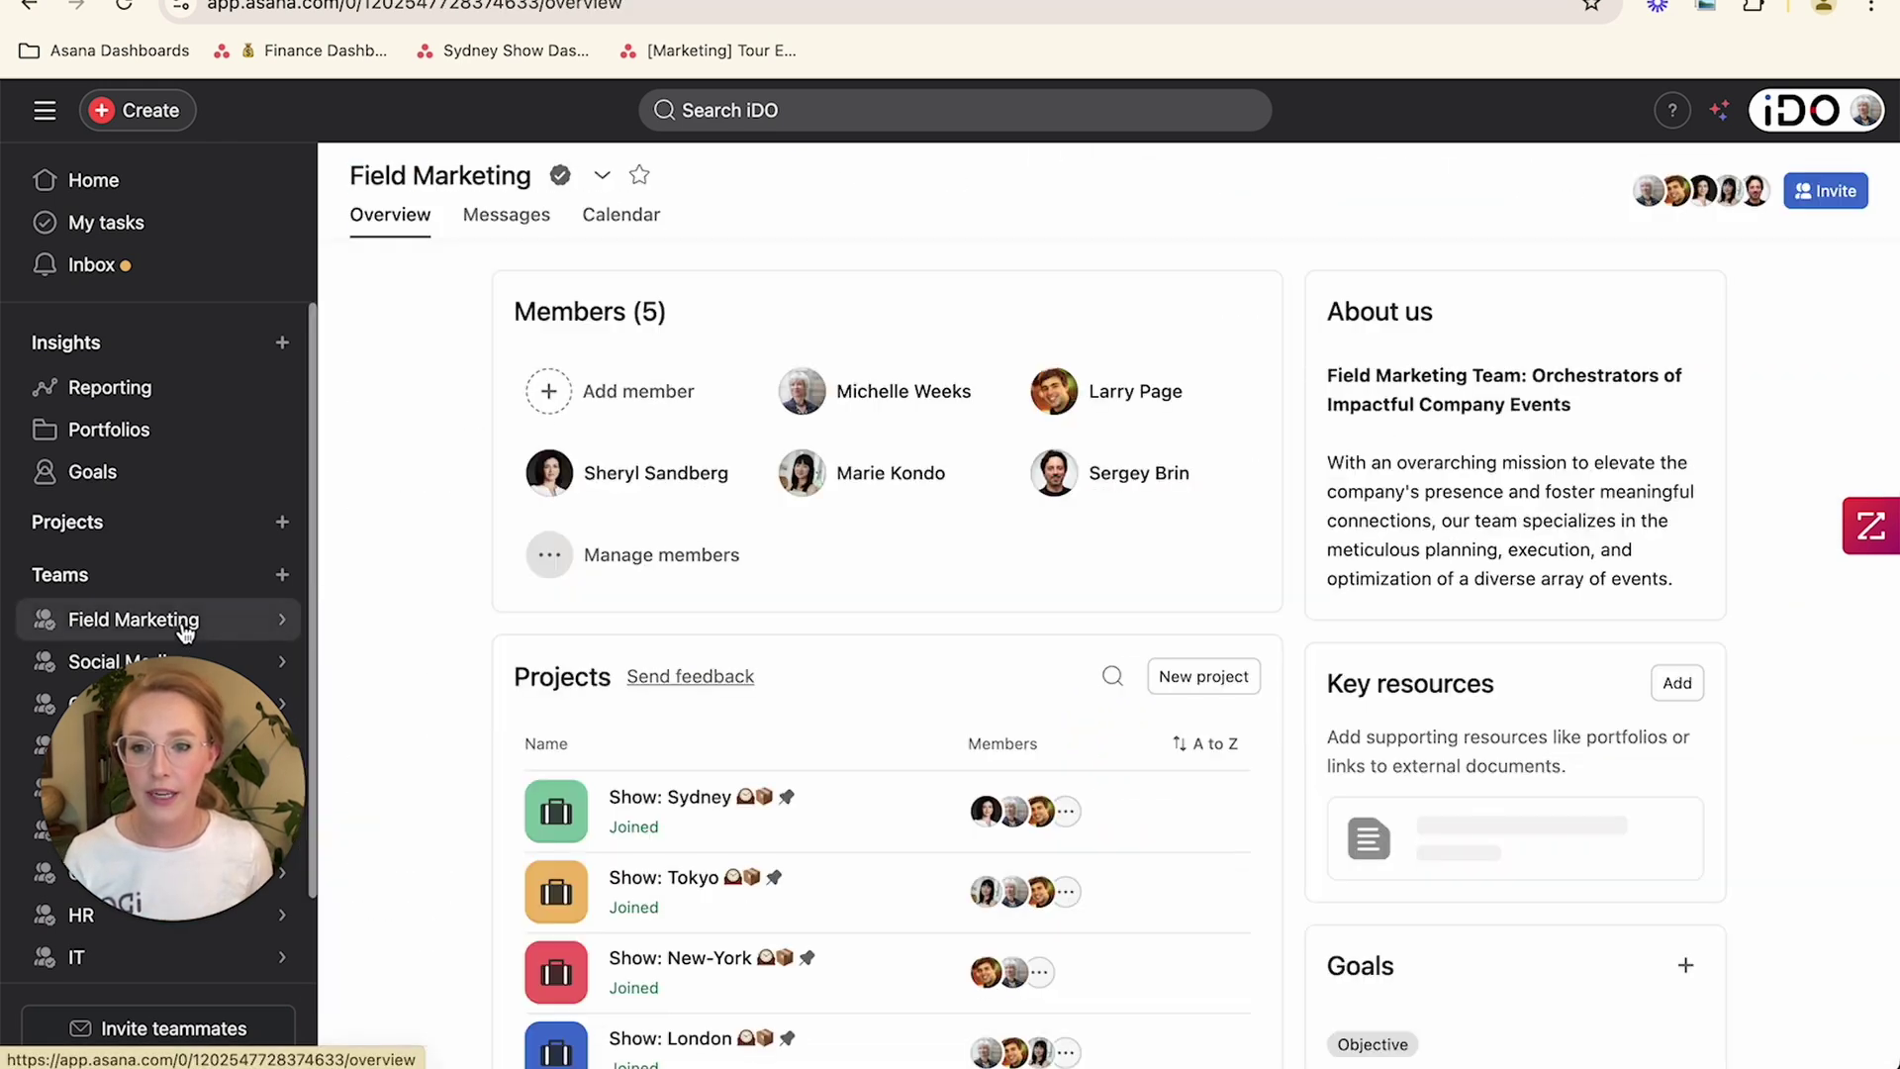
left_click(659, 806)
left_click(800, 224)
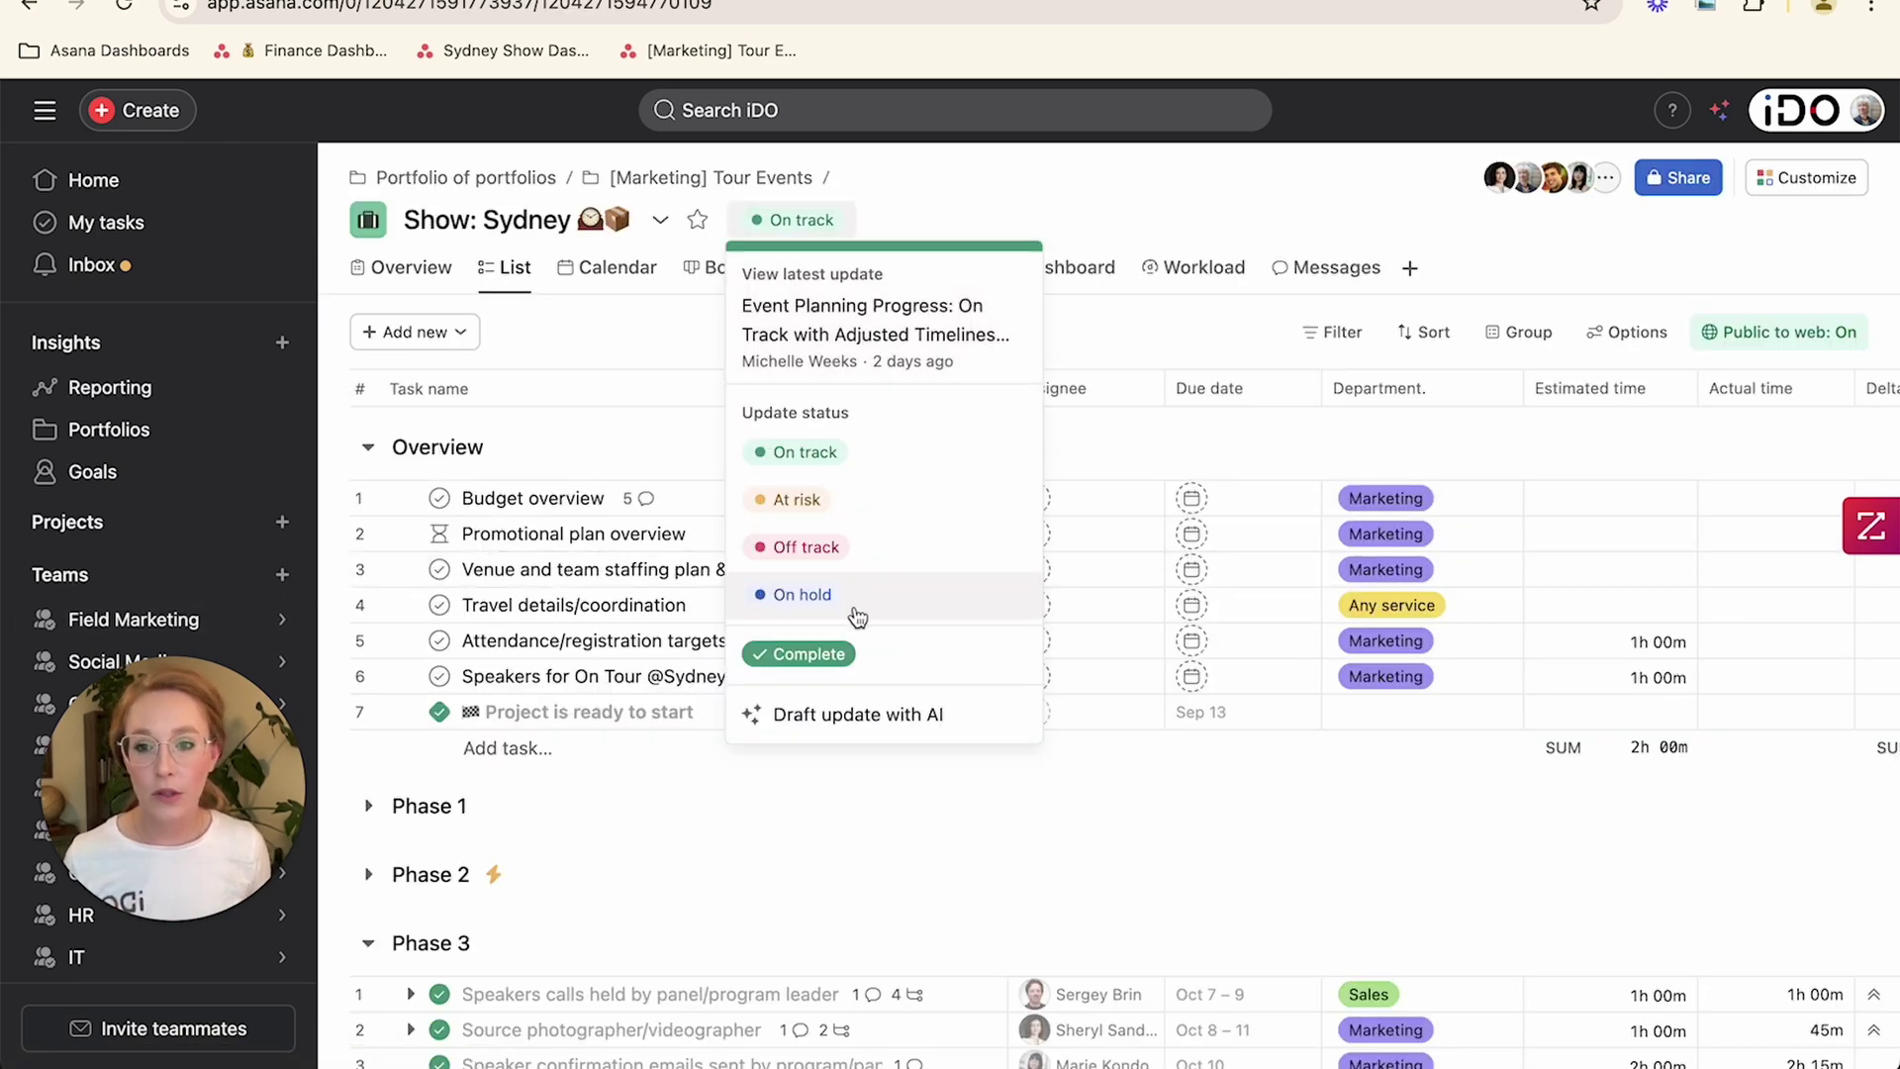
left_click(814, 716)
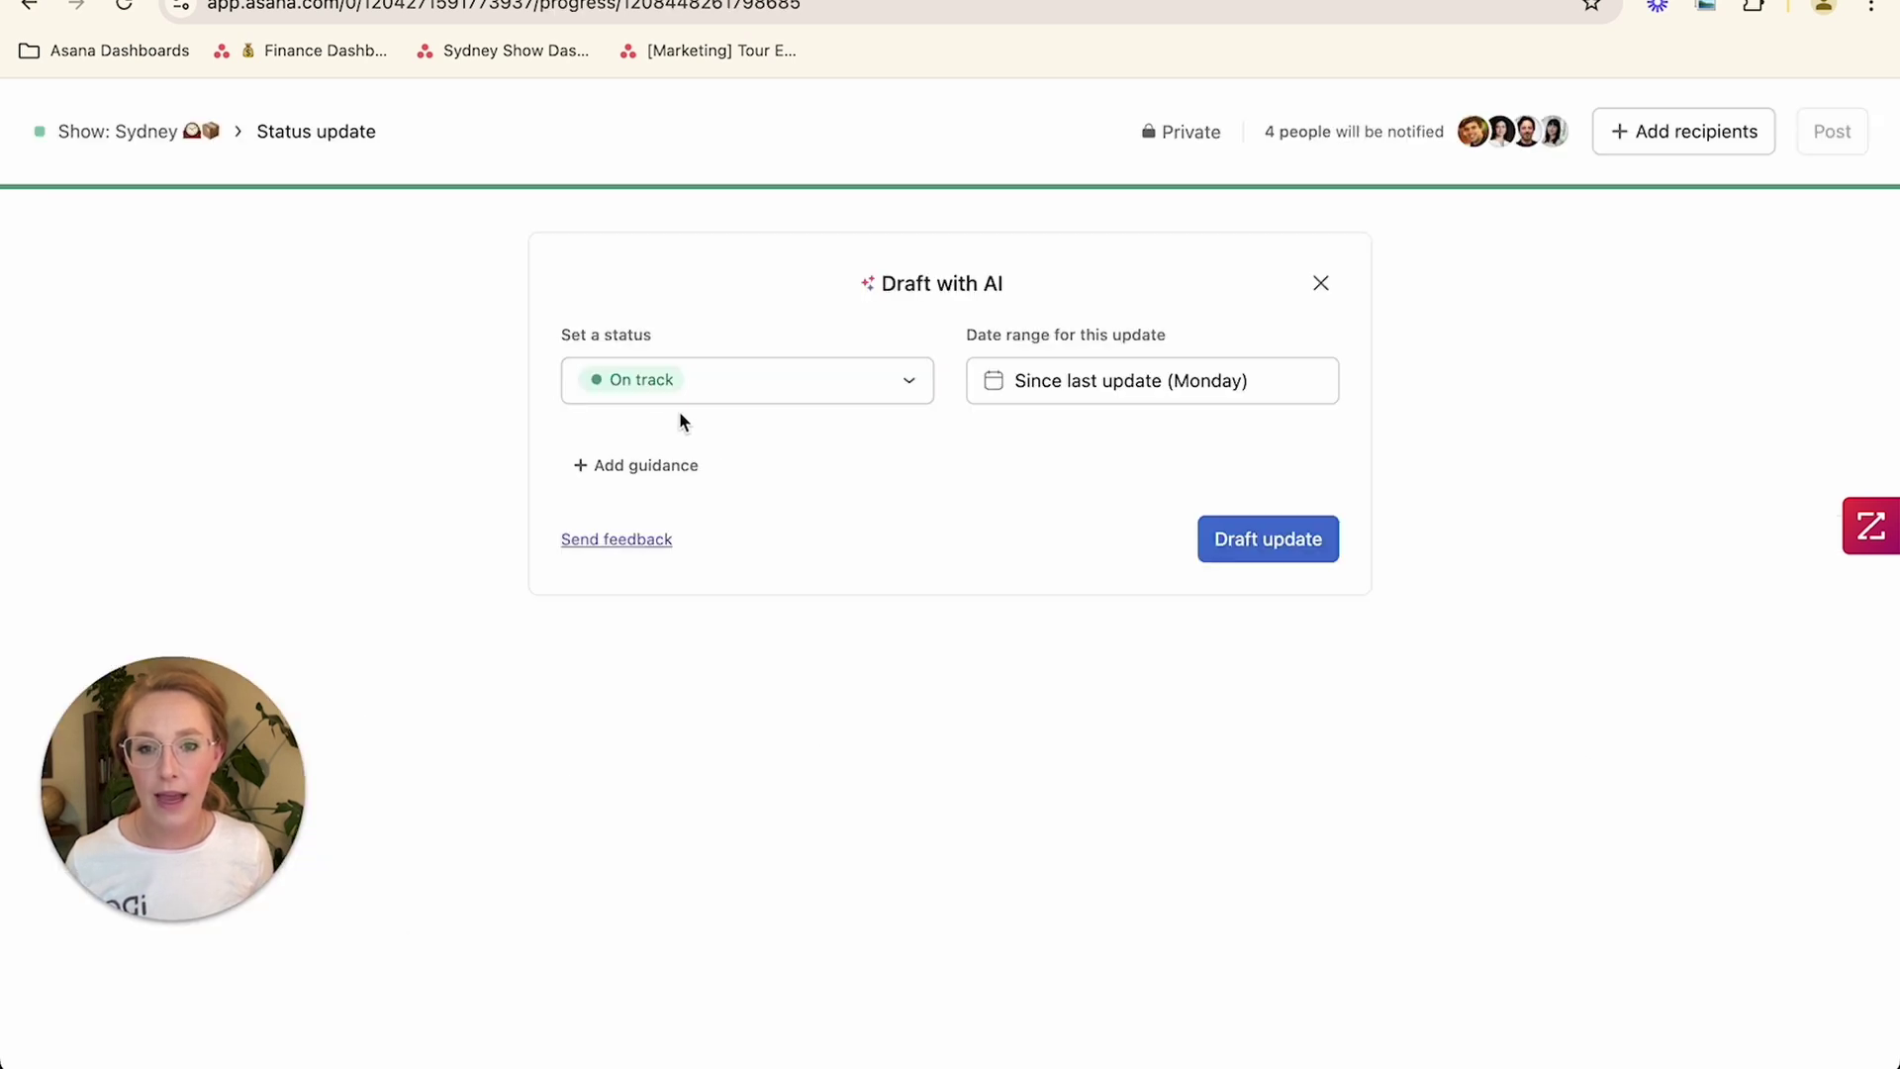
left_click(719, 392)
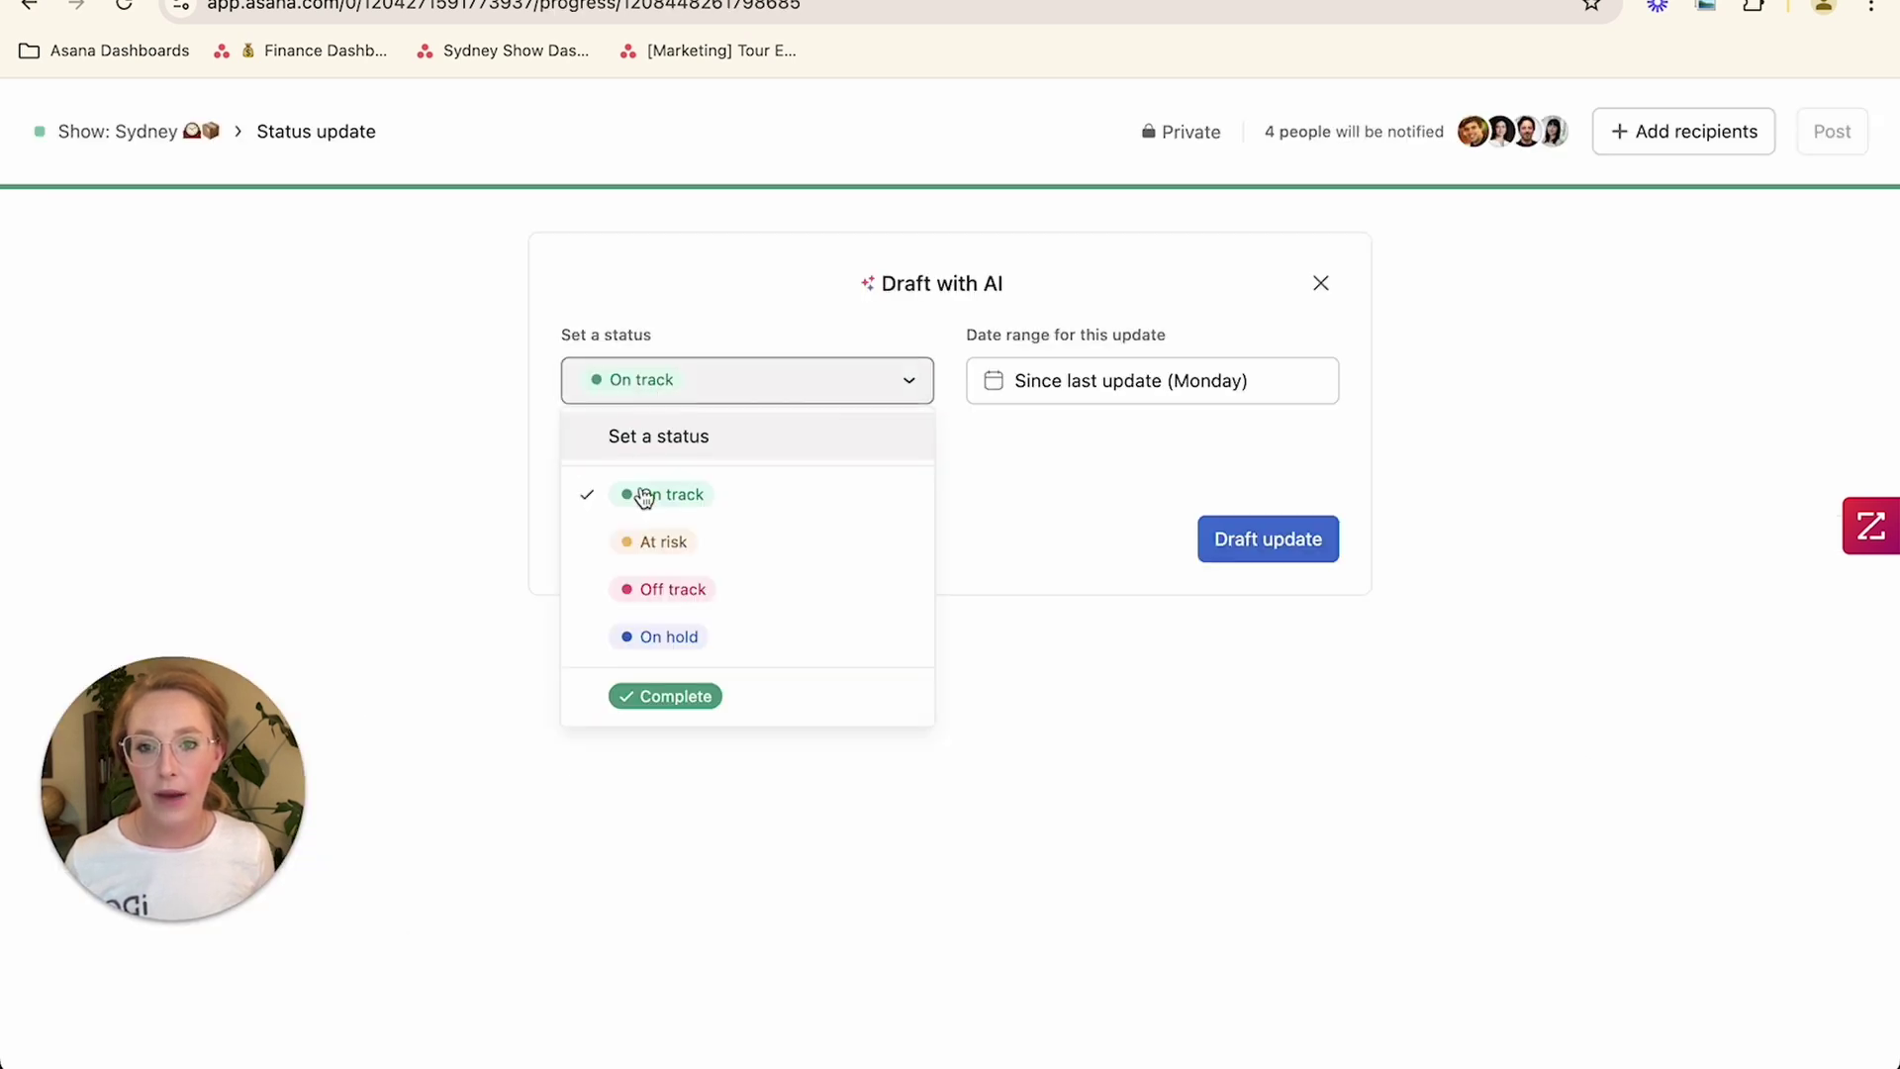
Step: Set the update's date range to Sep 2 – Today and add guidance for the draft
left_click(1043, 396)
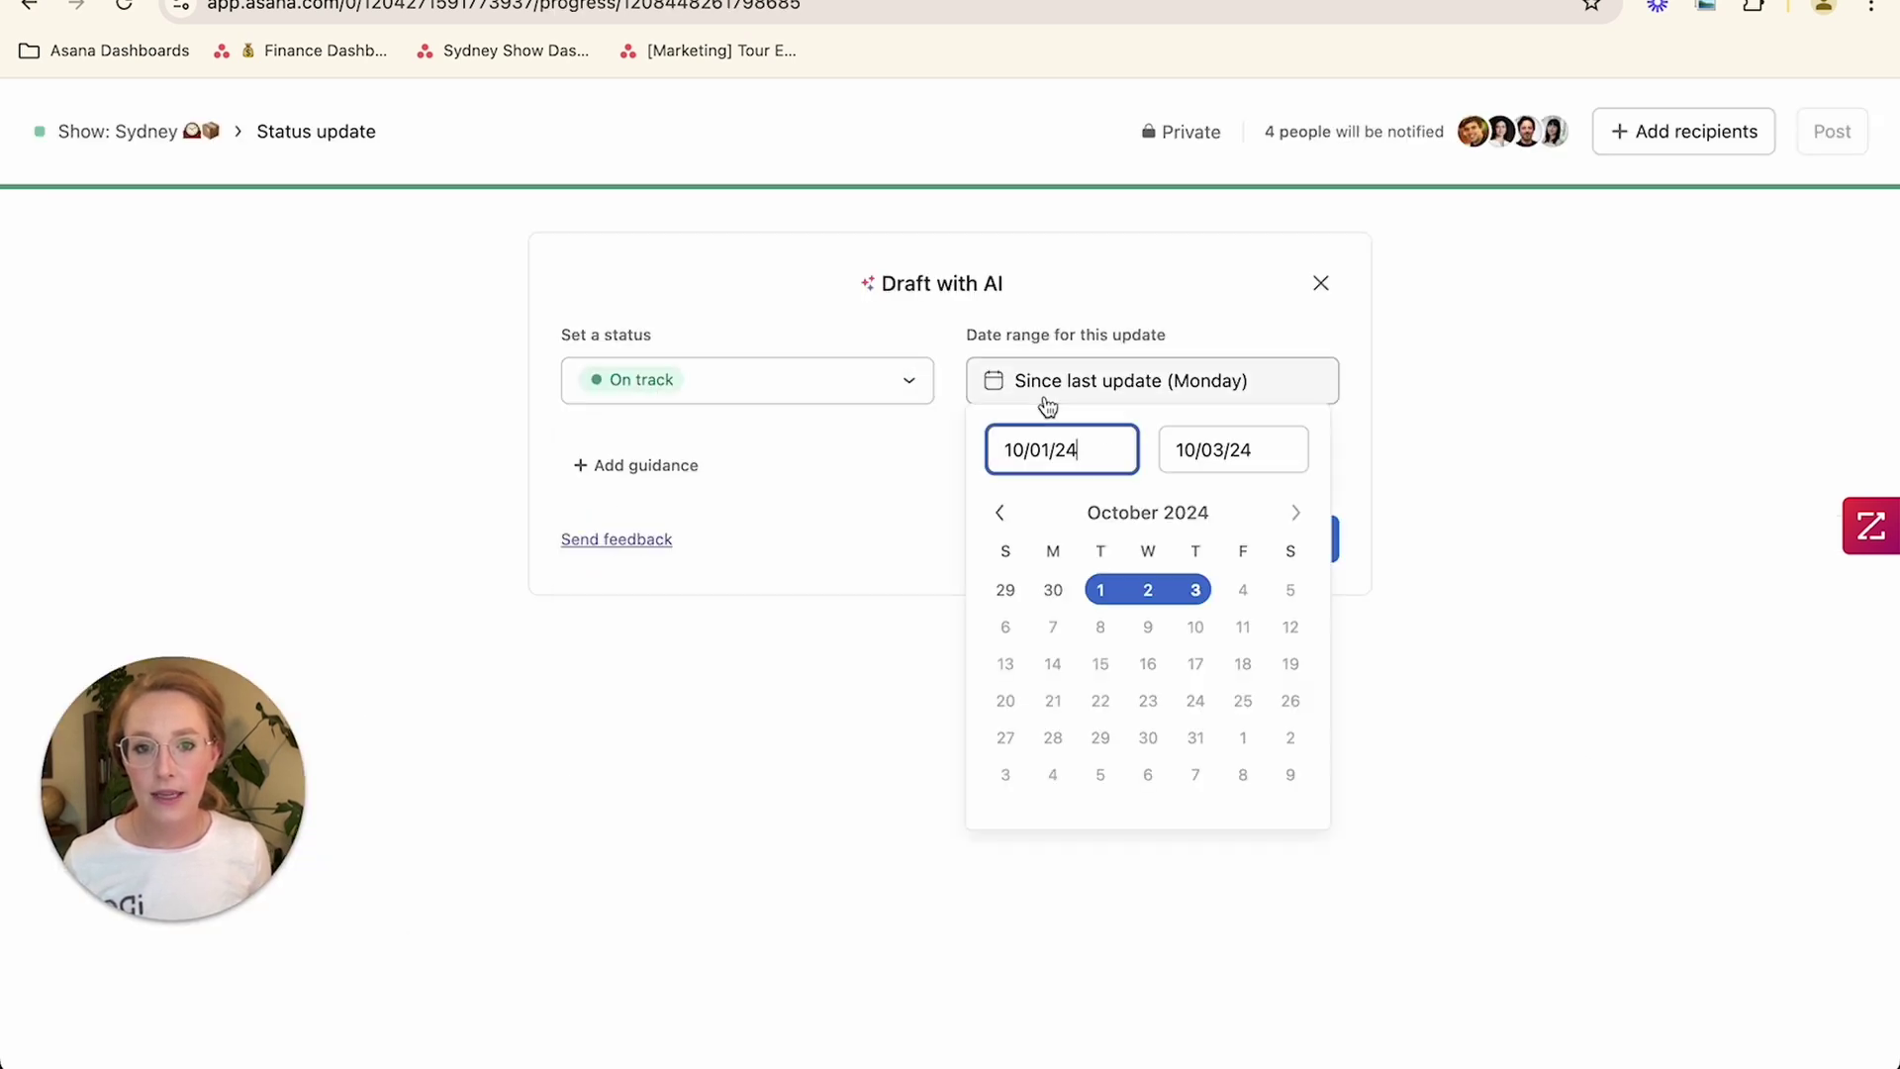
left_click(999, 511)
left_click(1053, 594)
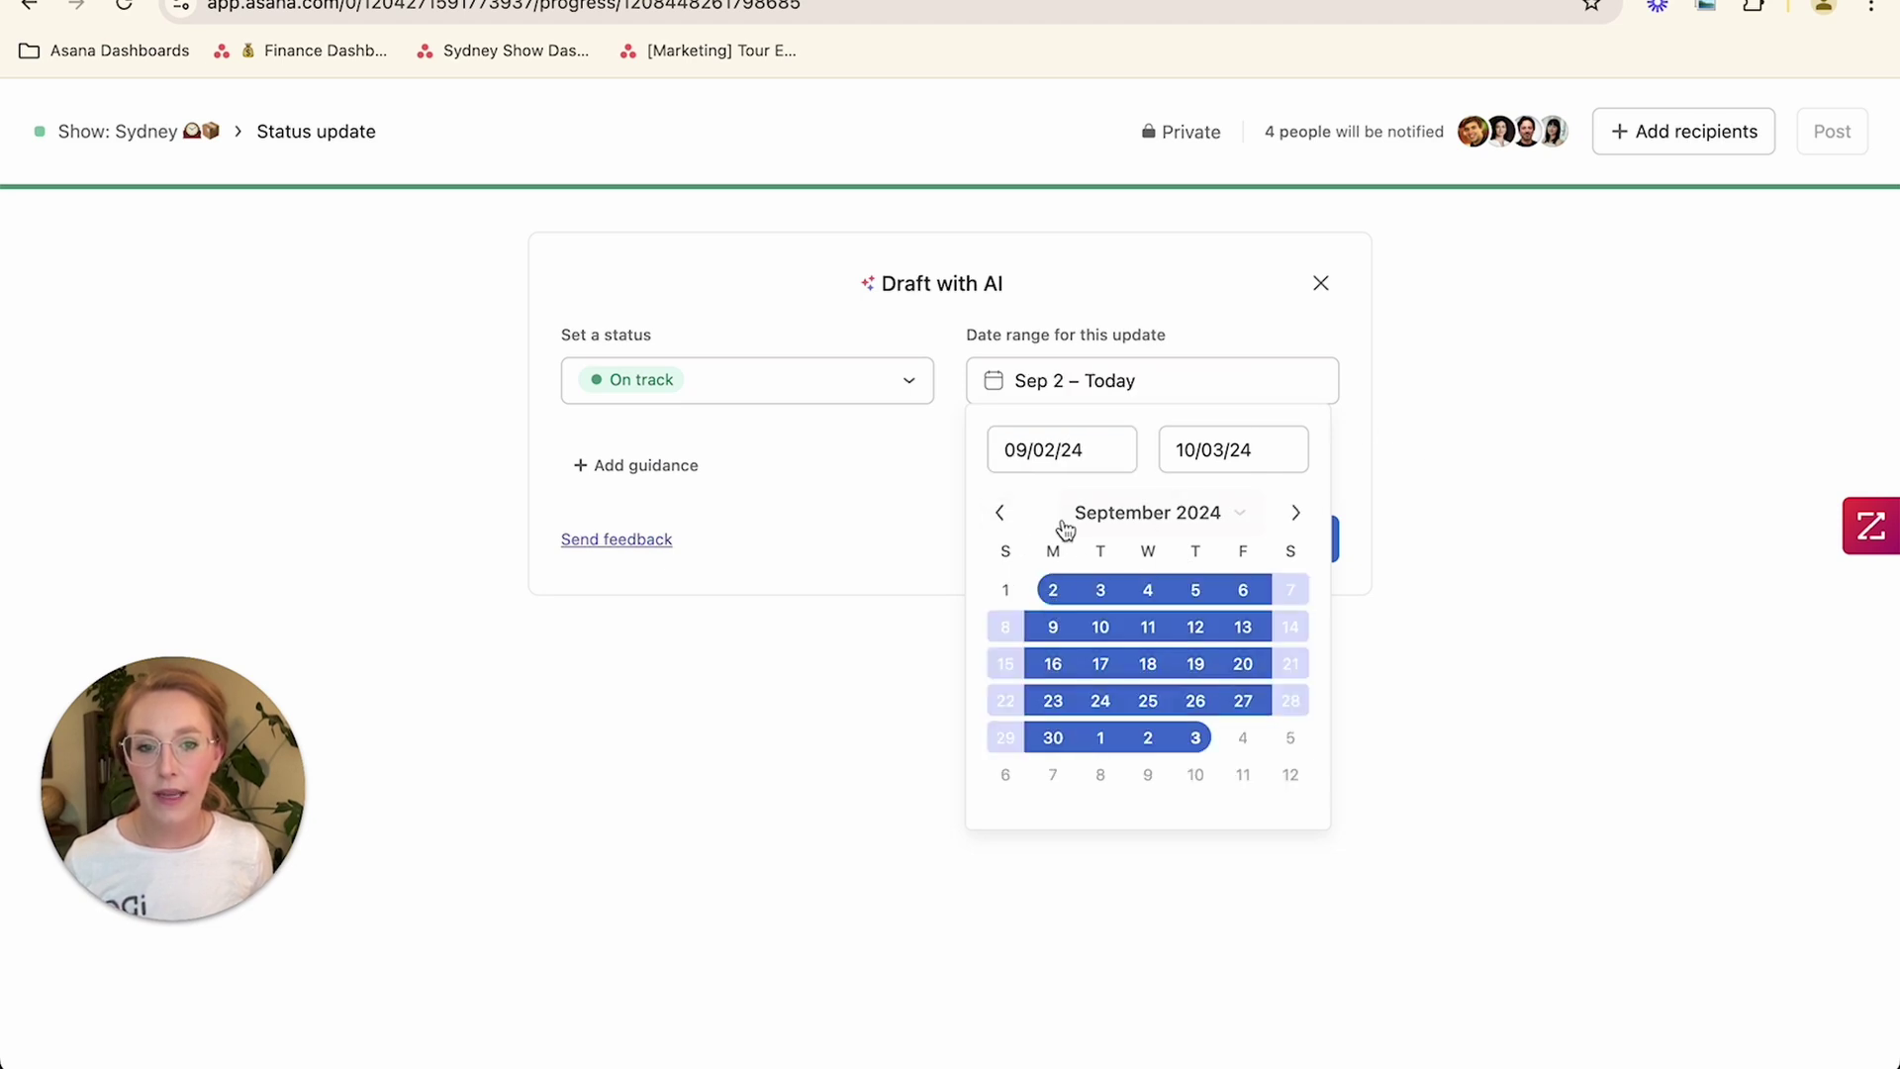
left_click(1337, 469)
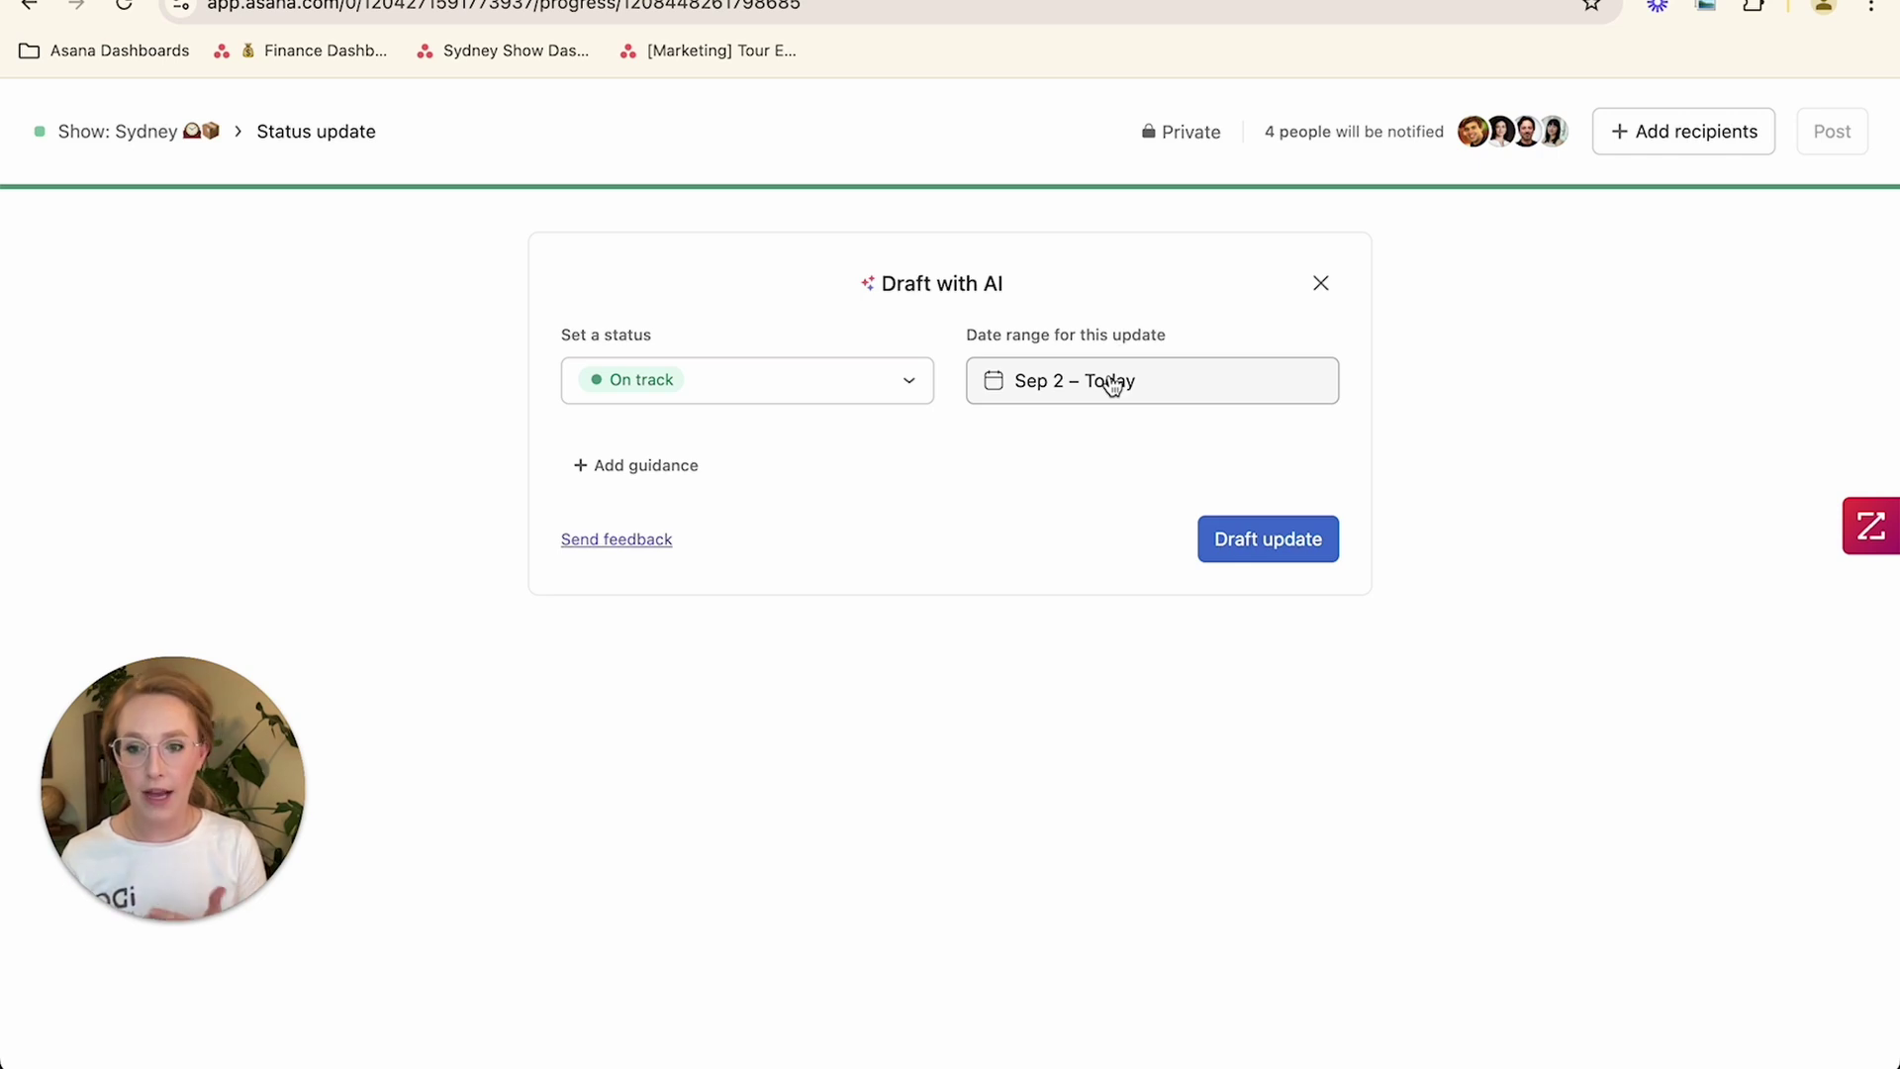
left_click(698, 466)
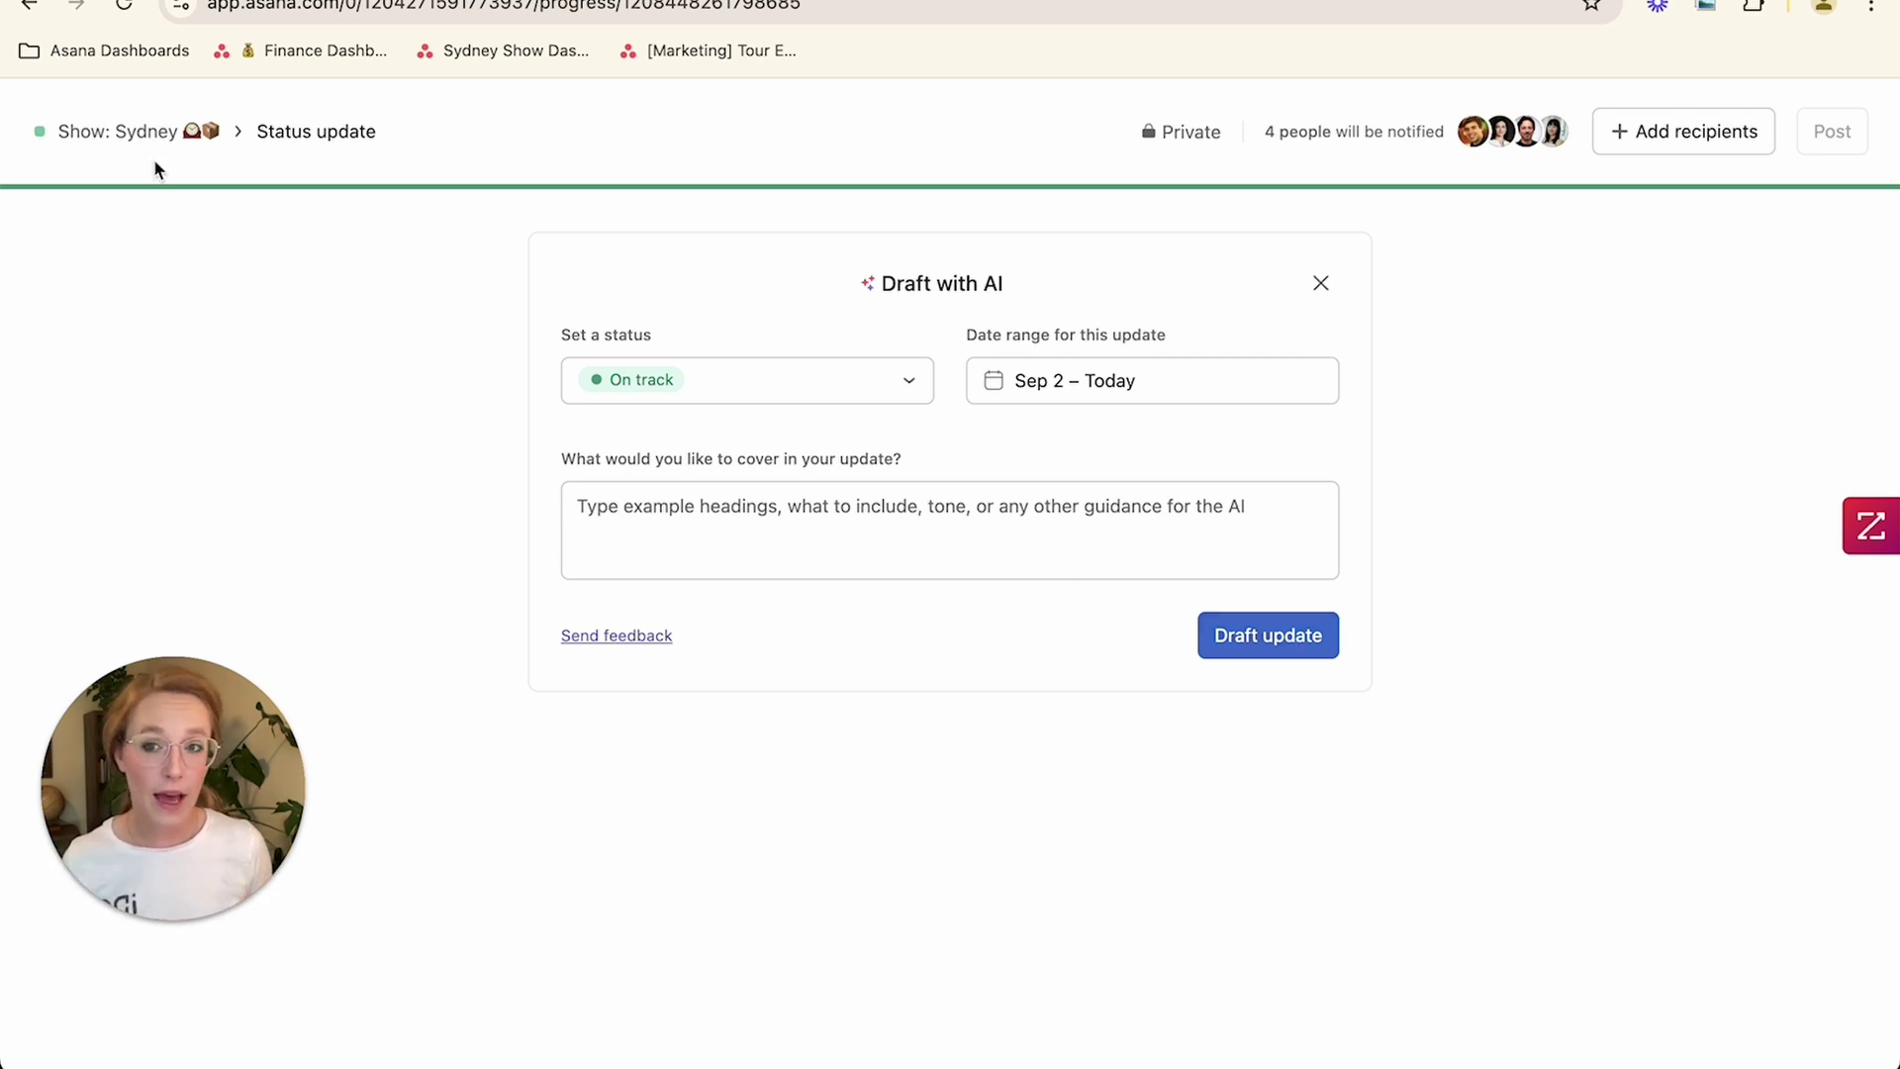
Step: View the status options of the [Marketing] Tour Events portfolio
left_click(108, 139)
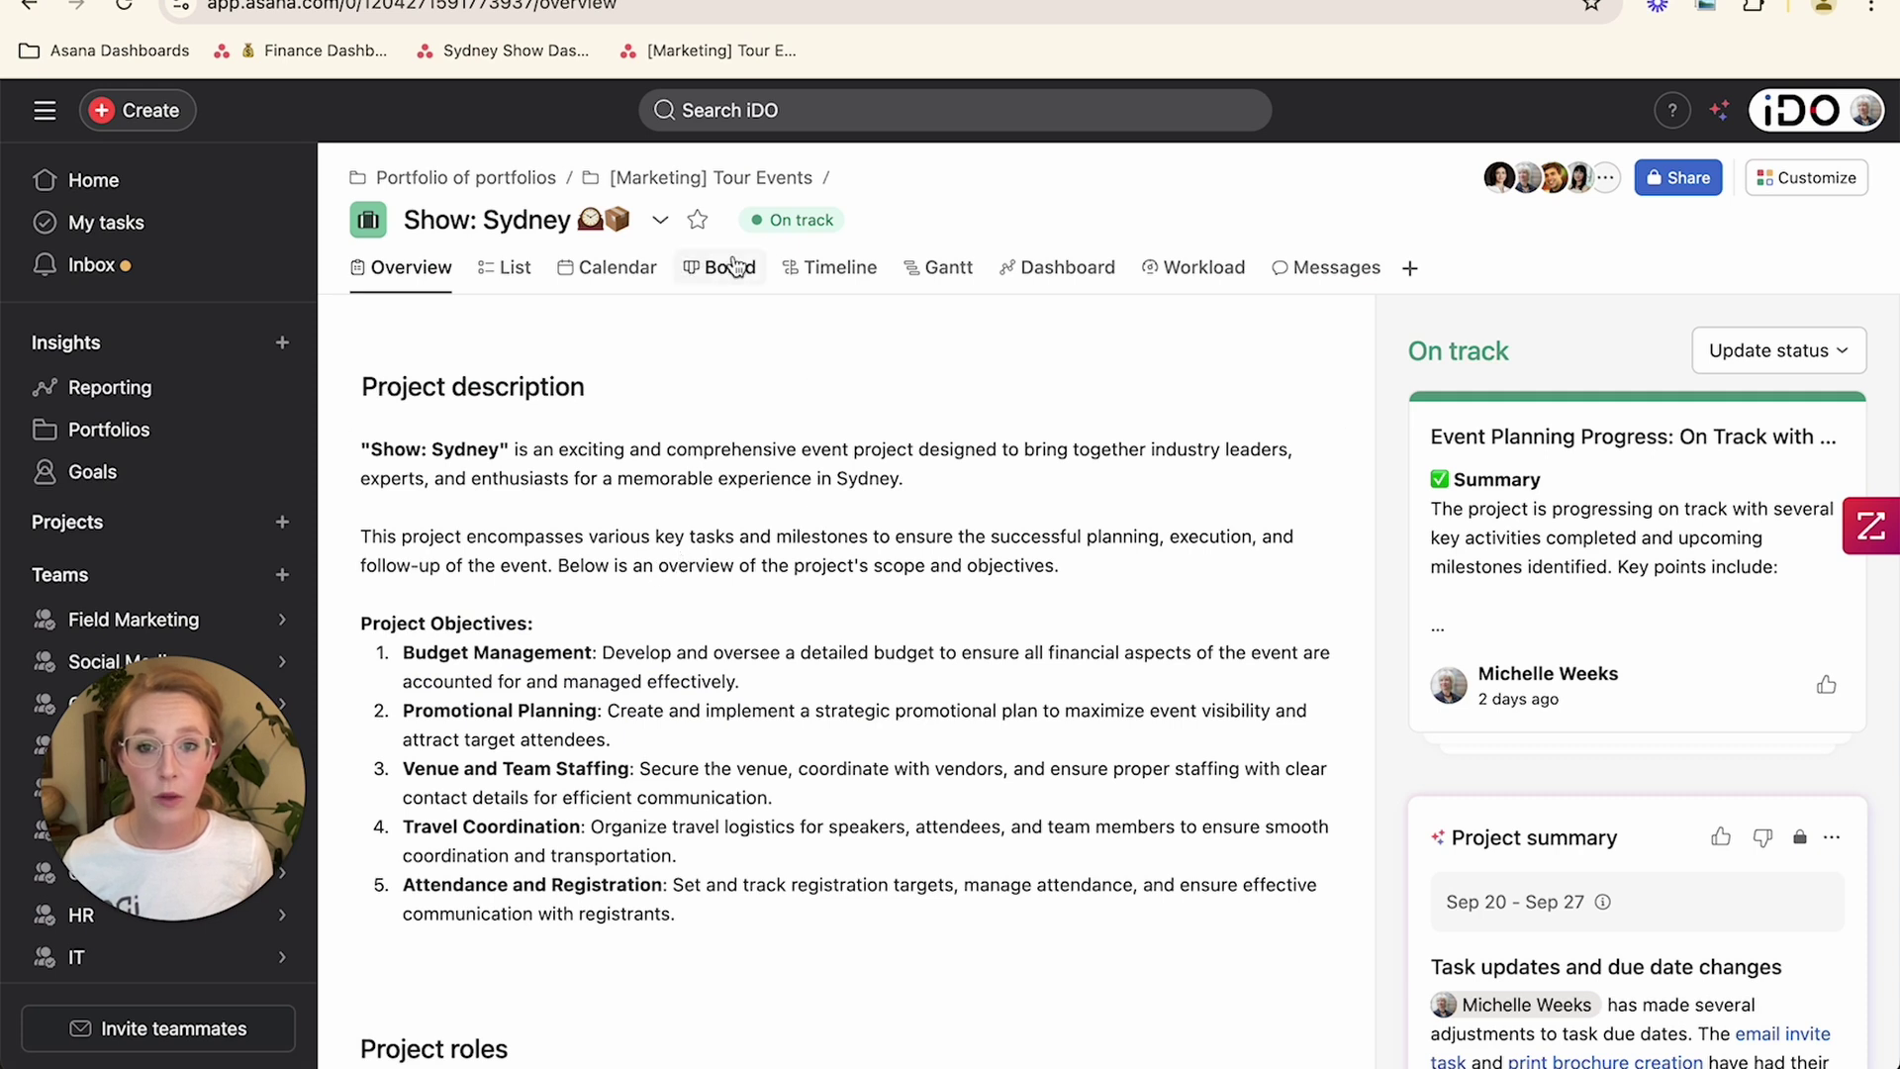
left_click(109, 428)
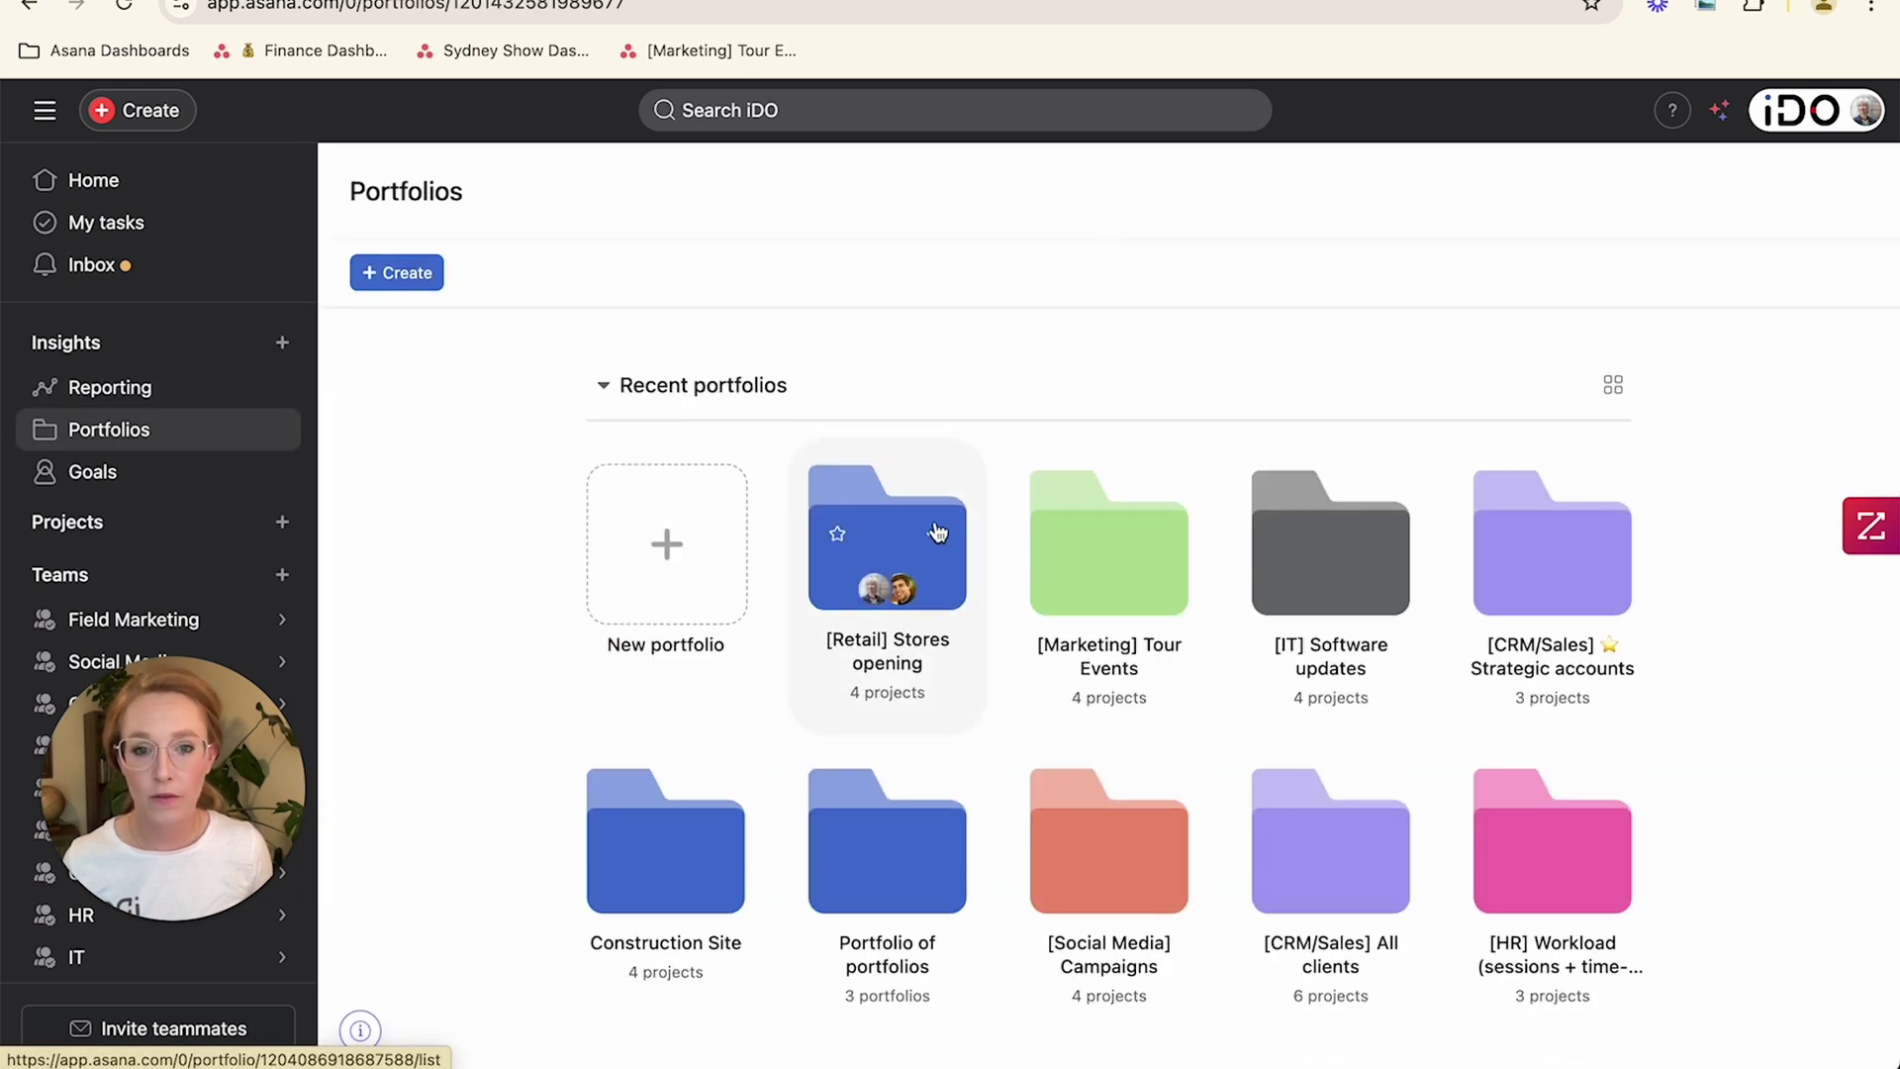
left_click(1103, 529)
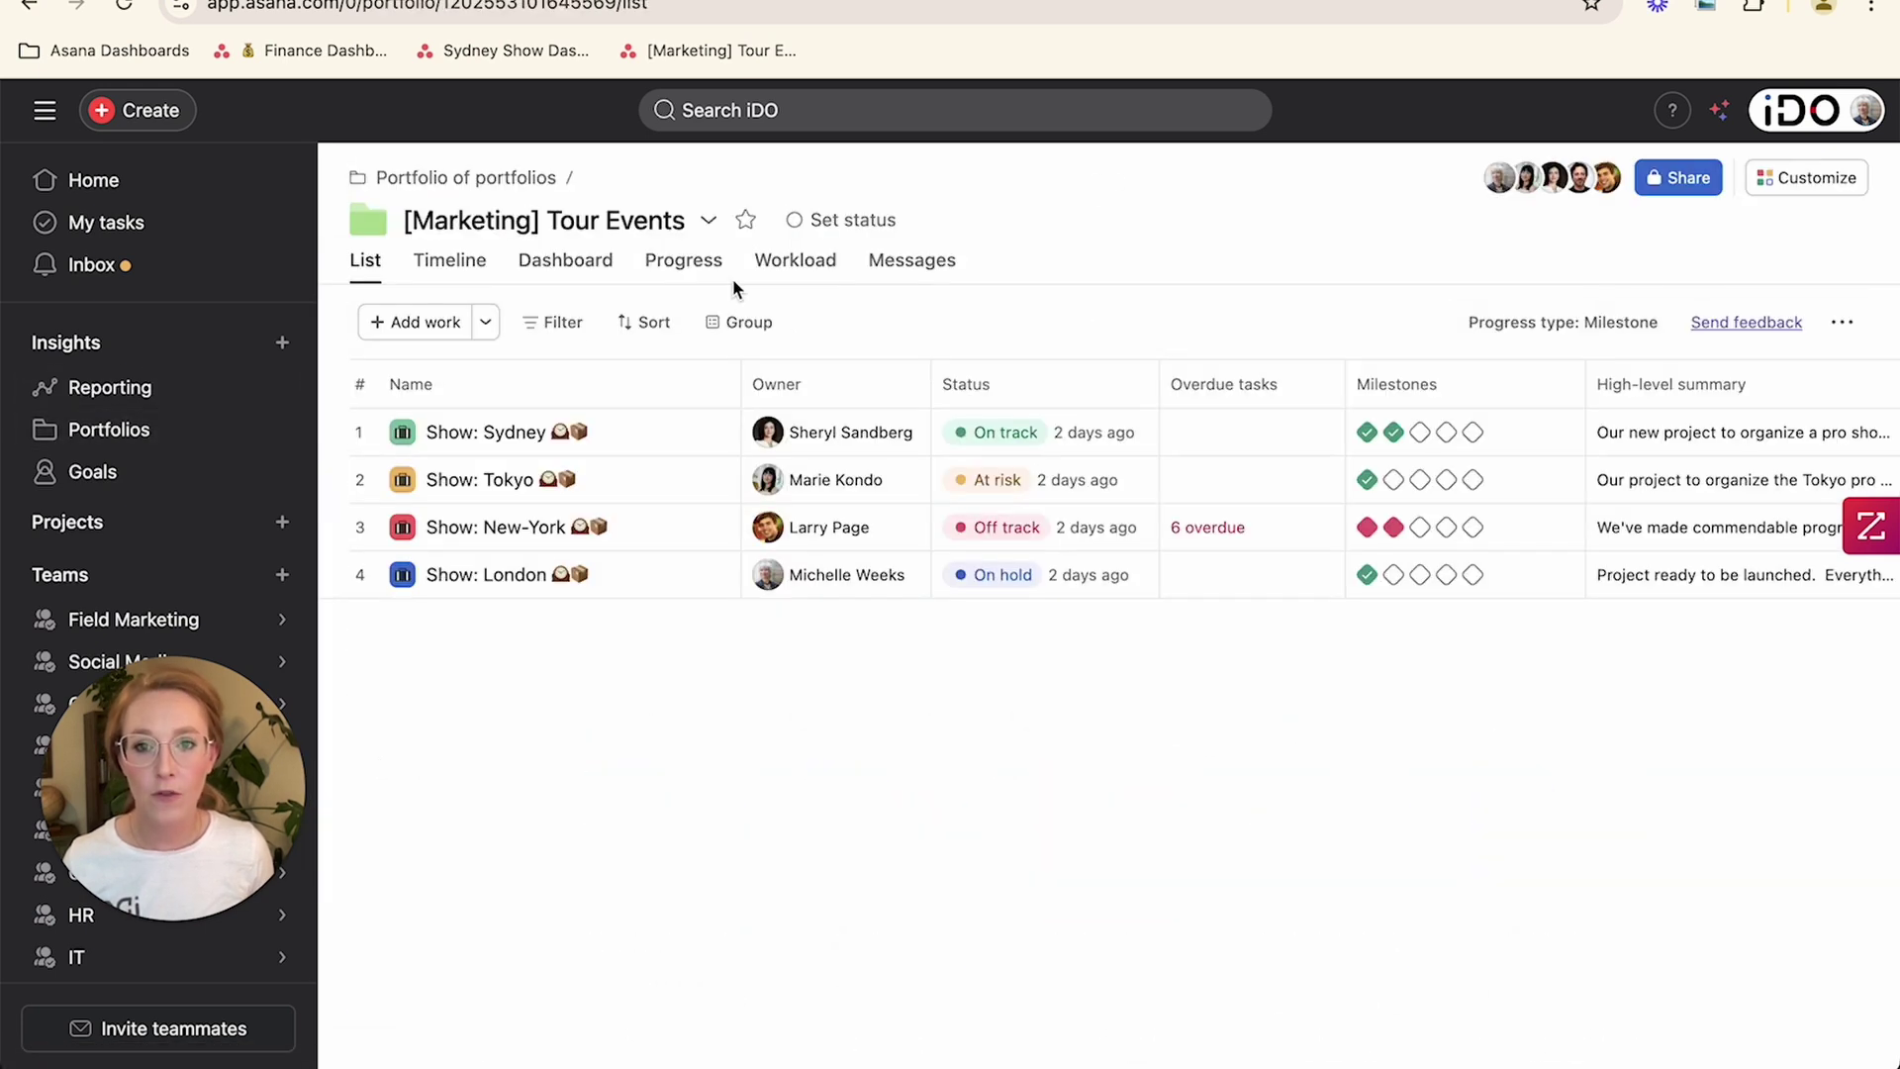
left_click(866, 226)
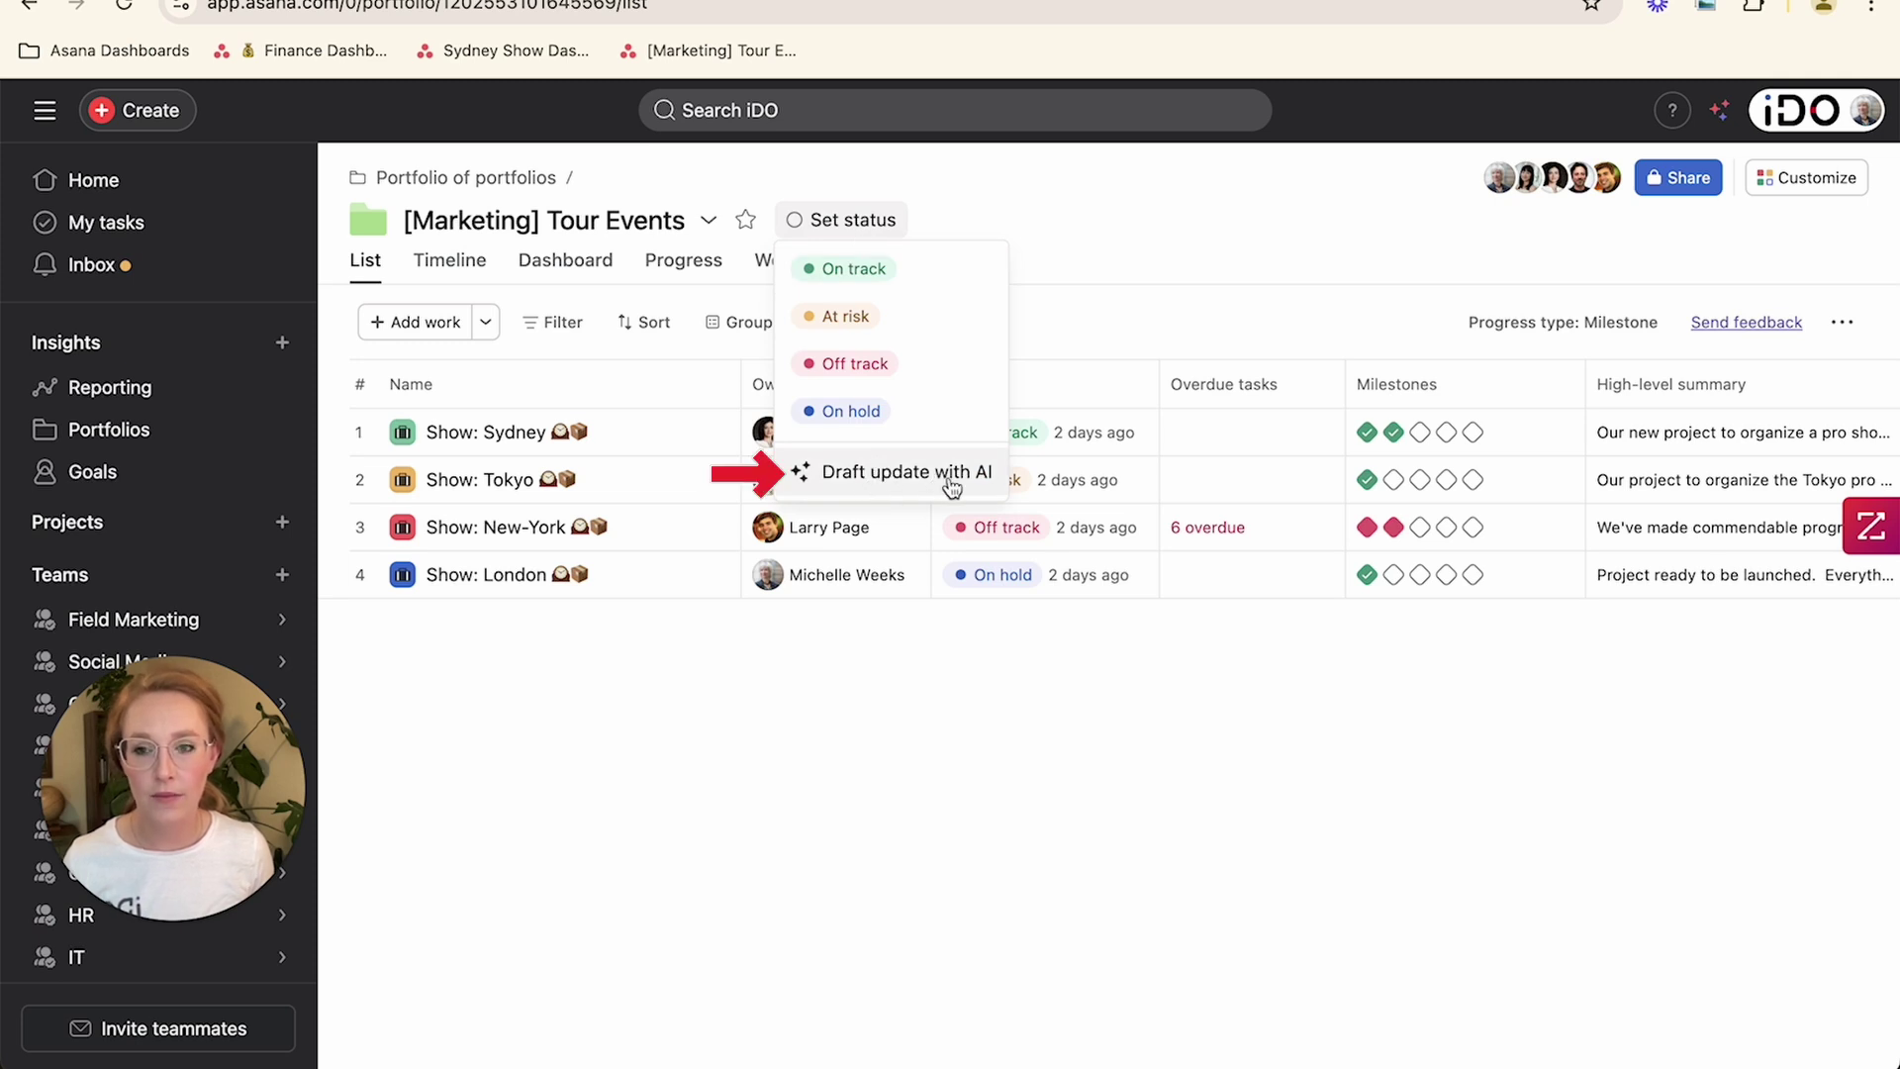
Step: Start an AI-drafted status update on the Increase Brand Awareness goal
left_click(142, 475)
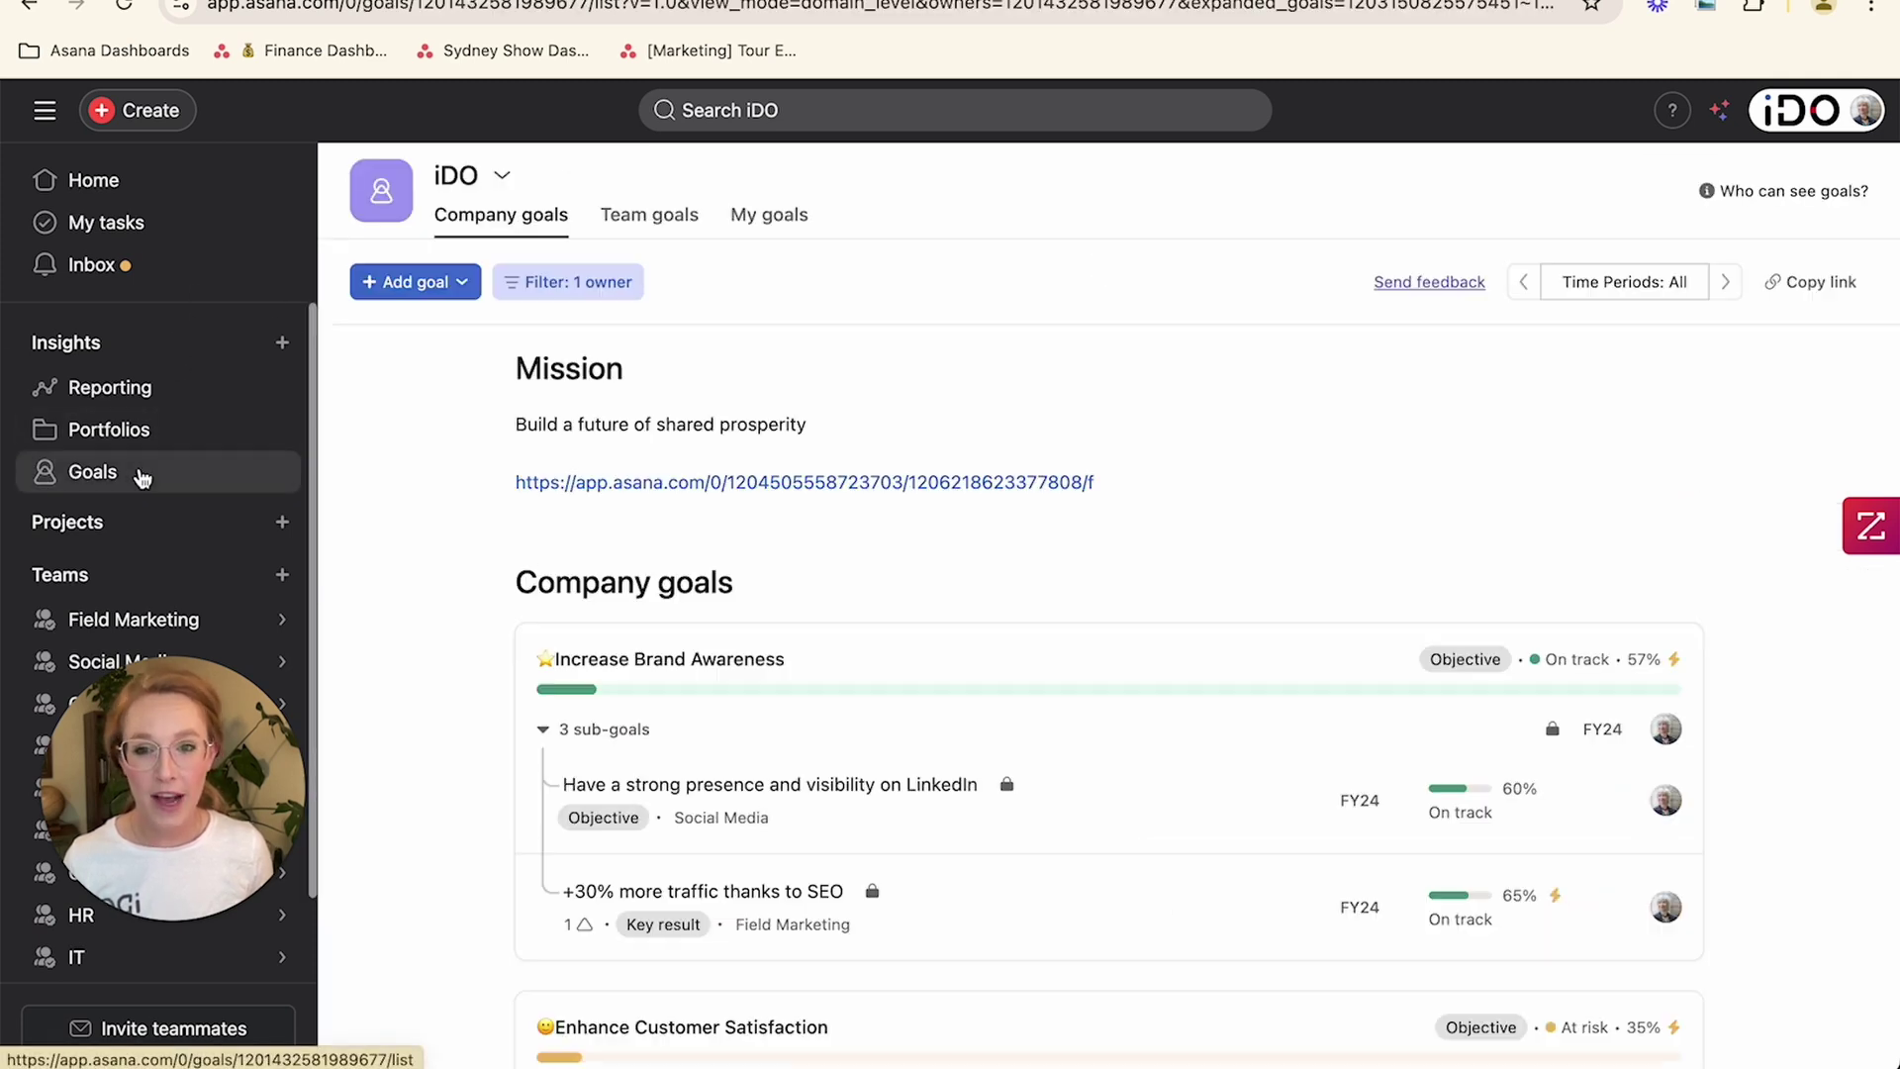
scroll(471, 483, "down", 3)
left_click(732, 500)
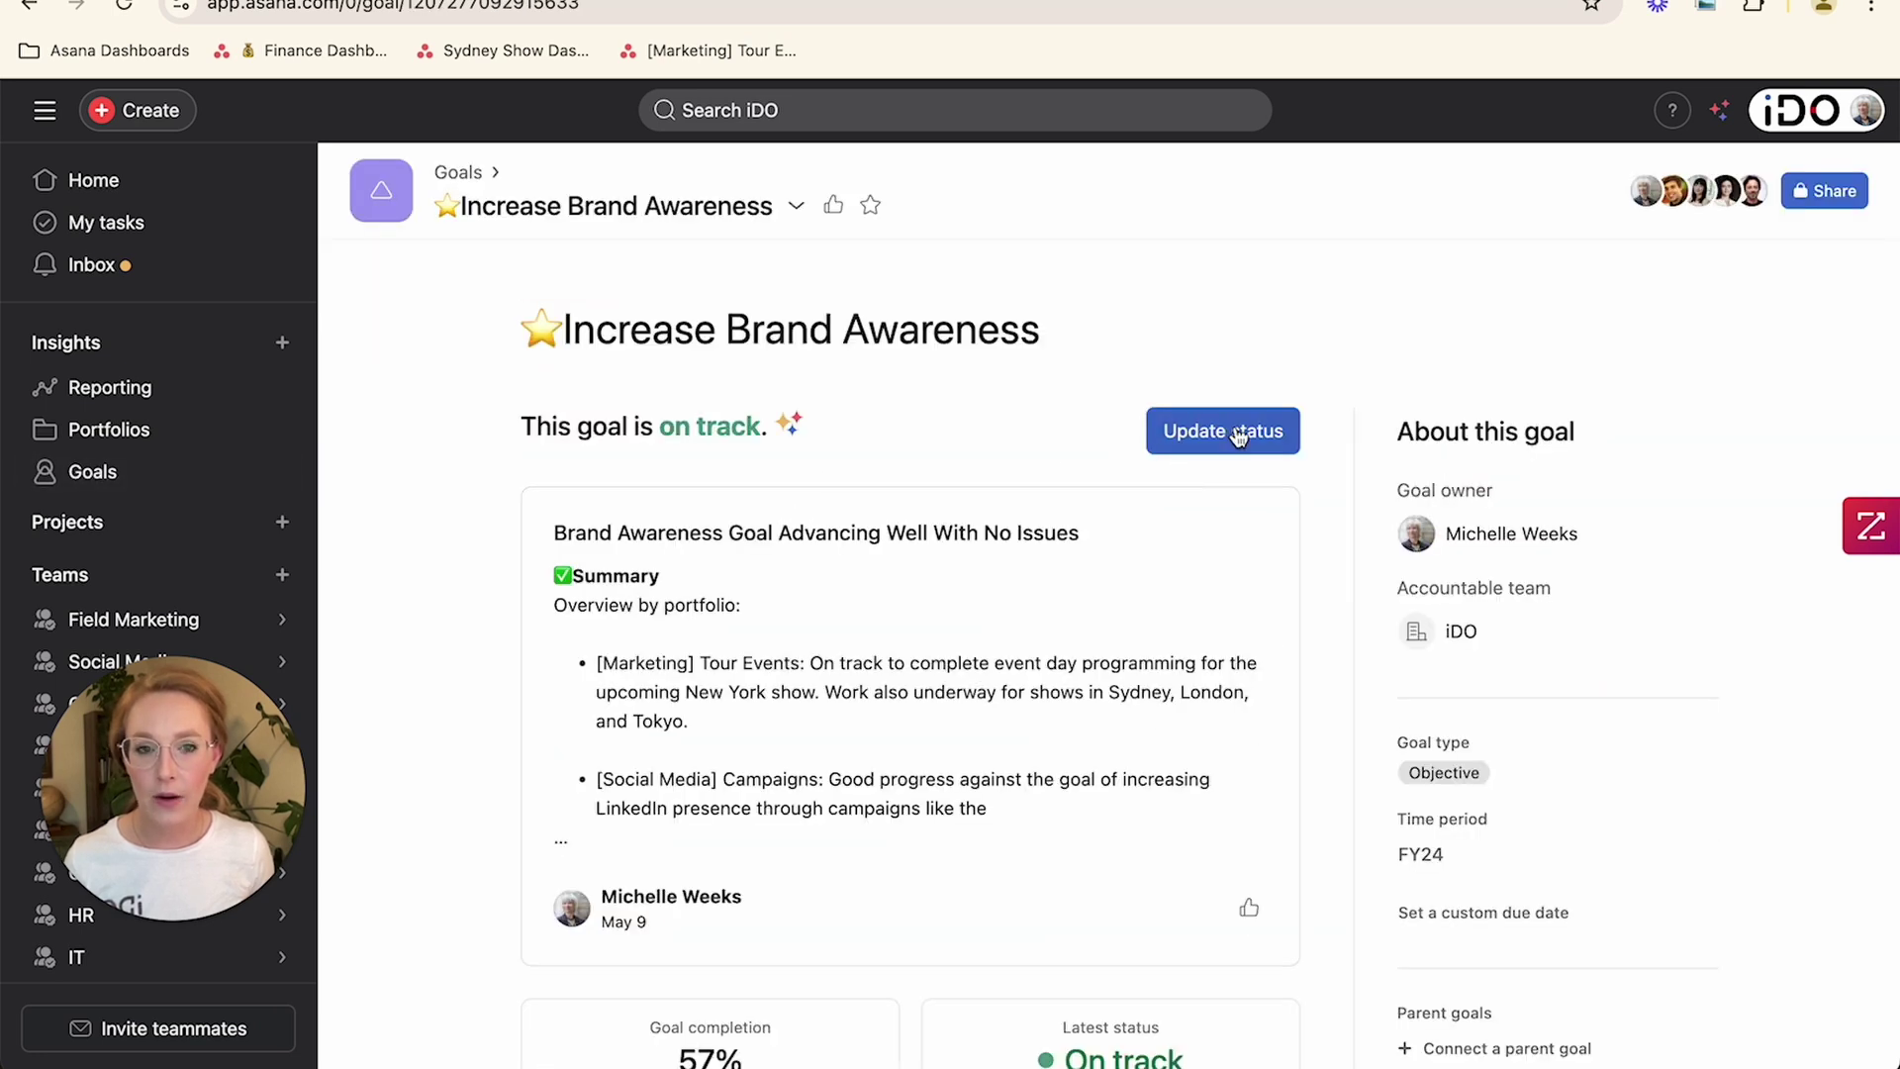
left_click(1237, 433)
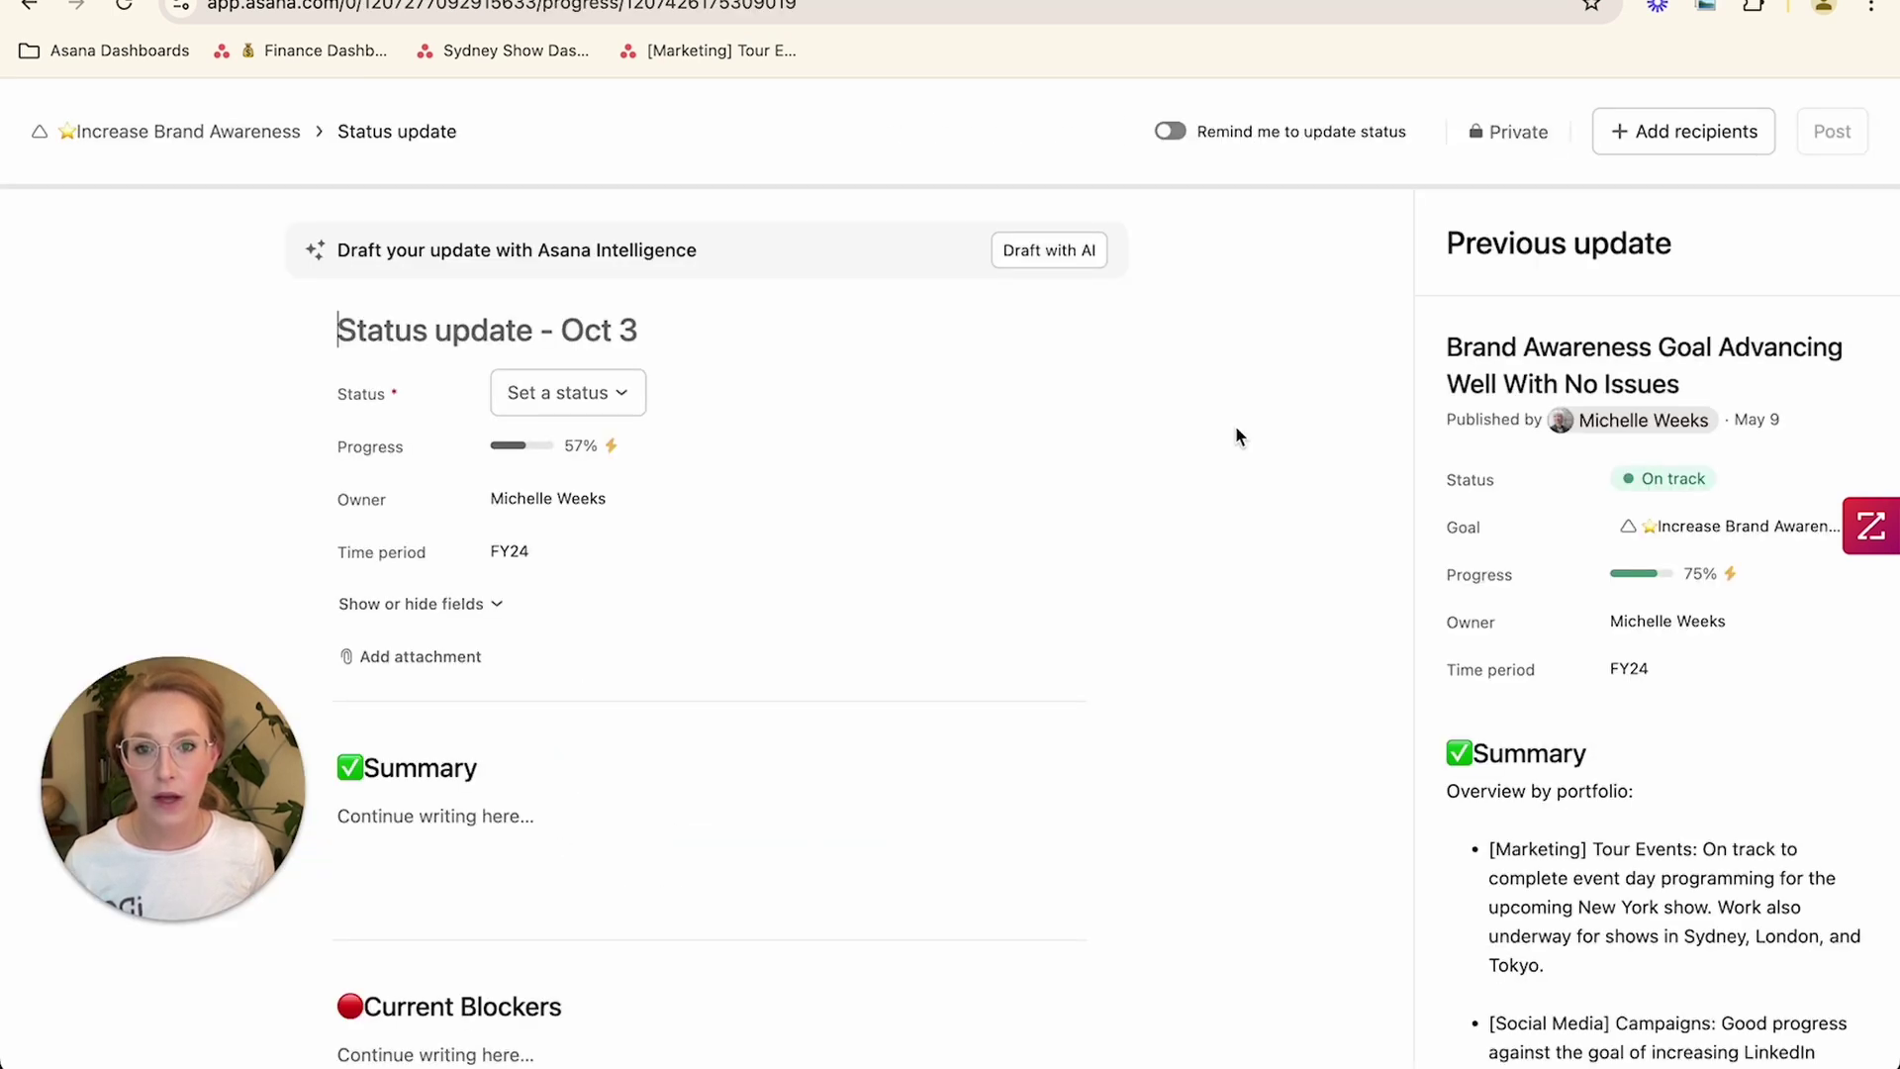
left_click_drag(338, 250, 676, 255)
left_click(1035, 260)
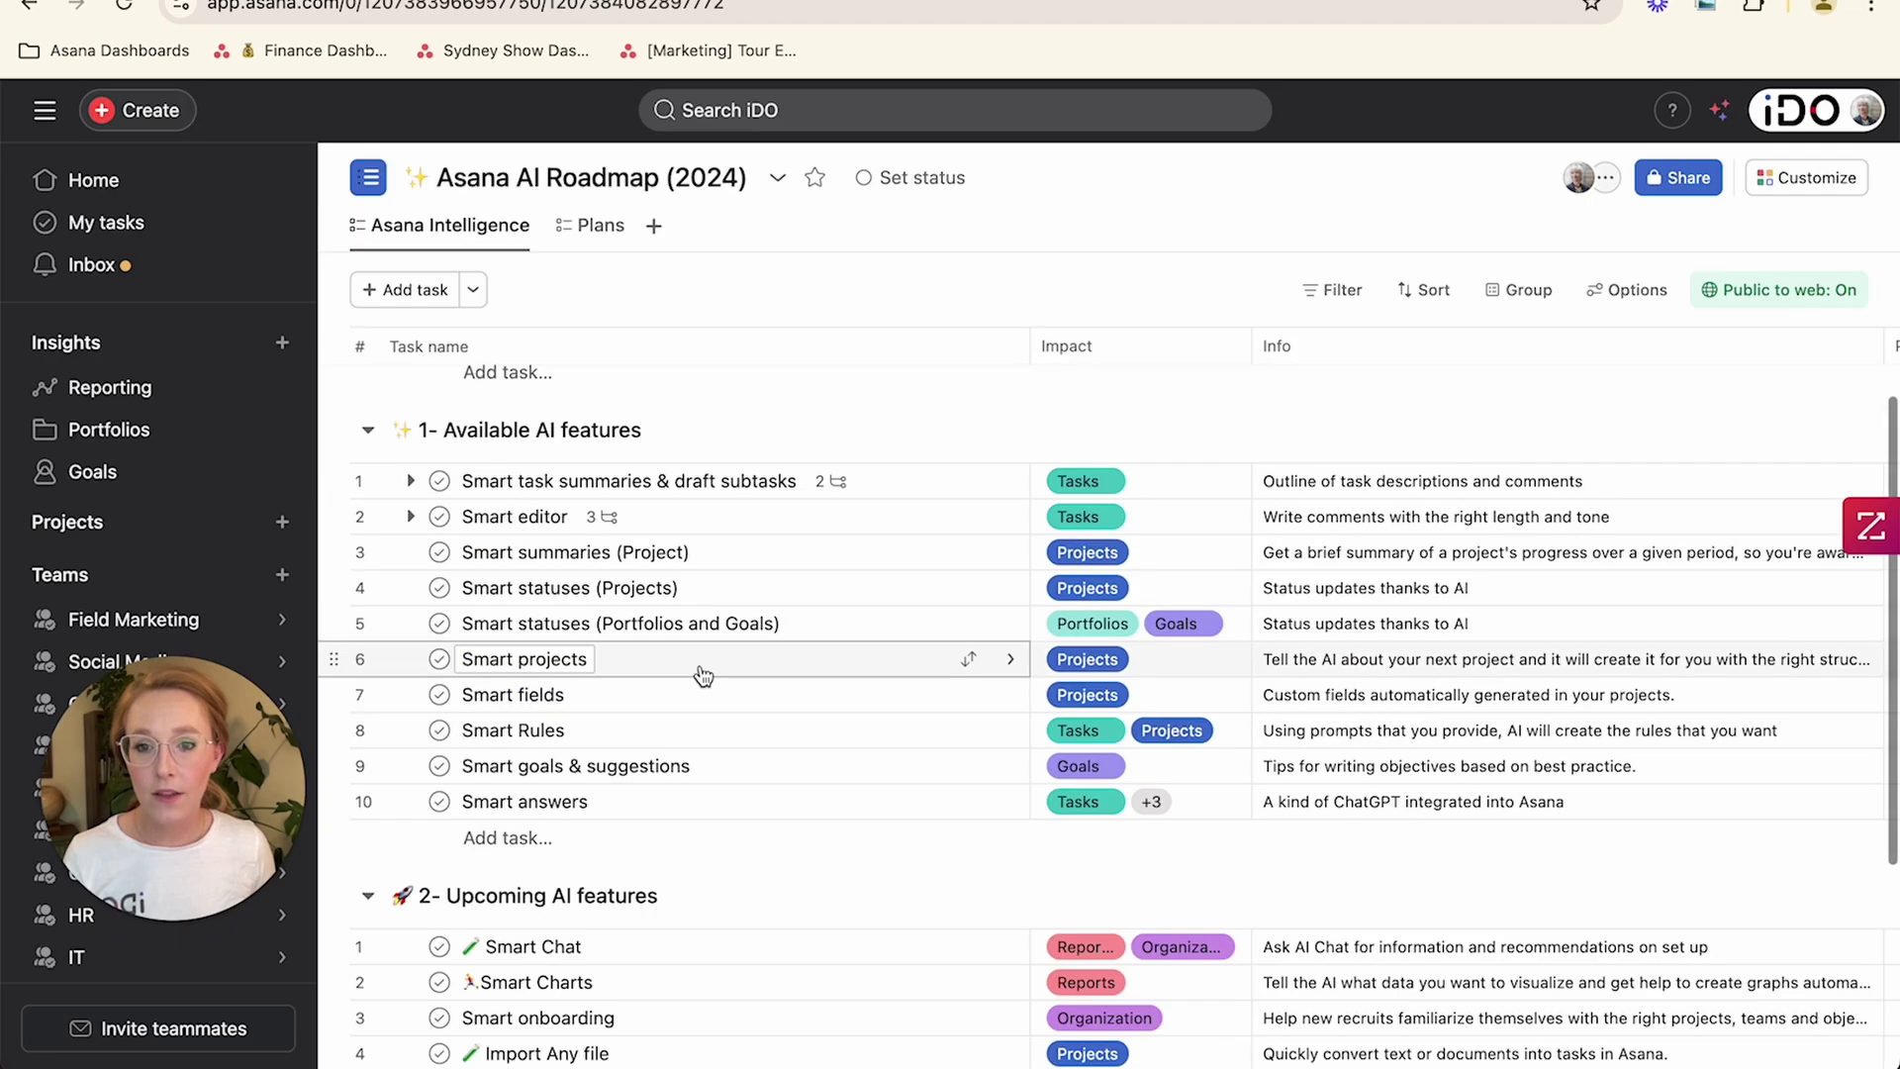
Step: Open the Smart projects task and read its description
left_click(700, 669)
scroll(1140, 623, "down", 6)
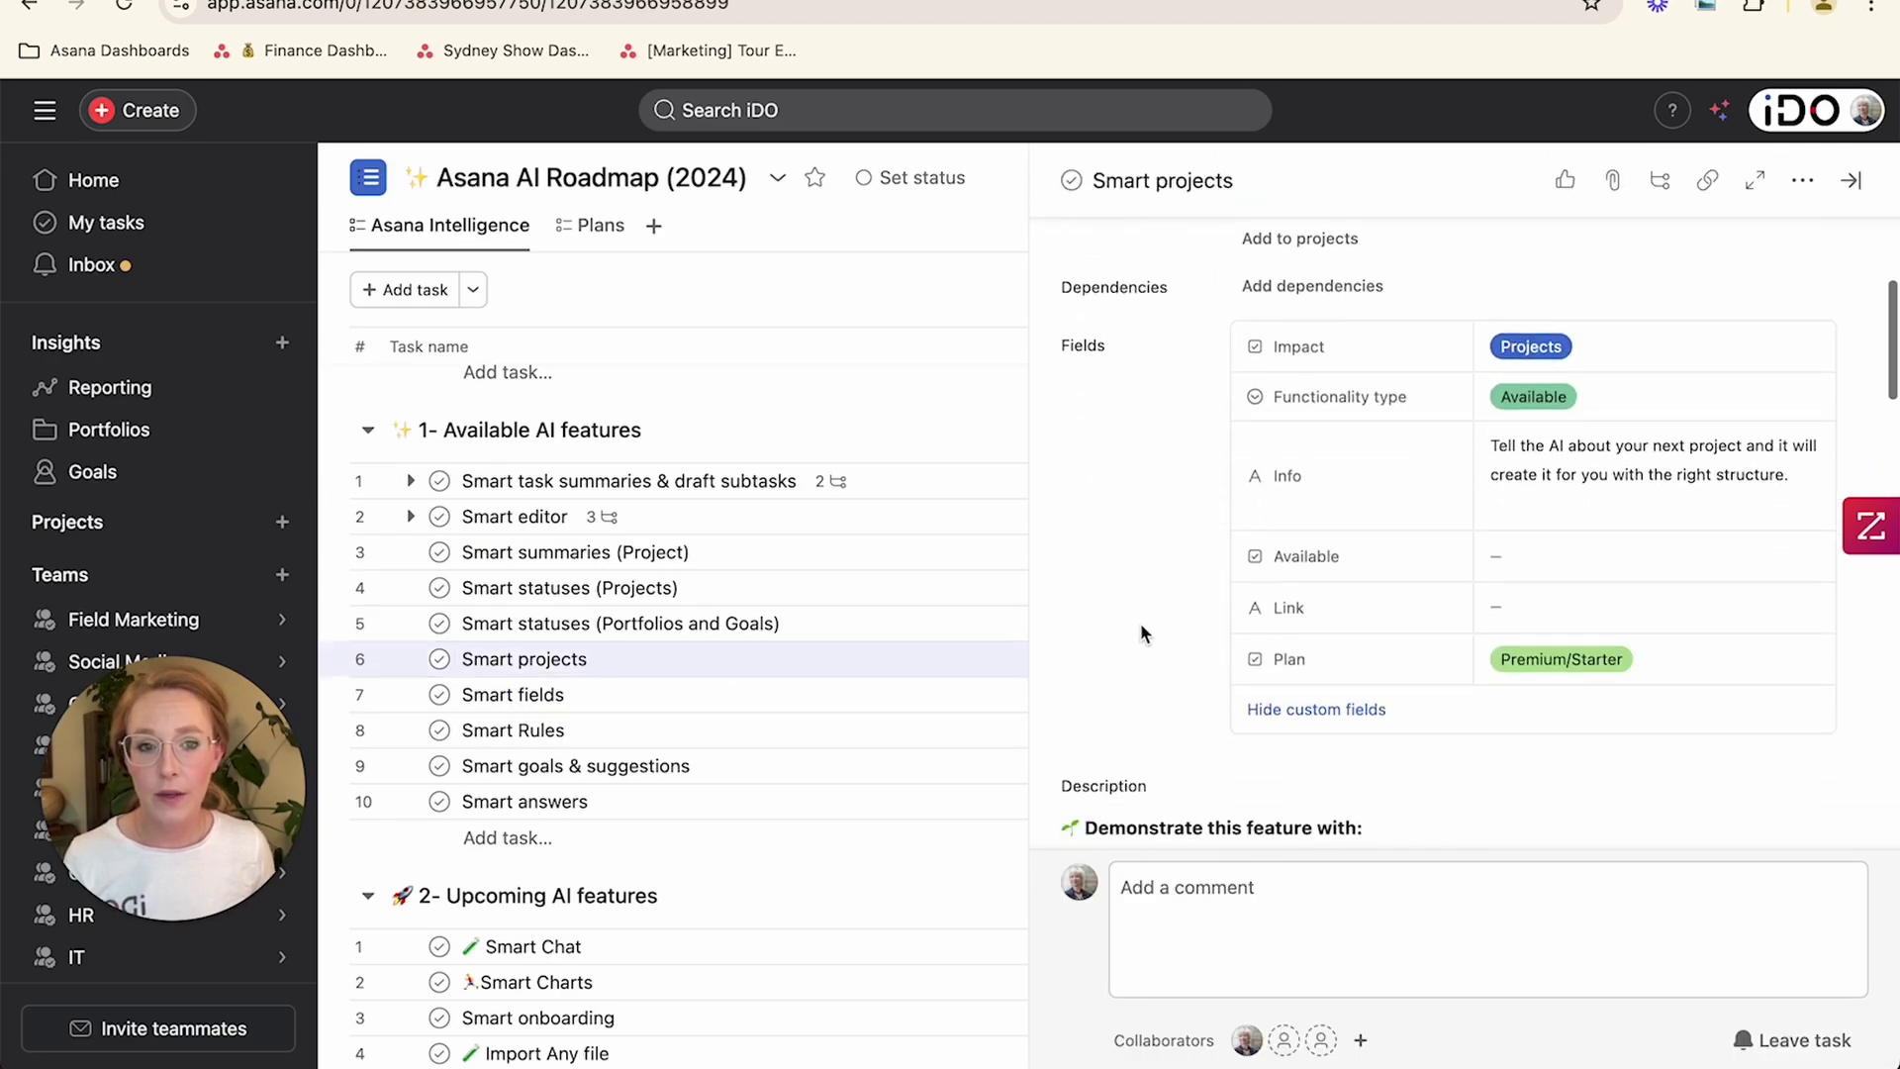
scroll(1140, 628, "down", 5)
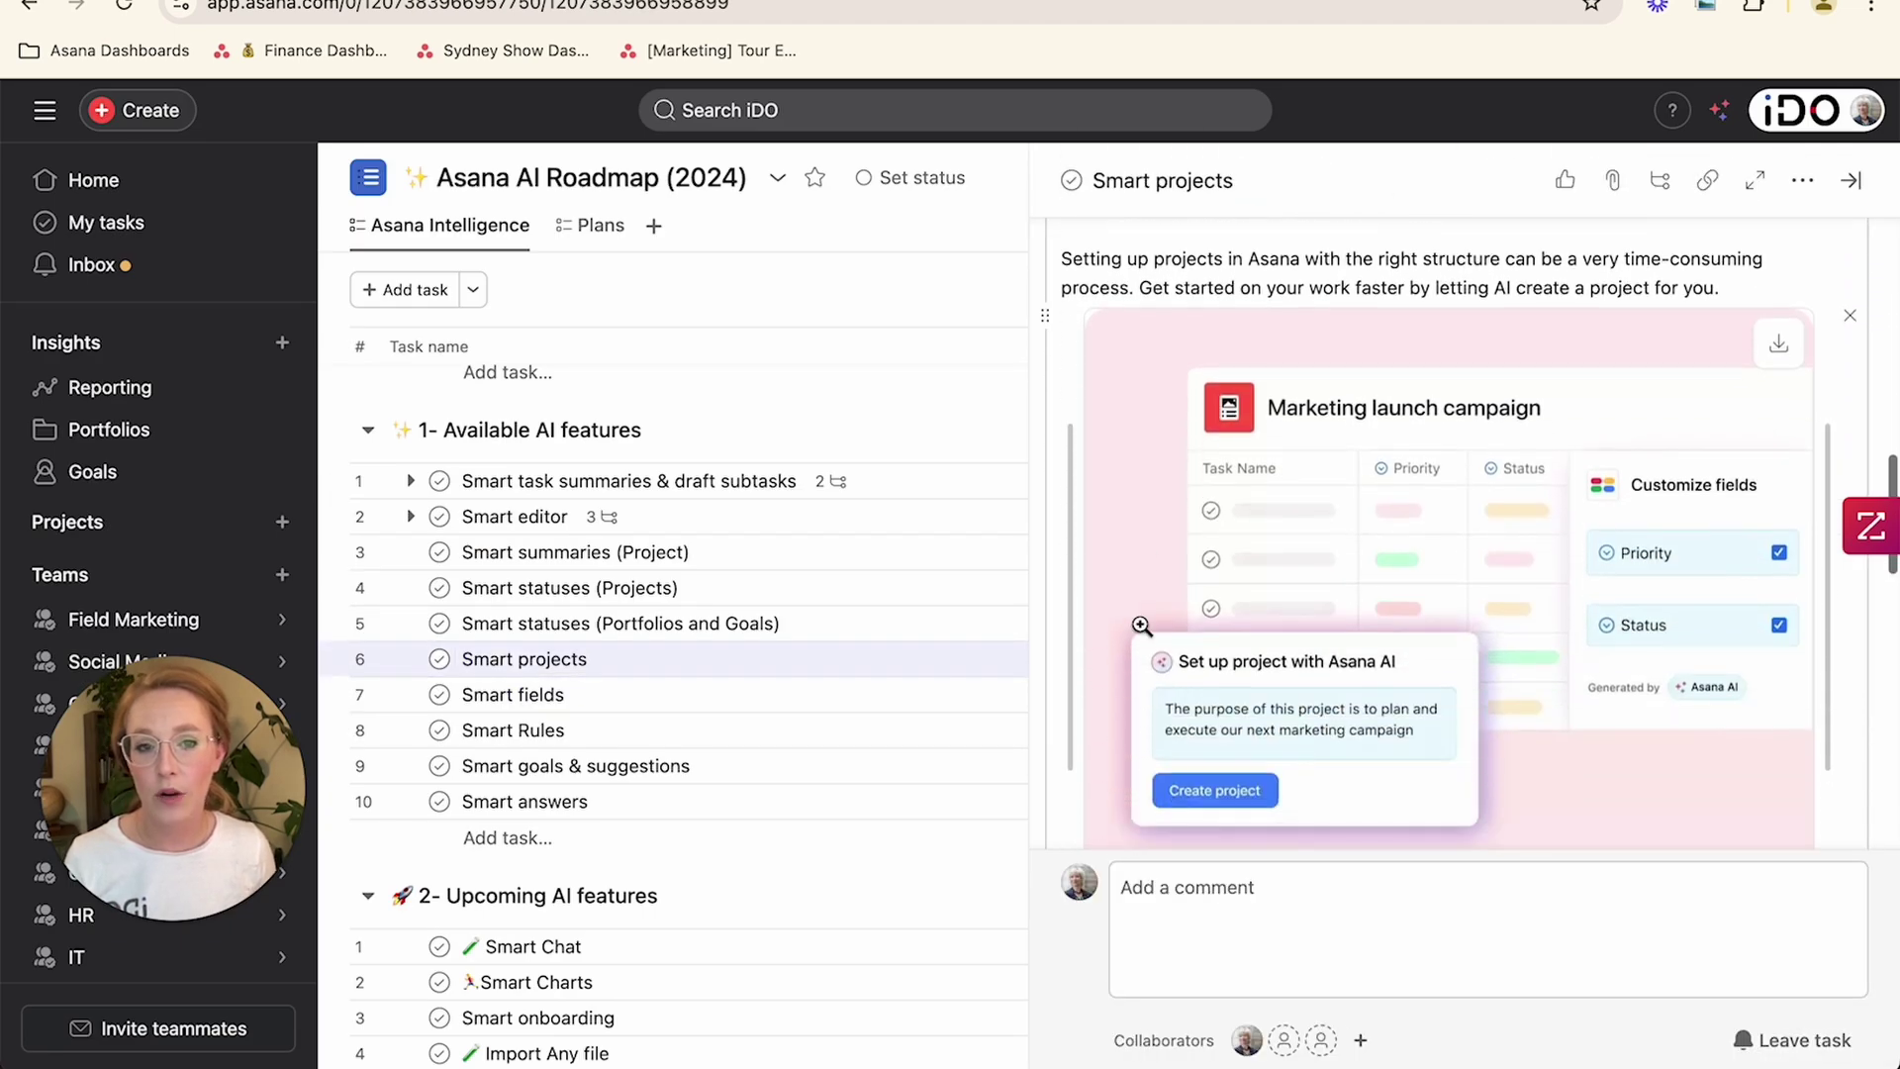
Step: Create a blank project named Marketing Campaign from the suggested name
left_click(153, 121)
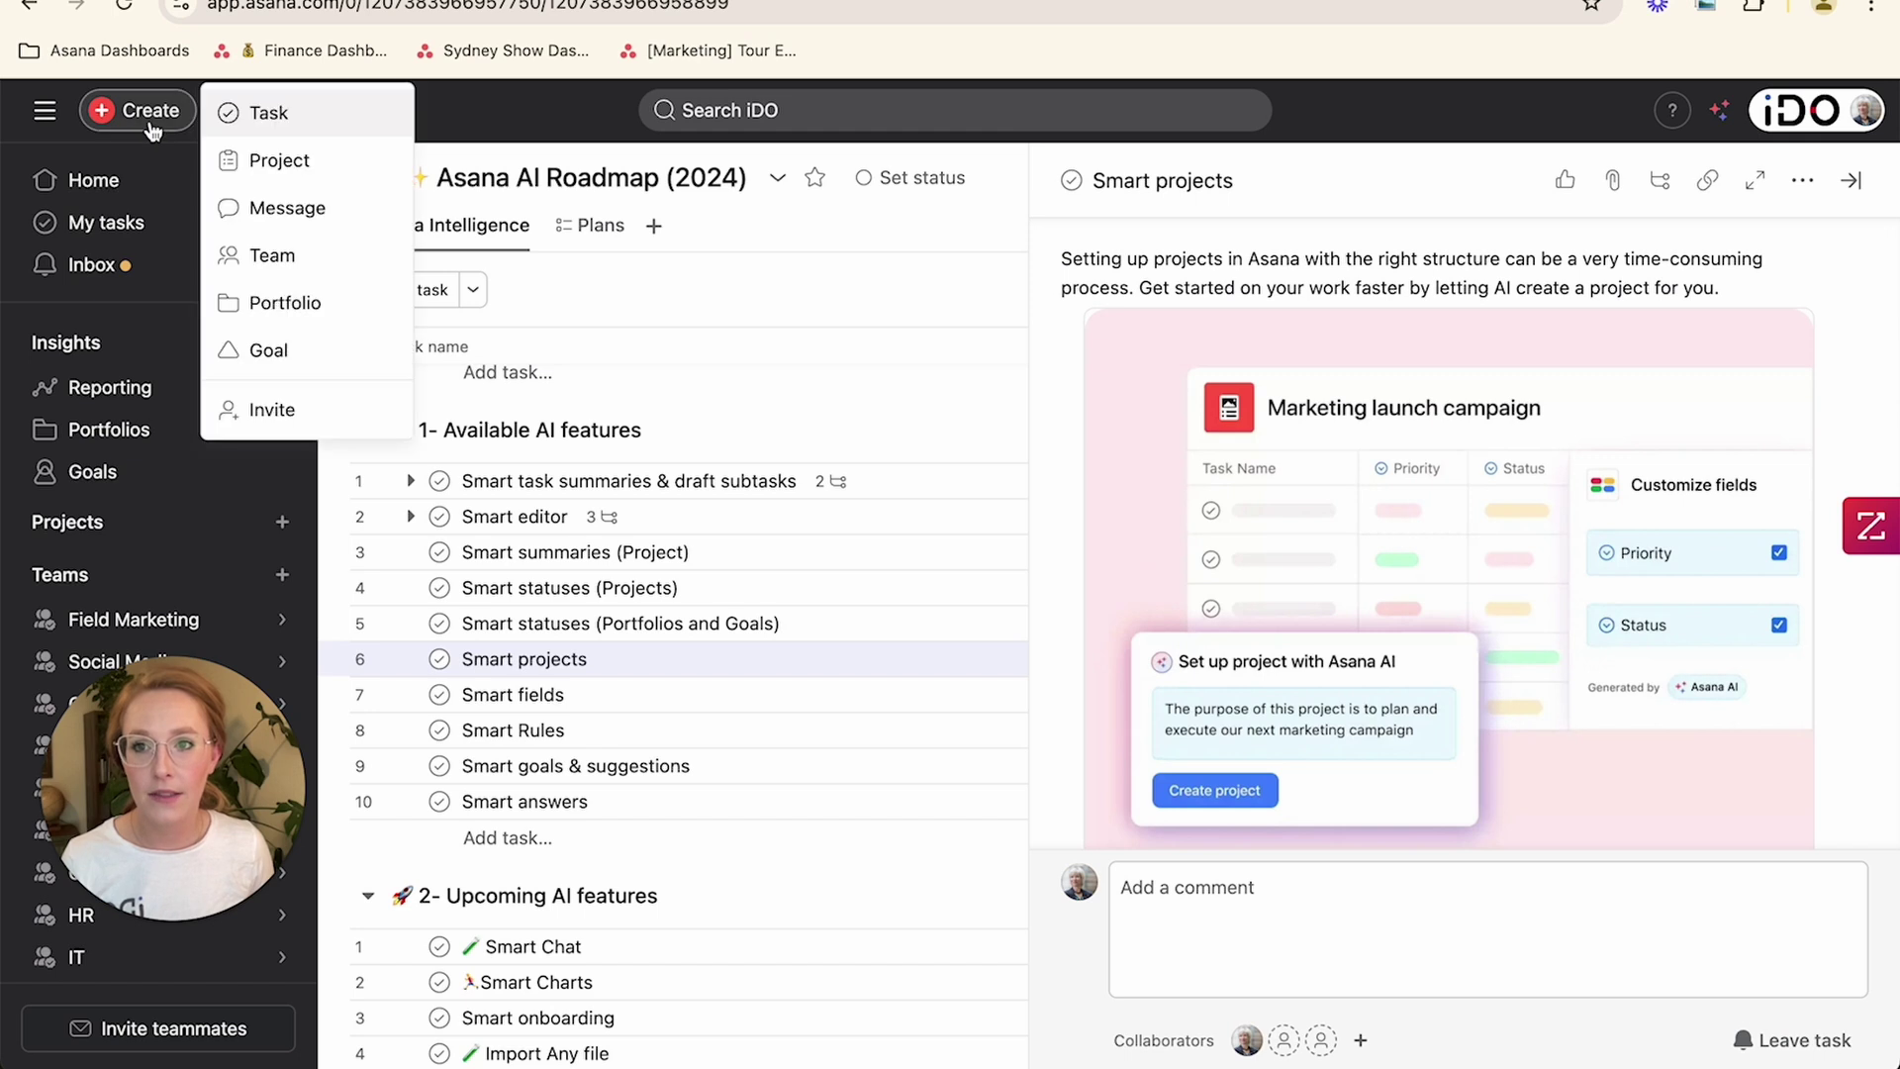
left_click(272, 163)
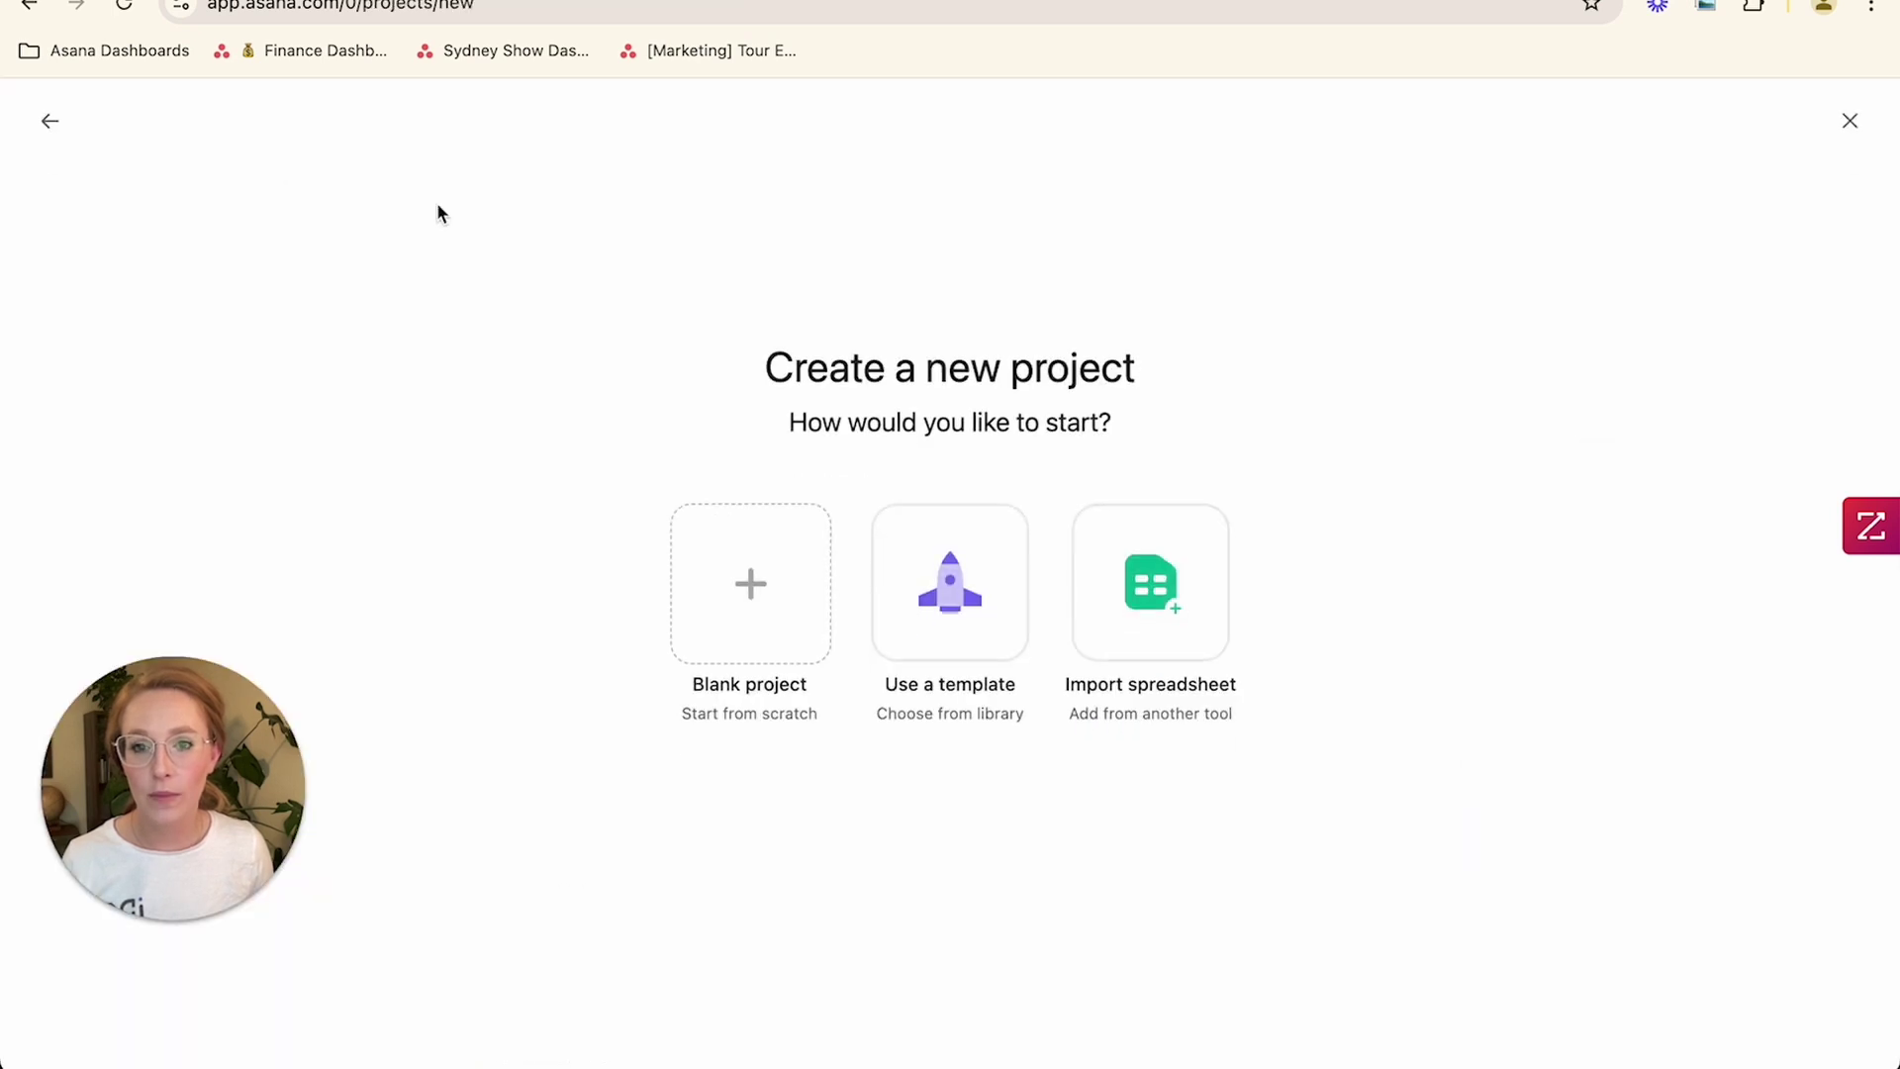
left_click(798, 584)
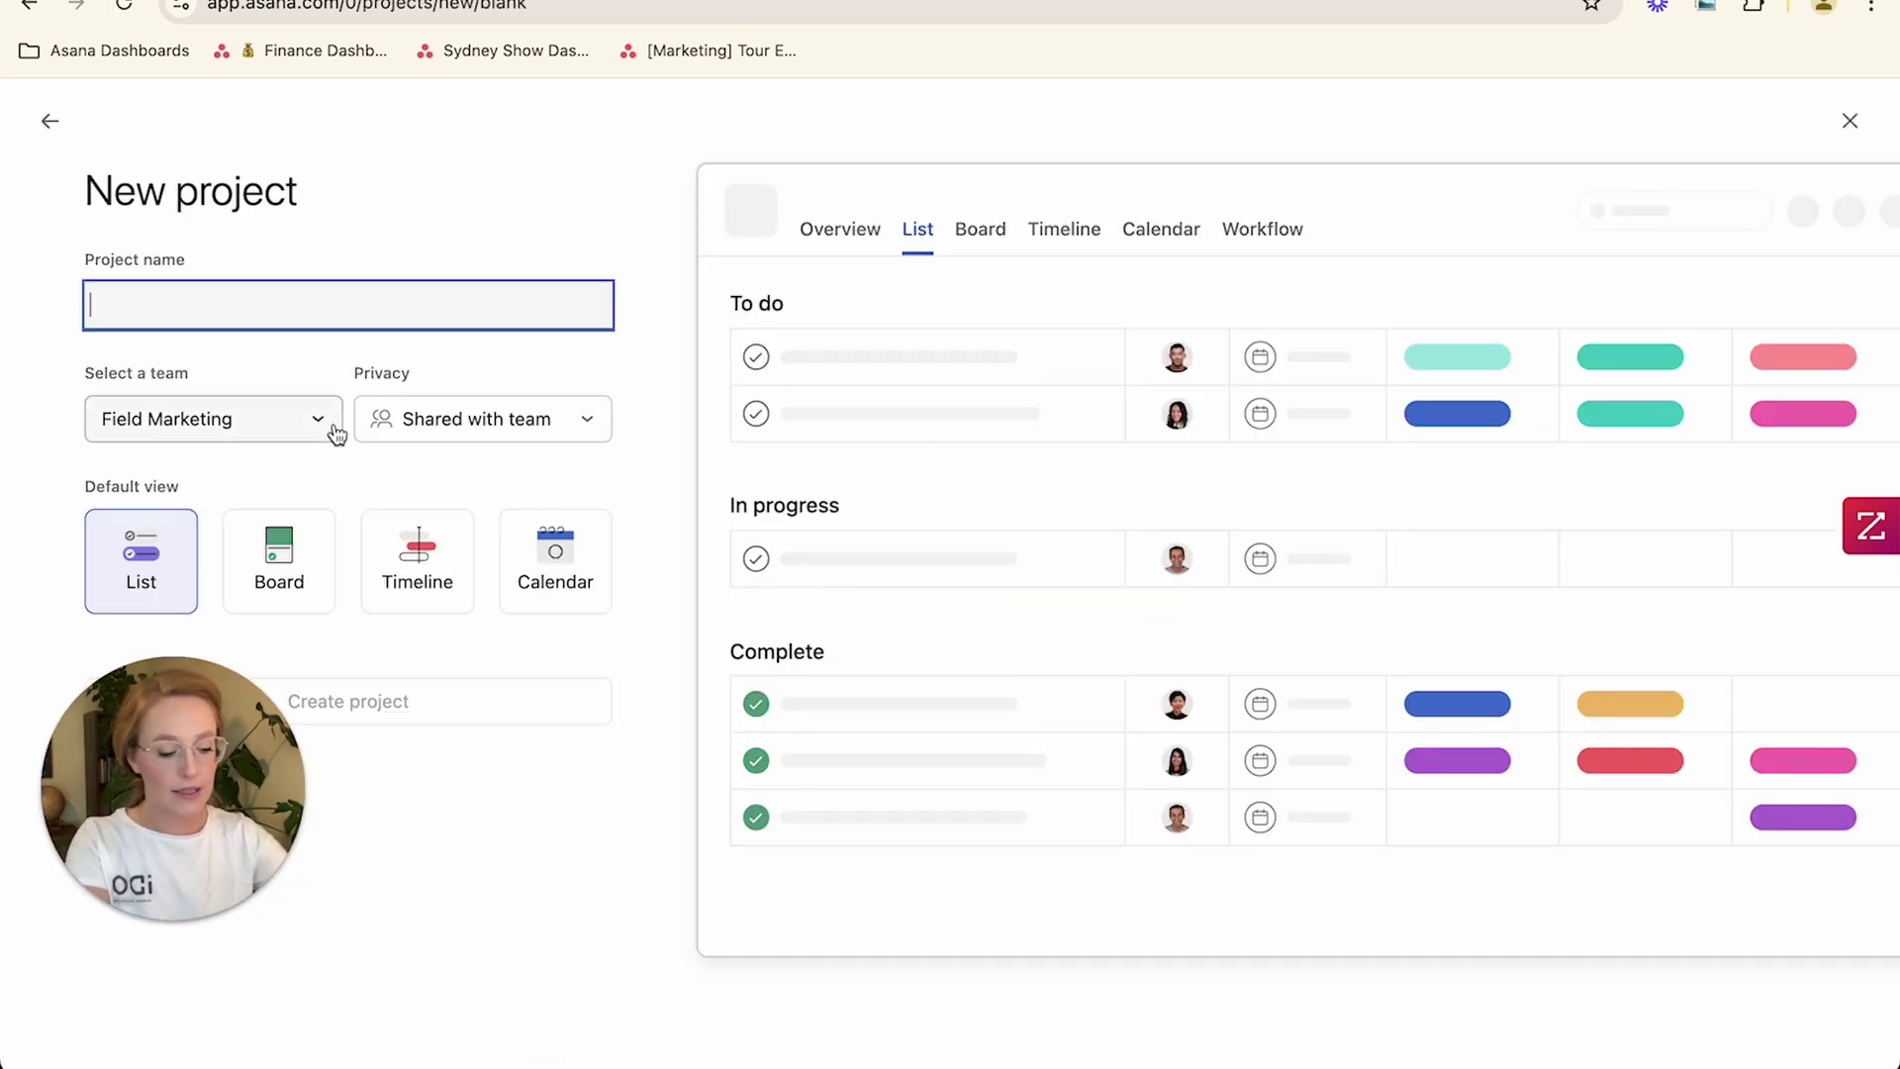
type("Marketing")
left_click(326, 420)
left_click_drag(139, 366, 353, 371)
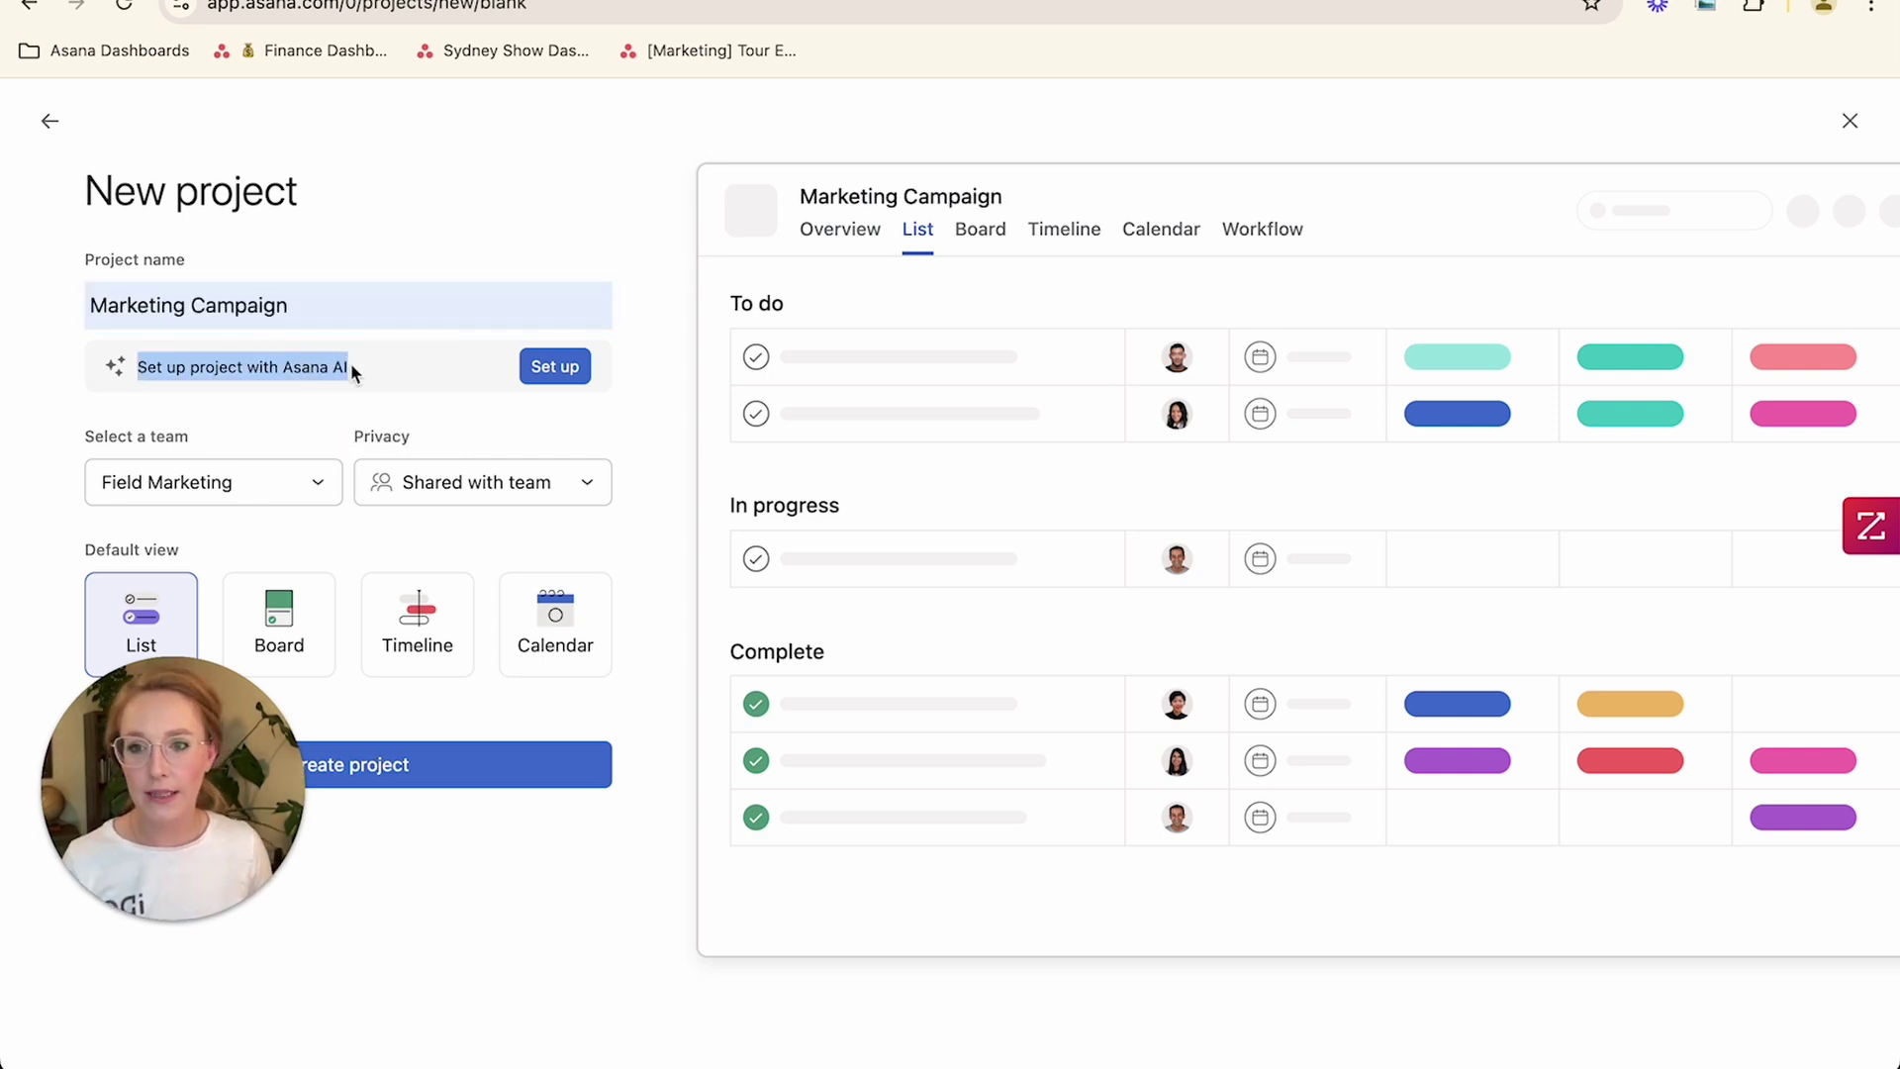
Step: Have AI set up the project, append 'And also include budget tracking.' to its purpose, and retry
left_click(563, 378)
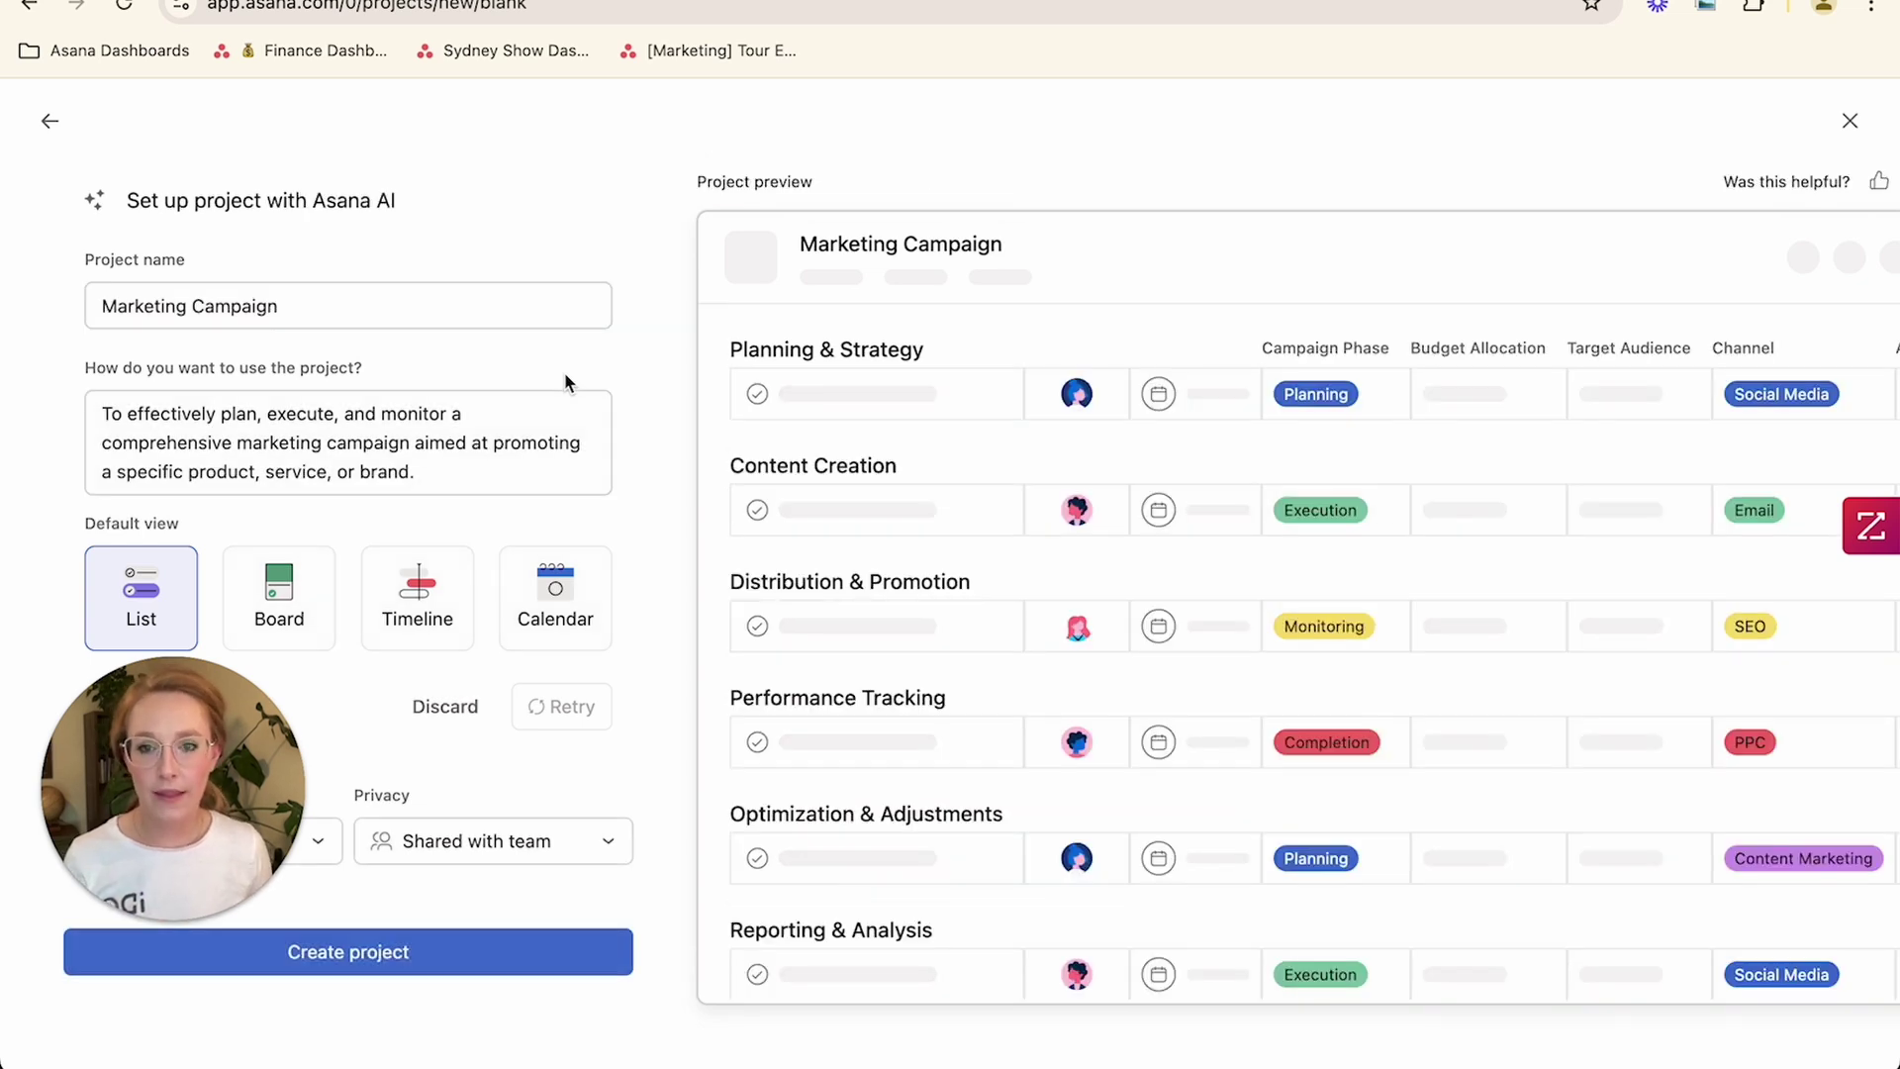
left_click_drag(103, 416, 440, 468)
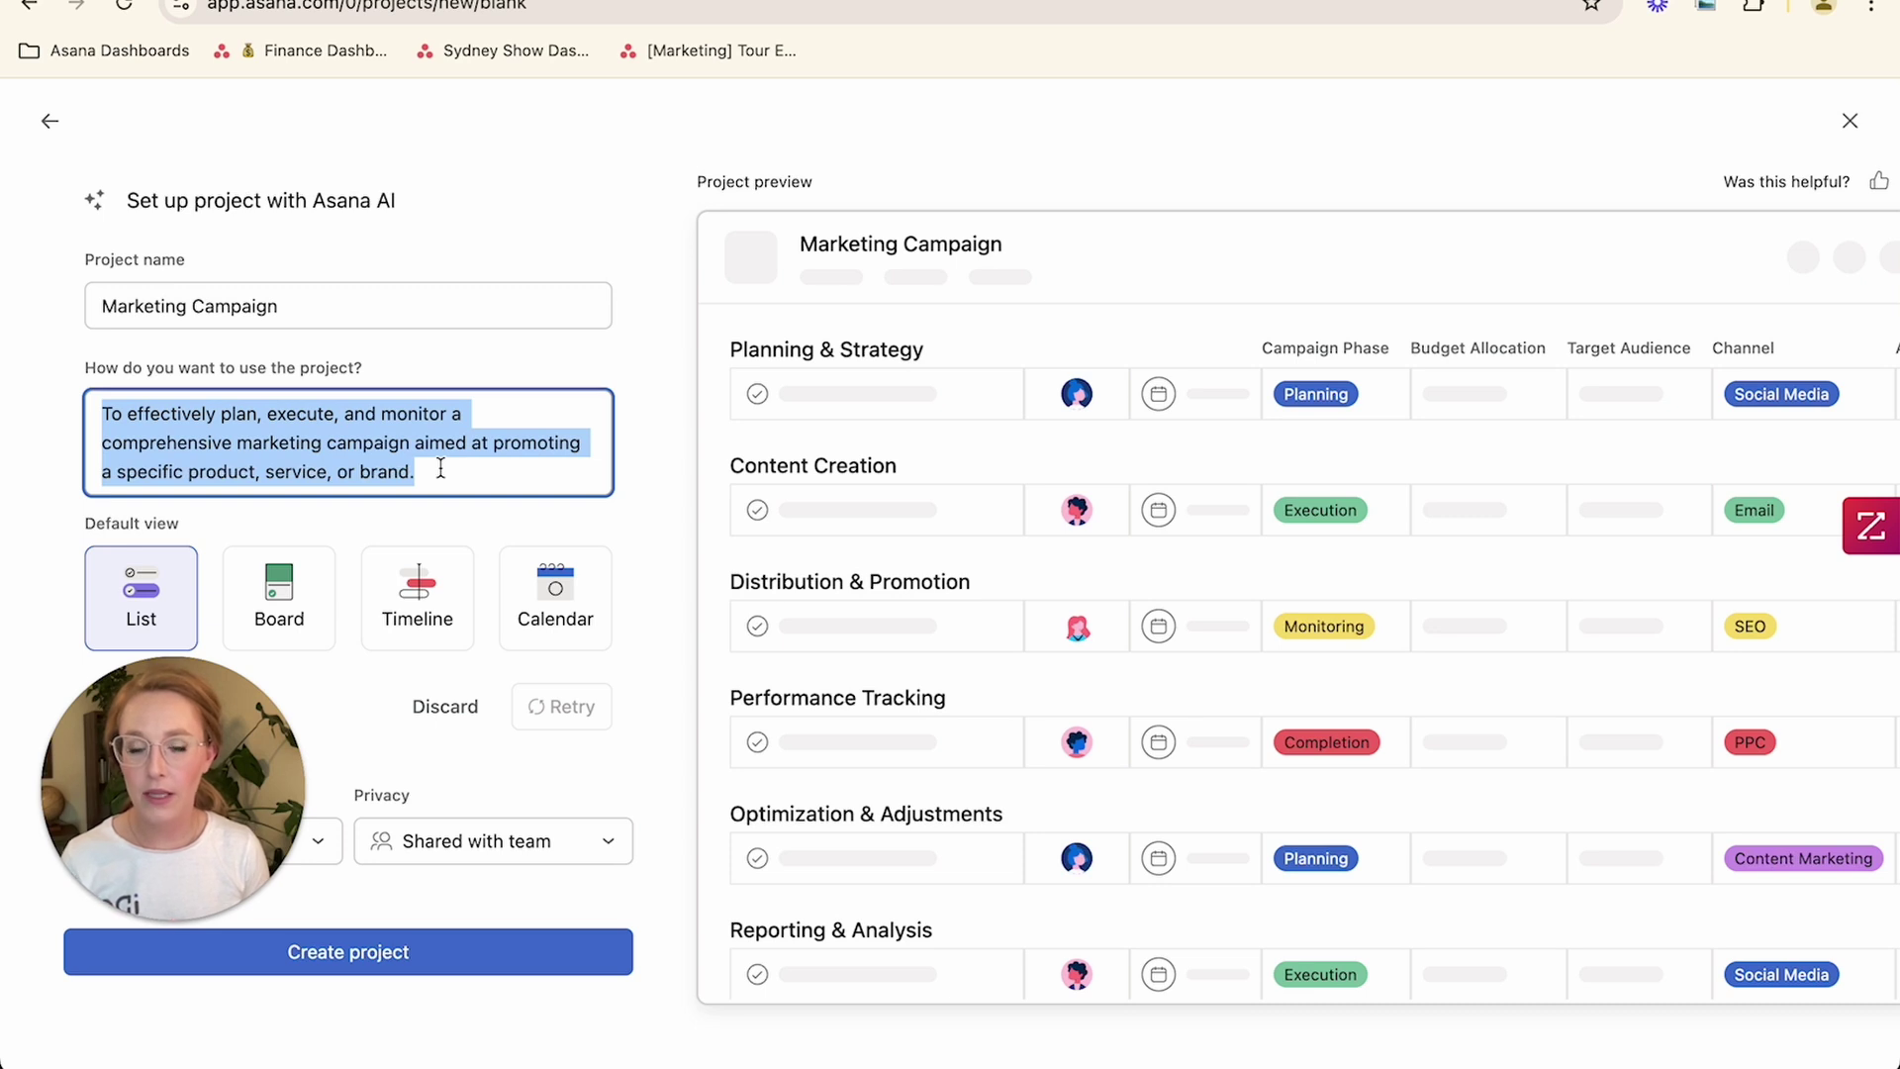
left_click(440, 468)
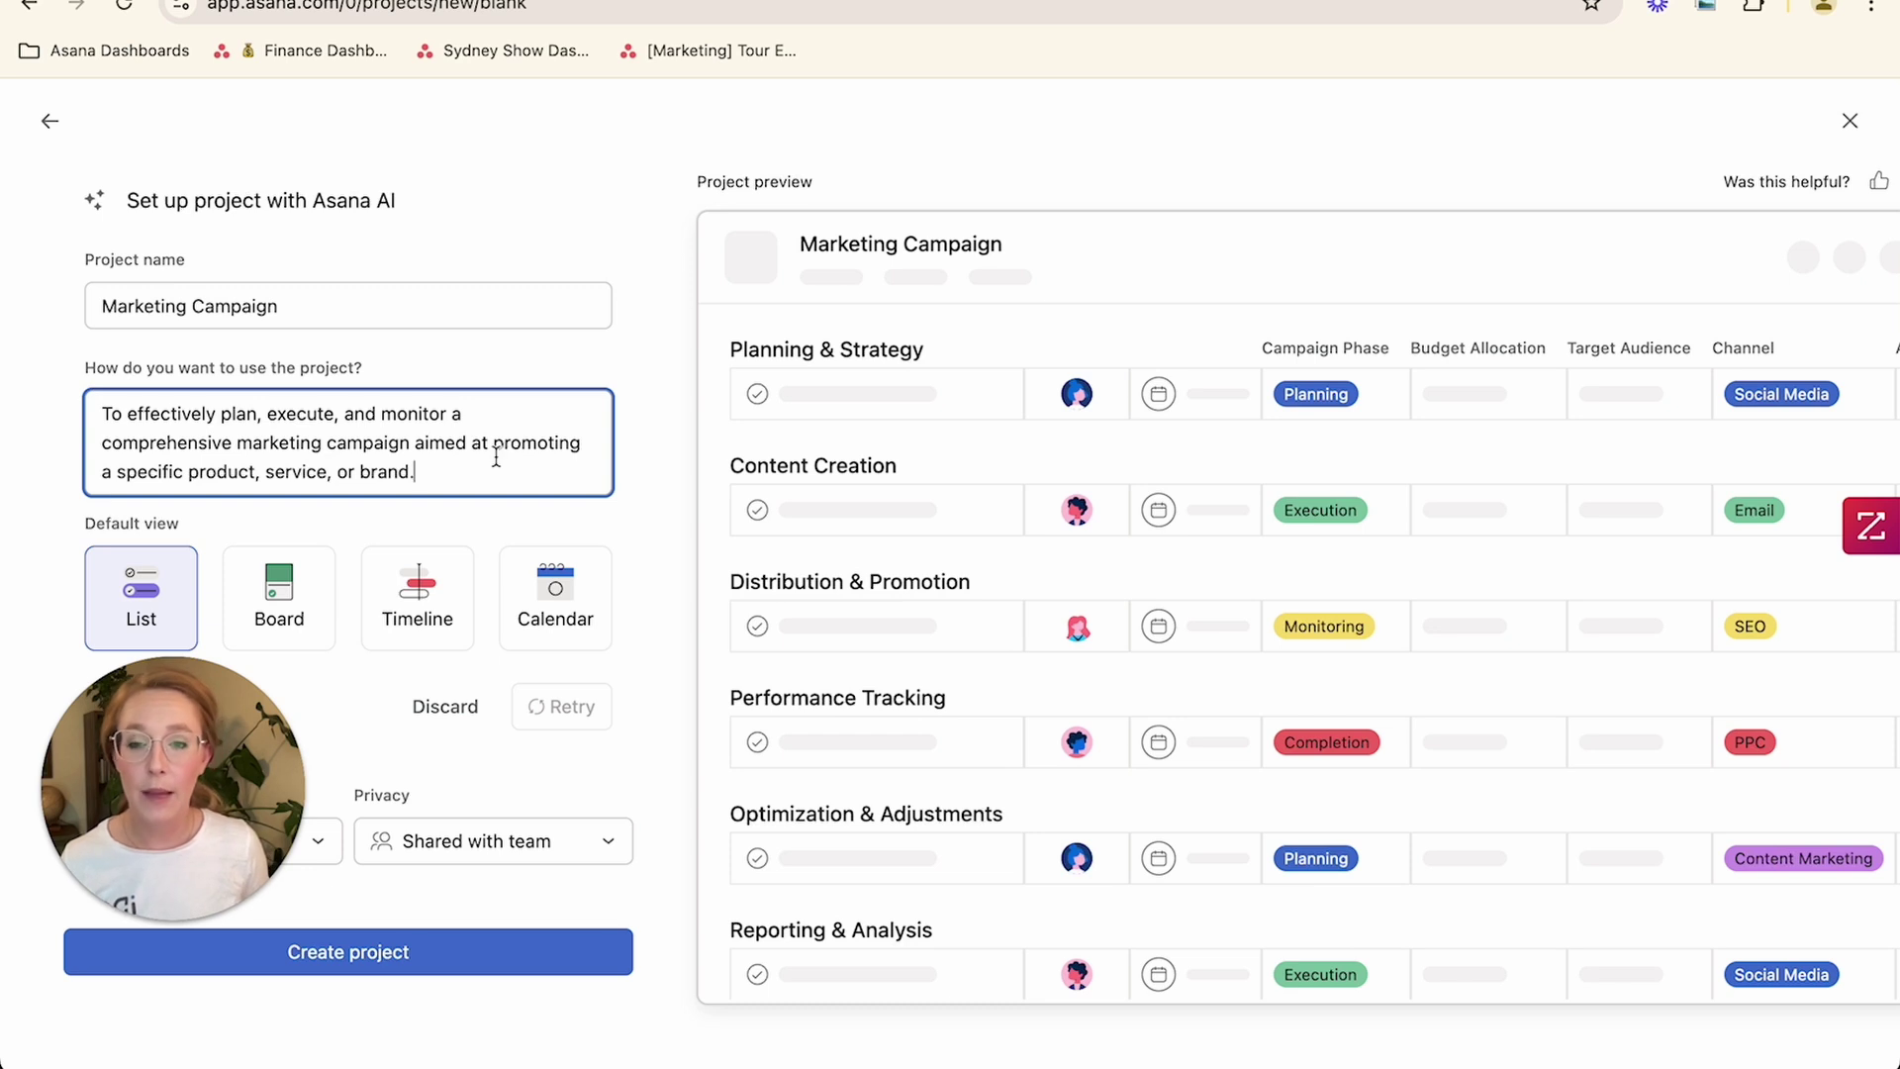
type("And also include budget tracking")
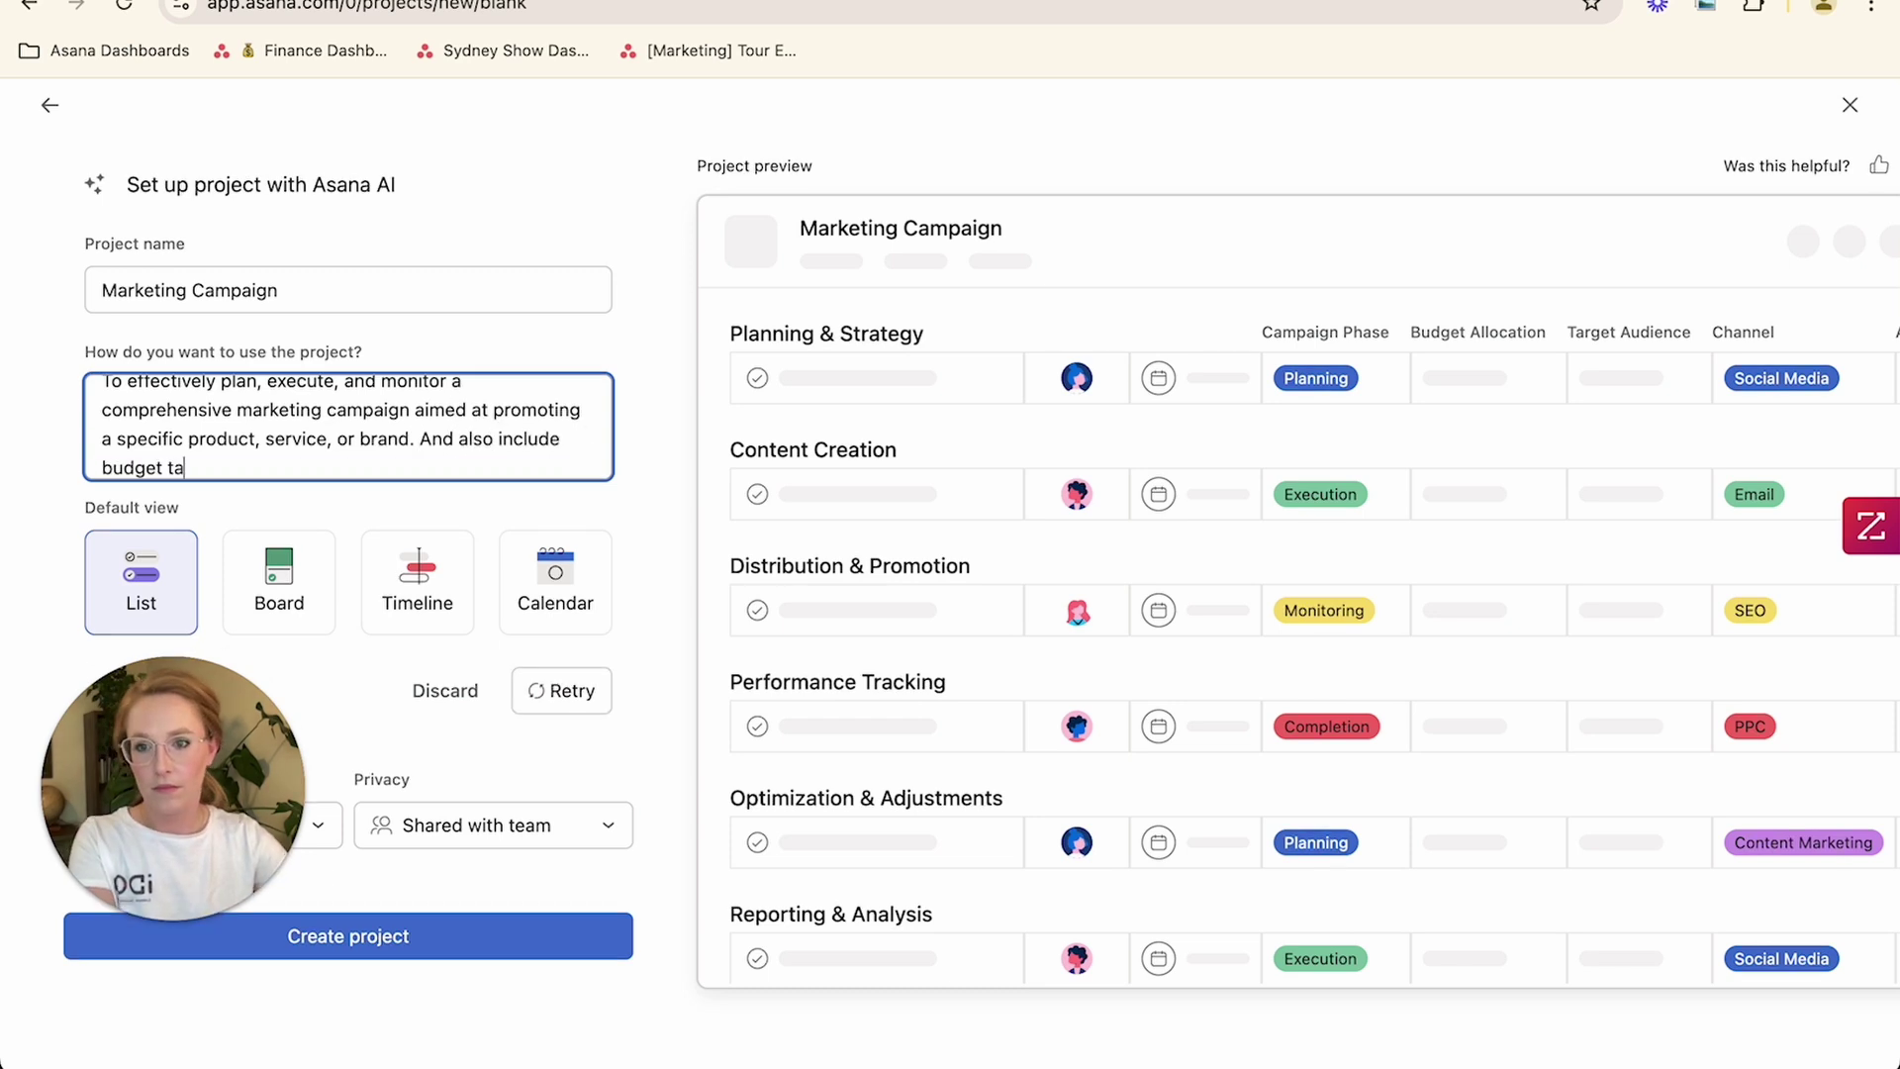
type(".")
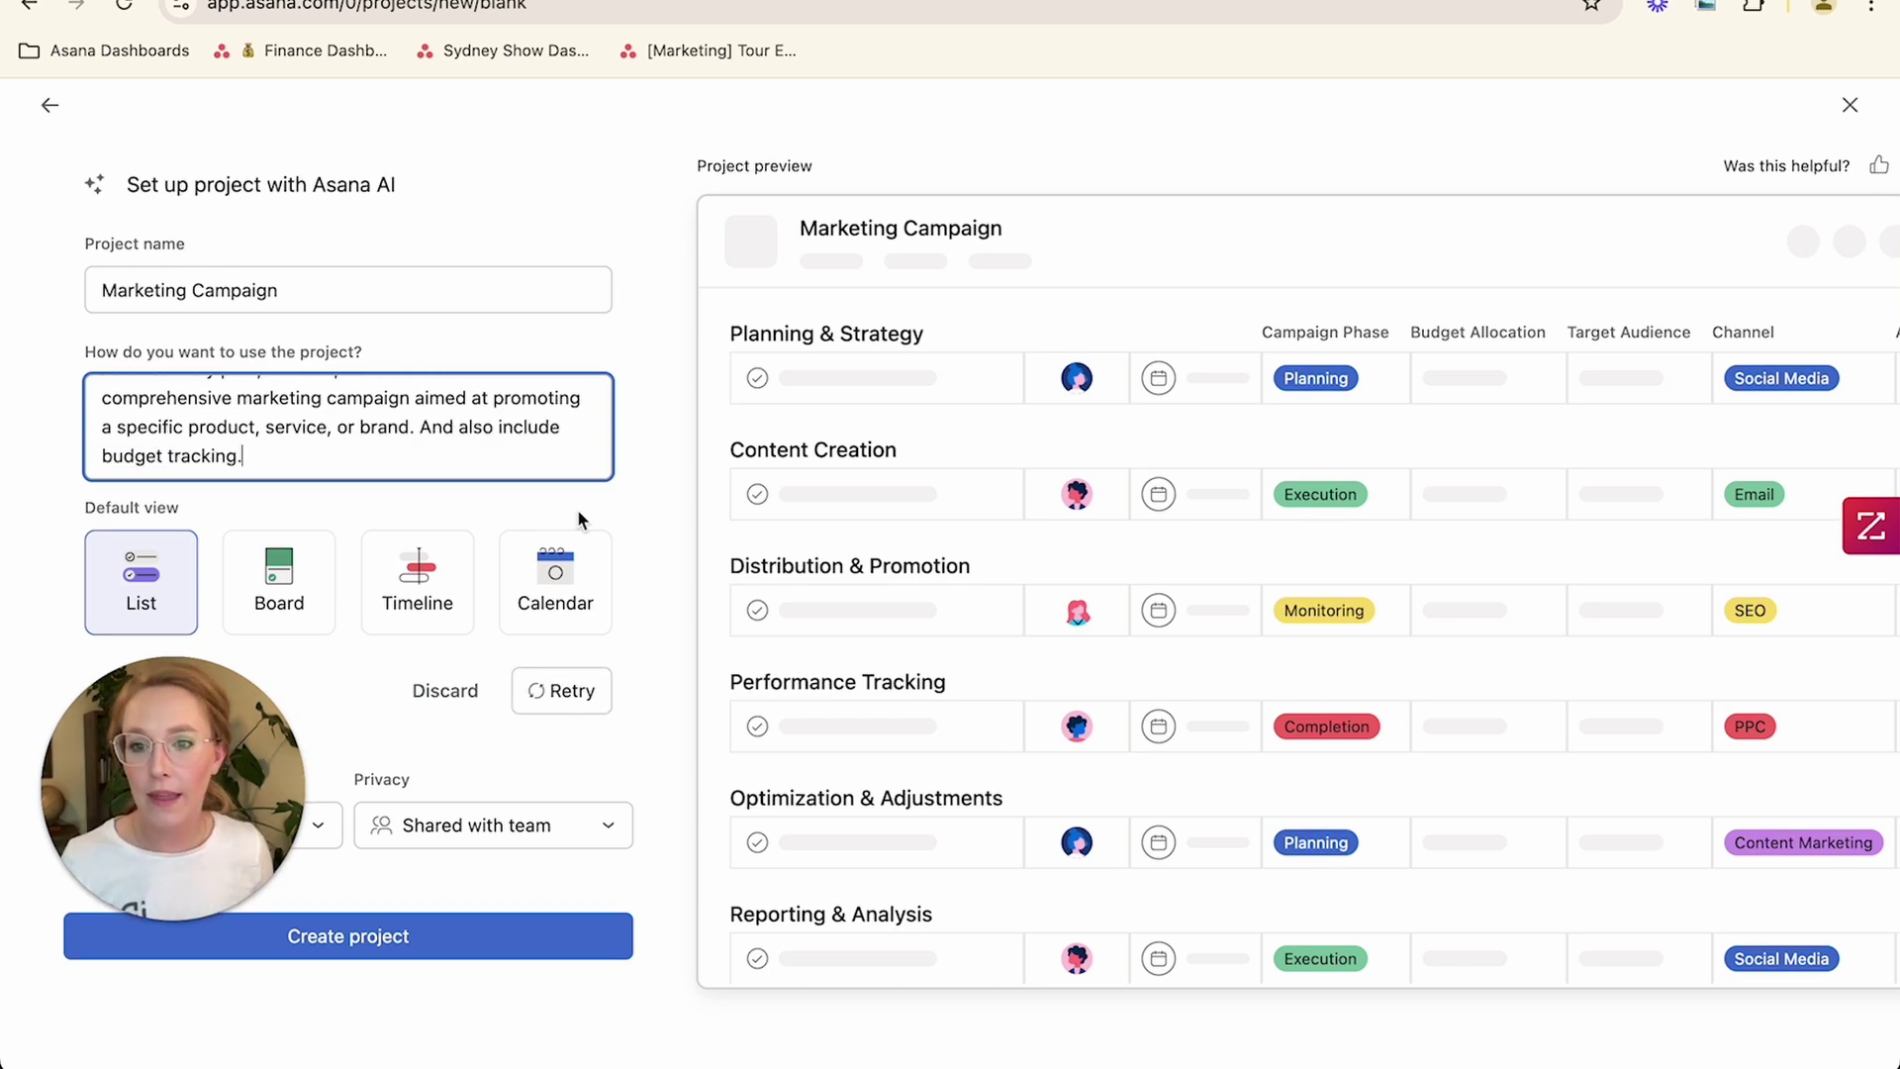
left_click(653, 513)
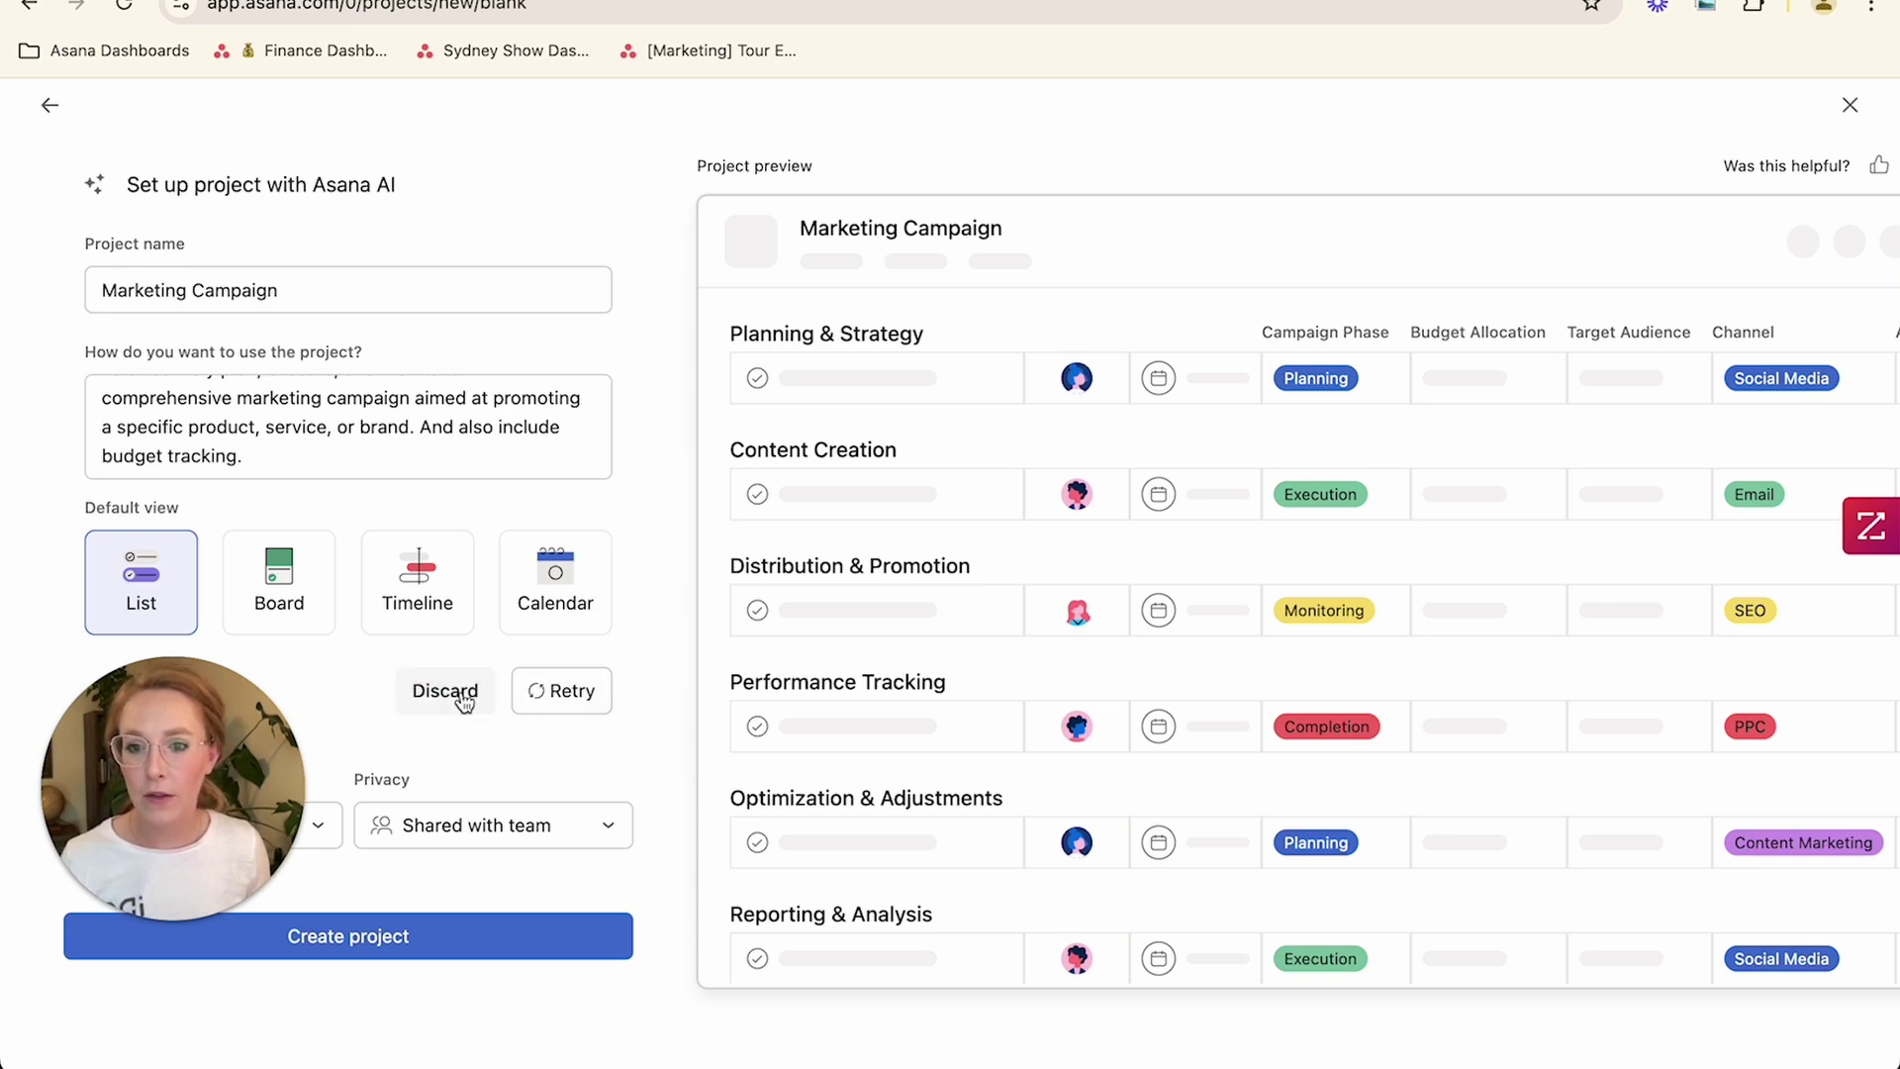
left_click(580, 695)
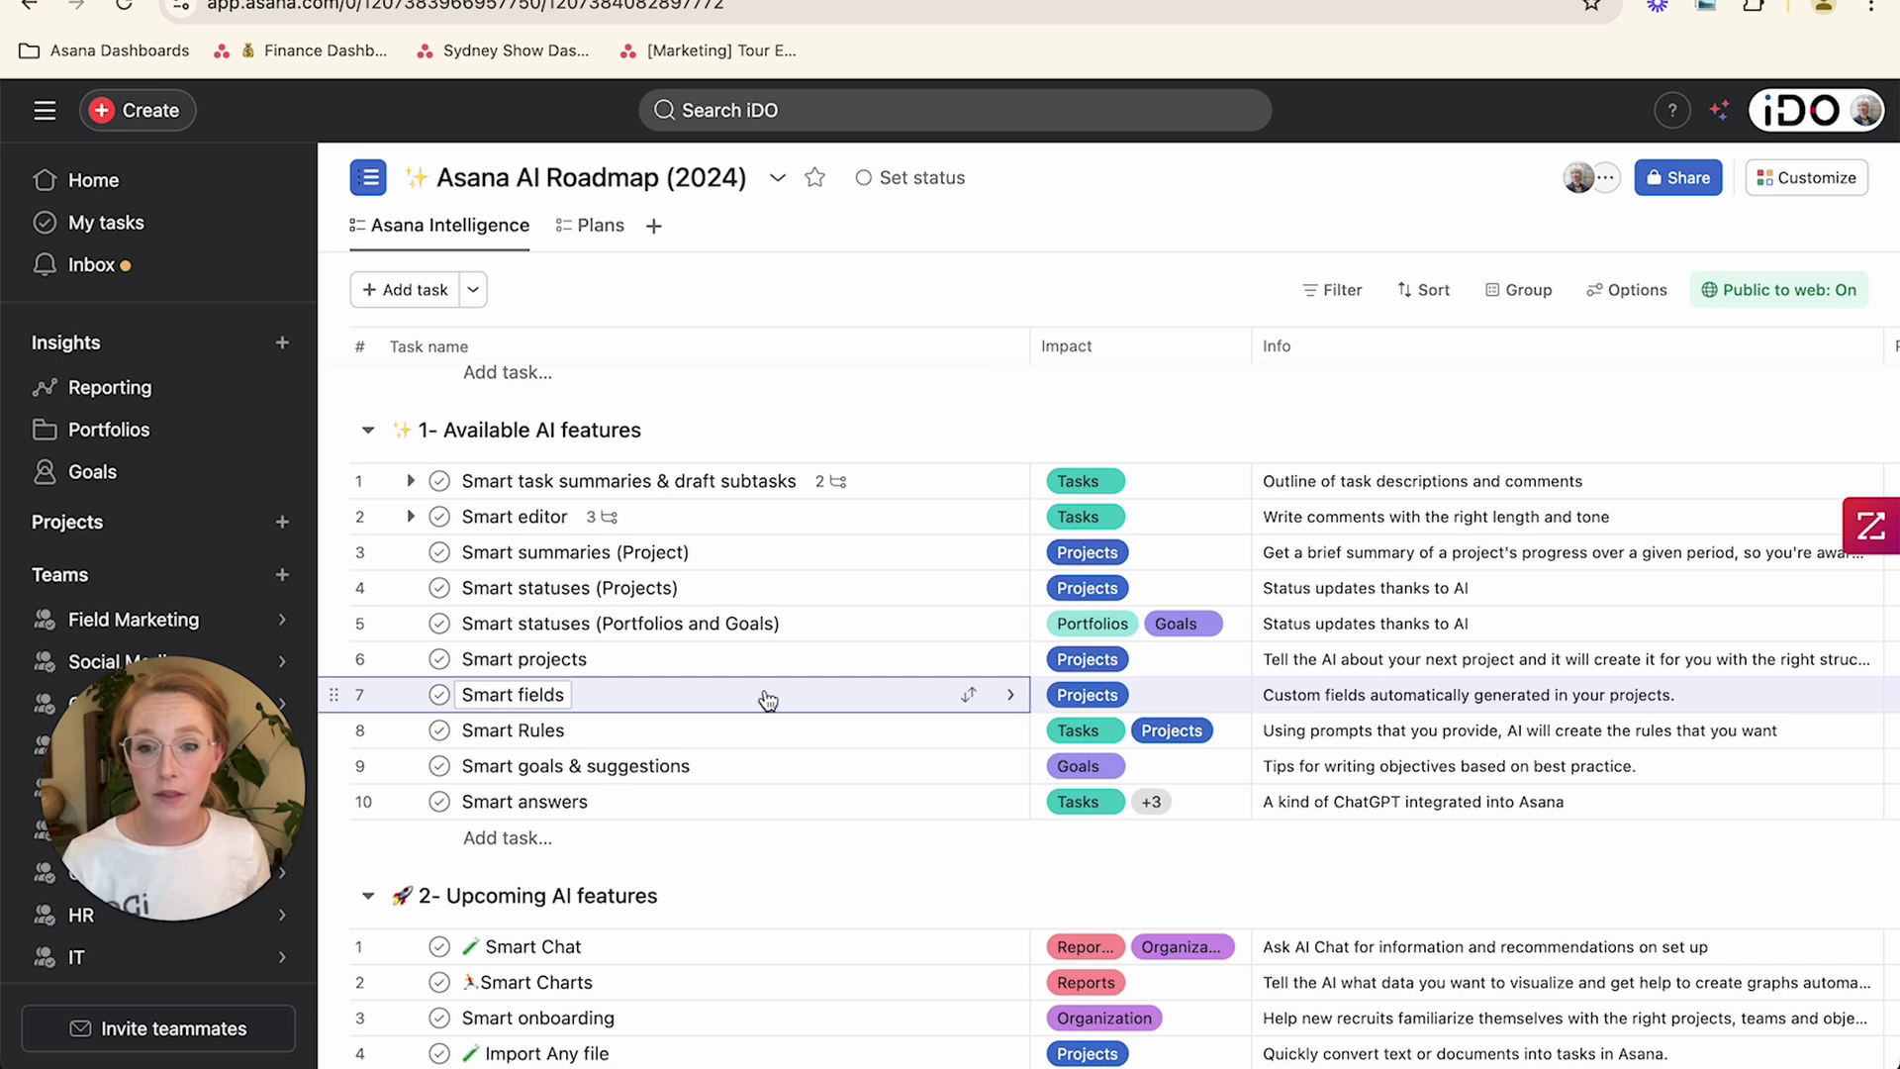
Step: Open the Smart fields task and follow its Satisfaction Survey project link
left_click(1010, 695)
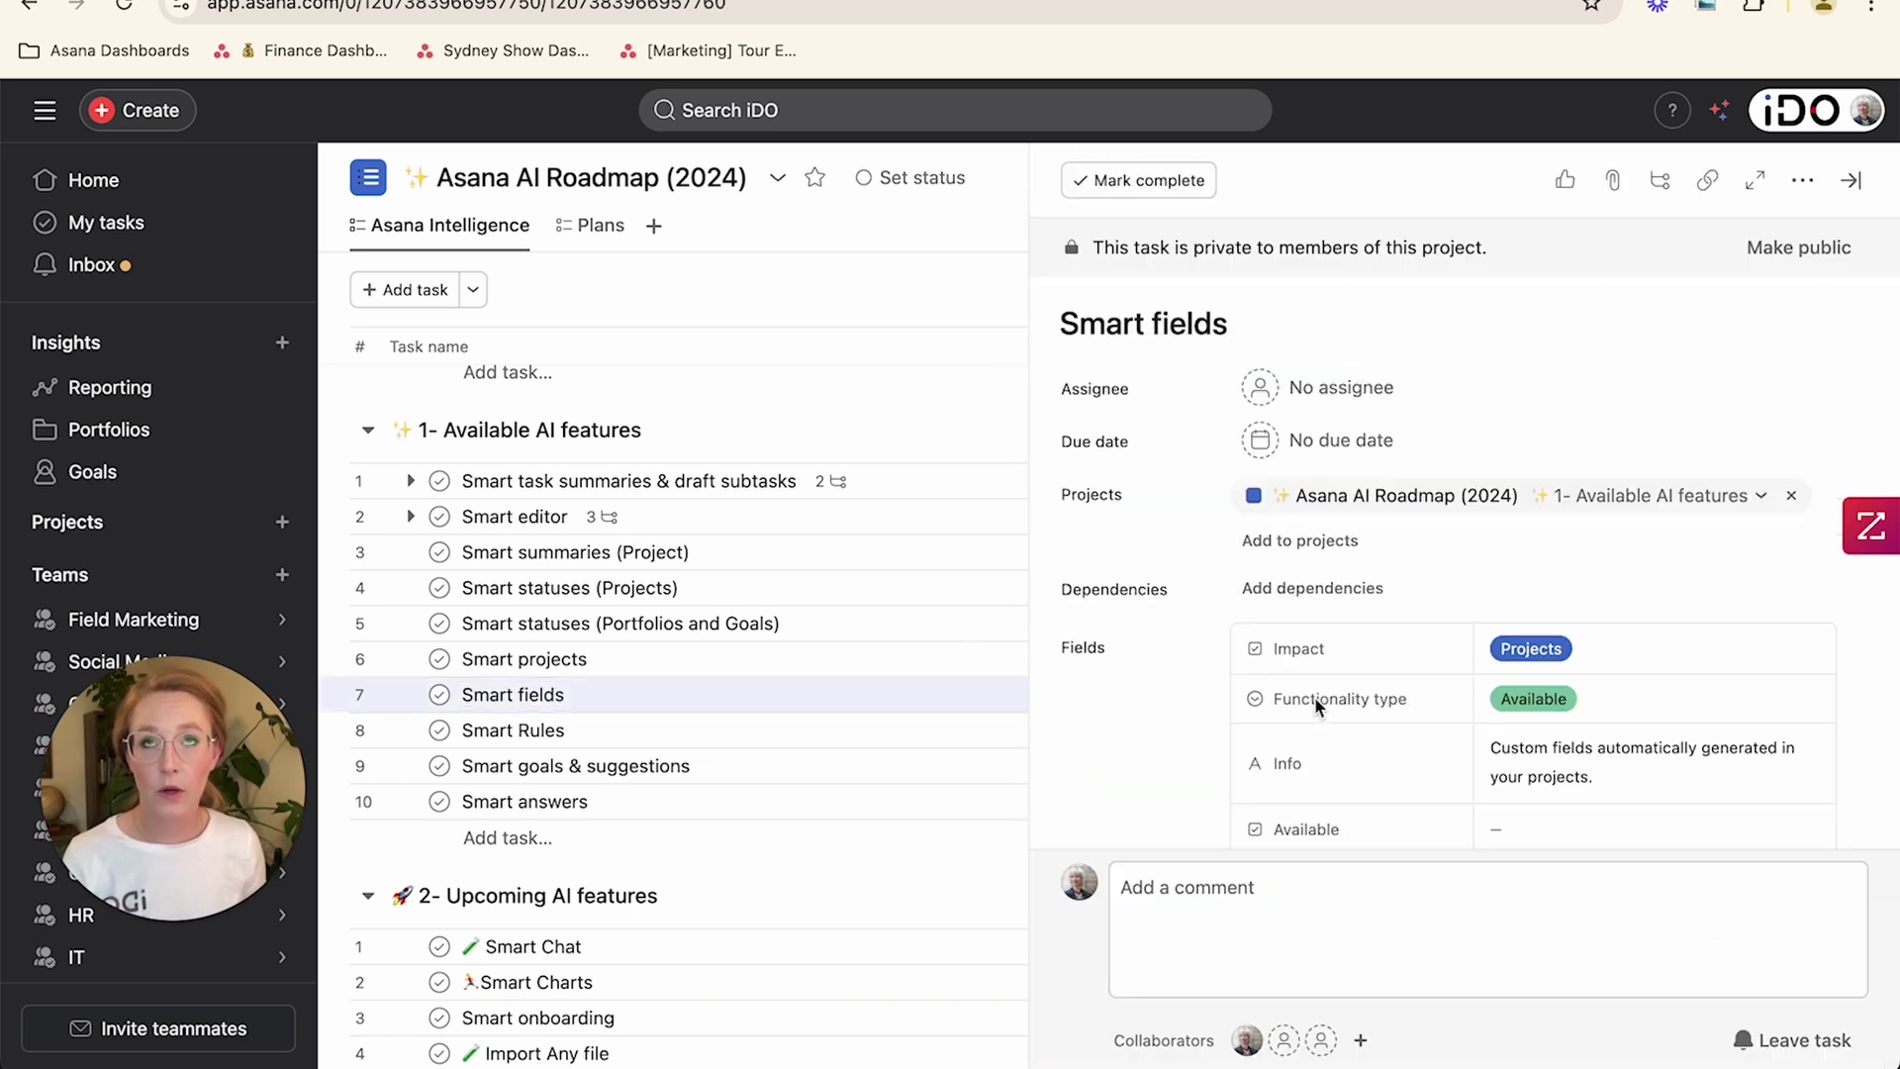
mouse_move(1314, 697)
scroll(1360, 728, "down", 8)
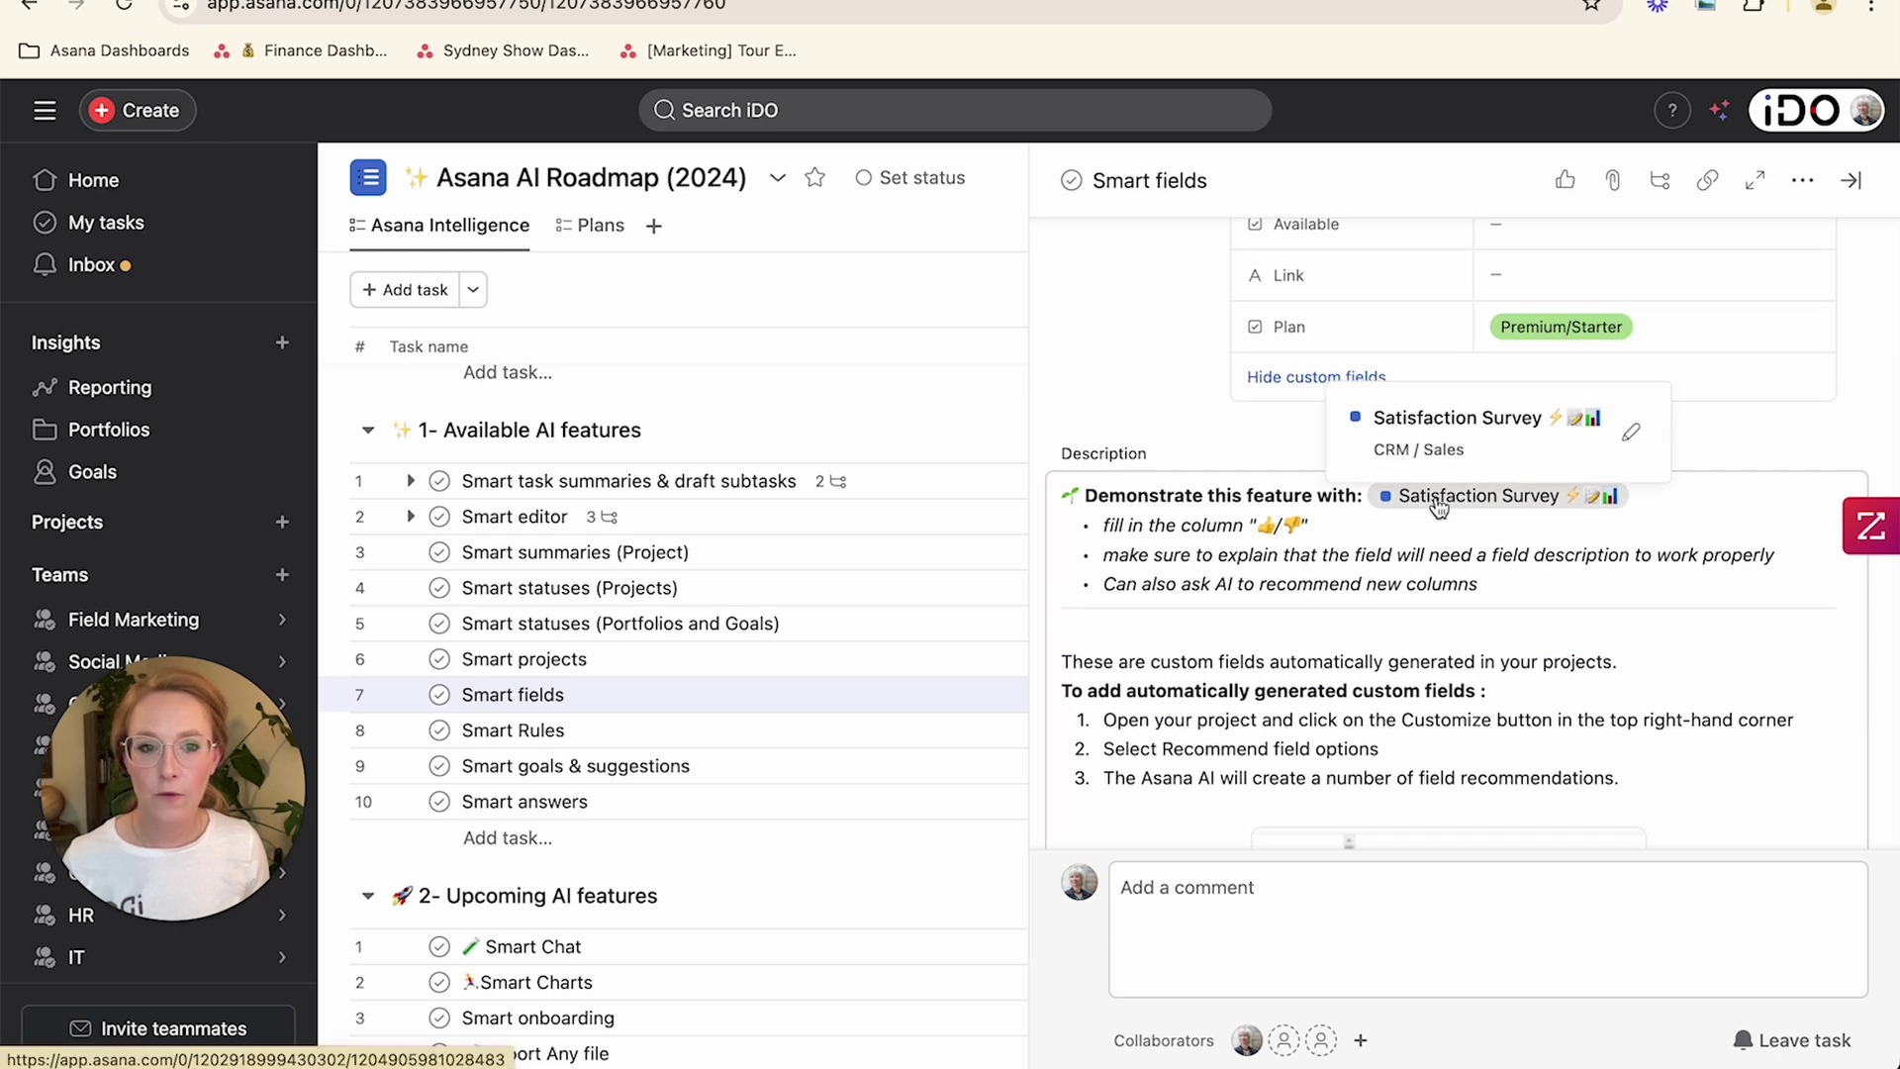
left_click(1434, 498)
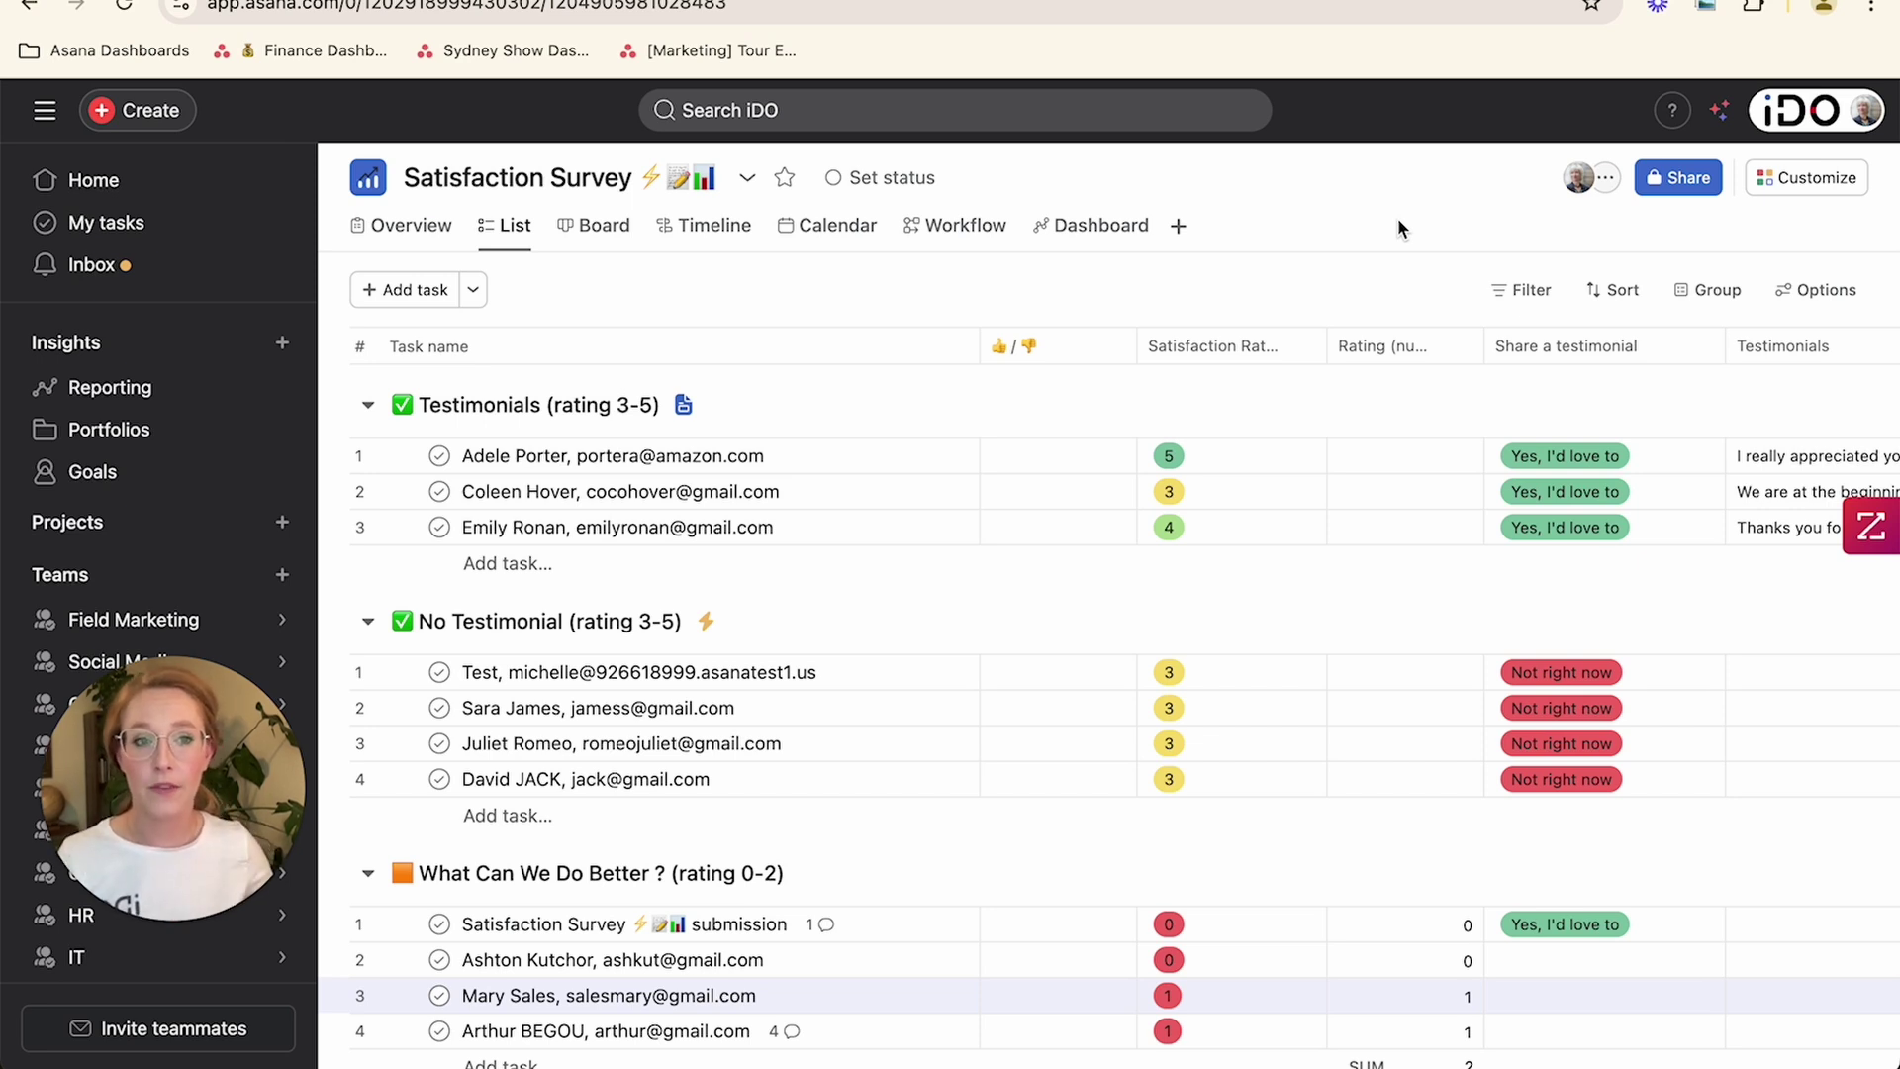
Step: Have Asana AI recommend new Satisfaction Survey fields like Client Type, review their options, then exit
left_click(1807, 177)
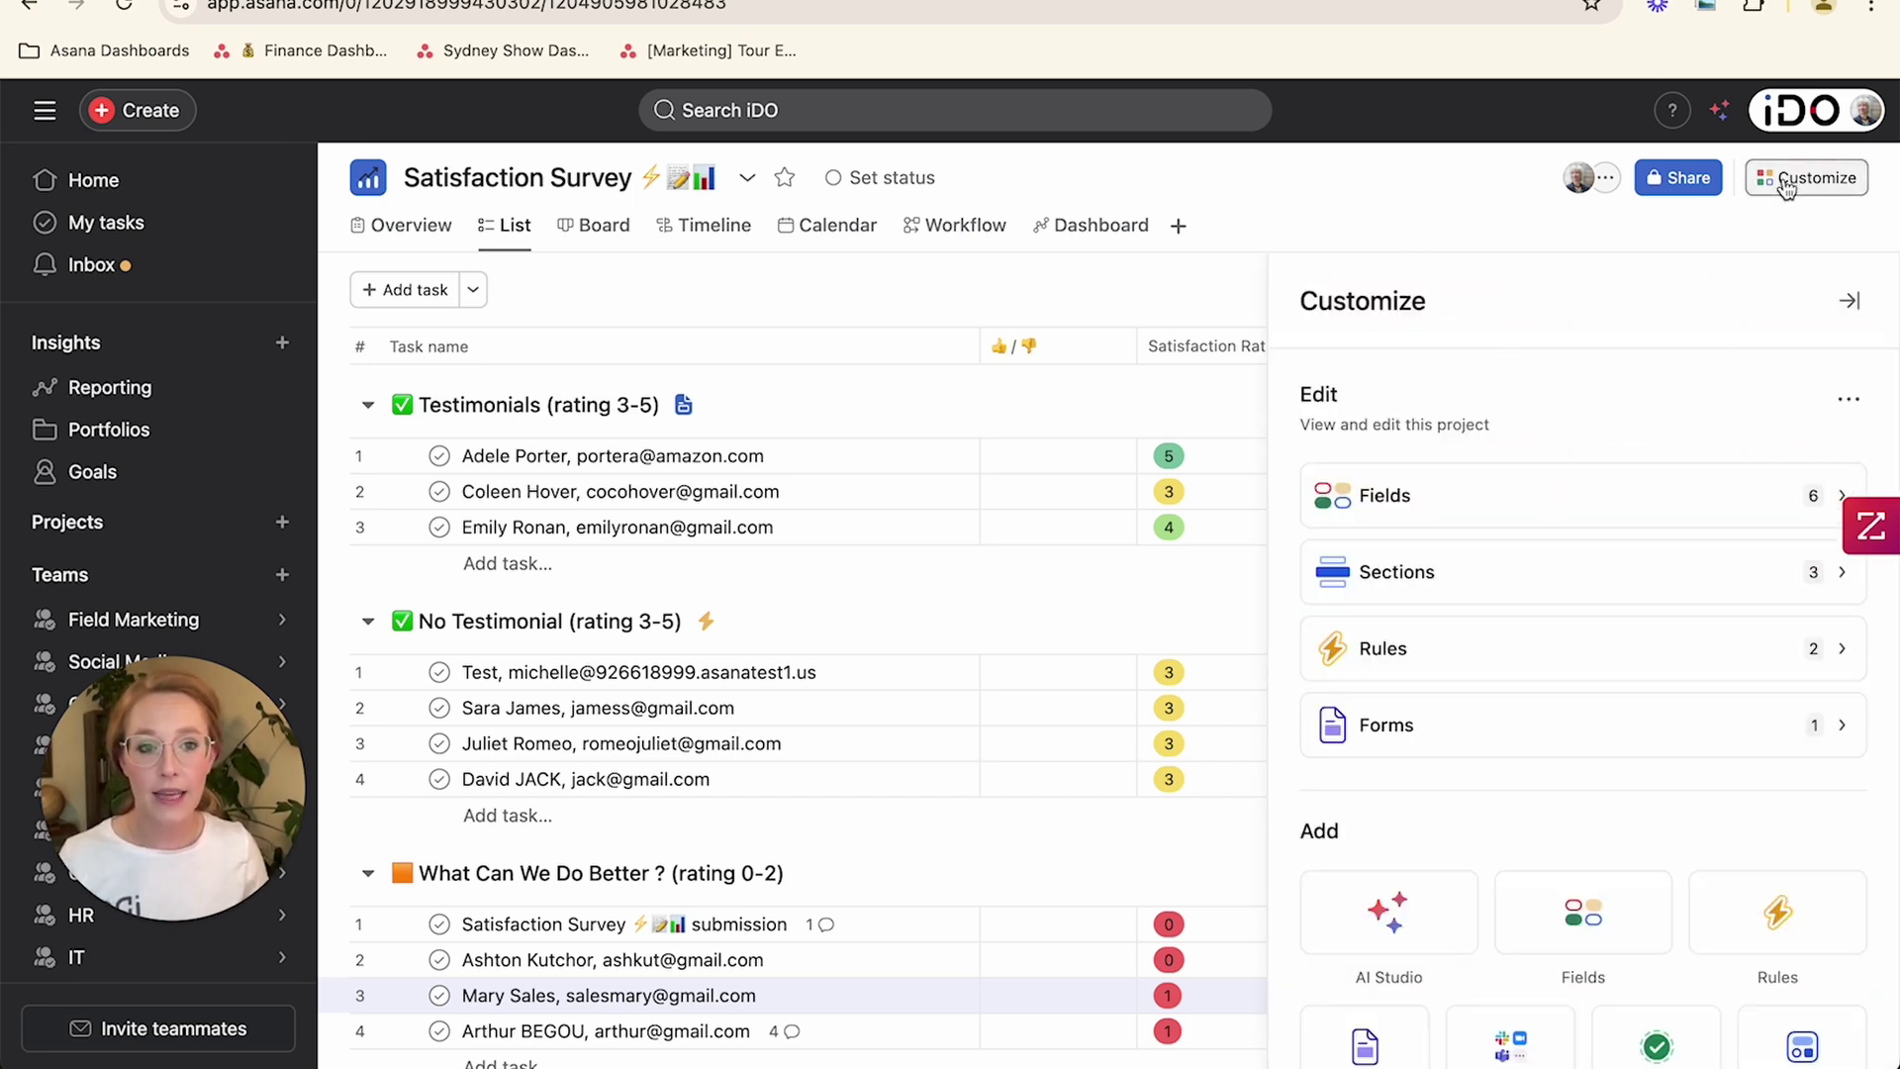
left_click(1548, 497)
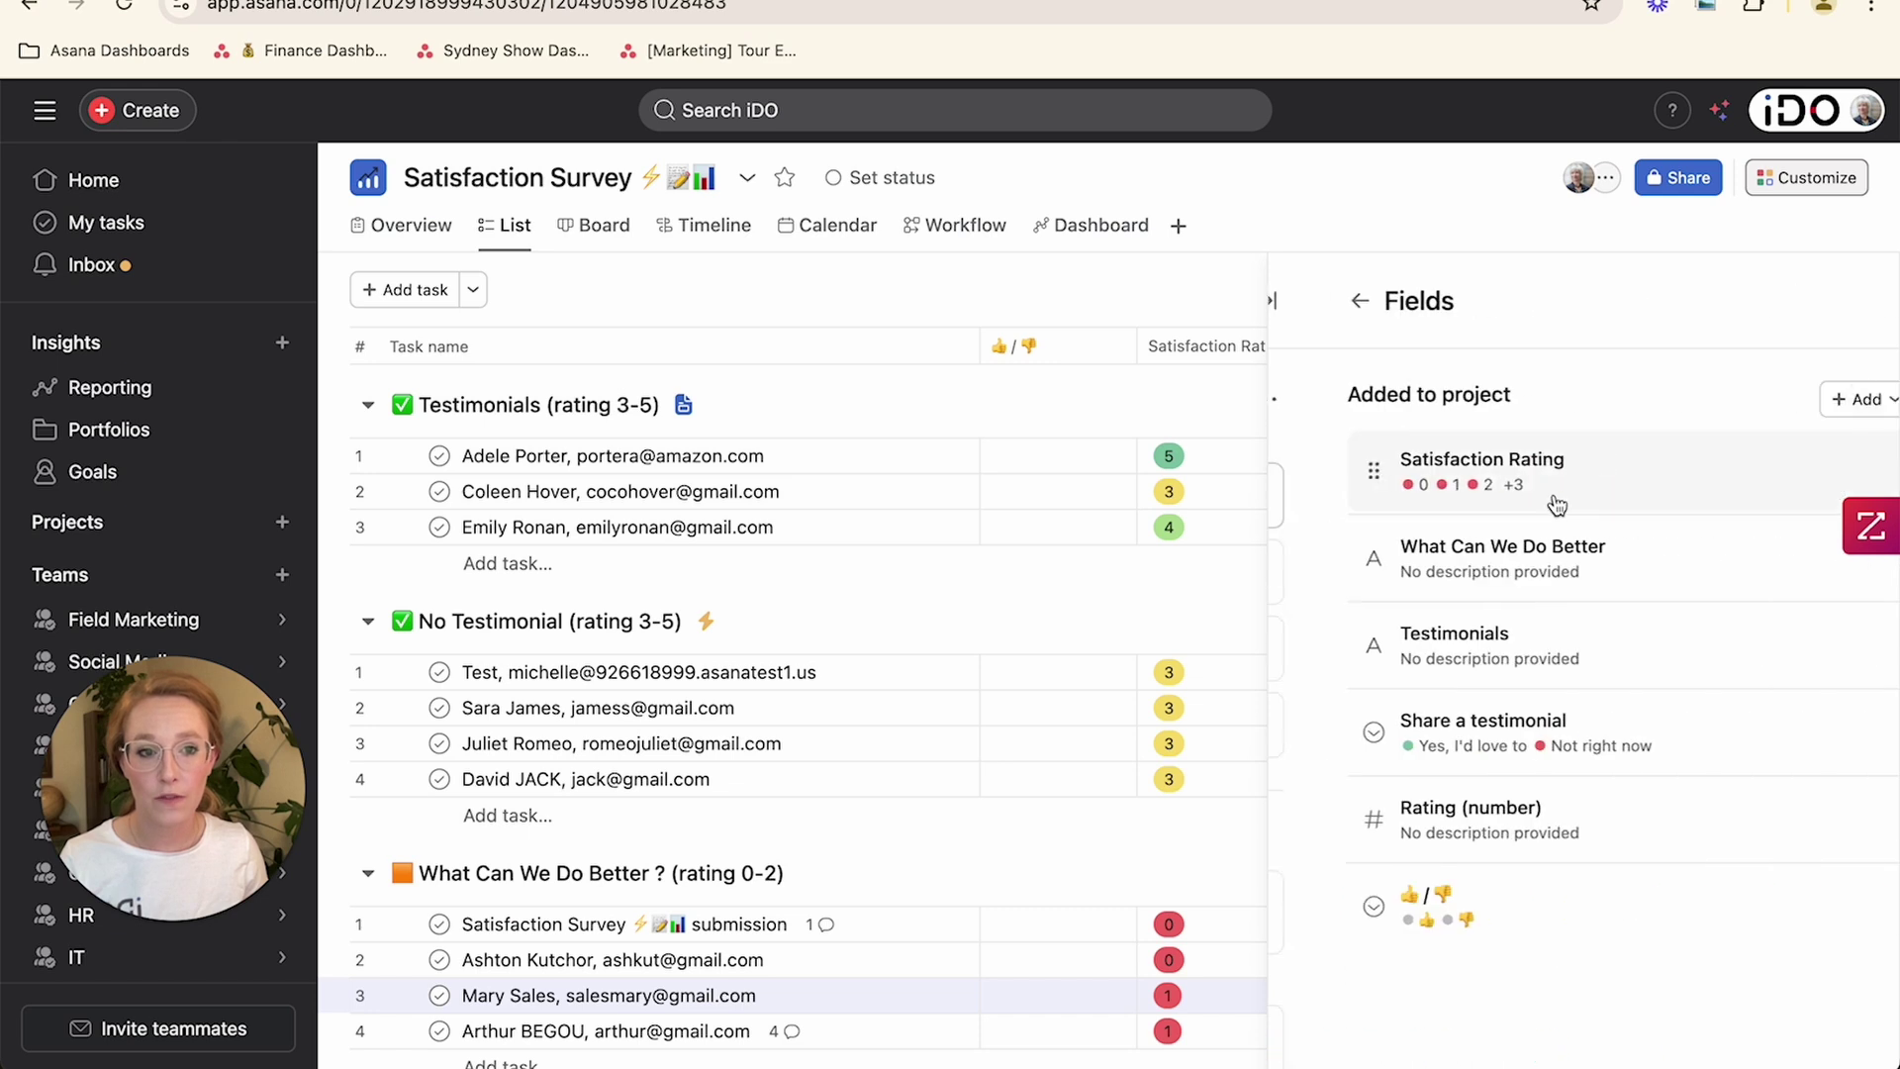
left_click(1820, 401)
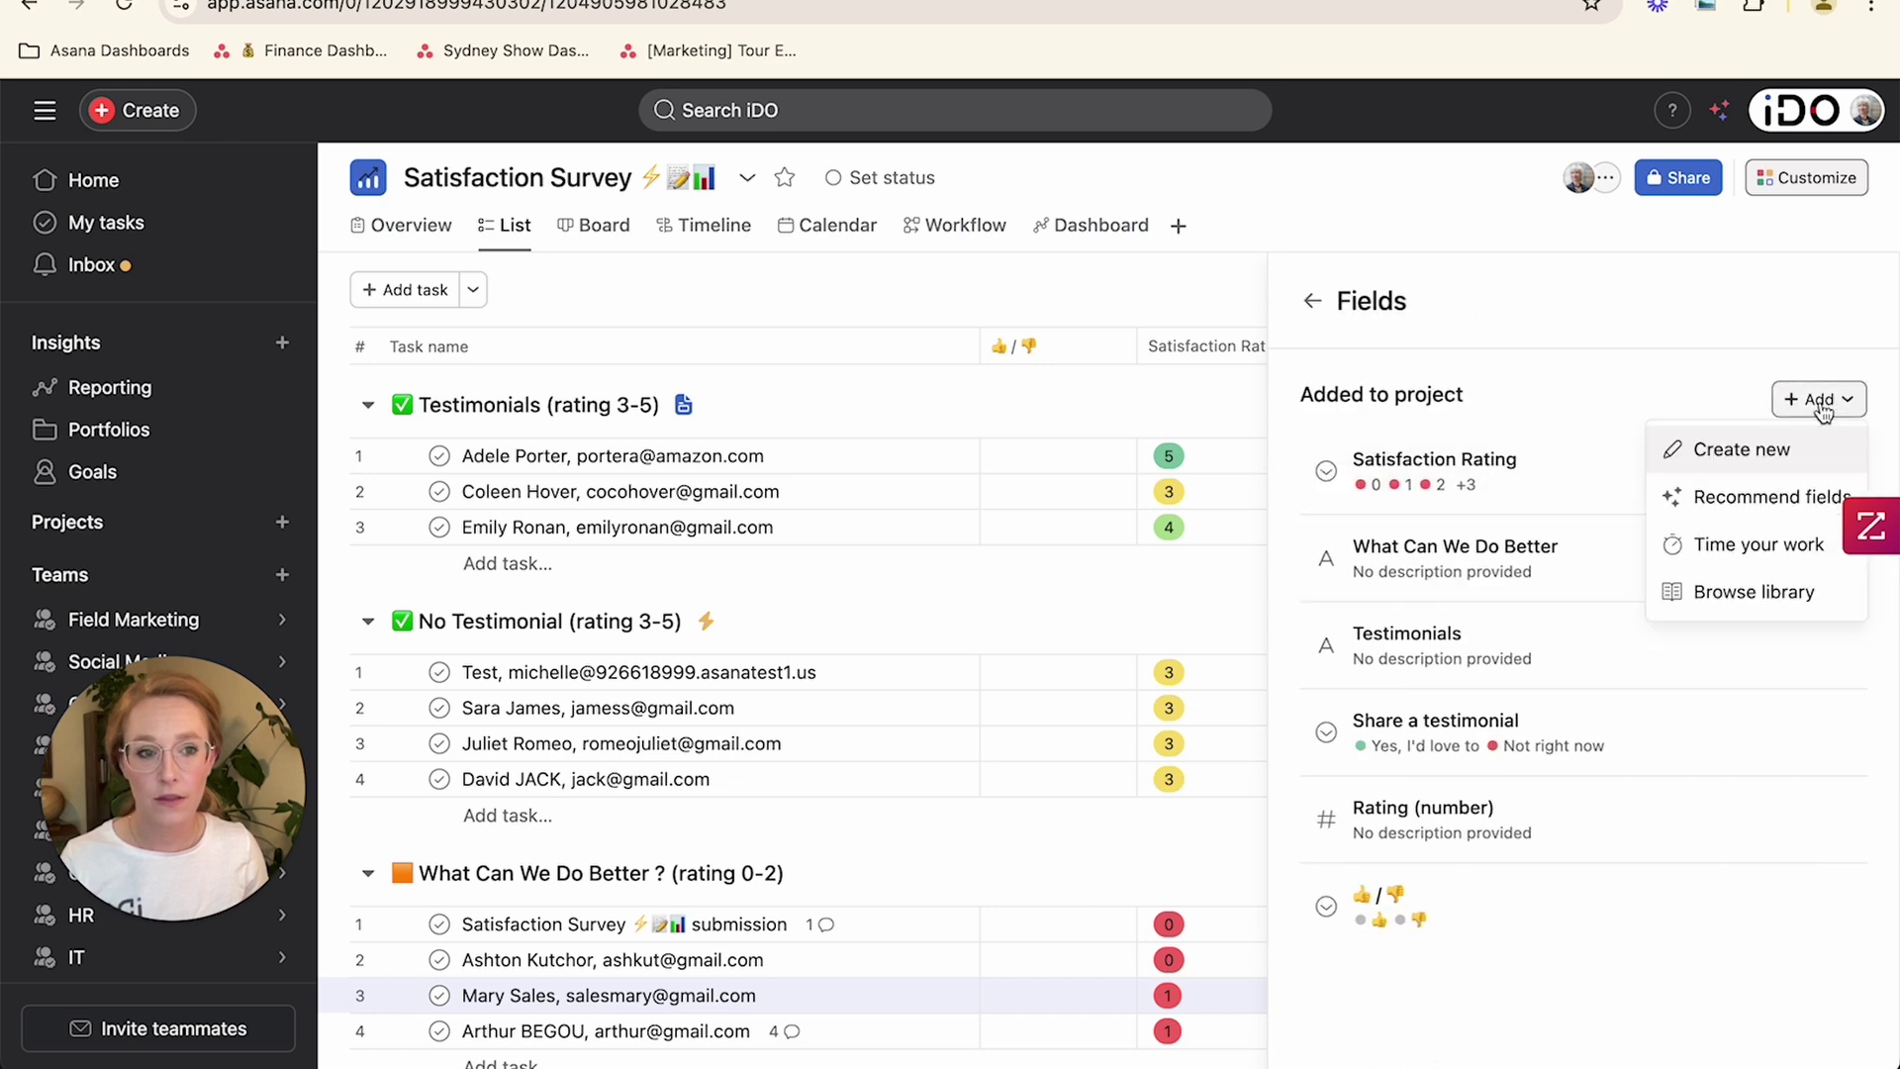
left_click(1734, 499)
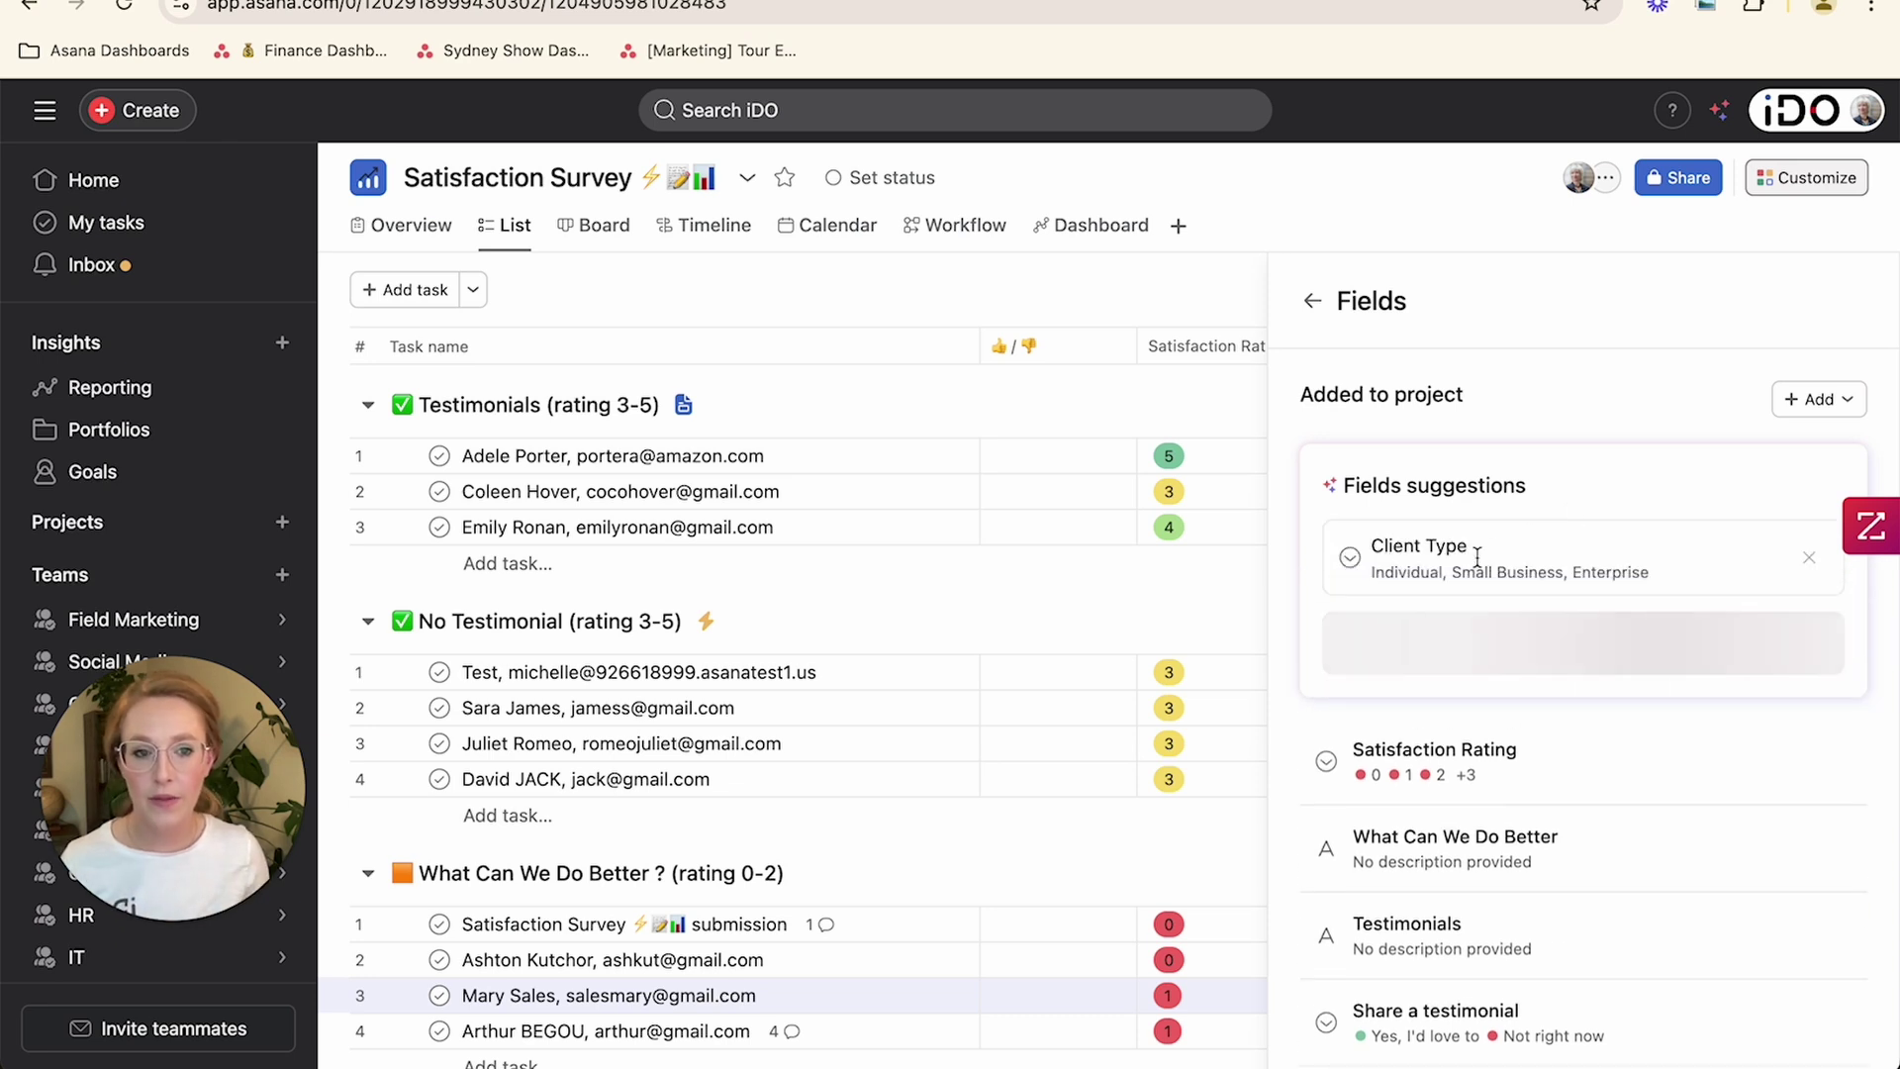
left_click_drag(1374, 572, 1660, 584)
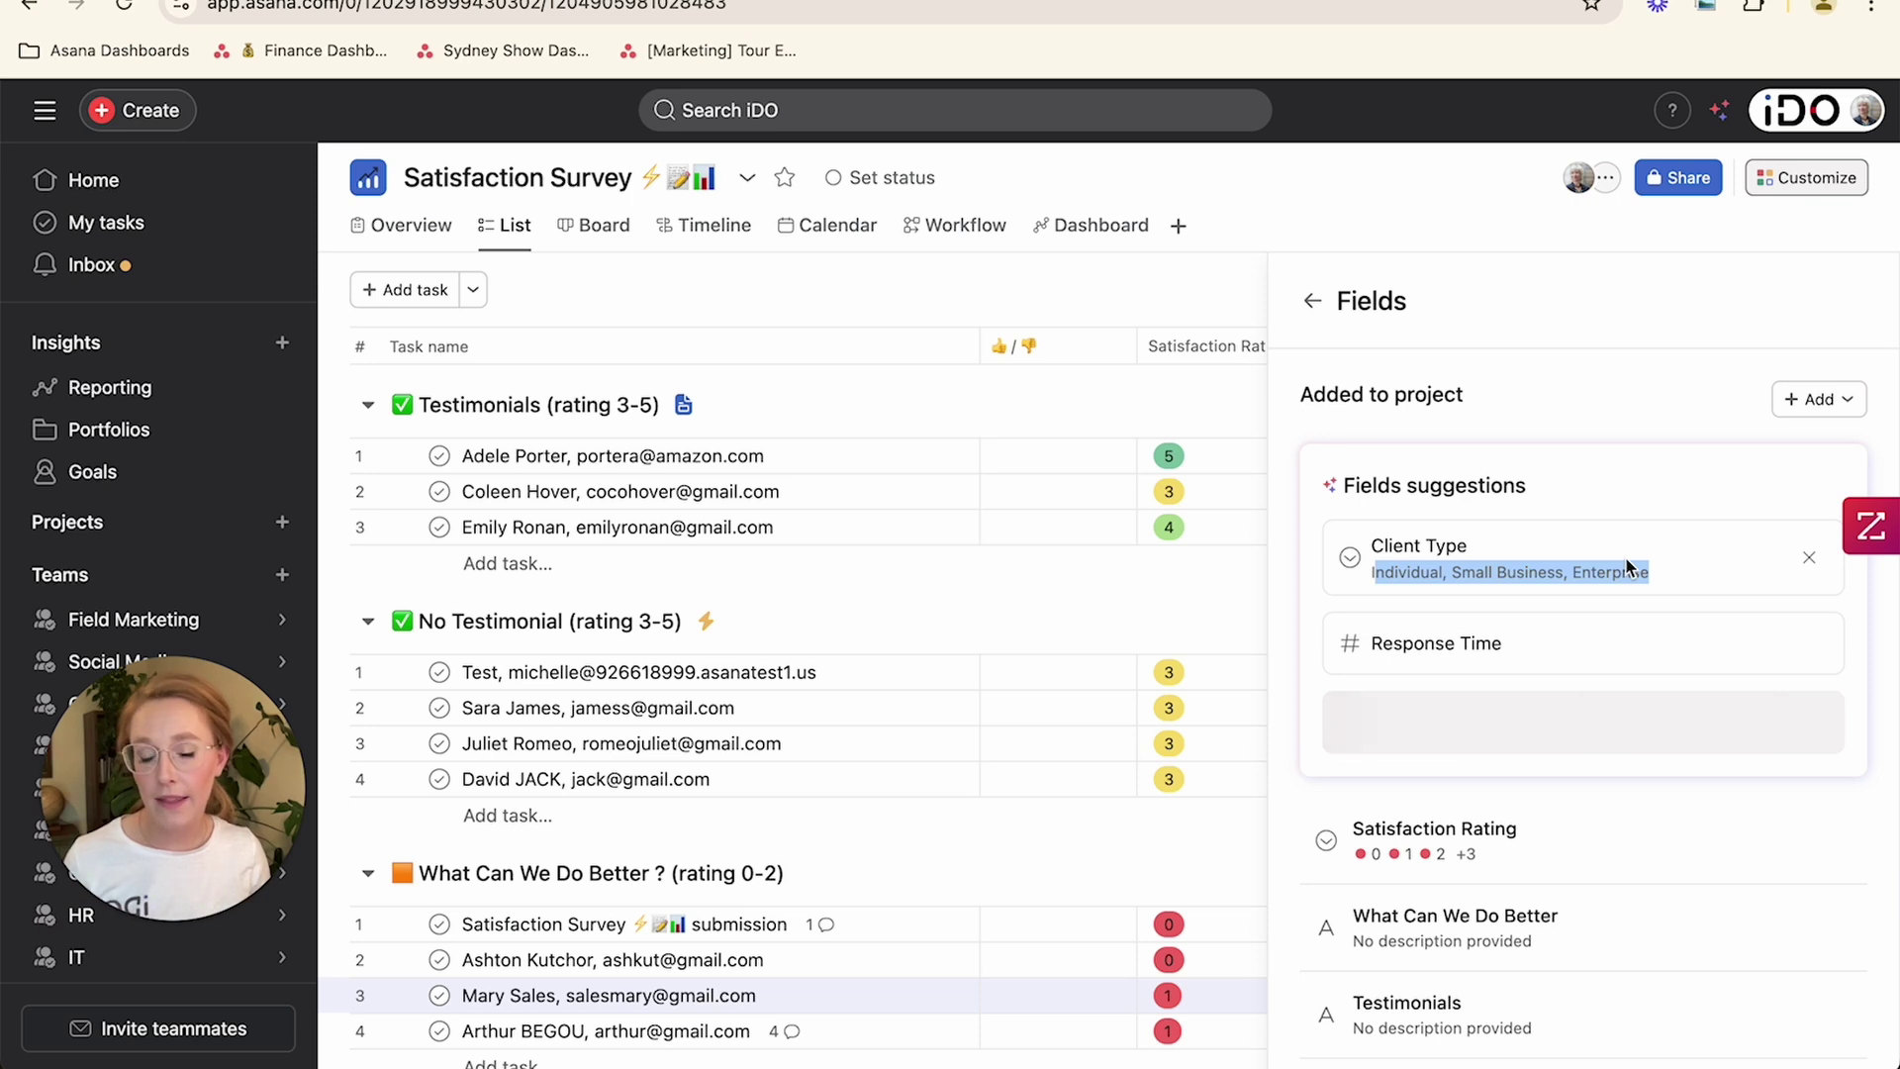
key("Escape")
Step: Auto-fill the 👍/👎 column values with Asana AI
left_click(1844, 306)
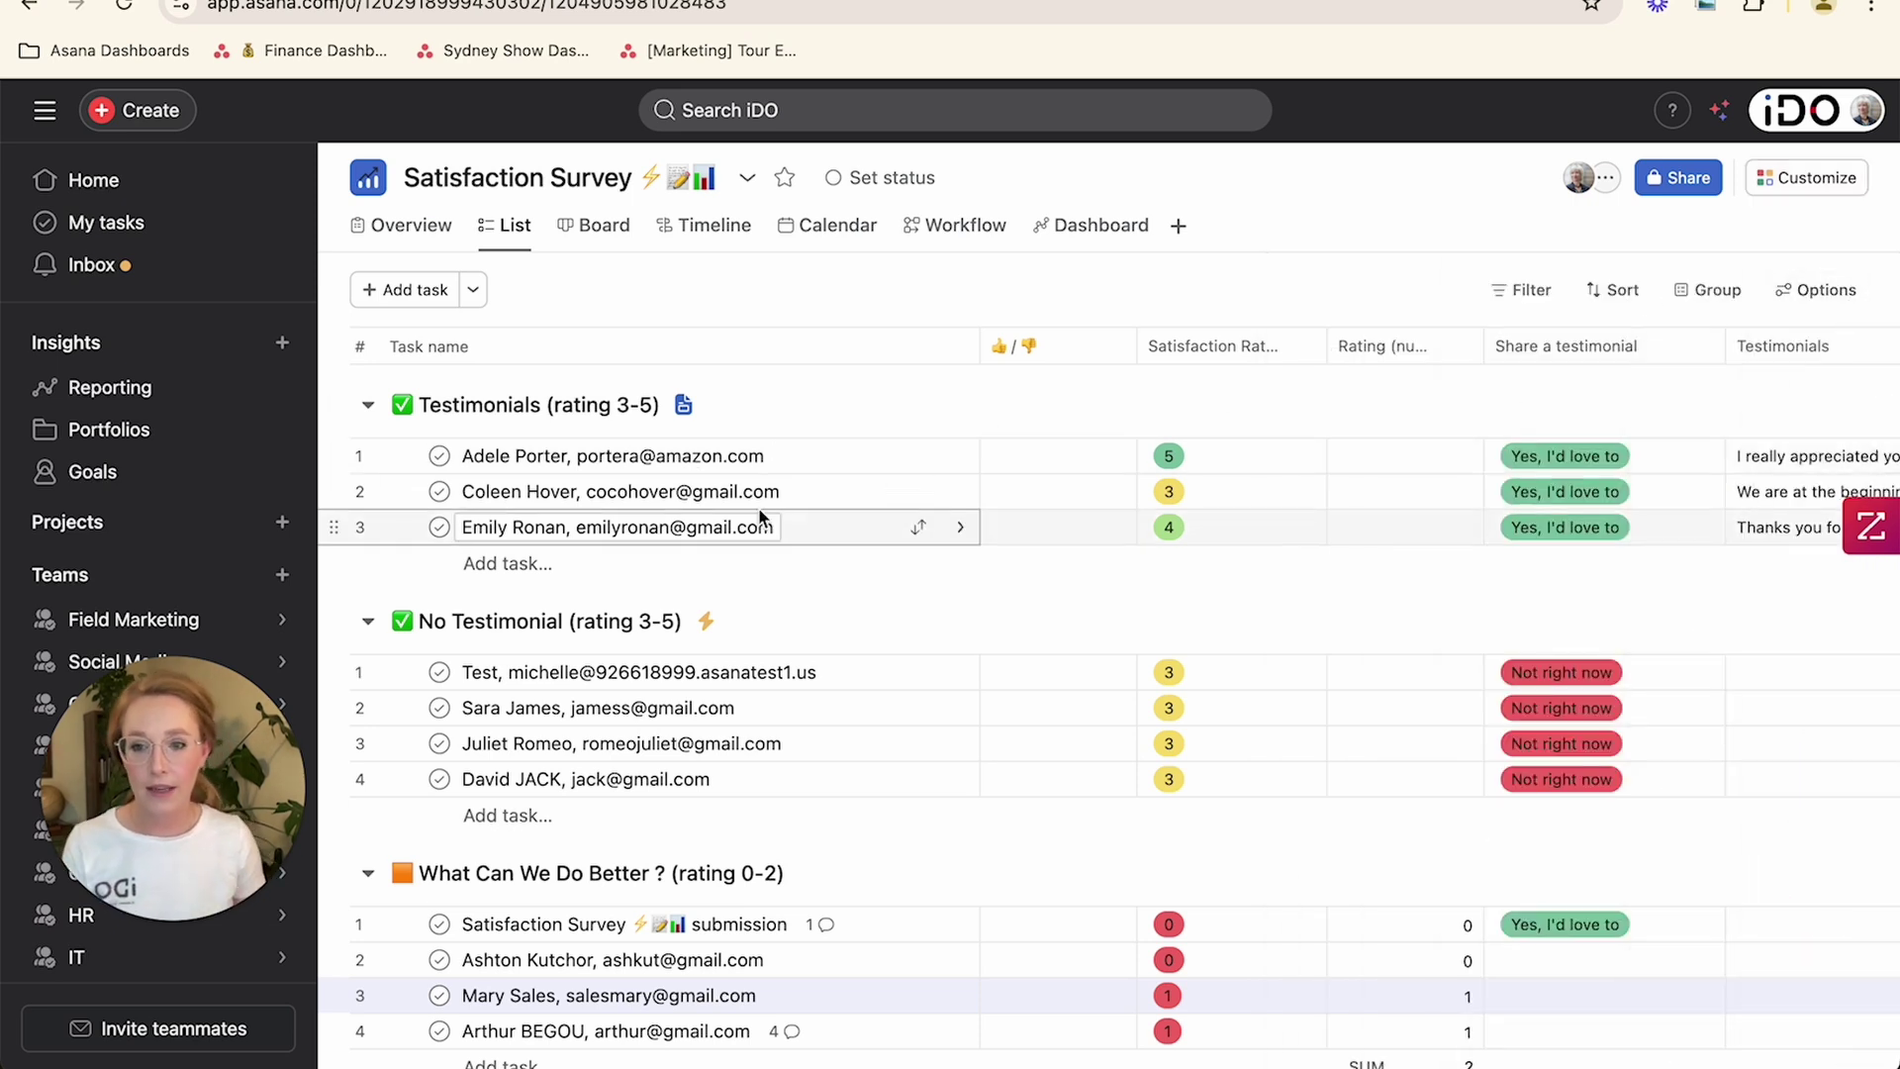
scroll(1041, 615, "down", 1)
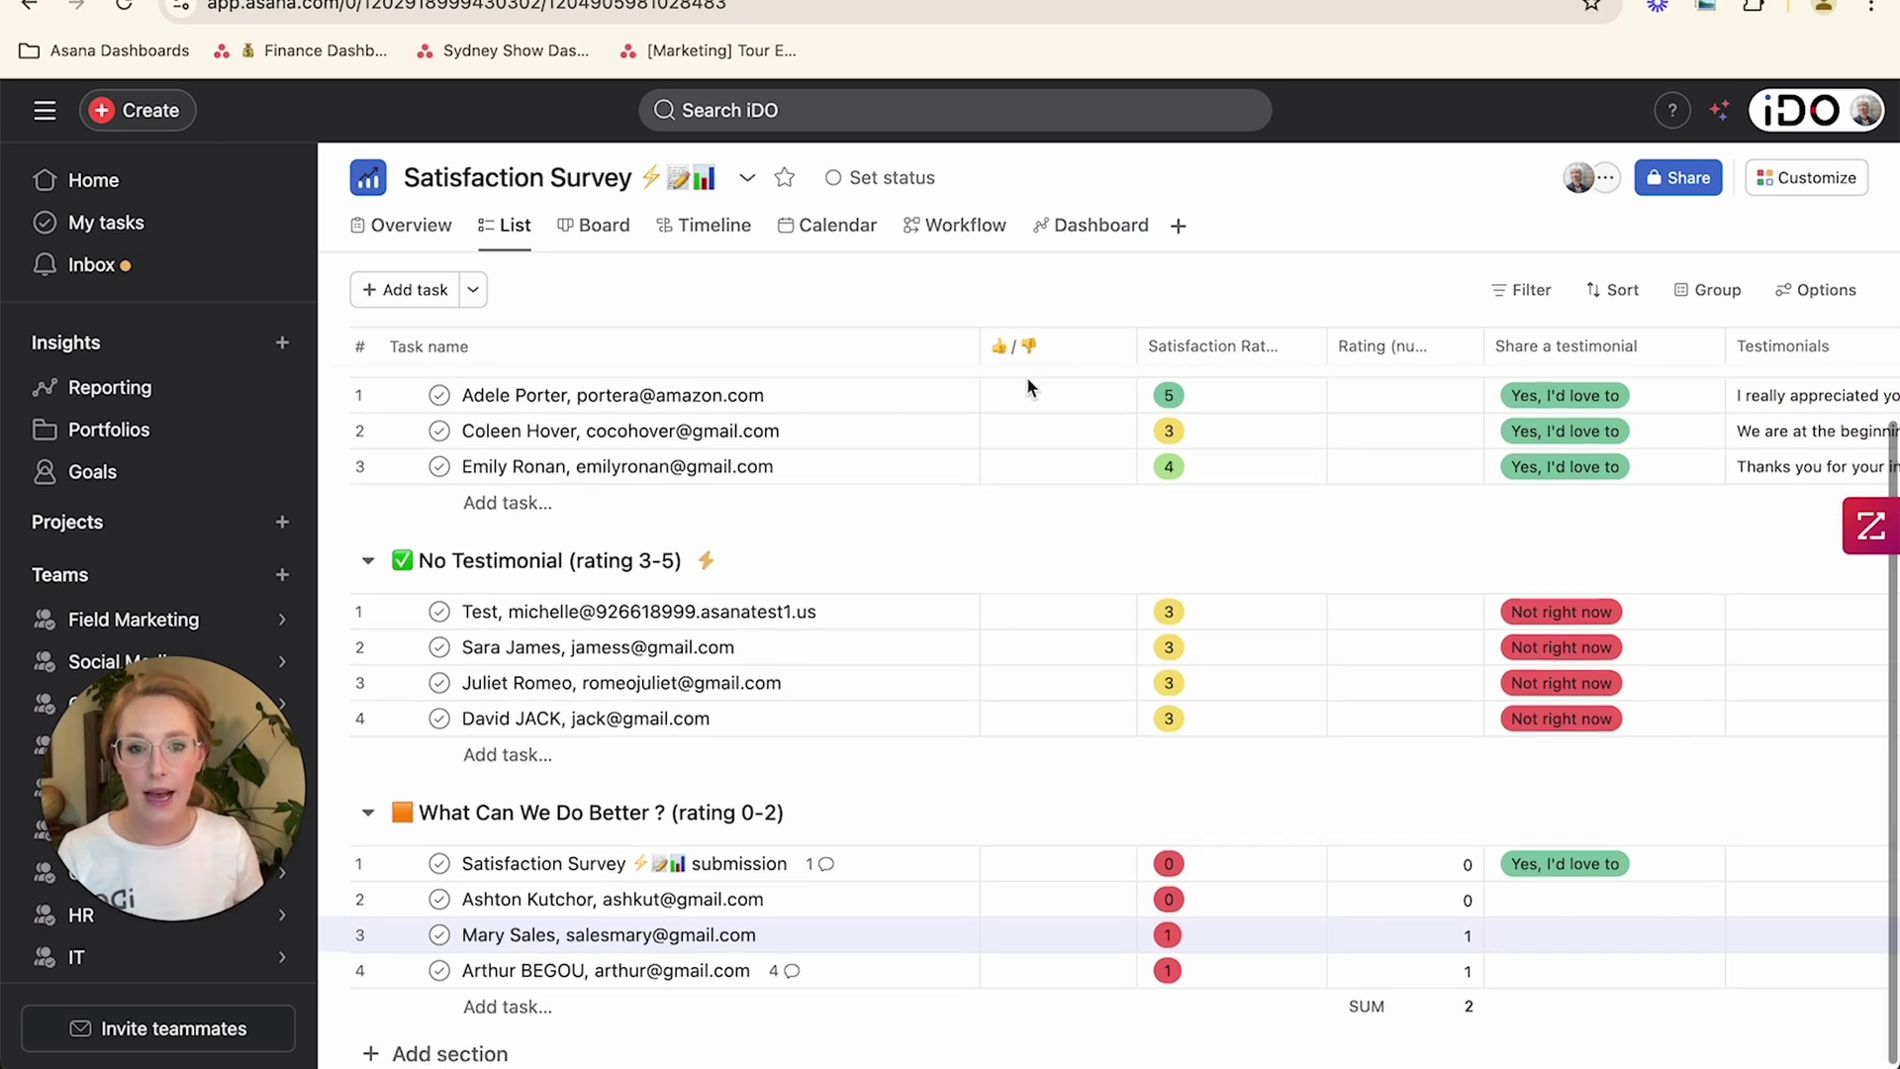
scroll(1025, 386, "up", 1)
left_click(1108, 350)
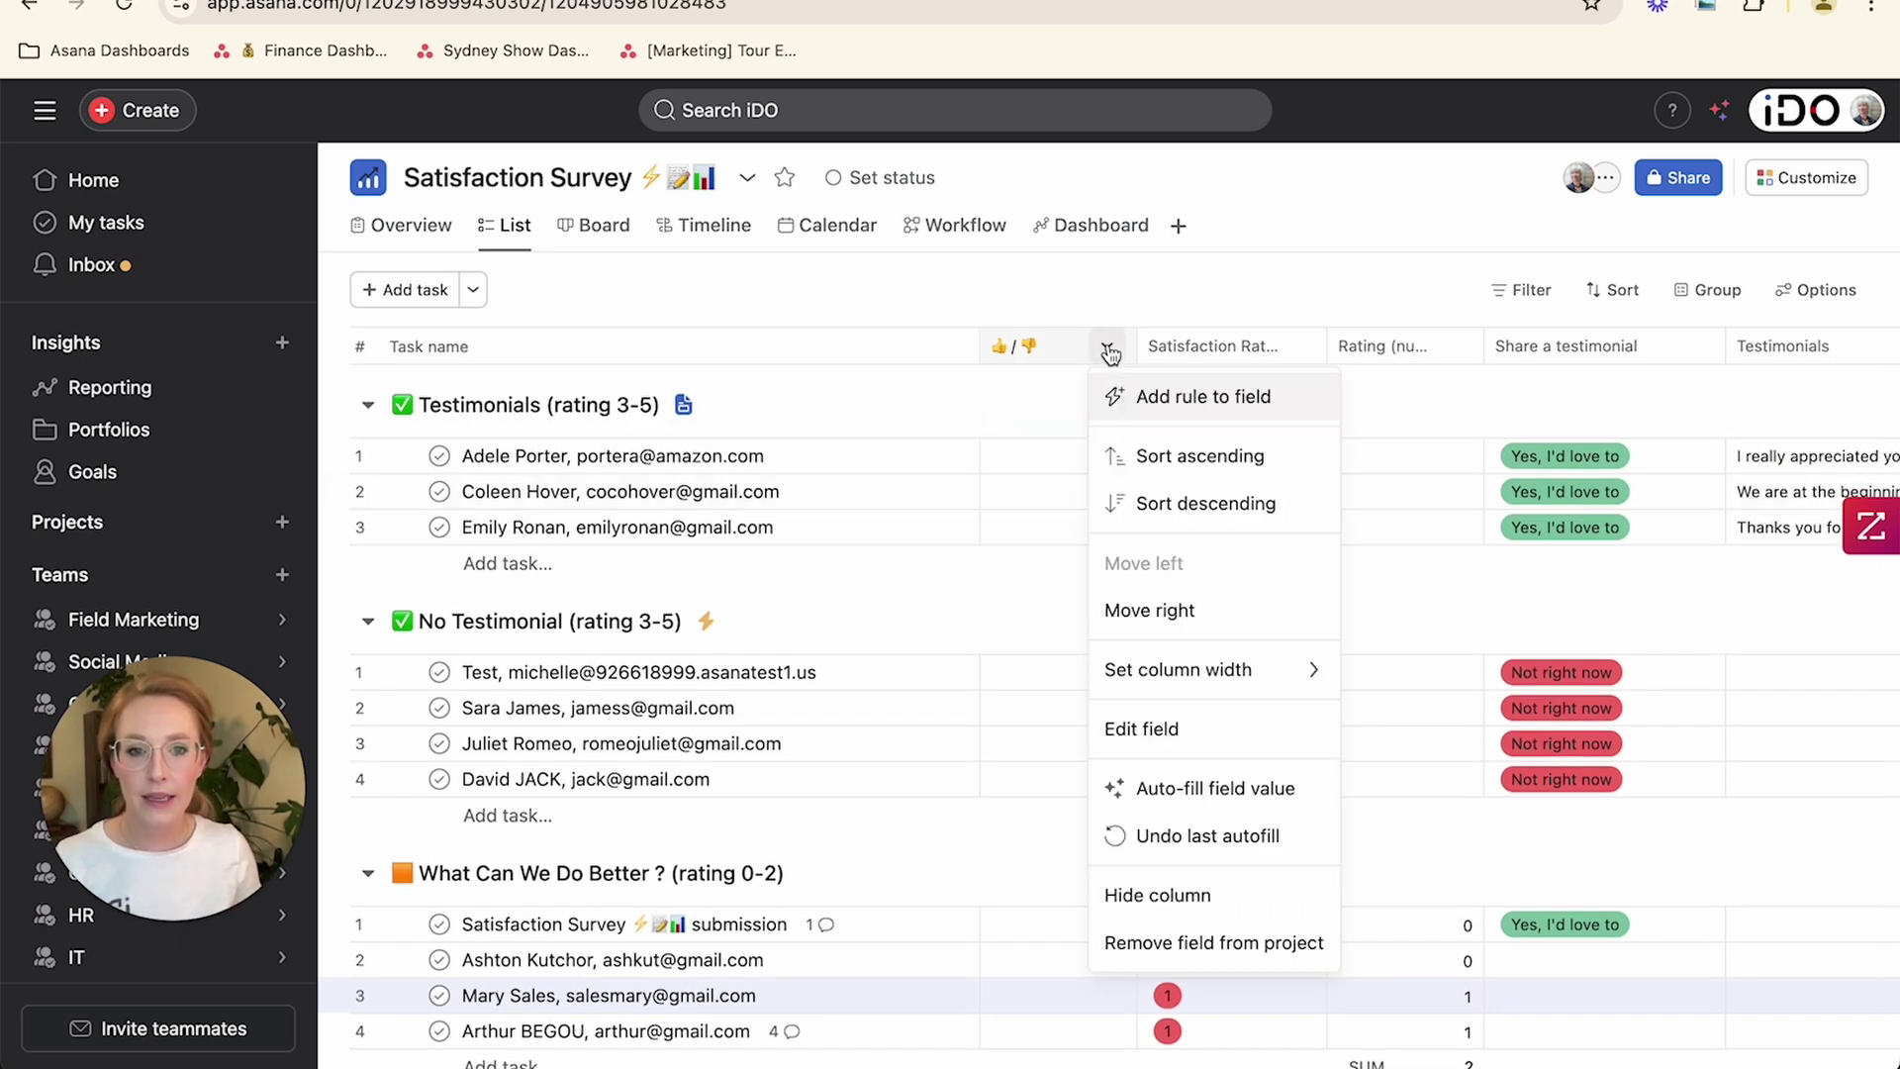
left_click(1205, 792)
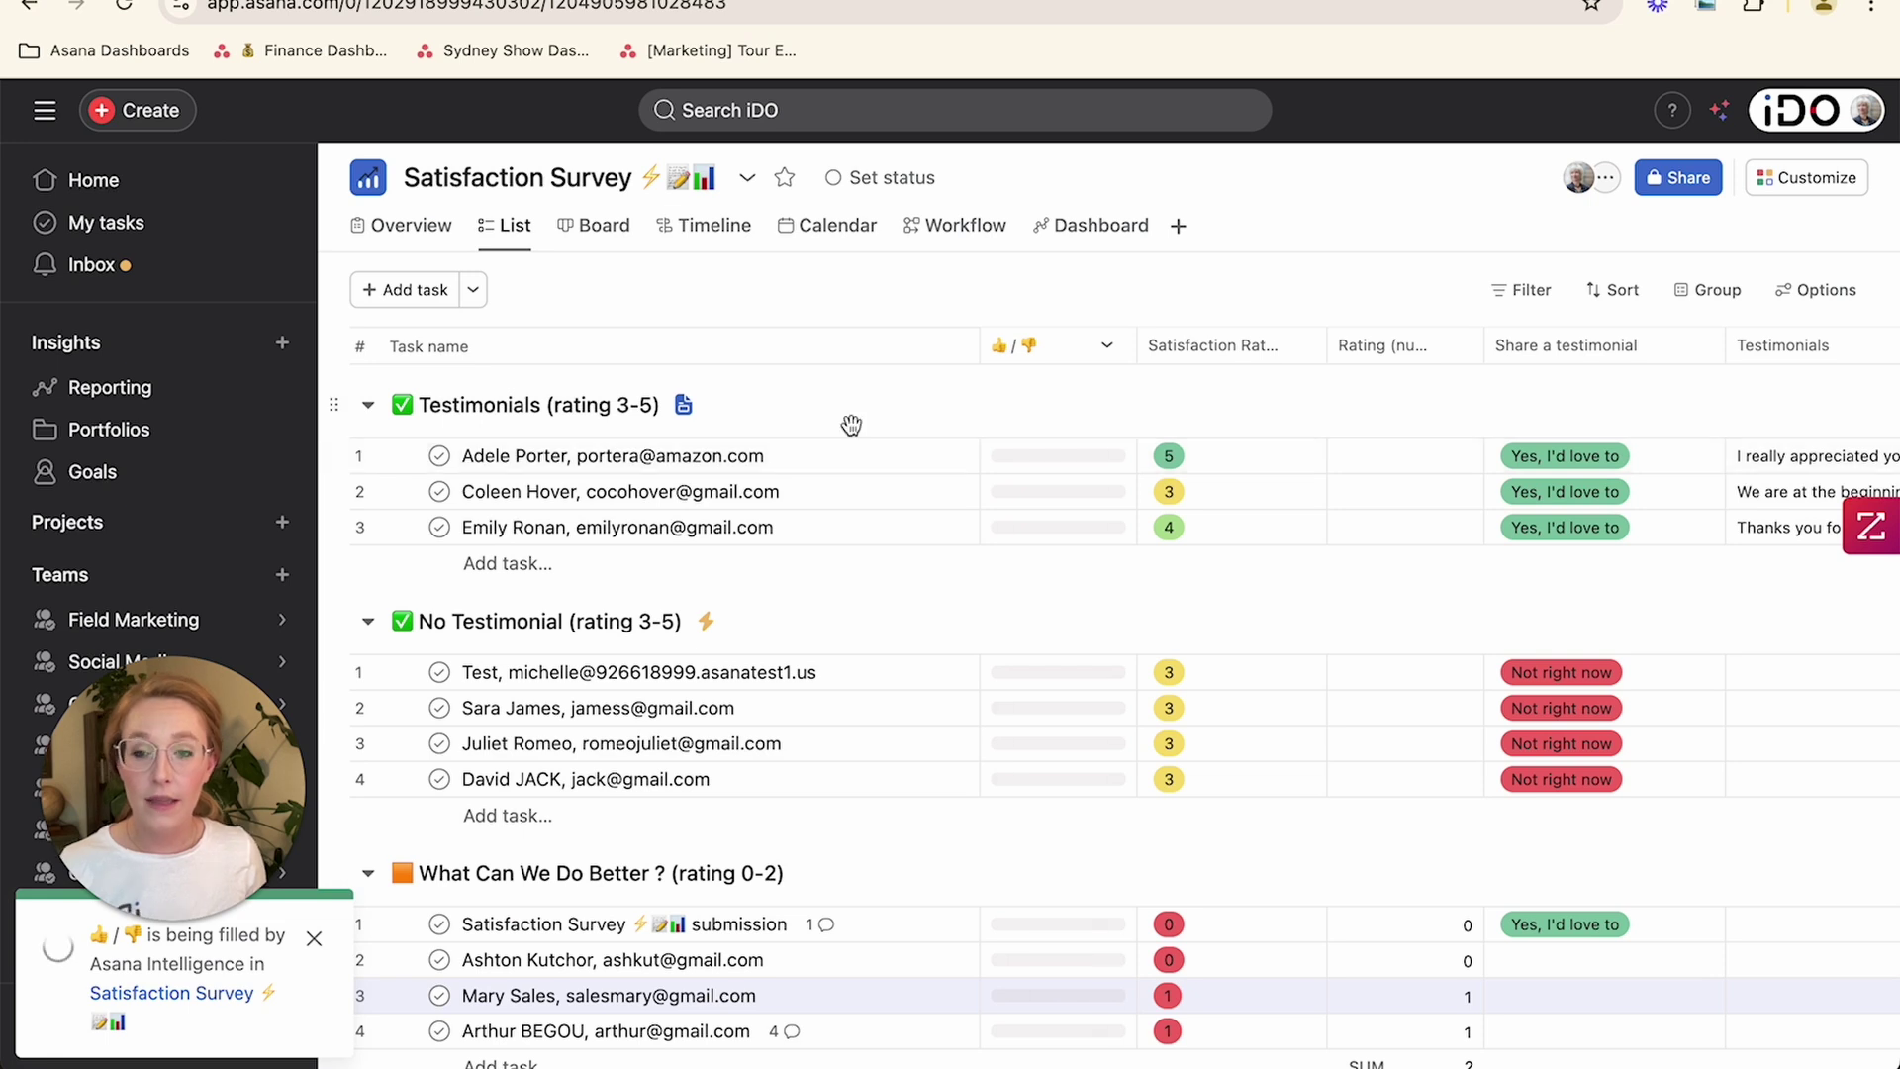
Step: Open the 👍/👎 field's Edit field dialog and select its description text
left_click(1108, 345)
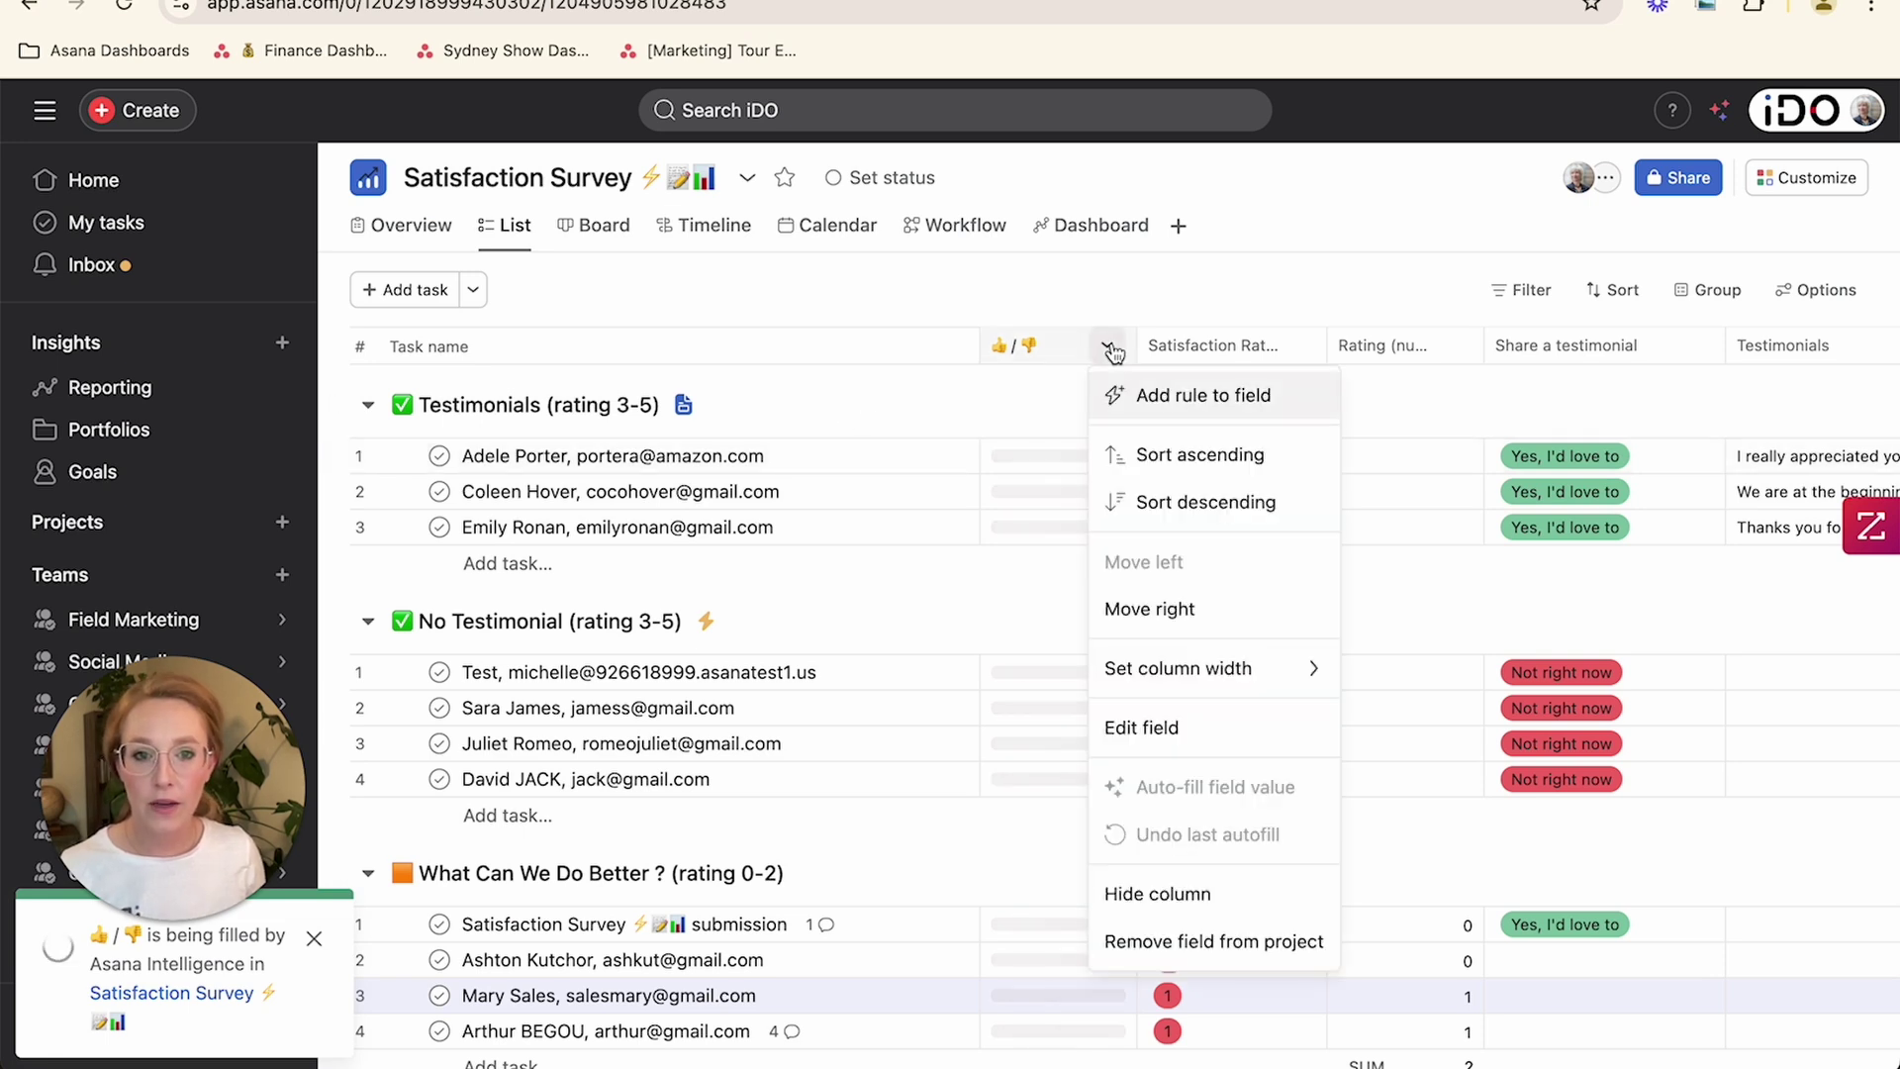
left_click(1158, 728)
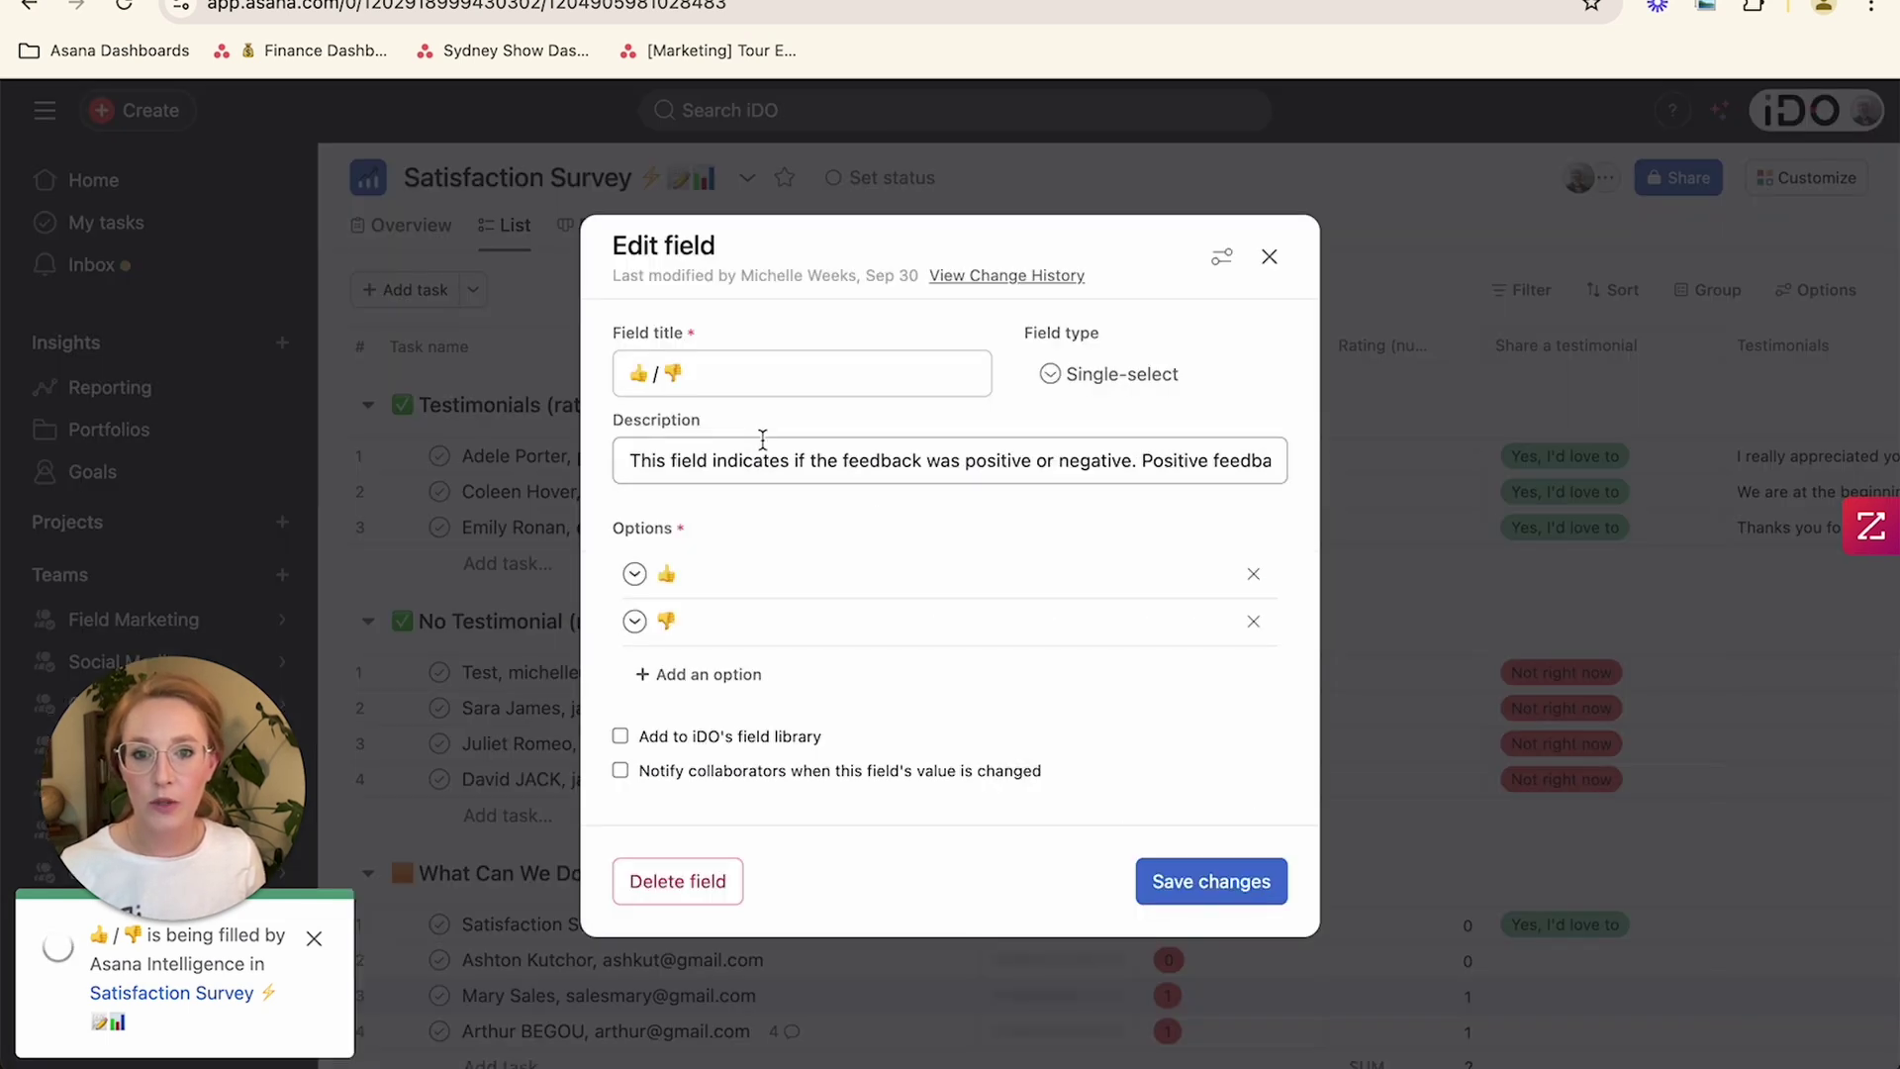
triple_click(681, 457)
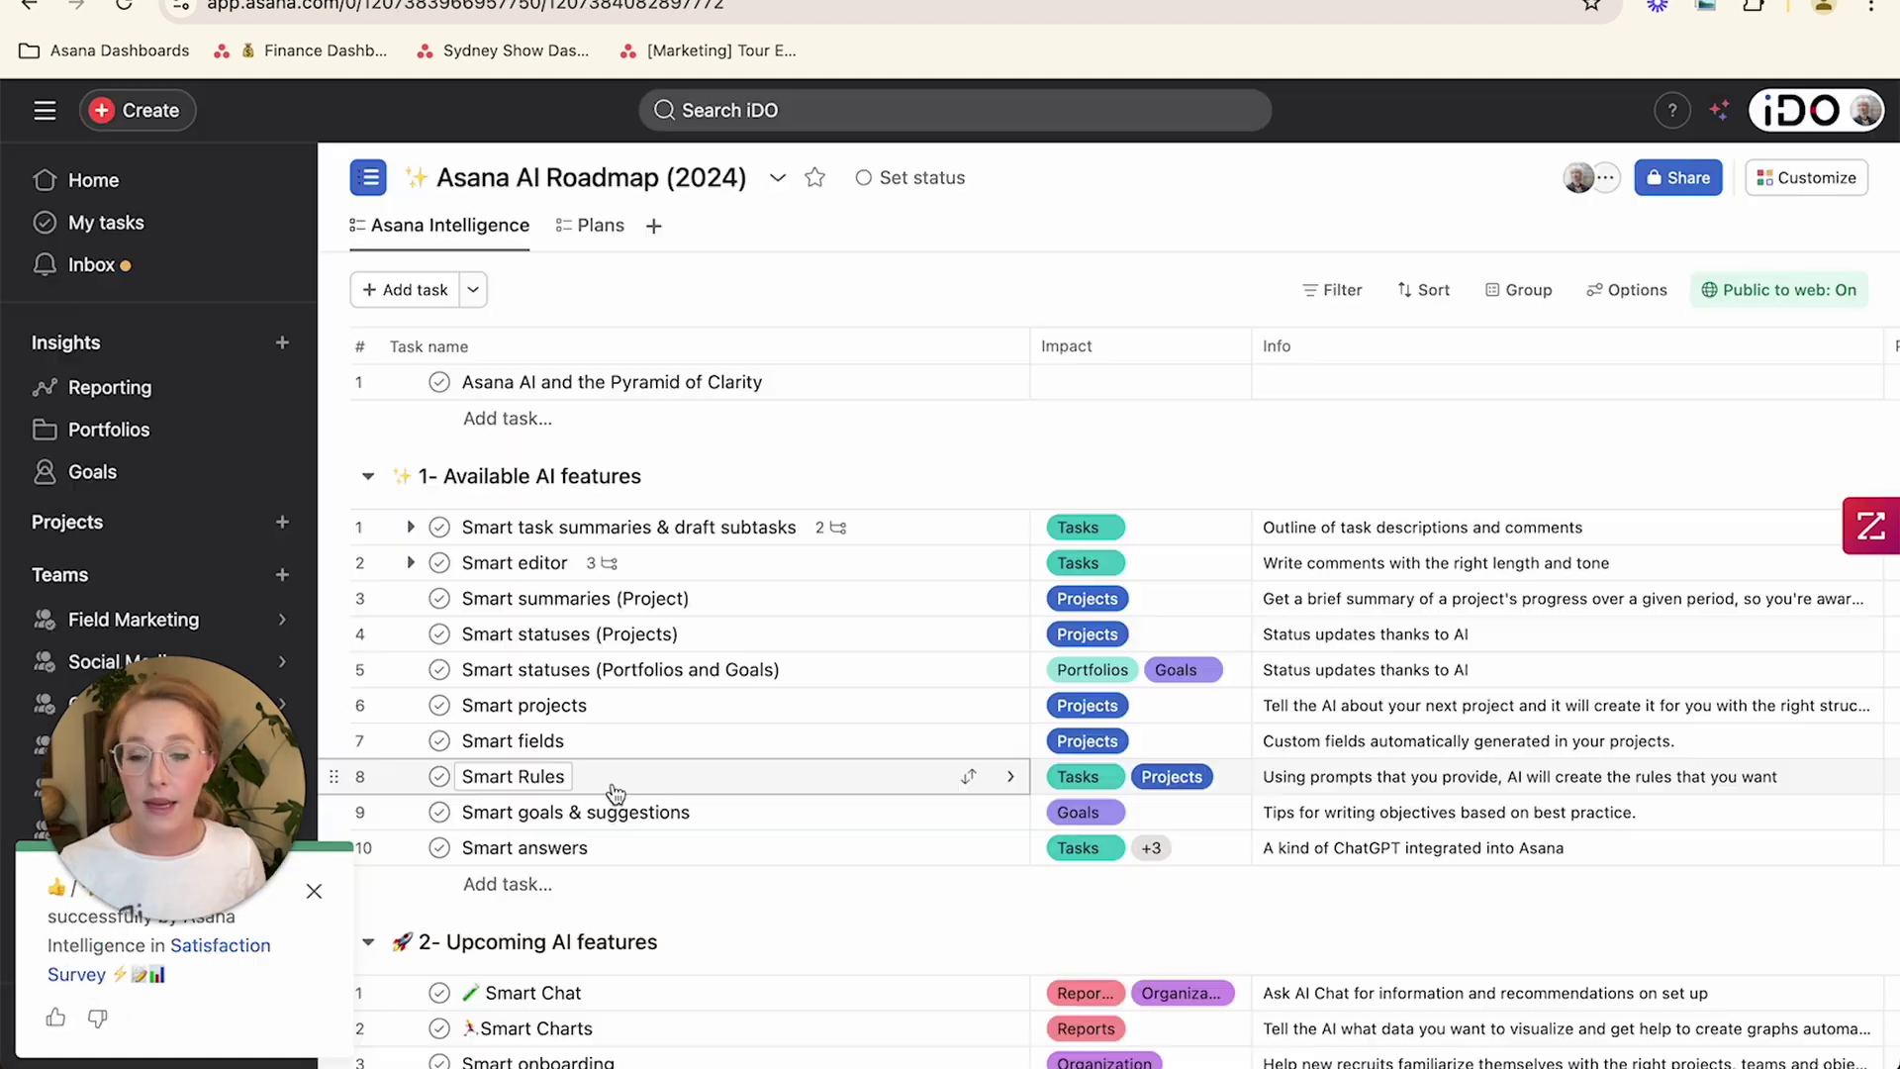
Step: View the Smart Rules task details, then start adding a rule from project Customize
left_click(609, 780)
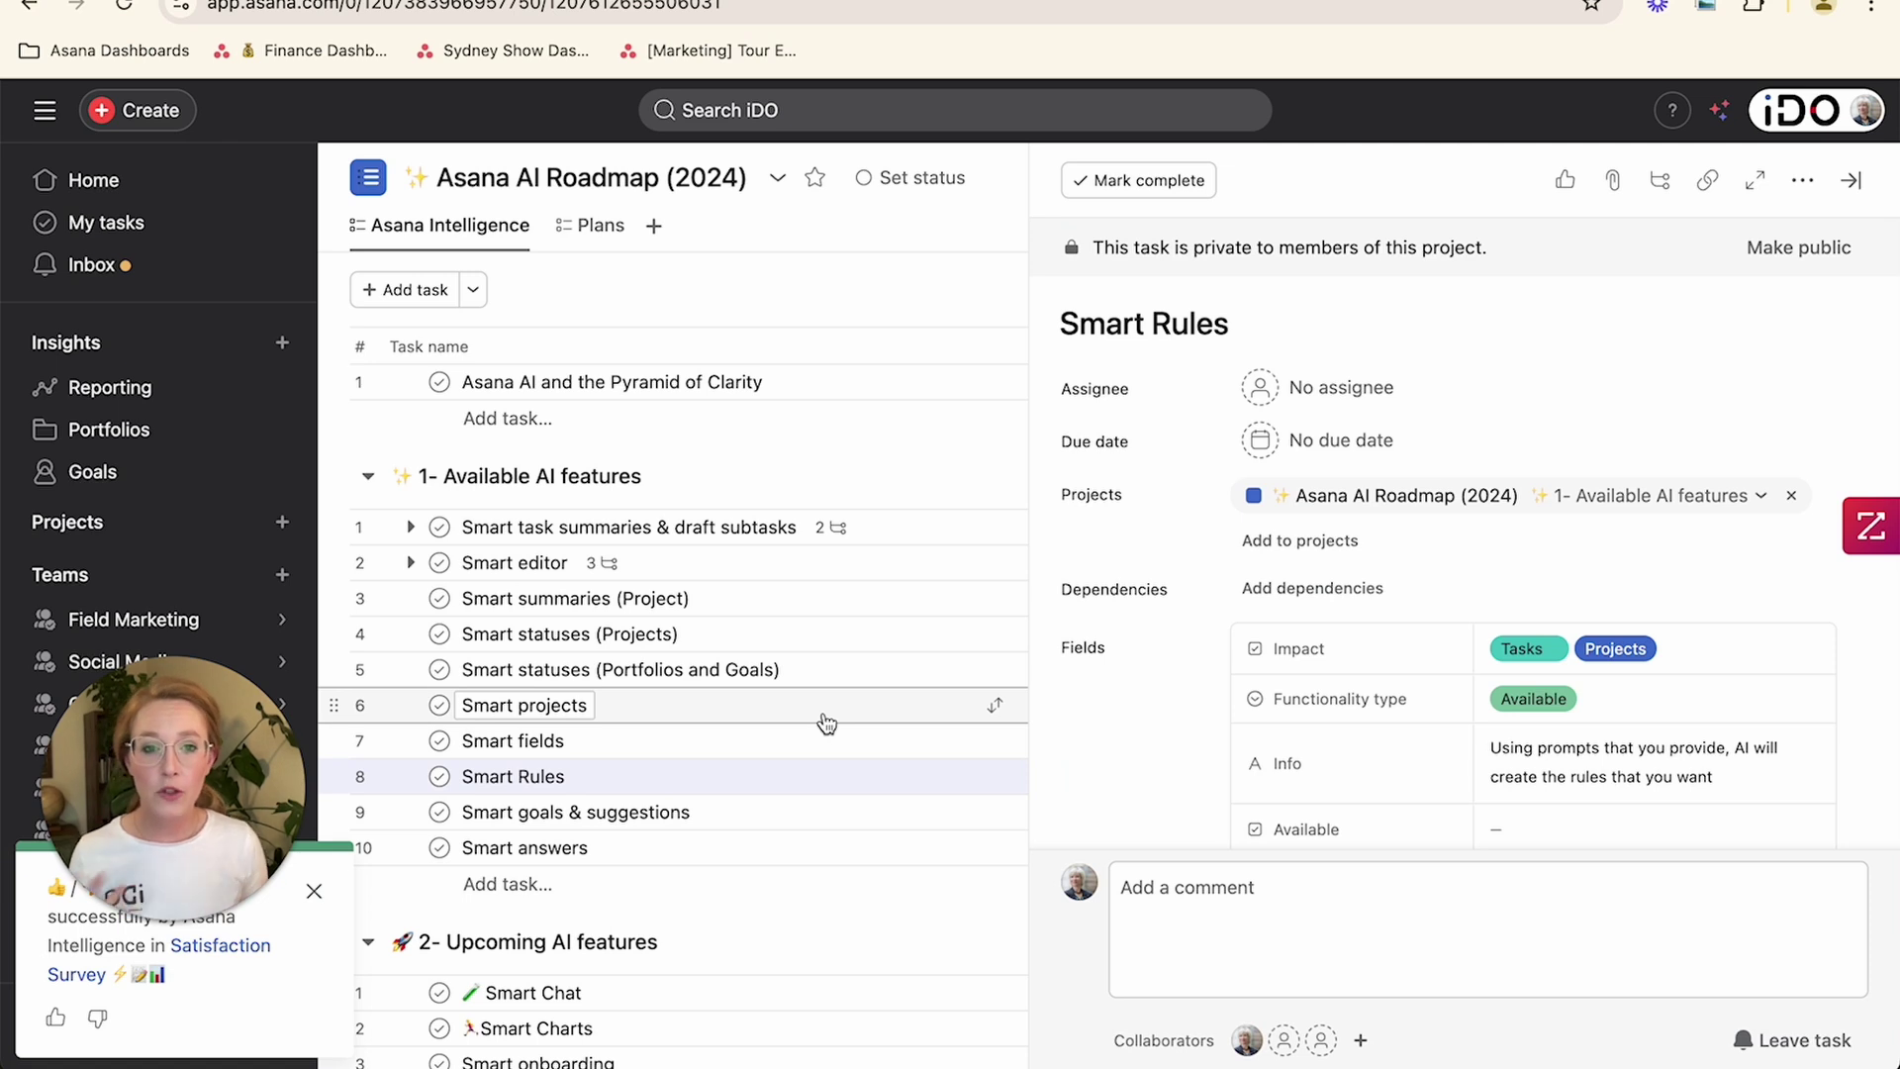
left_click(1850, 182)
left_click(1811, 178)
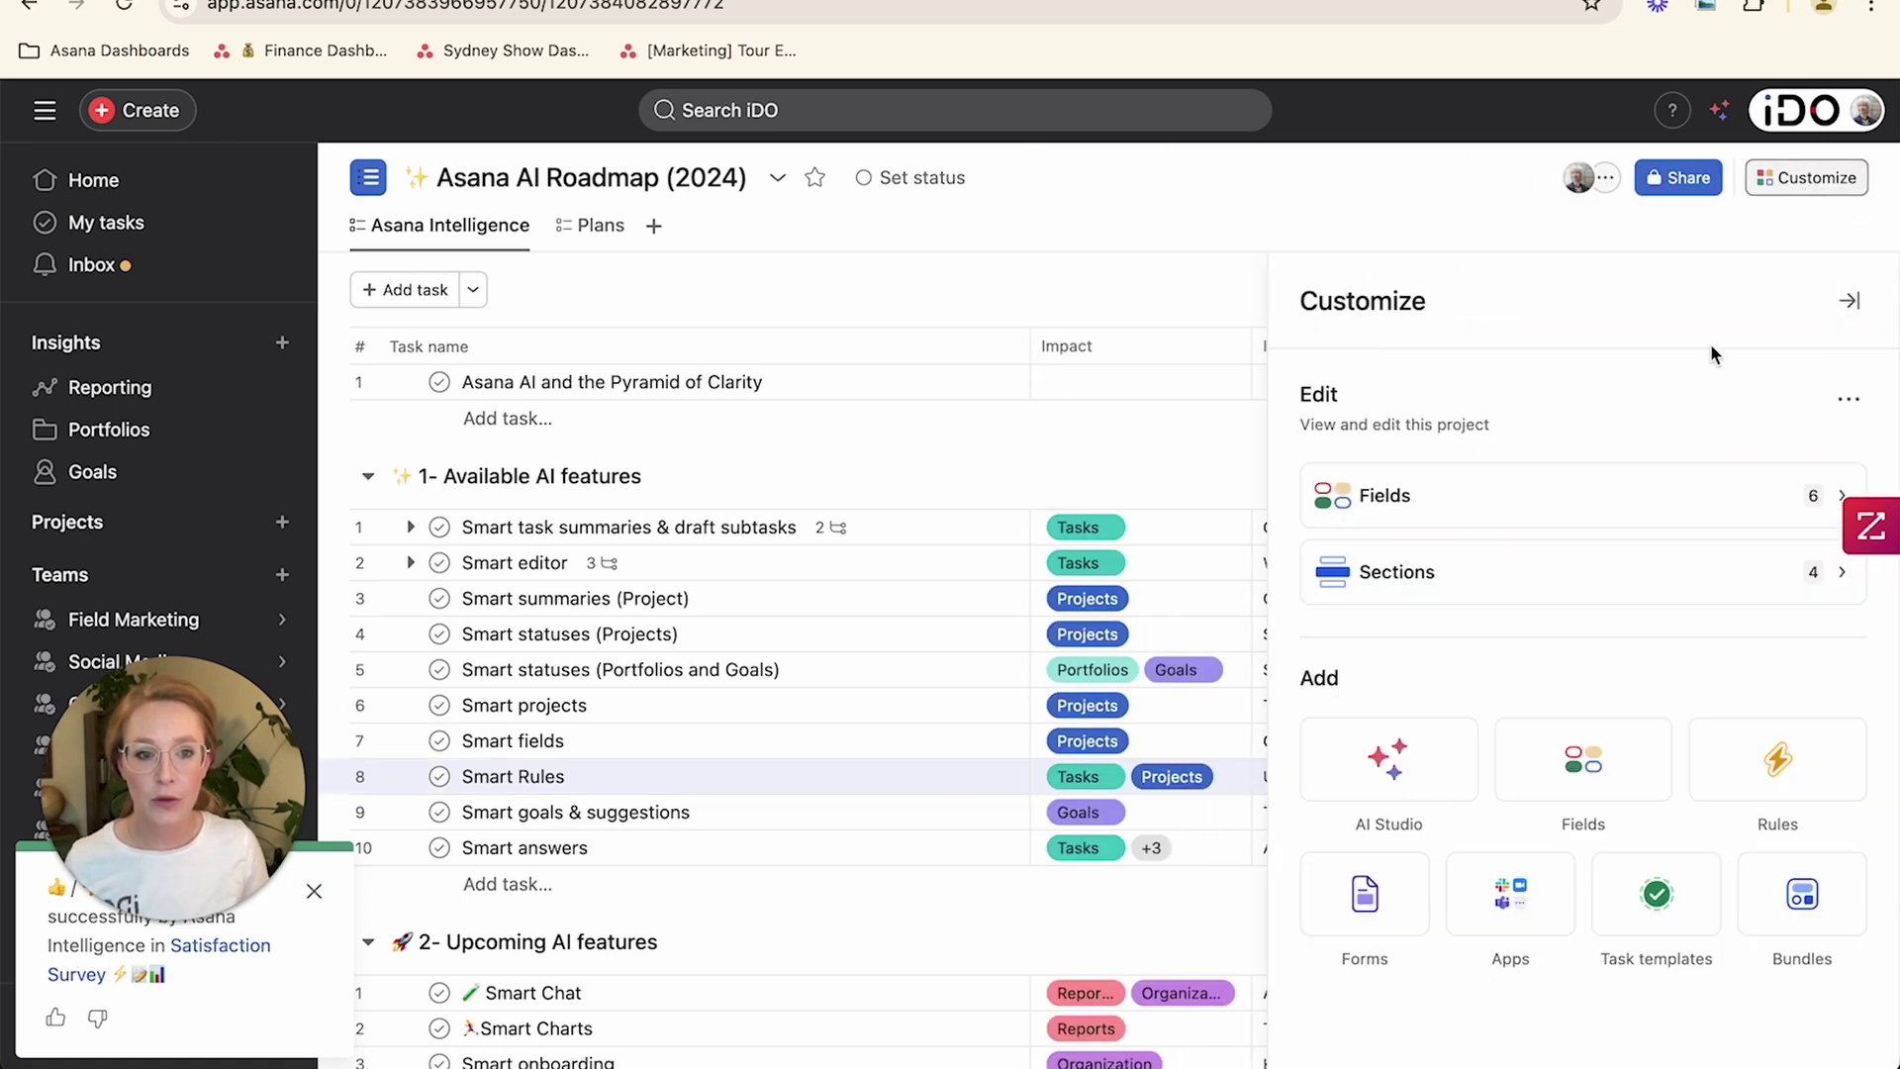
left_click(1777, 760)
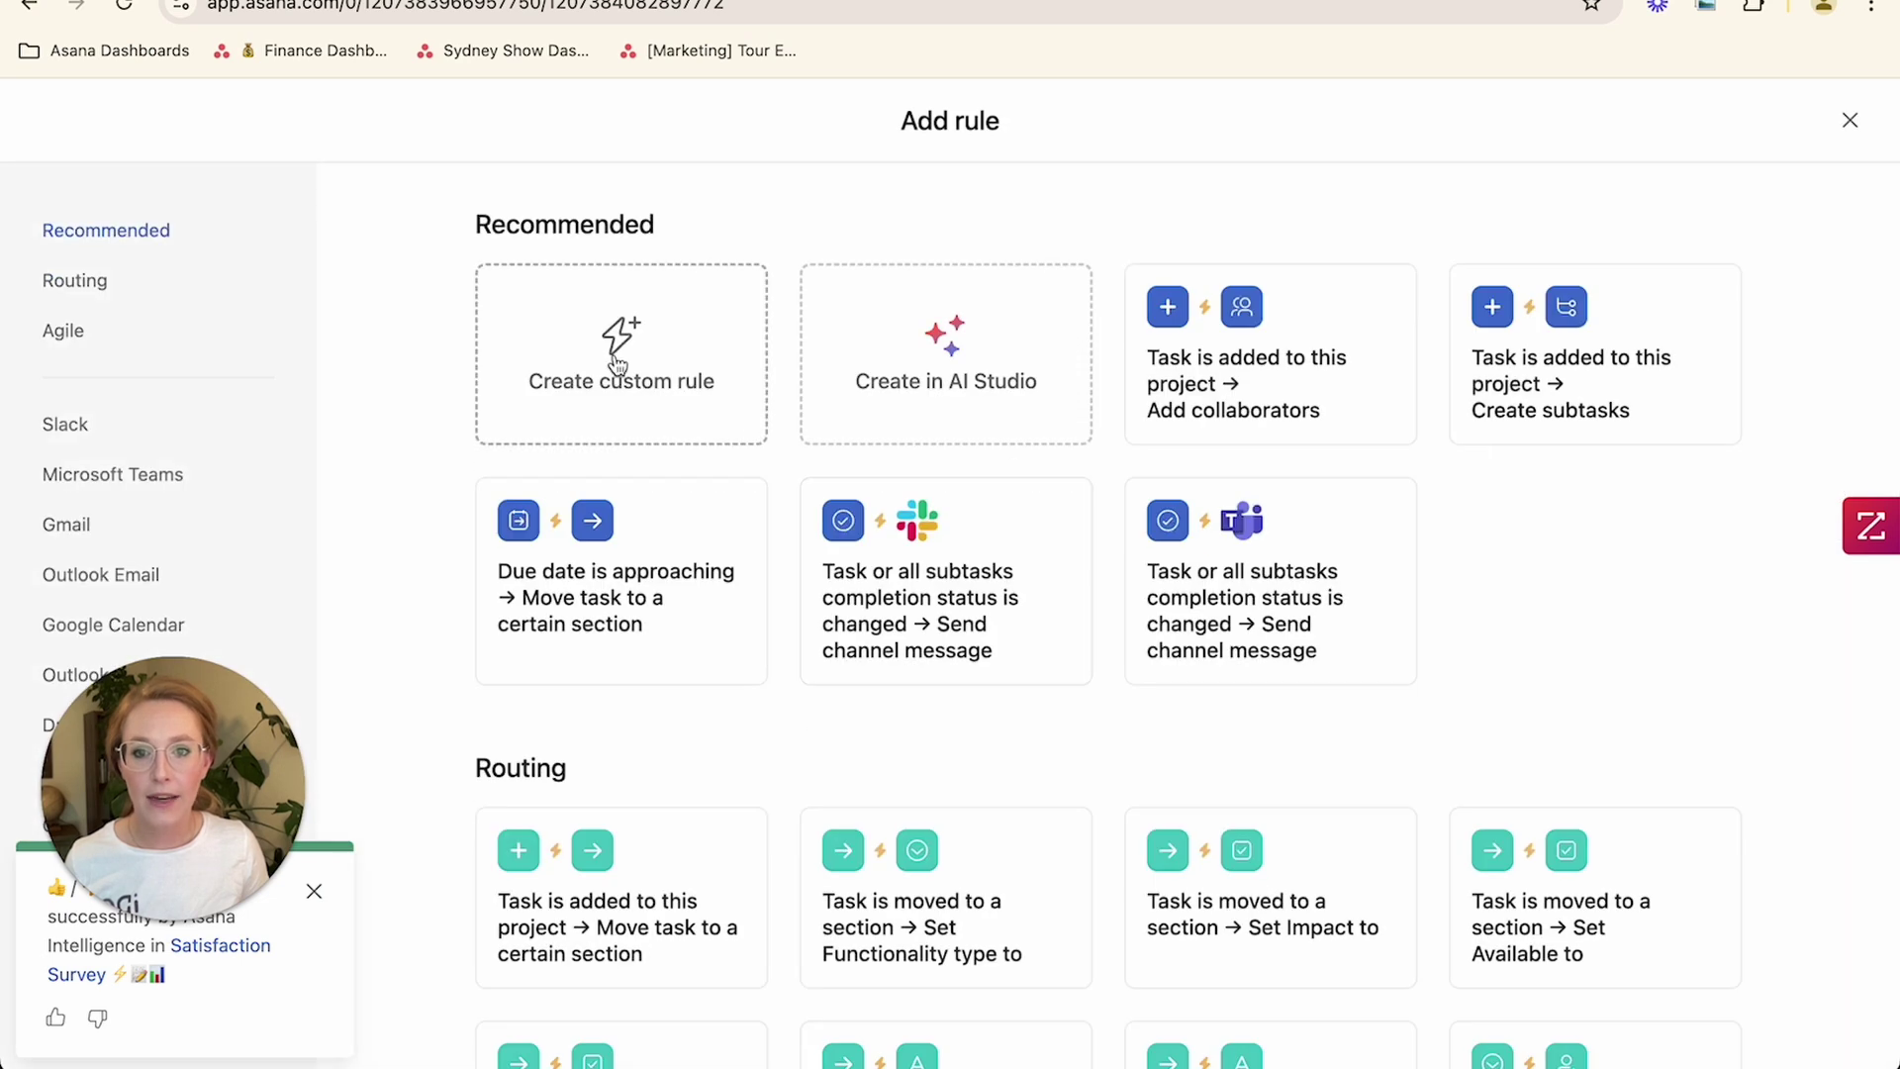
Step: Start a custom rule using Create rule with Asana AI and begin describing its trigger
scroll(1362, 746, "down", 10)
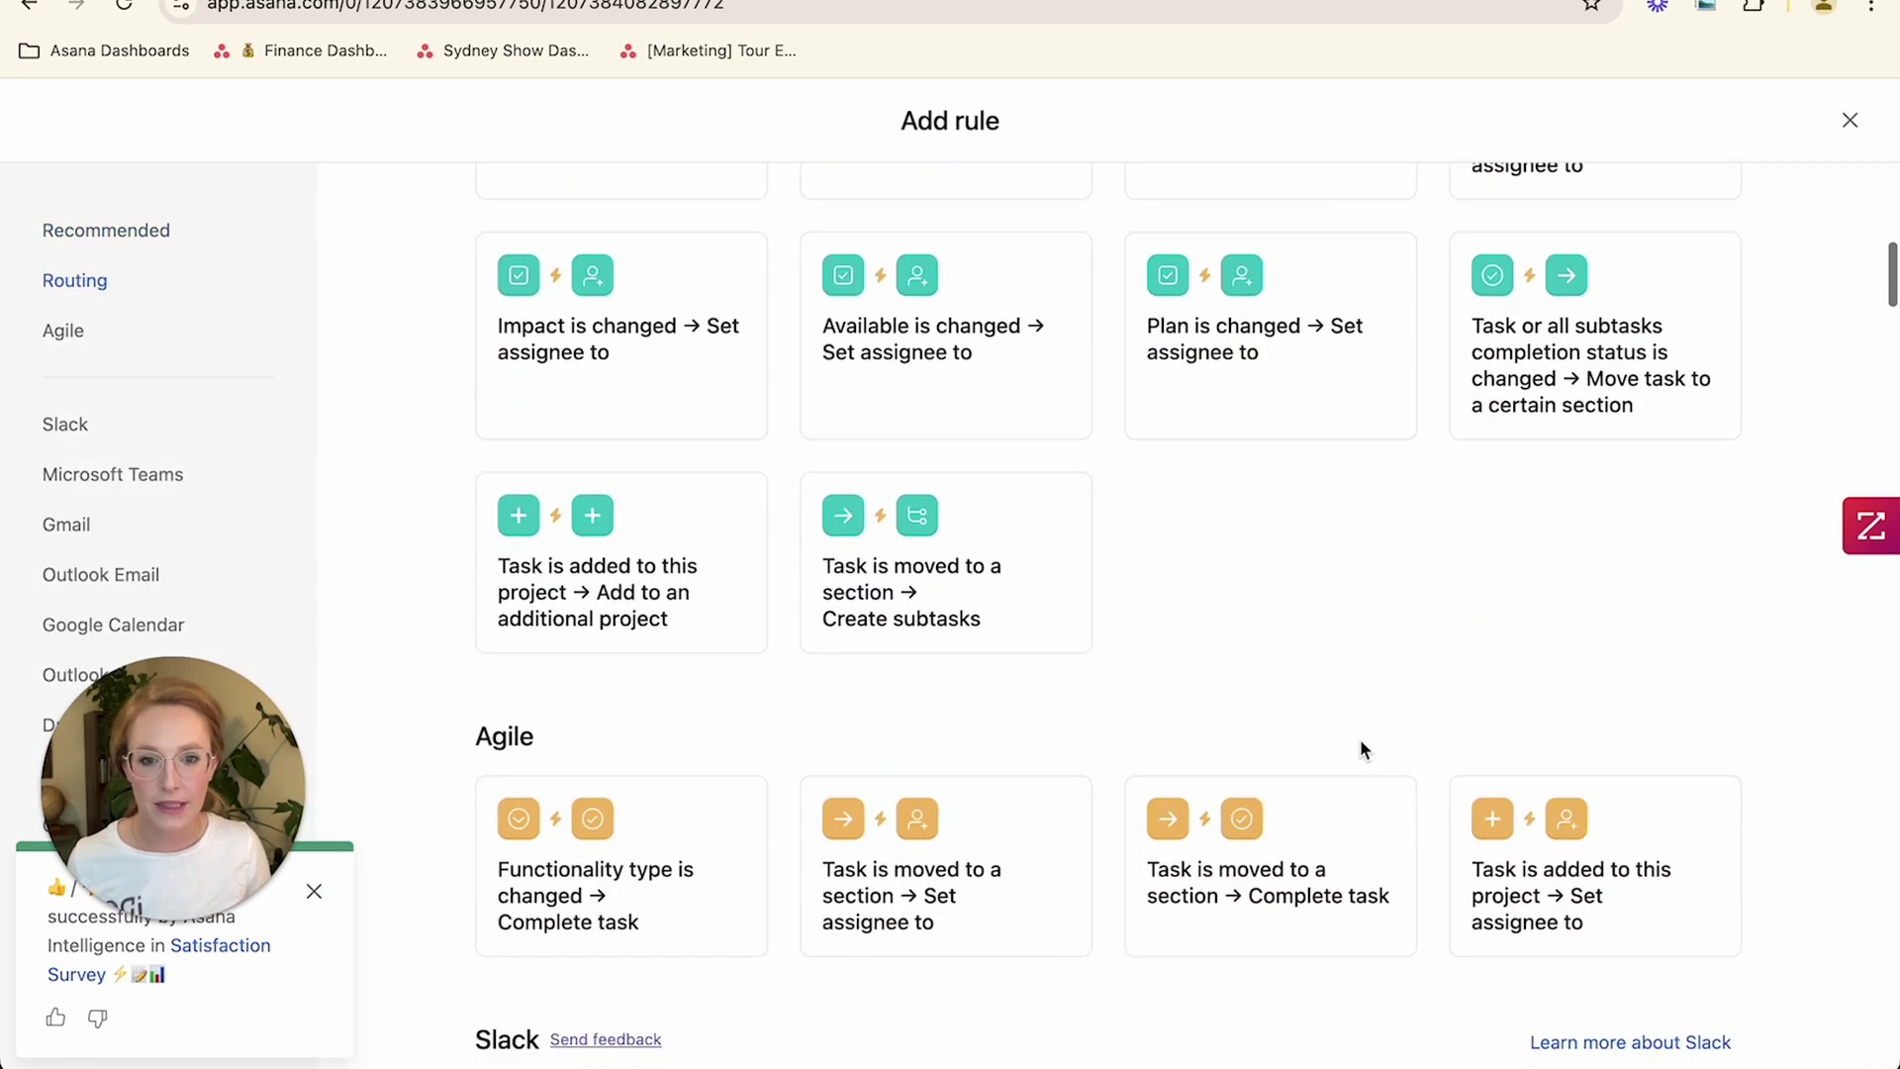
scroll(1362, 746, "up", 10)
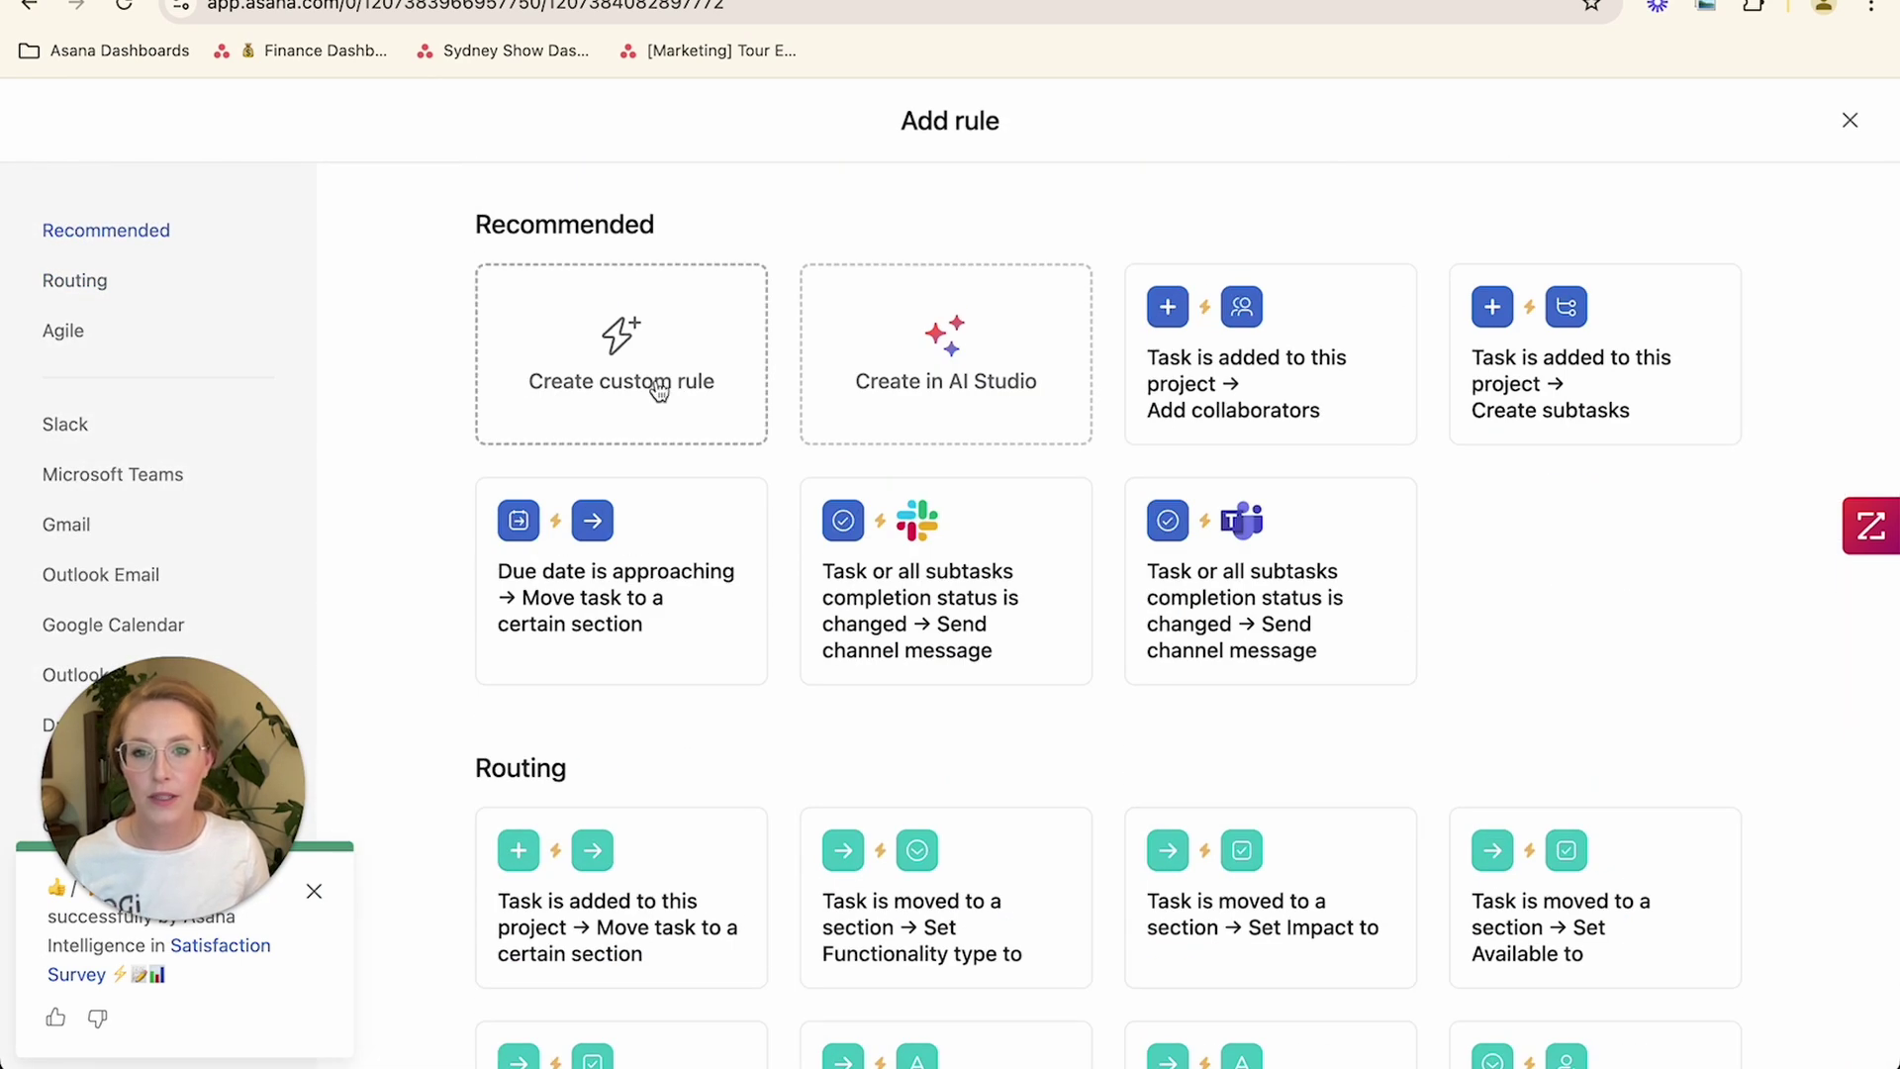
left_click(658, 389)
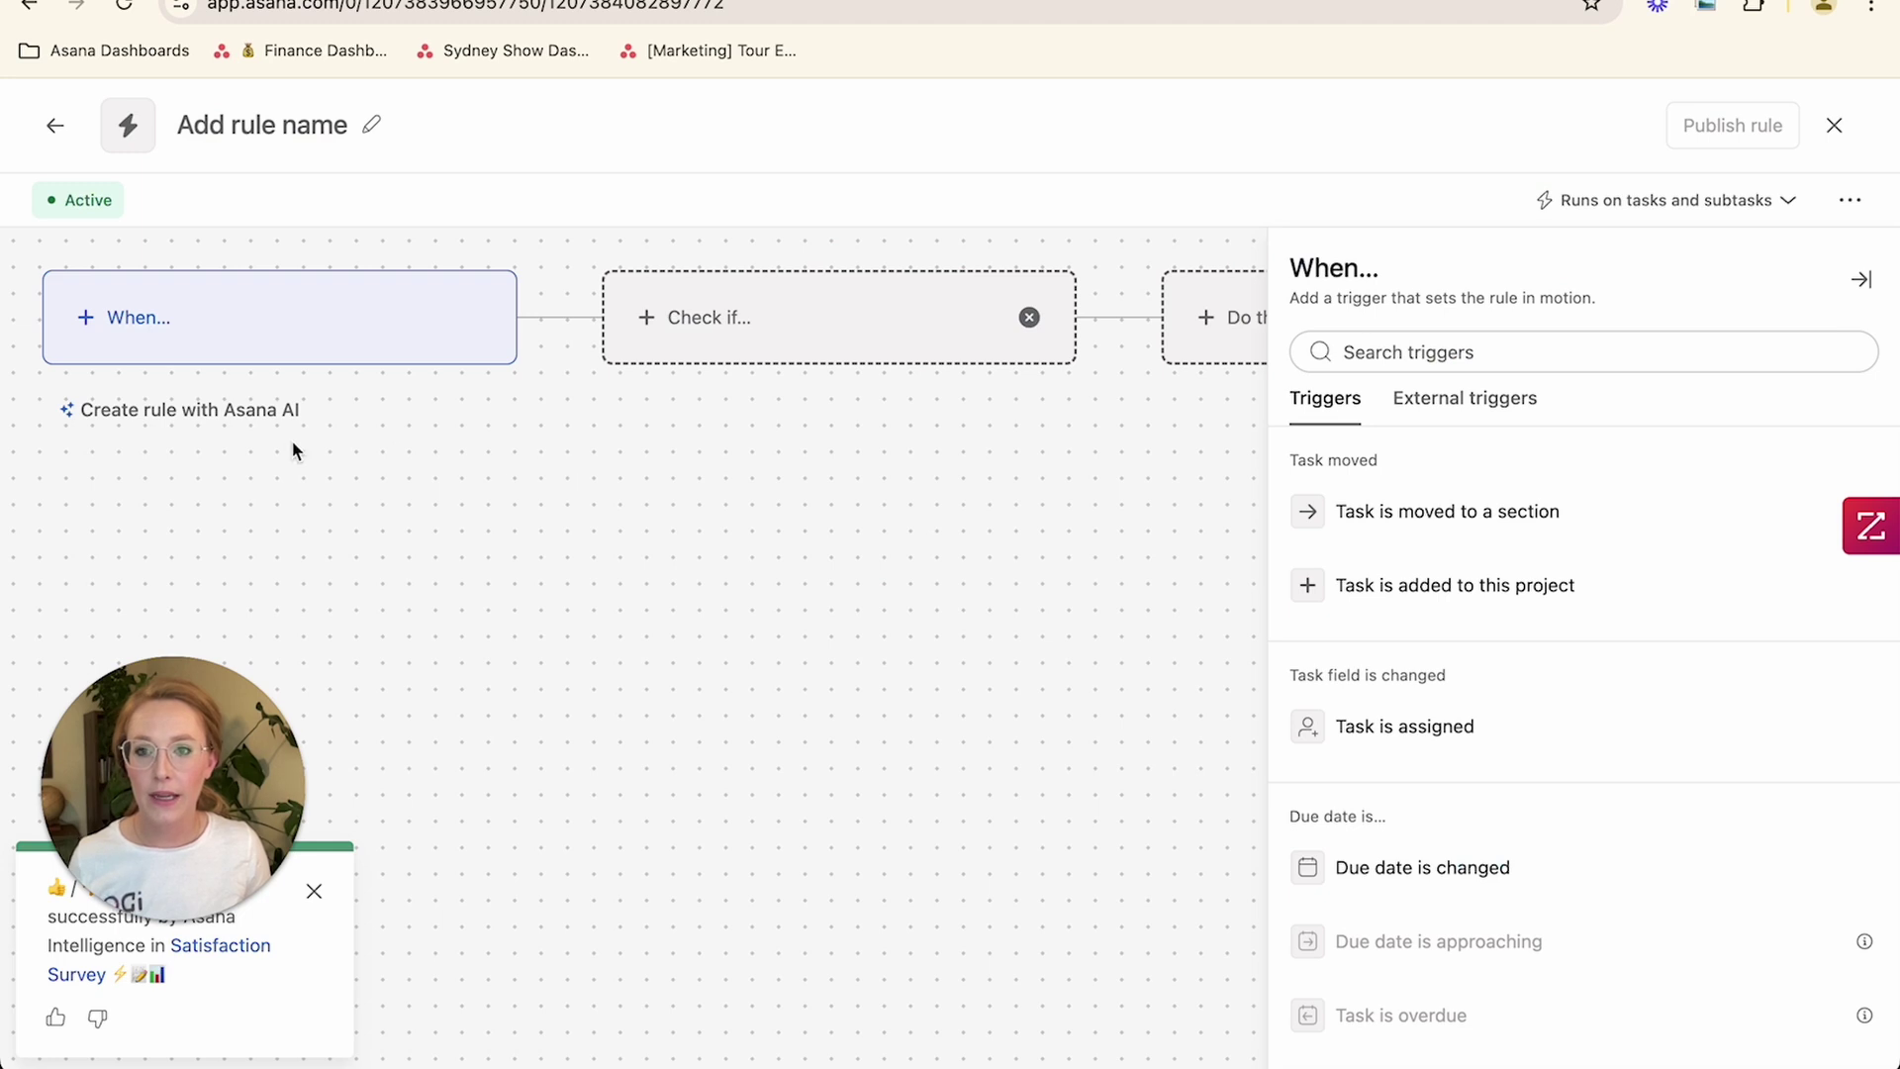
left_click(195, 416)
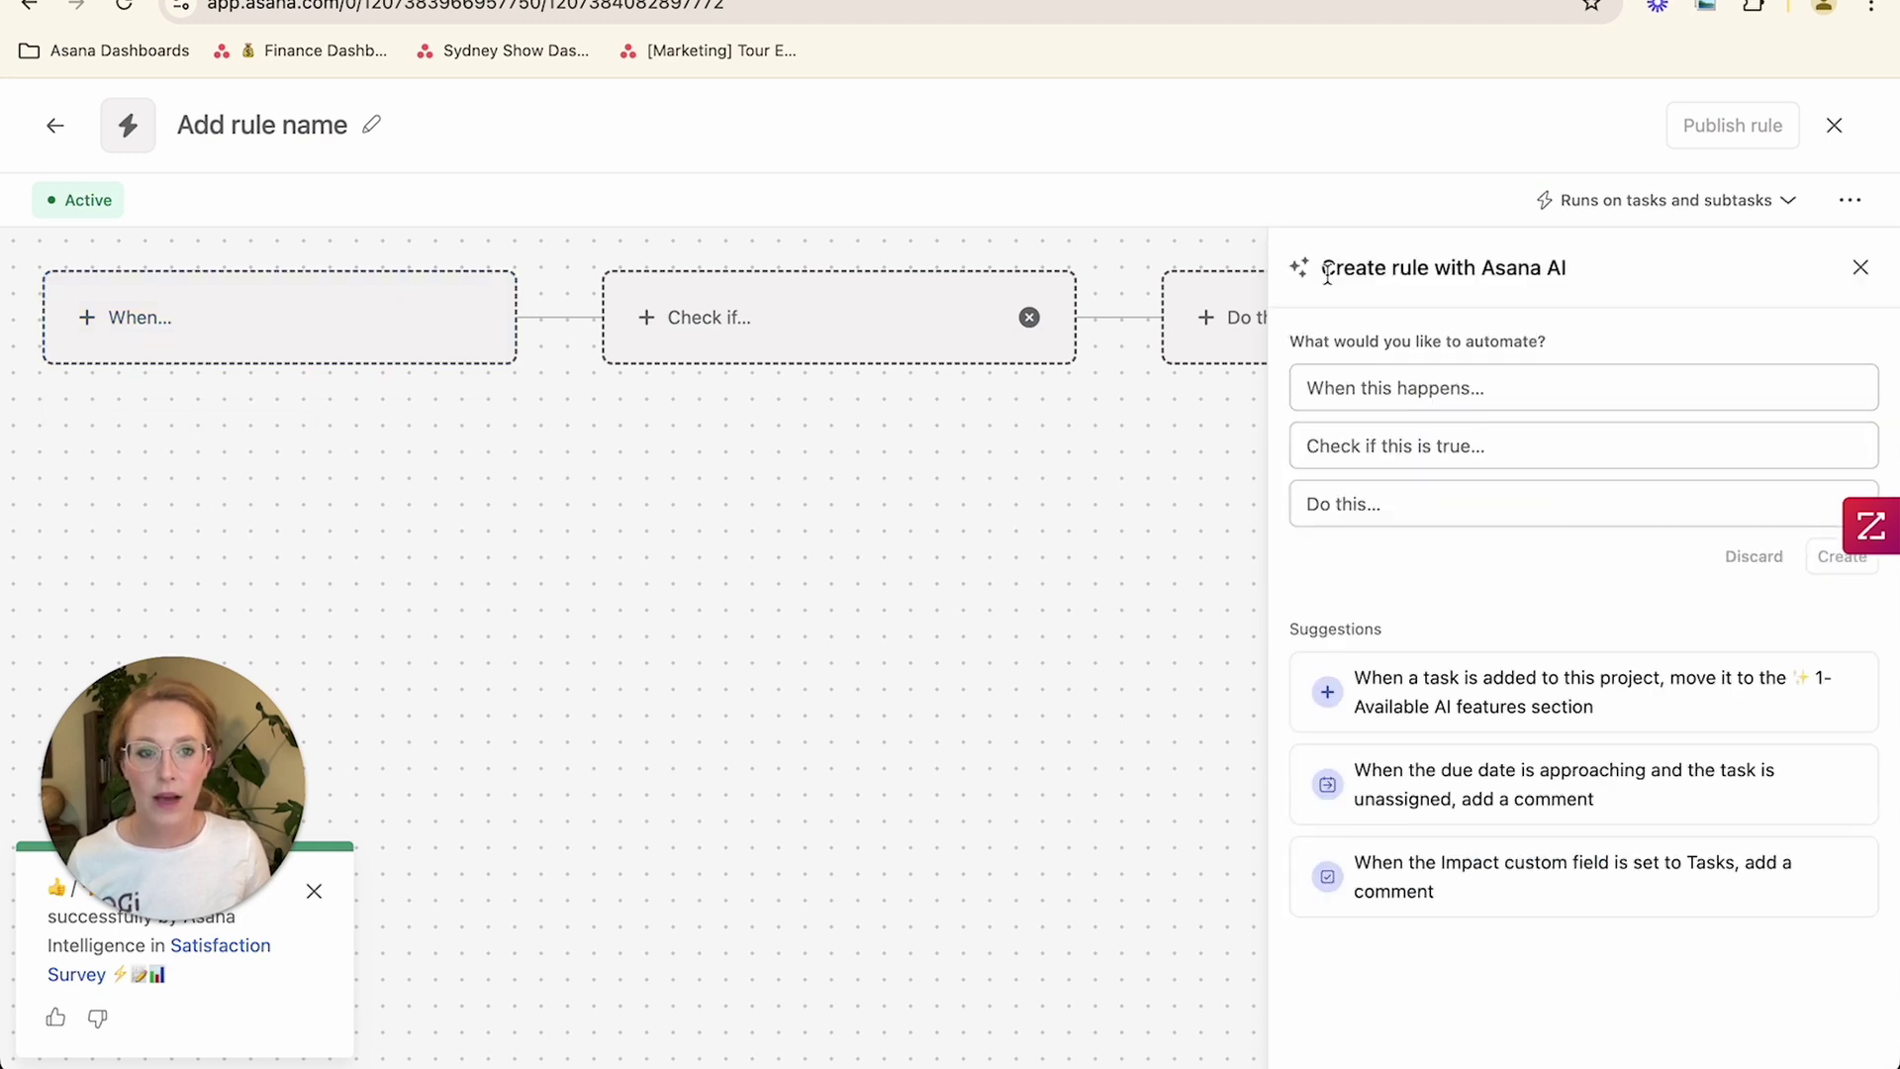
left_click_drag(1294, 269, 1558, 269)
left_click(1455, 377)
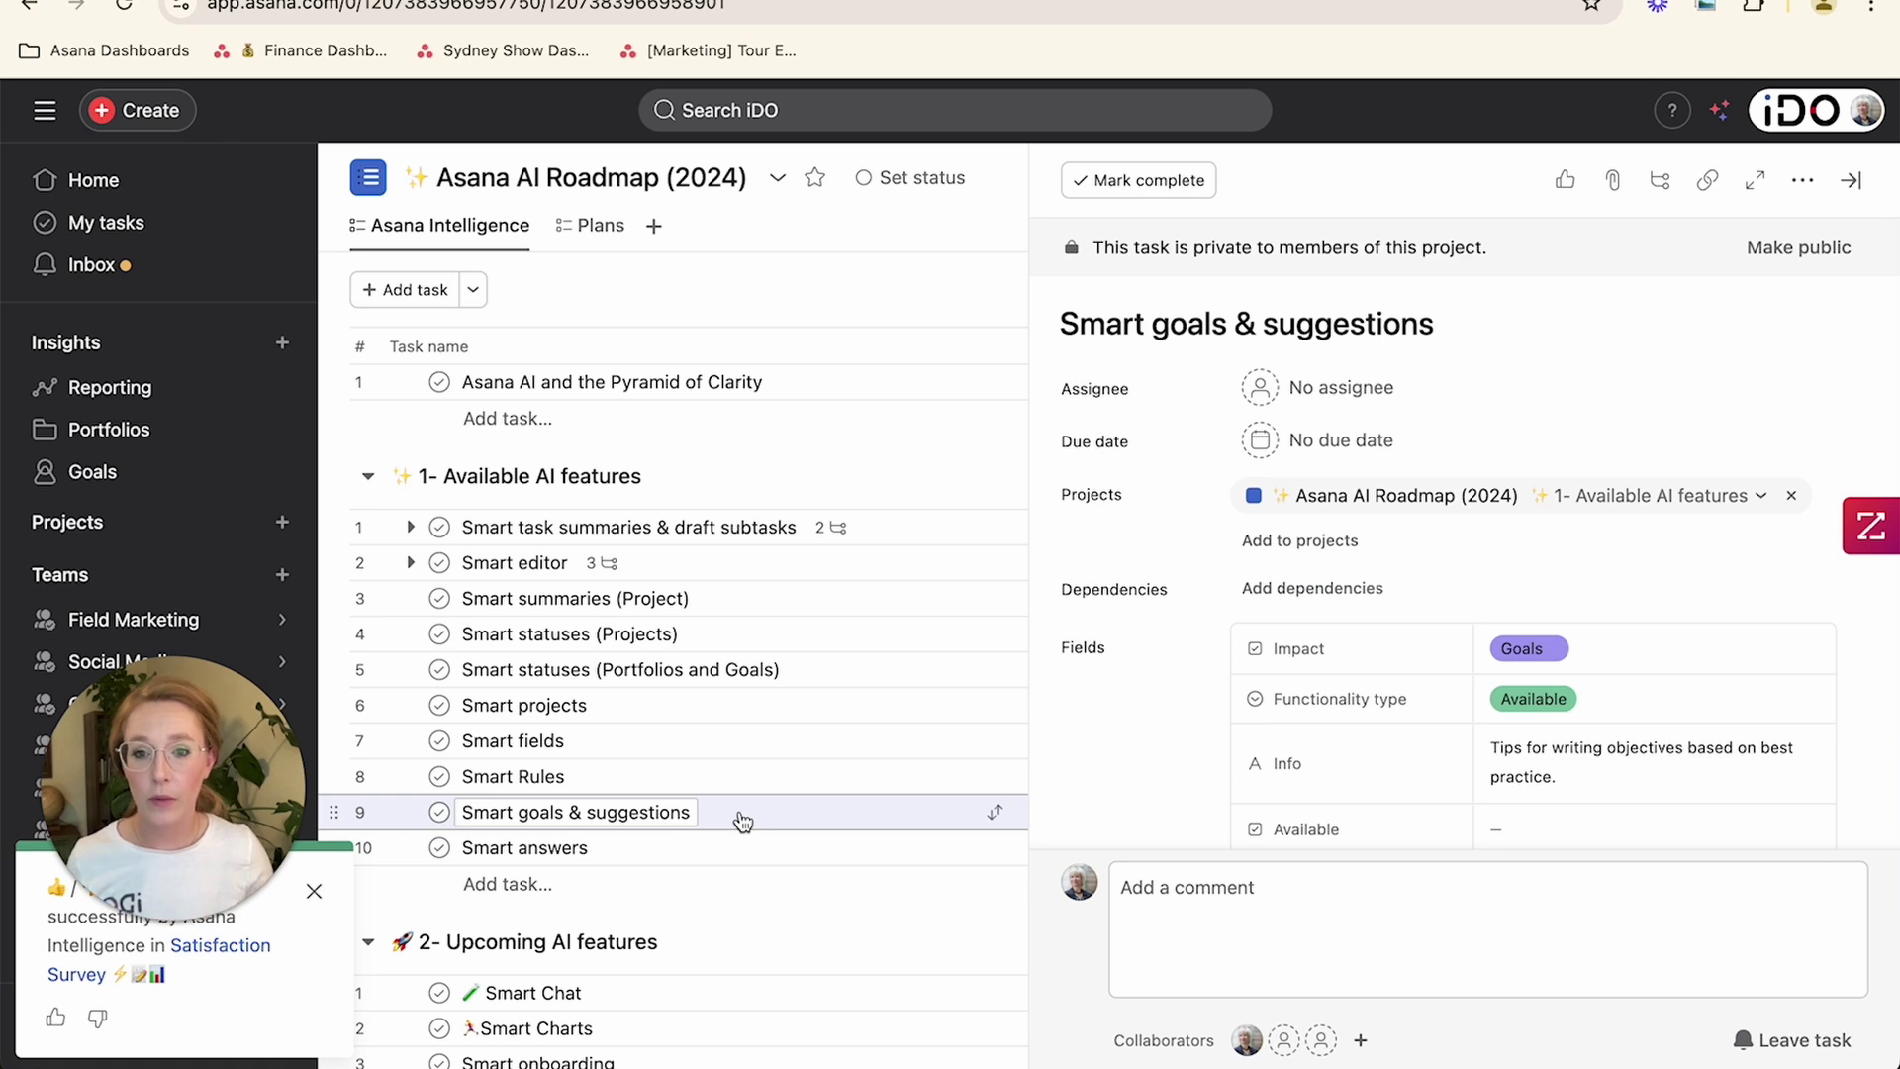
Step: Open the Increase Brand Awareness goal from Goals and expand its AI tips
left_click(153, 476)
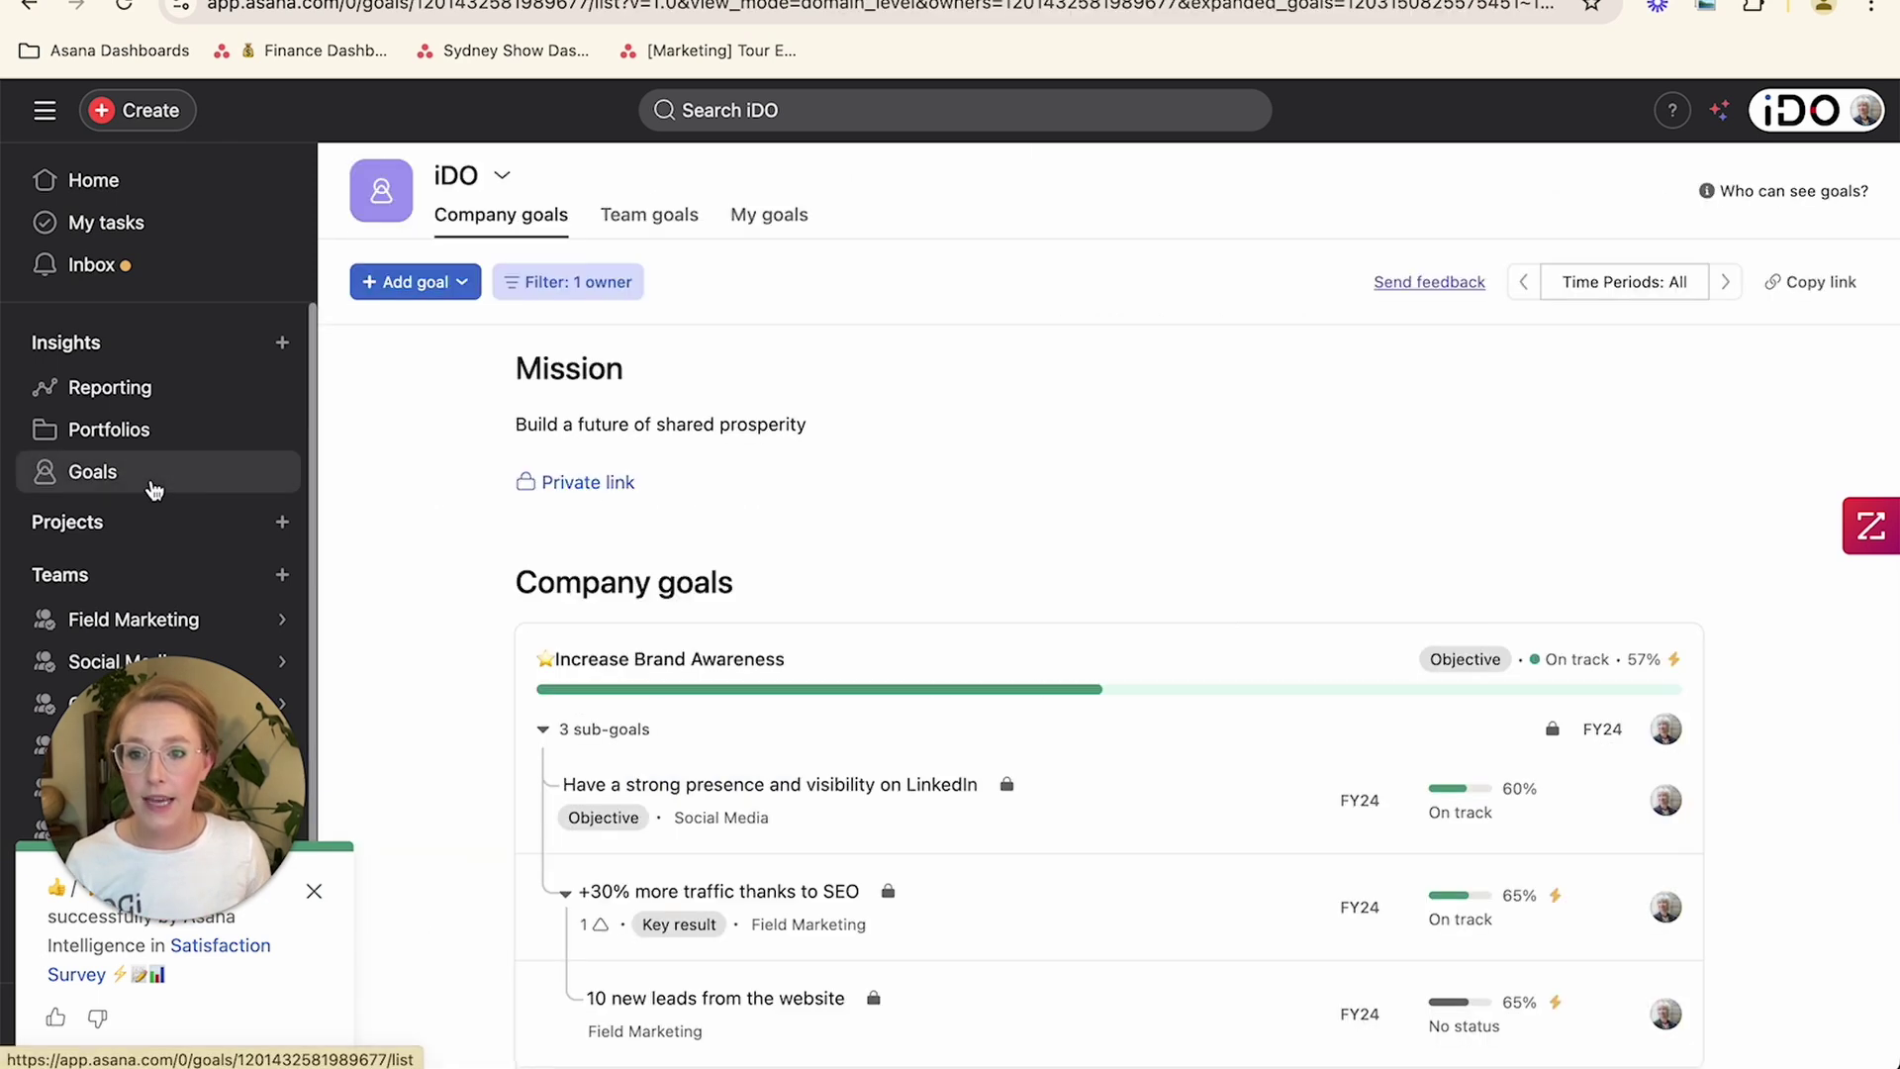
left_click(775, 670)
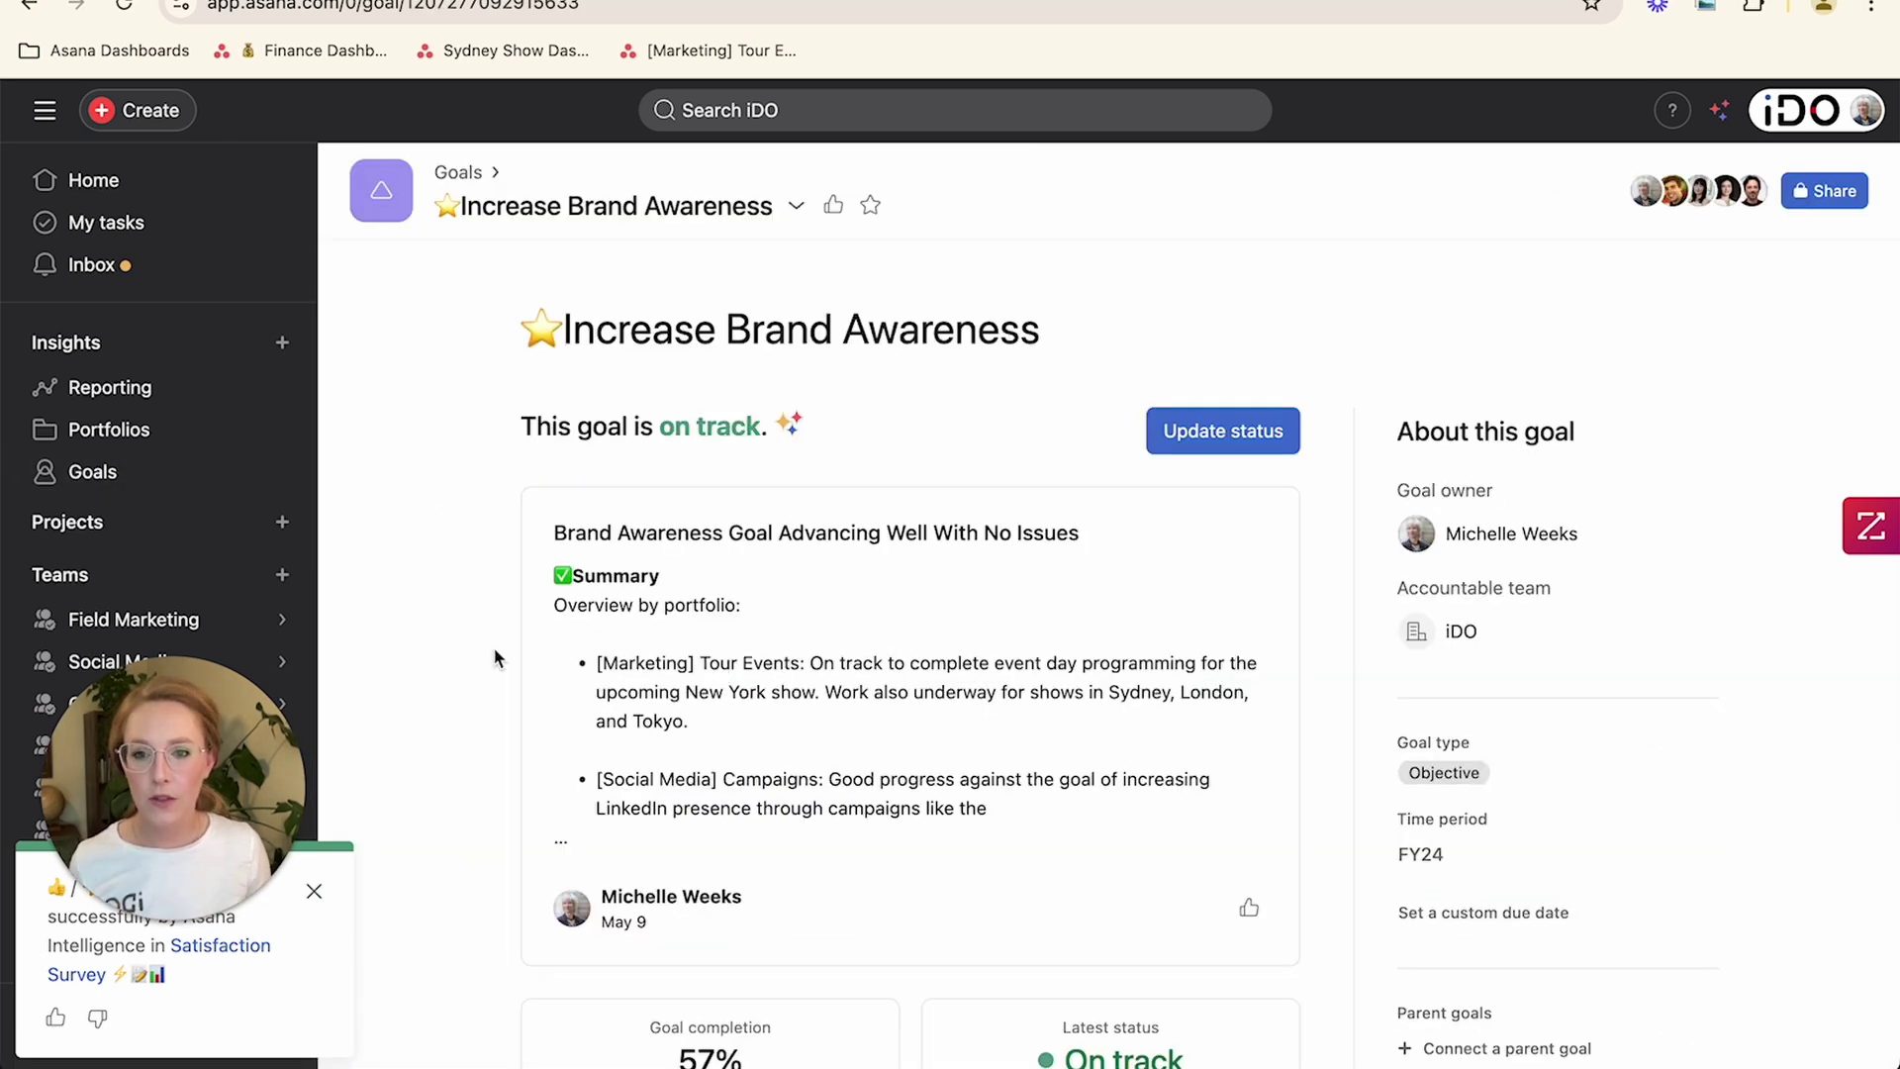
scroll(497, 658, "down", 10)
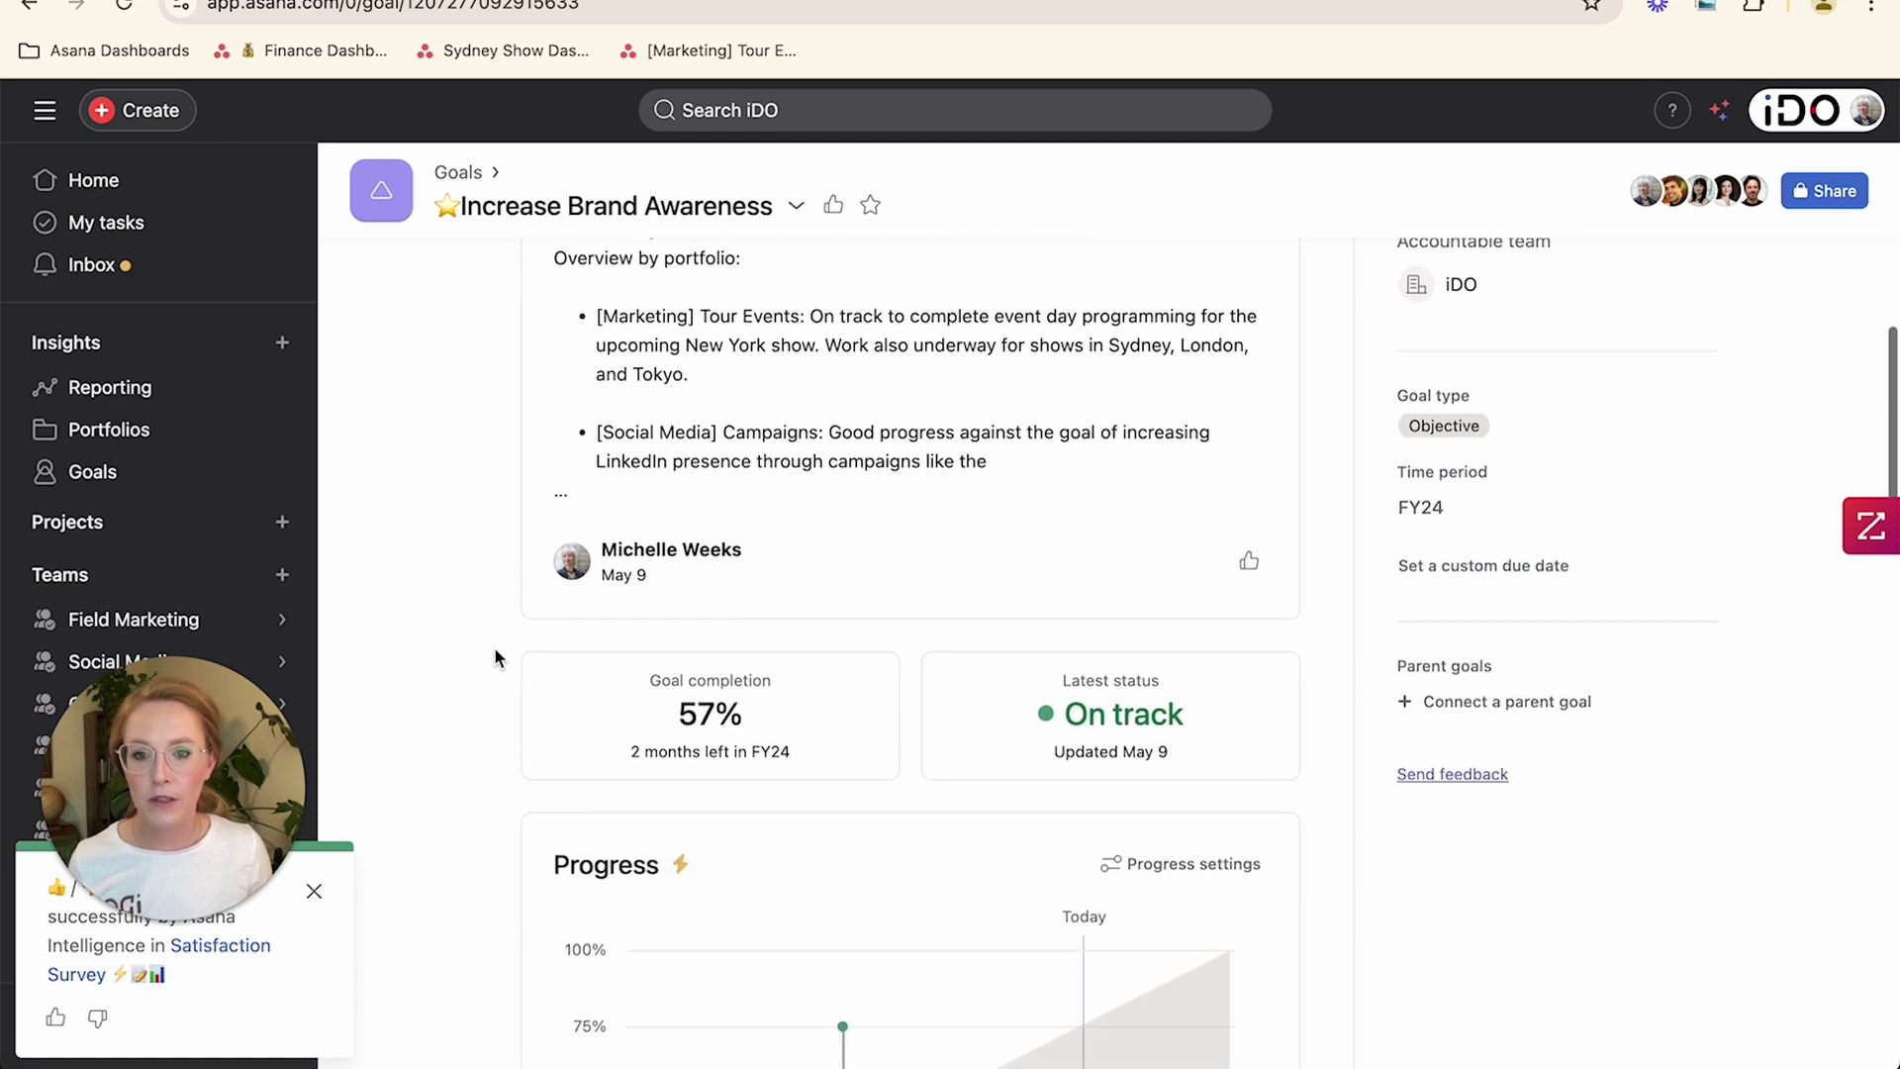
scroll(498, 658, "down", 6)
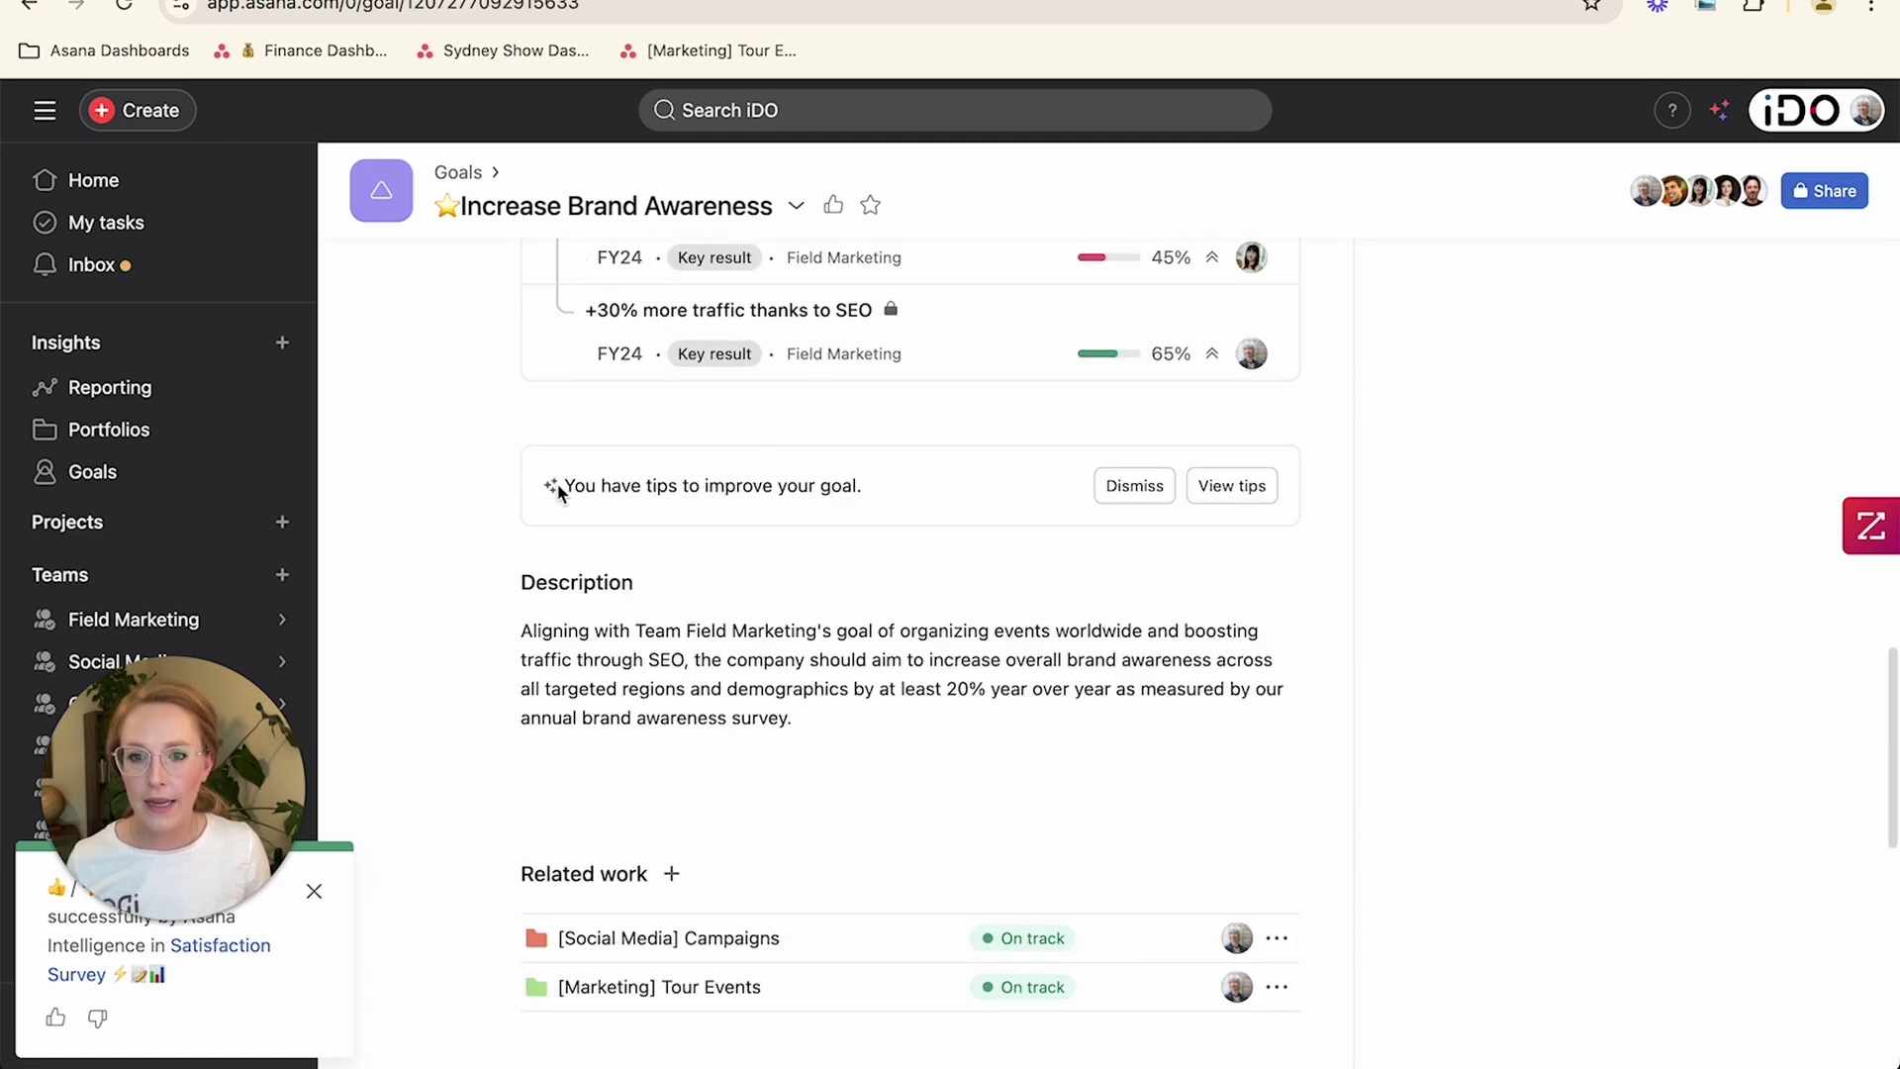
left_click_drag(563, 484, 848, 487)
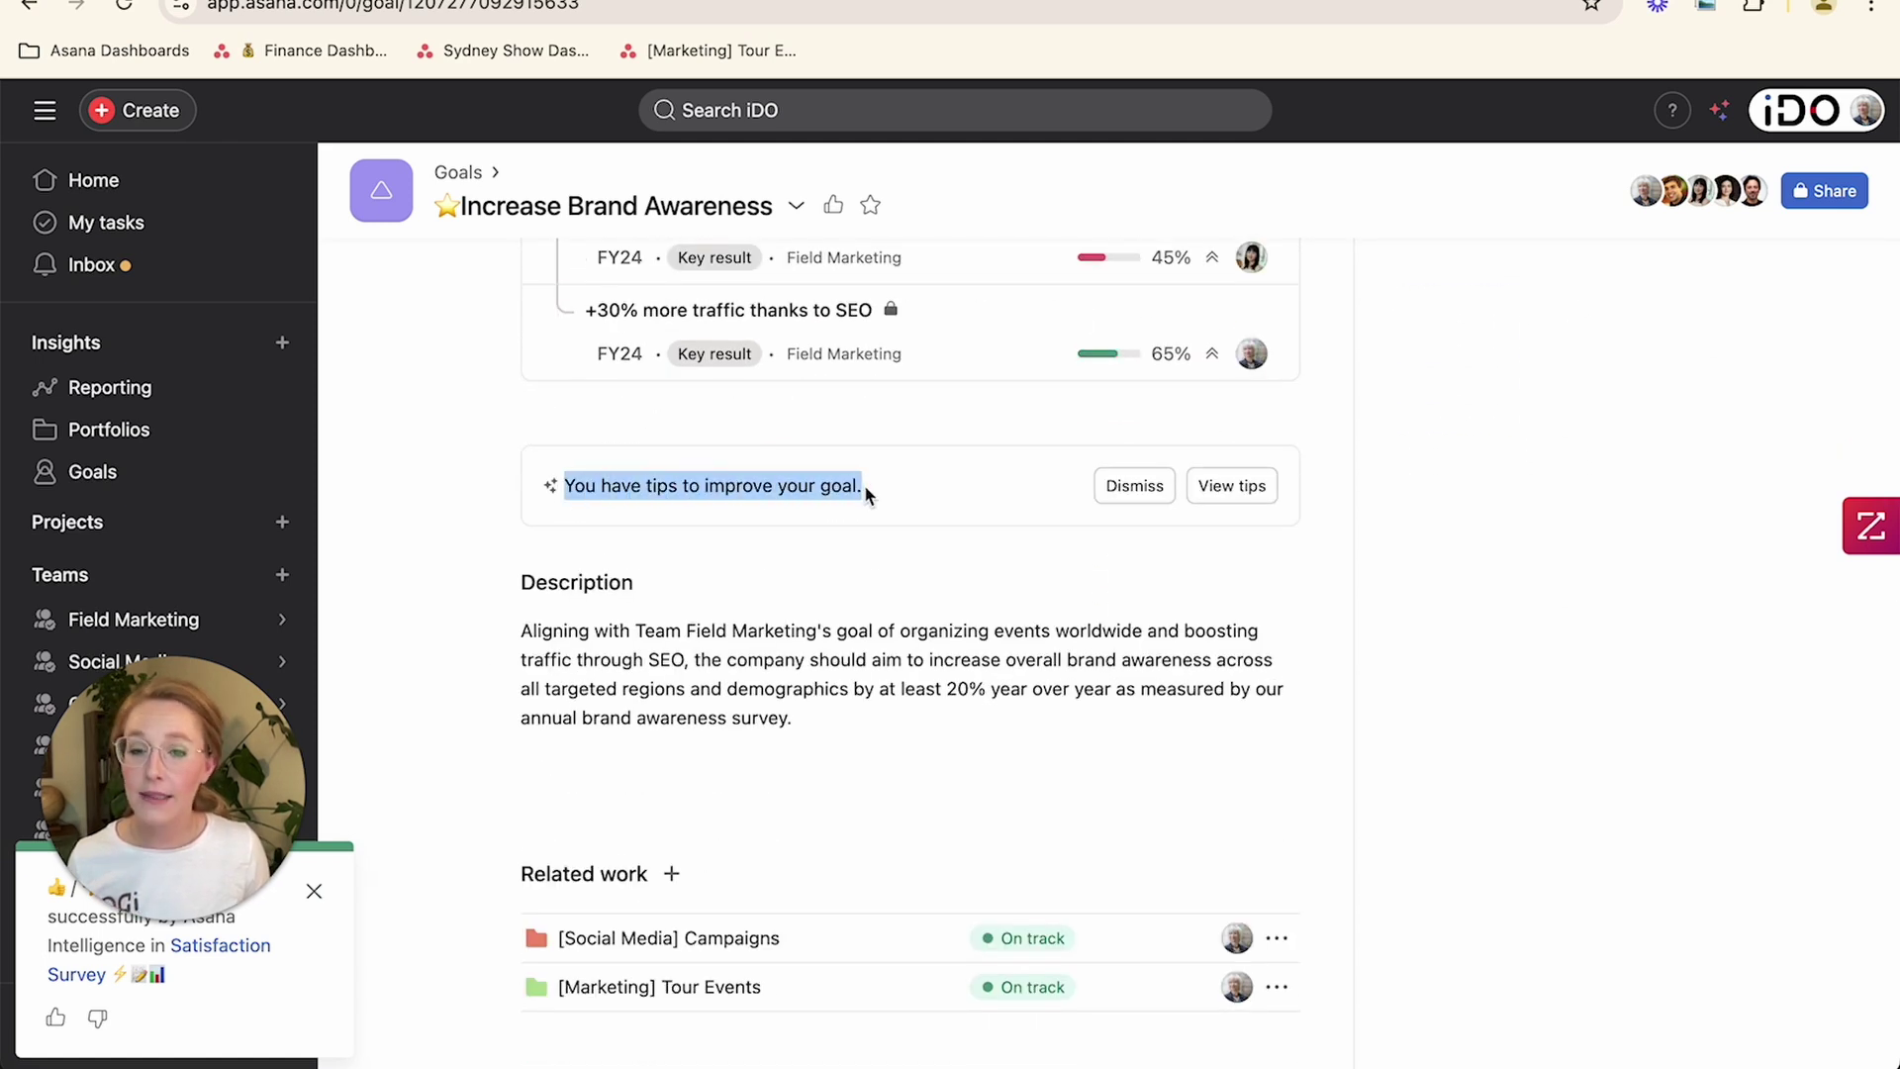
left_click(1228, 486)
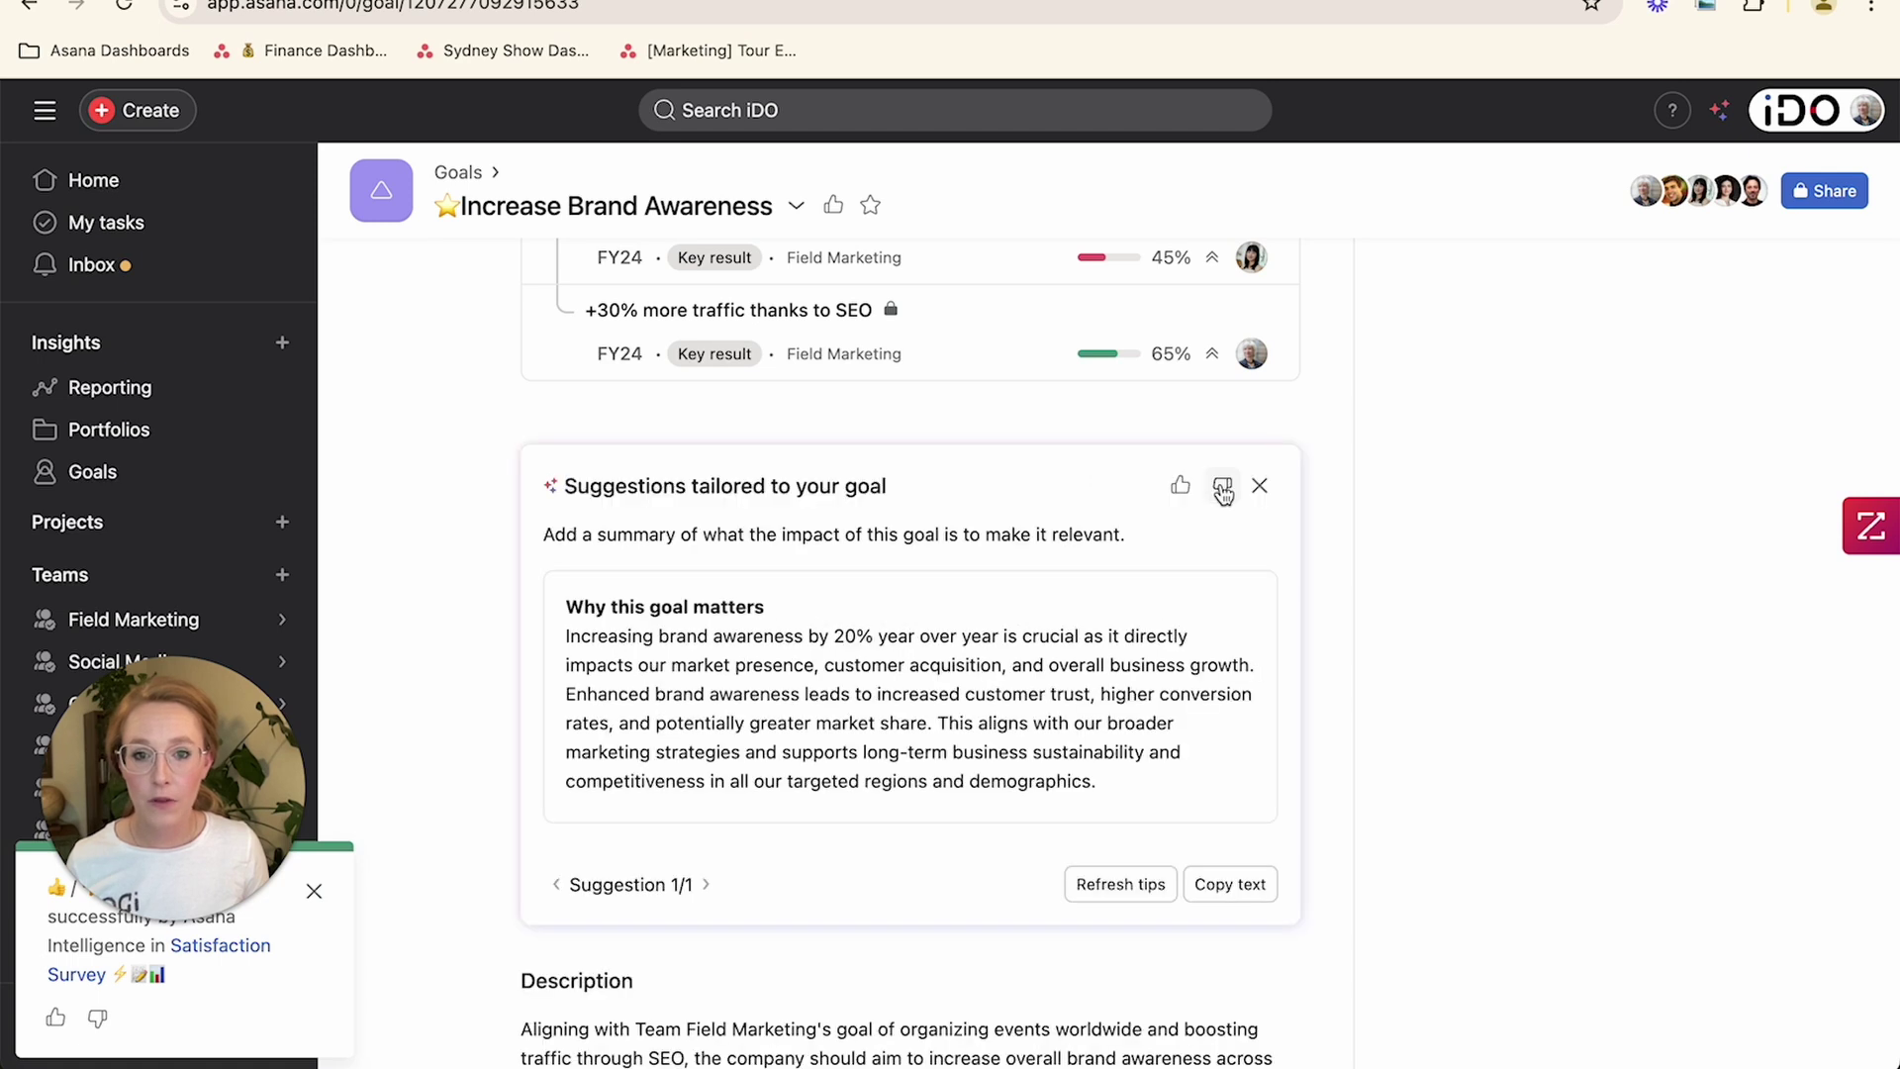
Step: Review the suggested Why this goal matters text and the impact summary suggestion
left_click_drag(564, 606, 1139, 796)
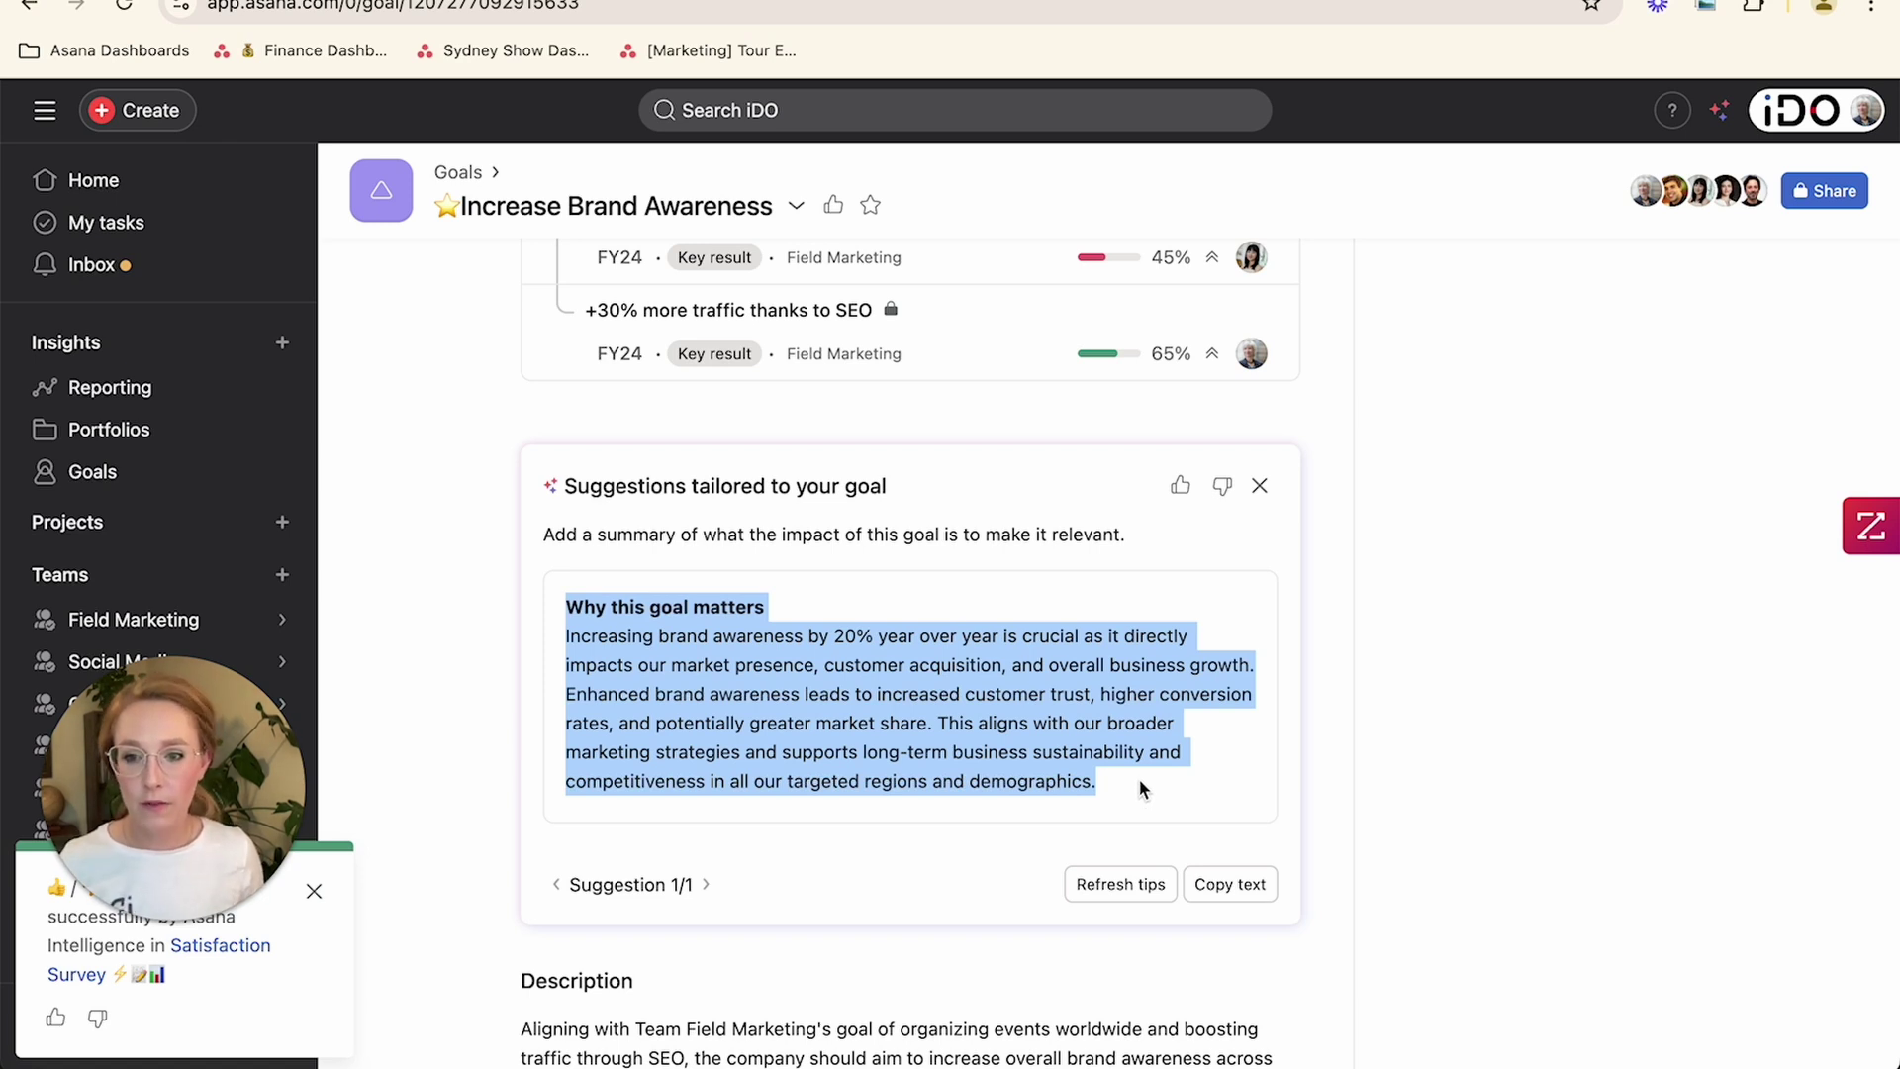
left_click(562, 536)
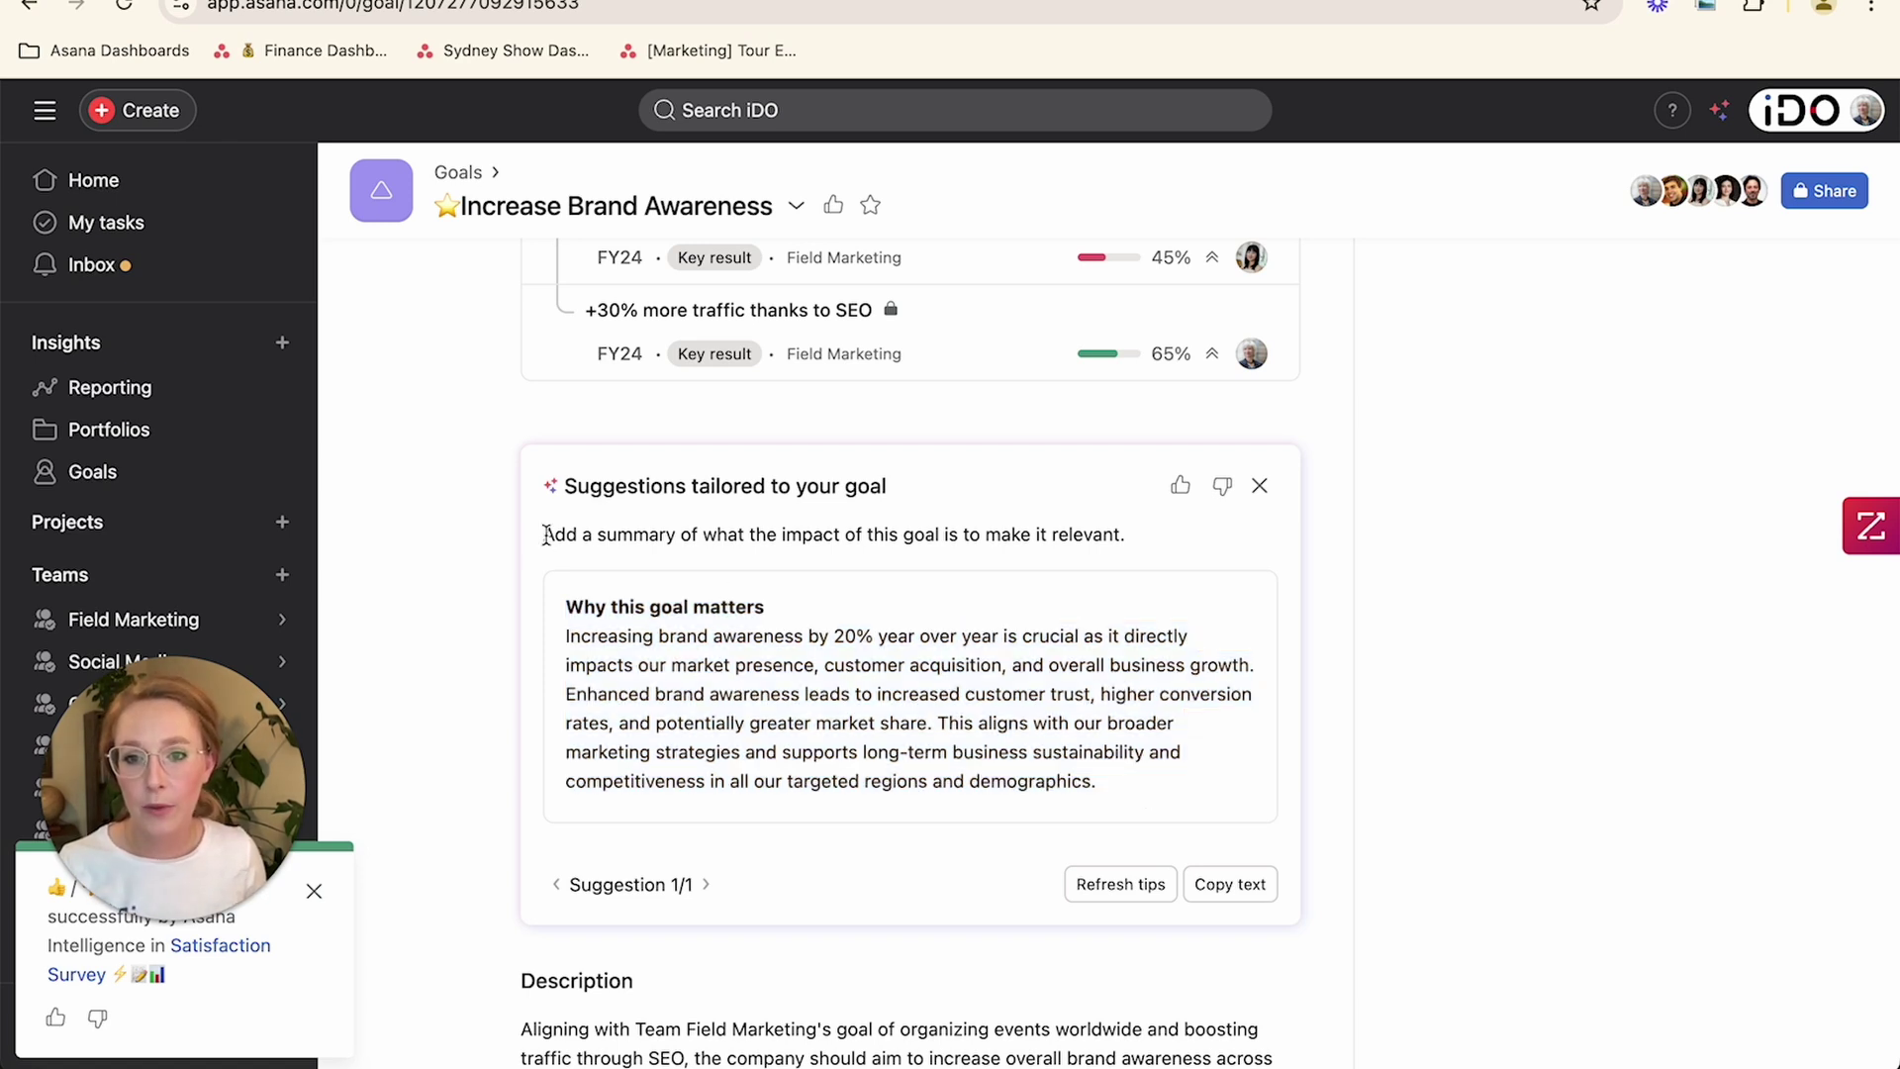
left_click_drag(545, 535, 1121, 536)
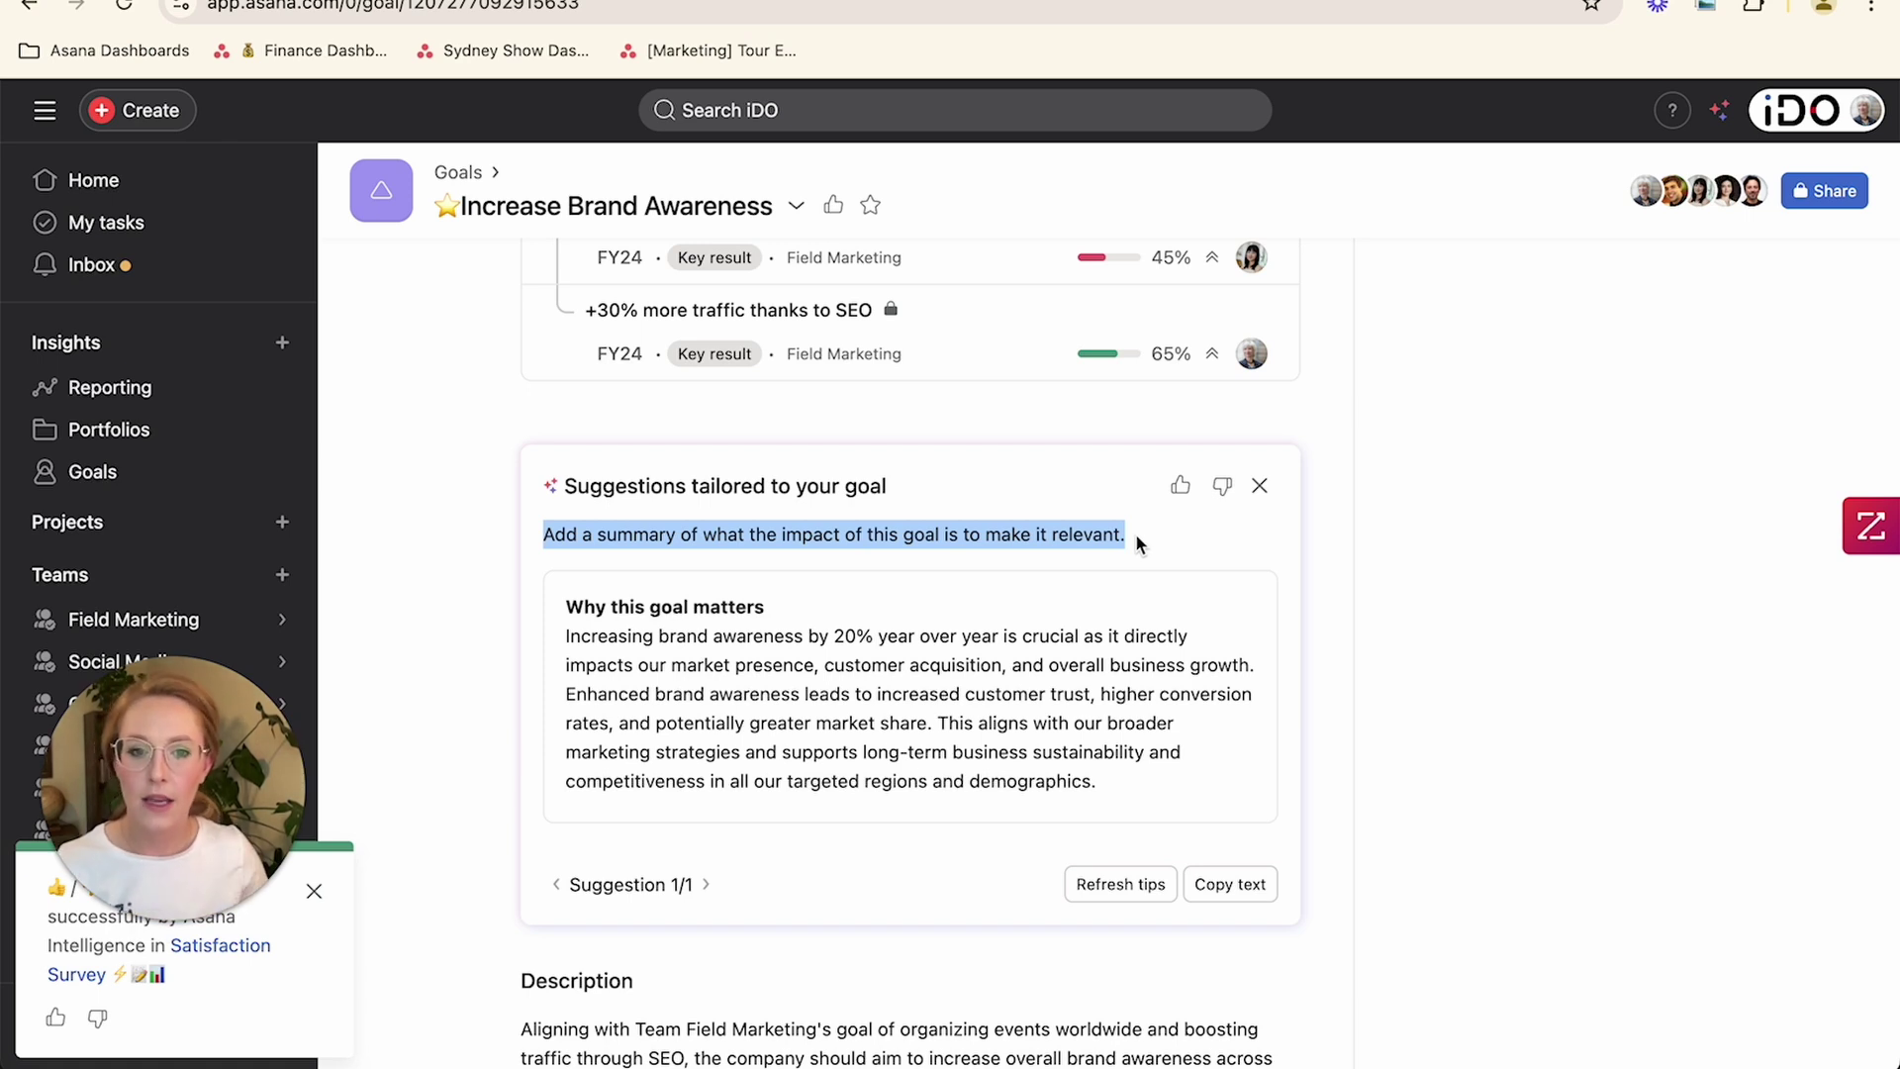
scroll(1092, 641, "down", 2)
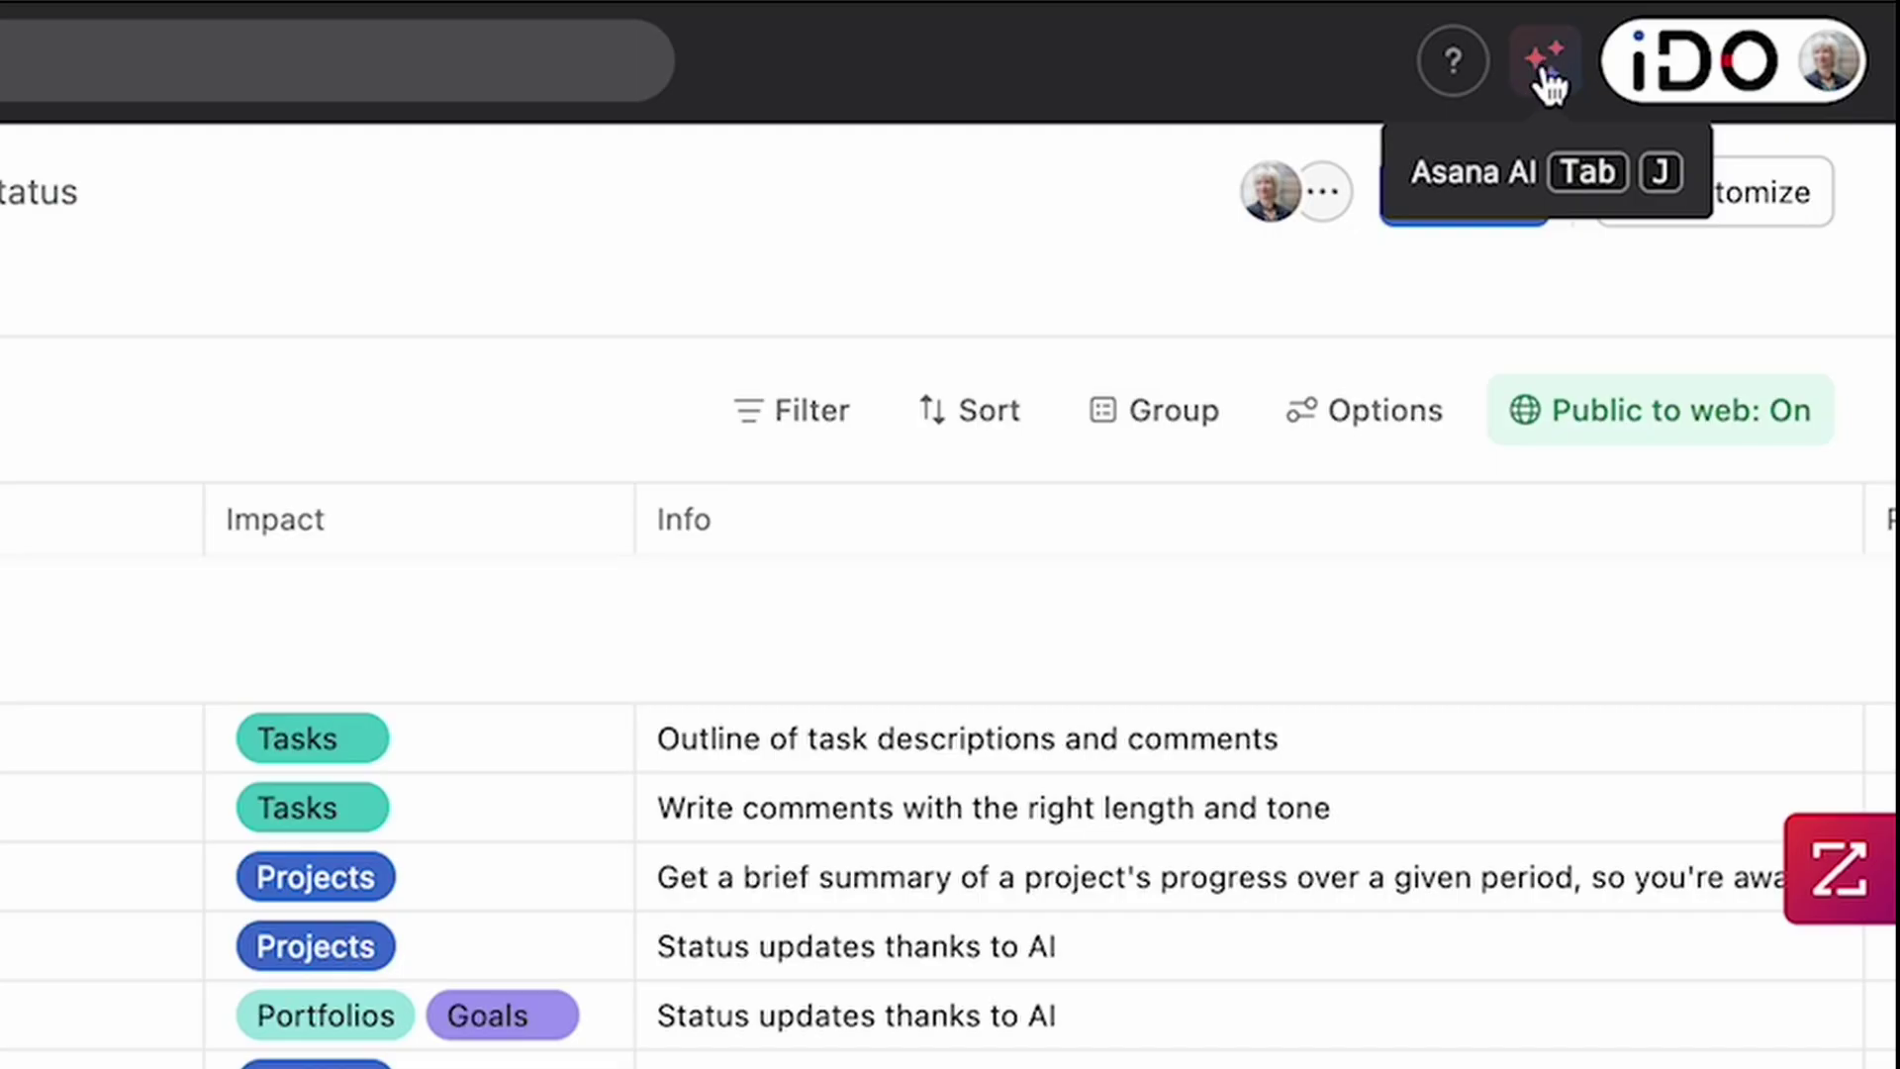
Step: Open the Asana AI chat from the sparkle icon in the top bar
left_click(1544, 74)
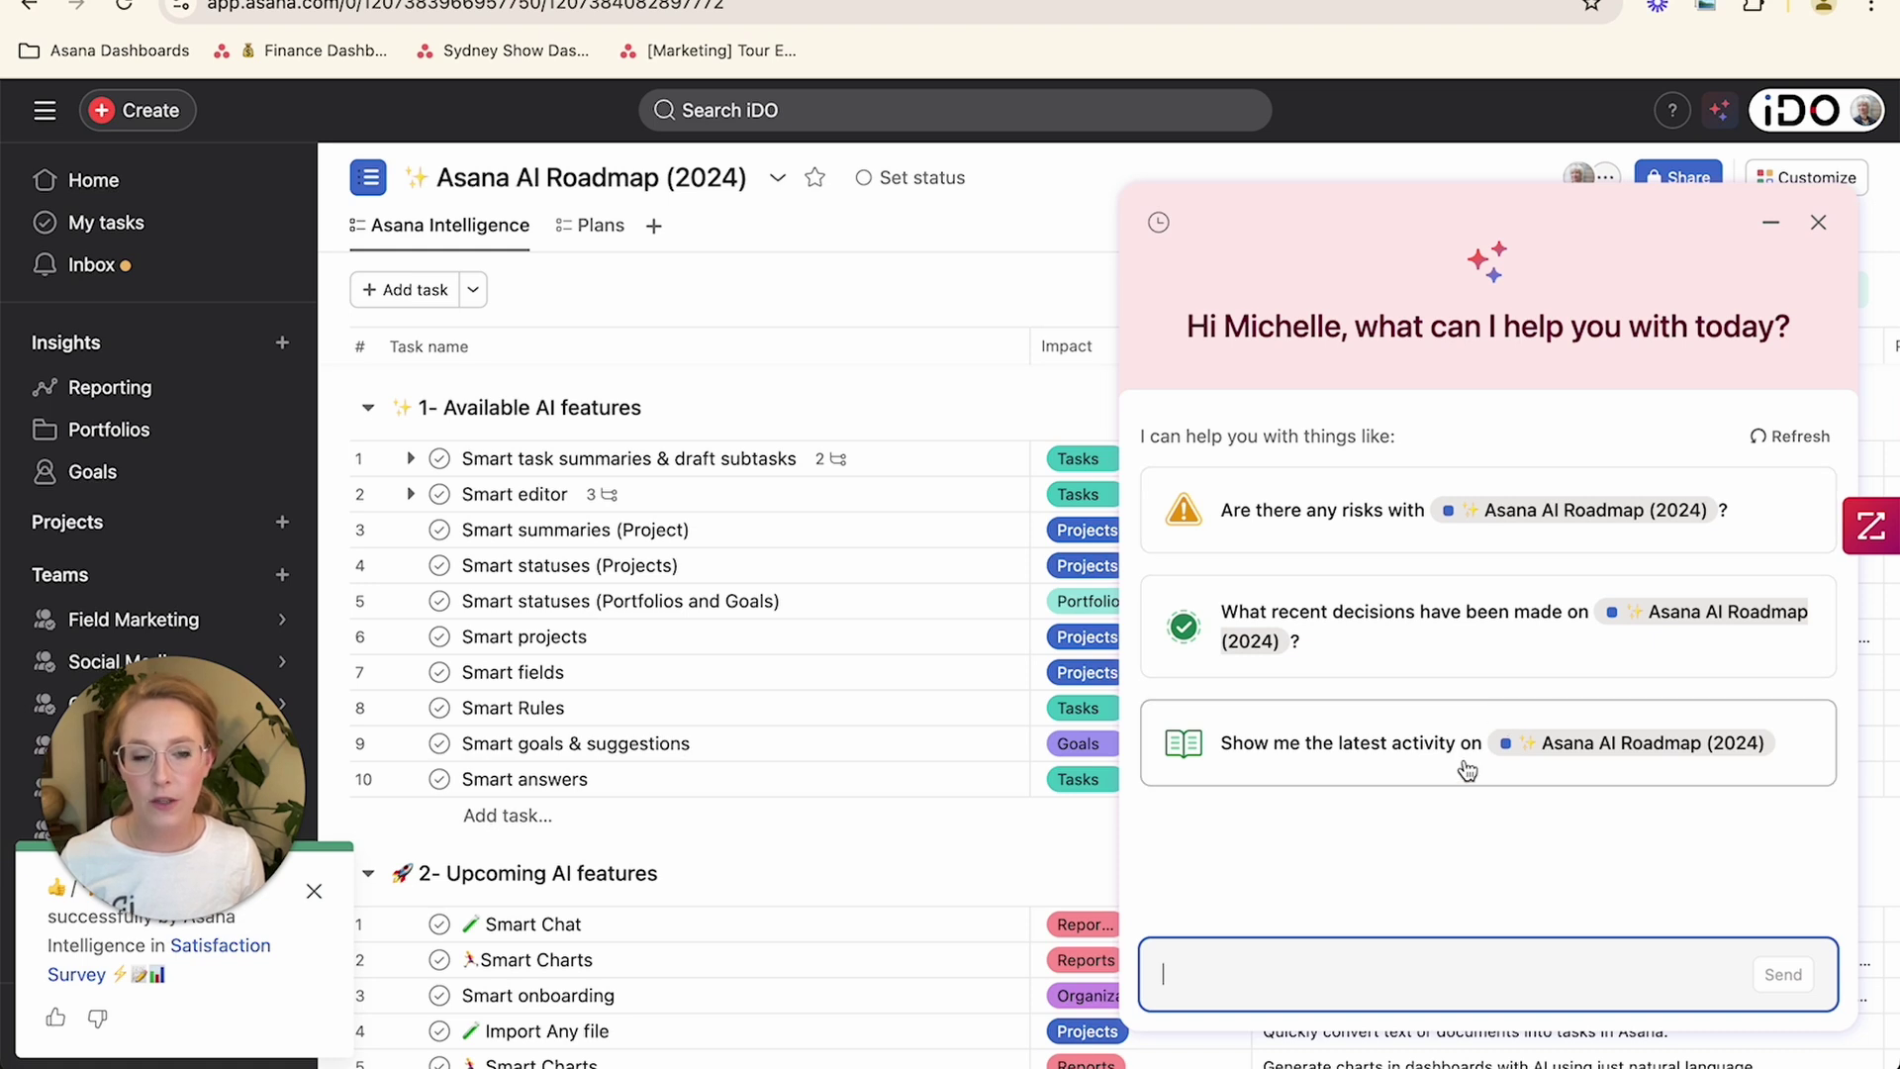
Step: Close the Asana AI chat and scroll the table right to the Plan column
key("Escape")
scroll(1505, 649, "right", 3)
scroll(1506, 649, "right", 2)
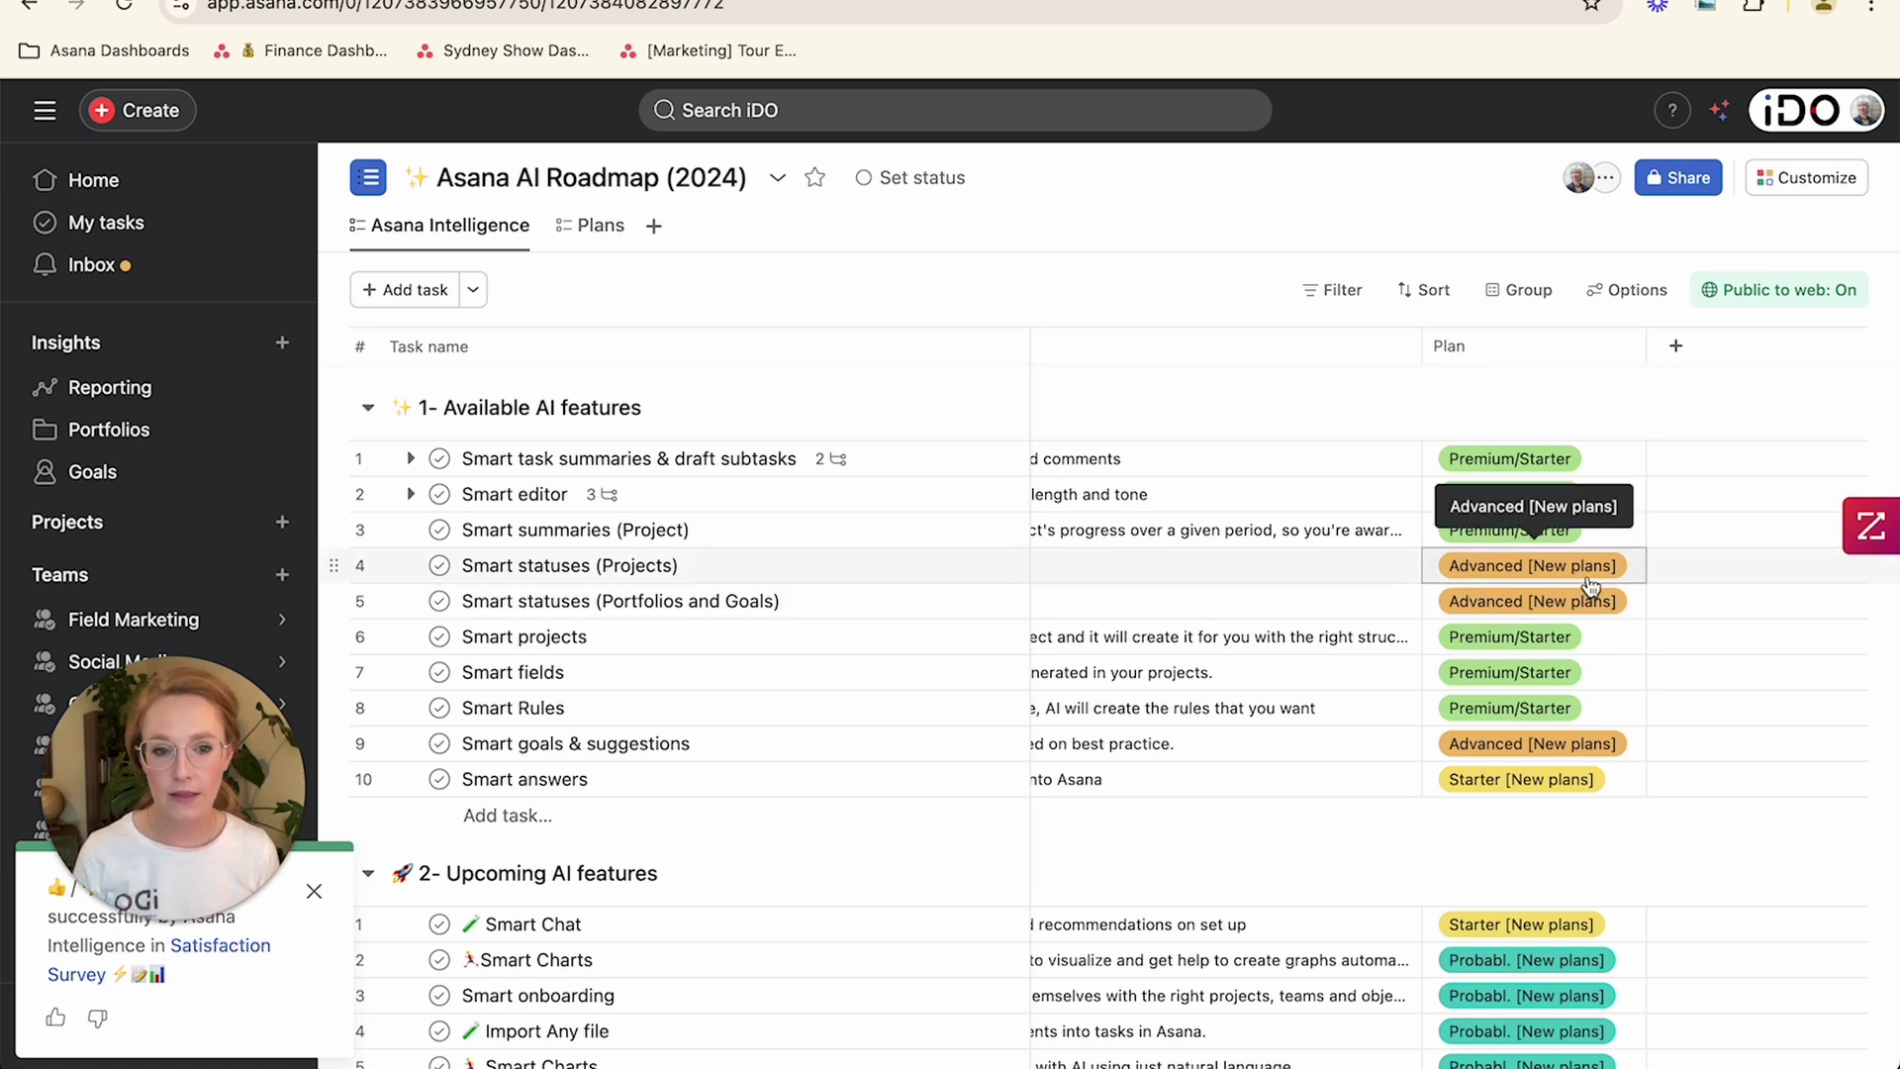
Step: Scroll down and left to show the Upcoming AI features and Key takeaways sections
scroll(1273, 874, "down", 3)
scroll(1273, 874, "left", 5)
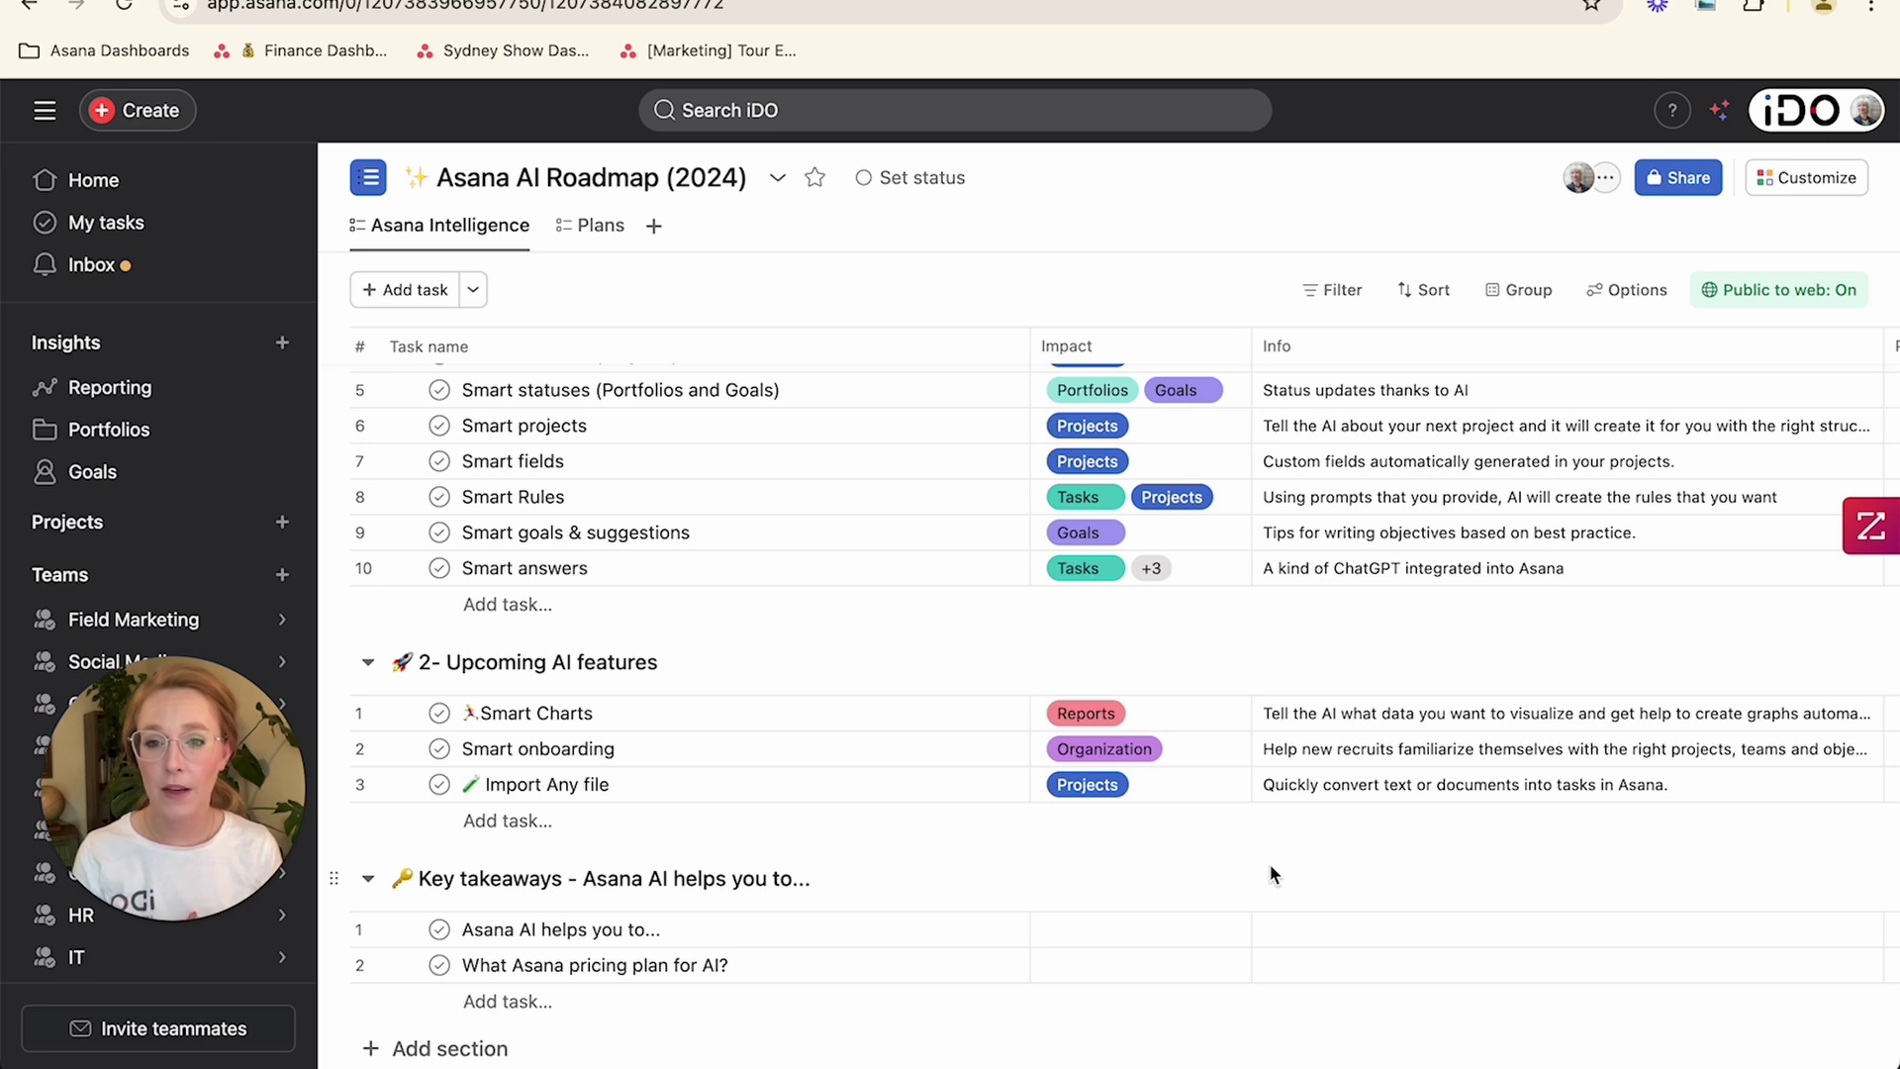